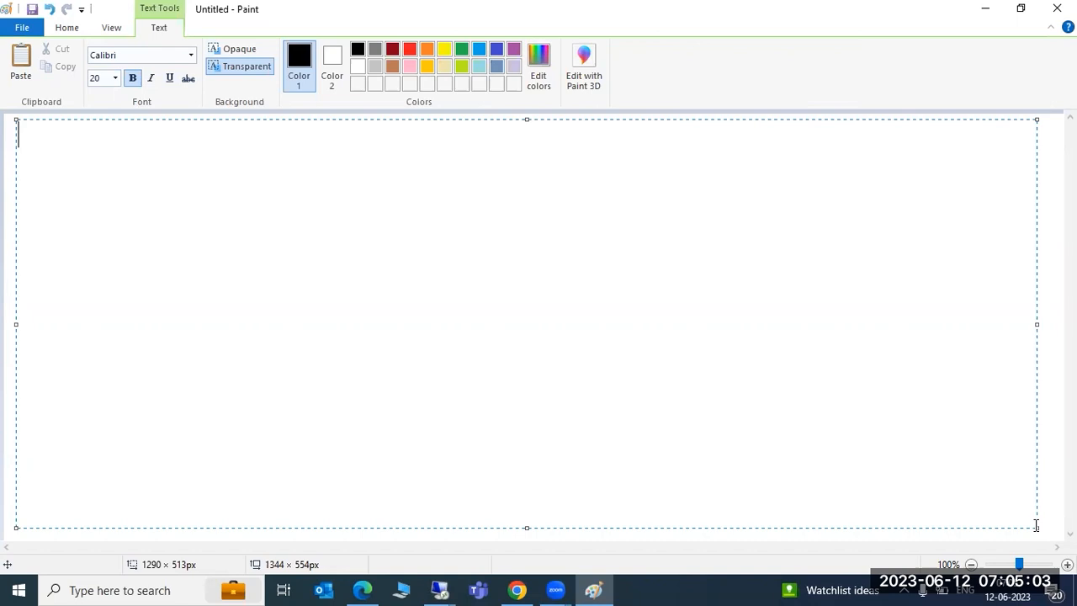
# Step: Type the heading 'SAP UPGRADES :' and underline it with a row of '=' signs on the next line
pyautogui.write('SAP UPGRADES :')
pyautogui.press('Return')
pyautogui.write('==============')
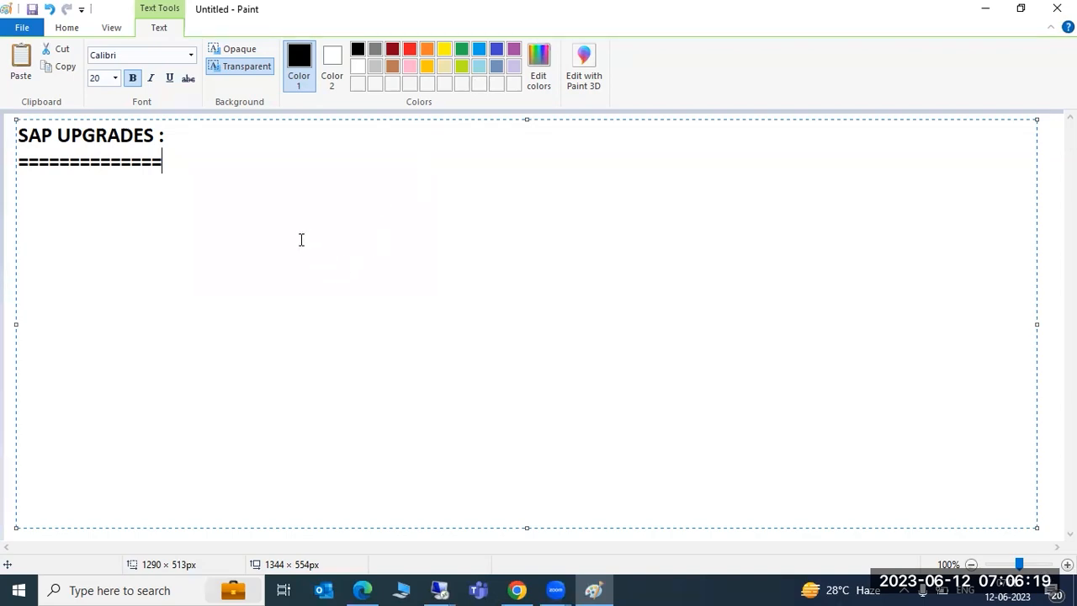
# Step: Add a new entry line reading 'SNOTE -' beneath the equals-sign divider
pyautogui.press('Return')
pyautogui.press('Return')
pyautogui.write('SNO')
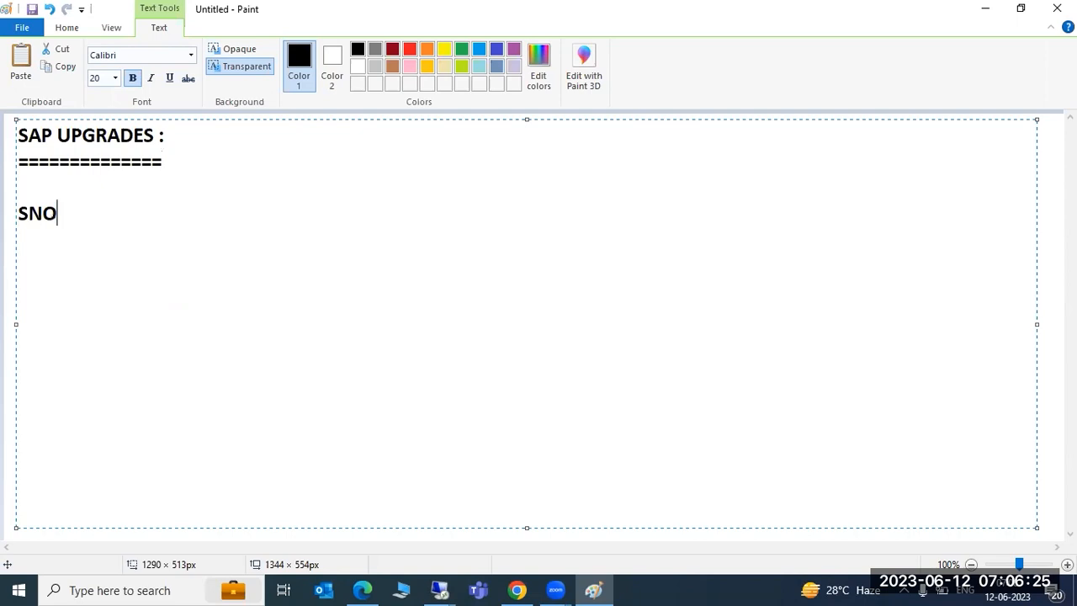
pyautogui.write('TE -')
pyautogui.moveTo(429, 588)
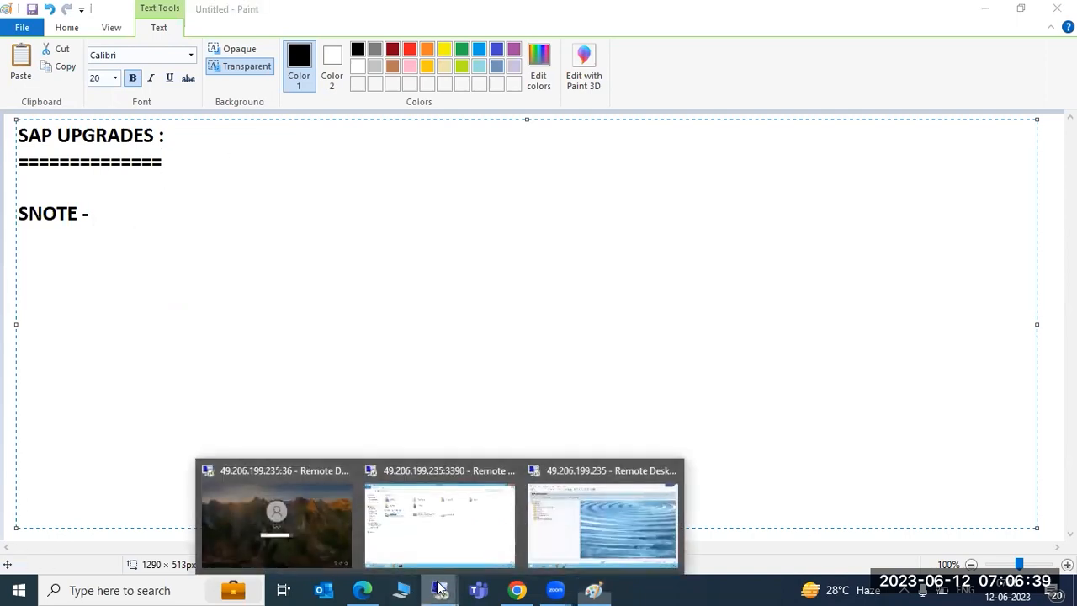
pyautogui.click(593, 499)
pyautogui.click(265, 81)
pyautogui.click(98, 45)
pyautogui.click(98, 45)
pyautogui.write('st22')
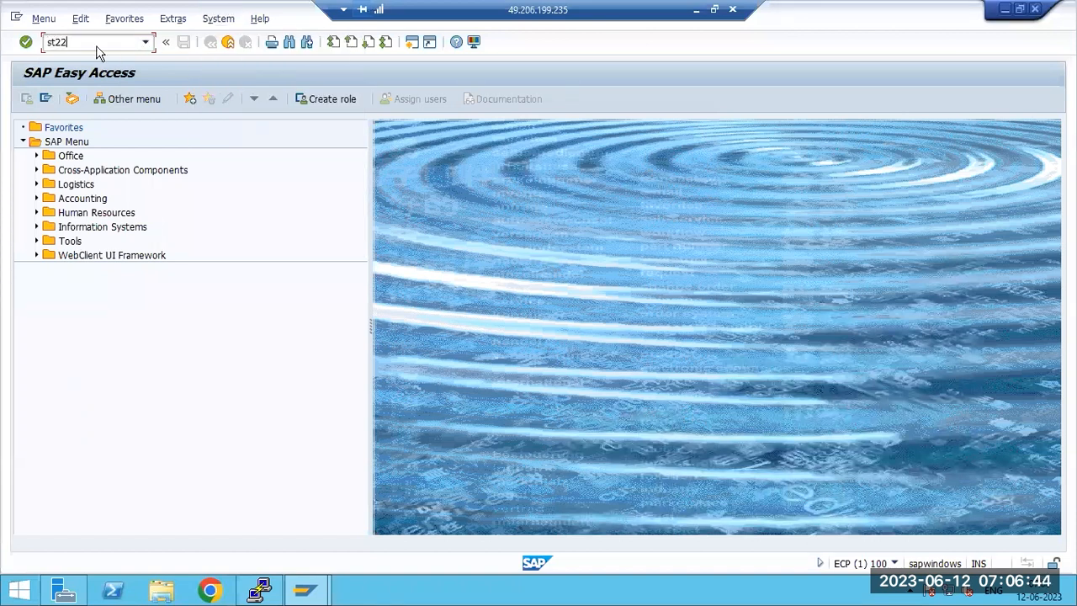
pyautogui.press('Return')
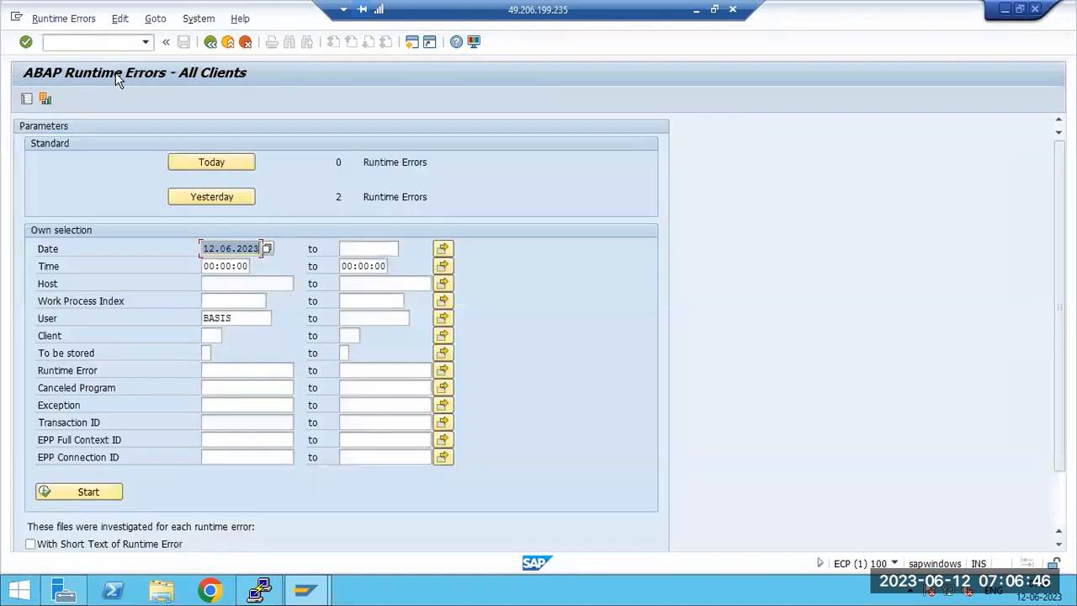
pyautogui.click(226, 198)
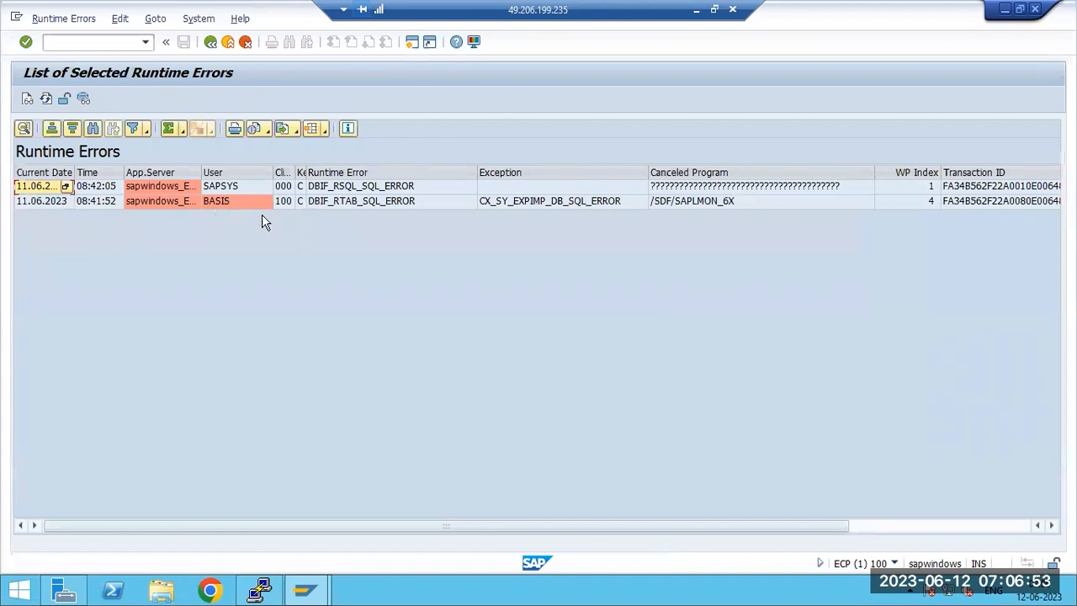
pyautogui.doubleClick(327, 200)
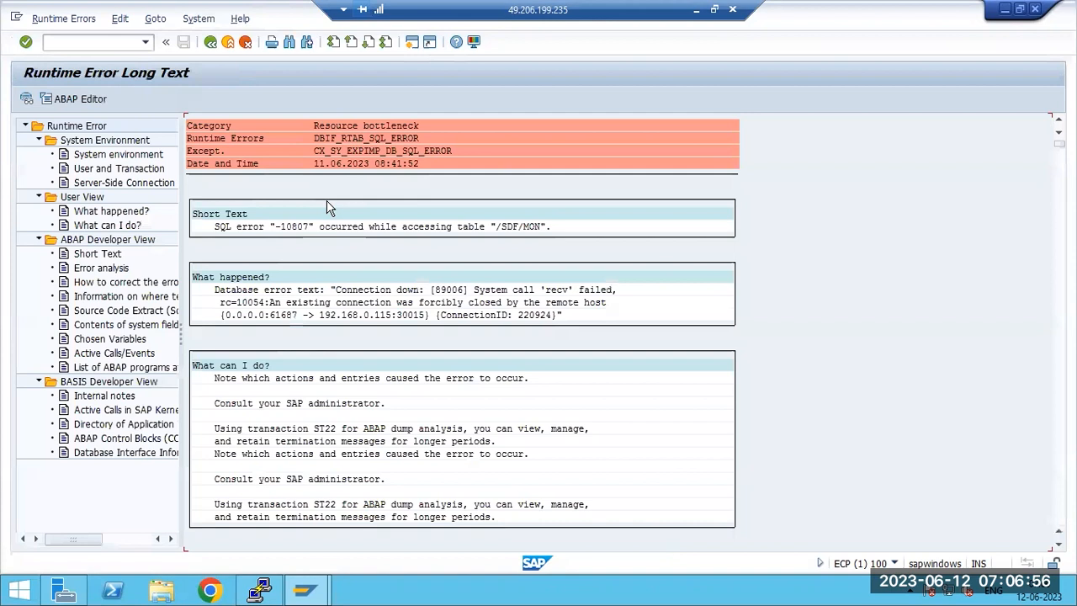
pyautogui.click(210, 42)
pyautogui.press('F3')
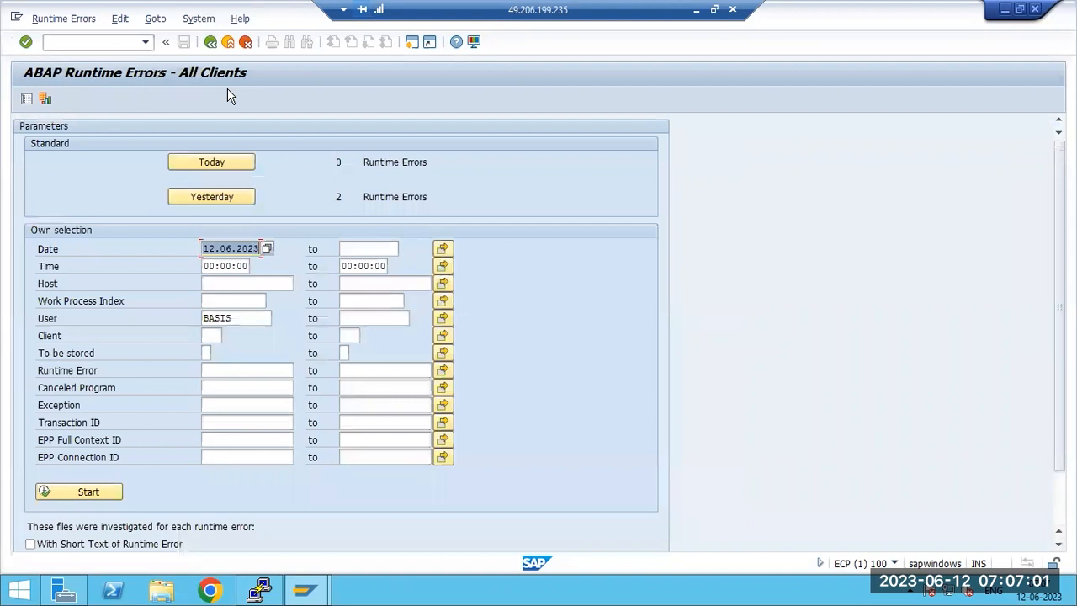
pyautogui.press('F3')
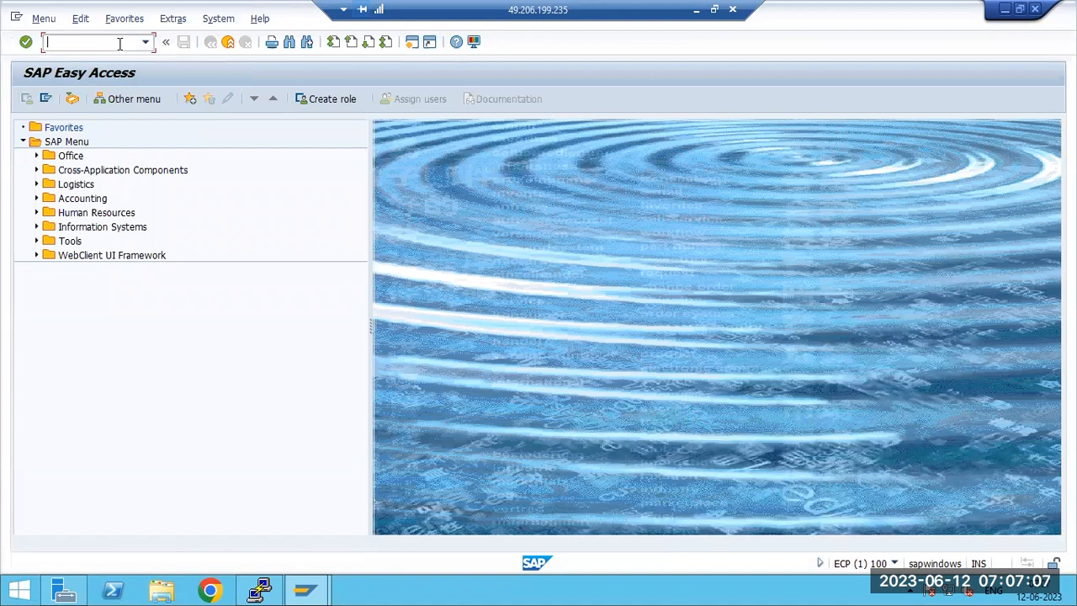
pyautogui.hotkey('alt', 'y')
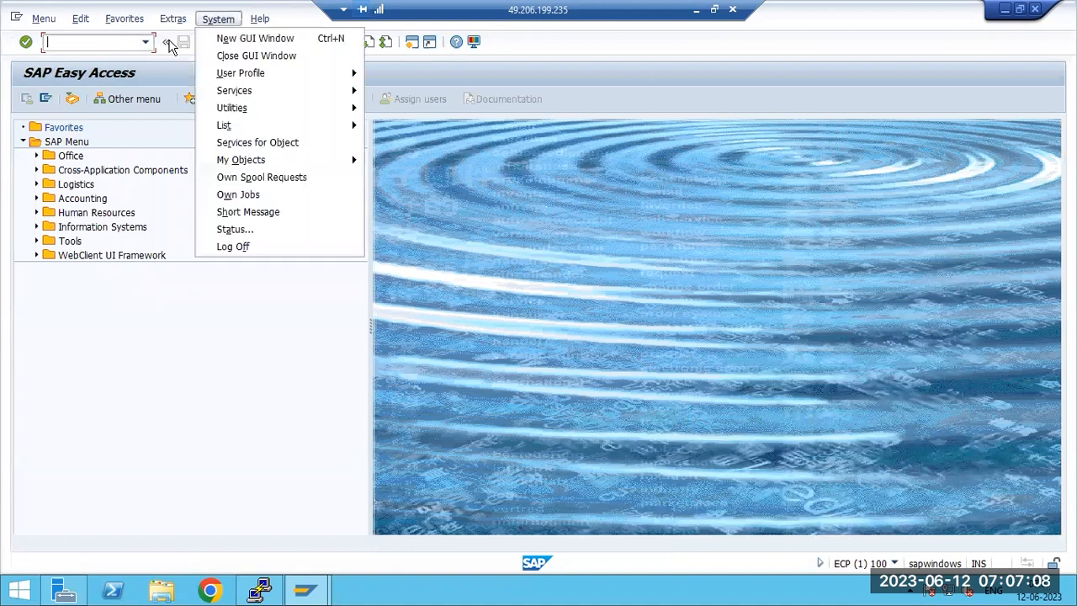
pyautogui.click(93, 41)
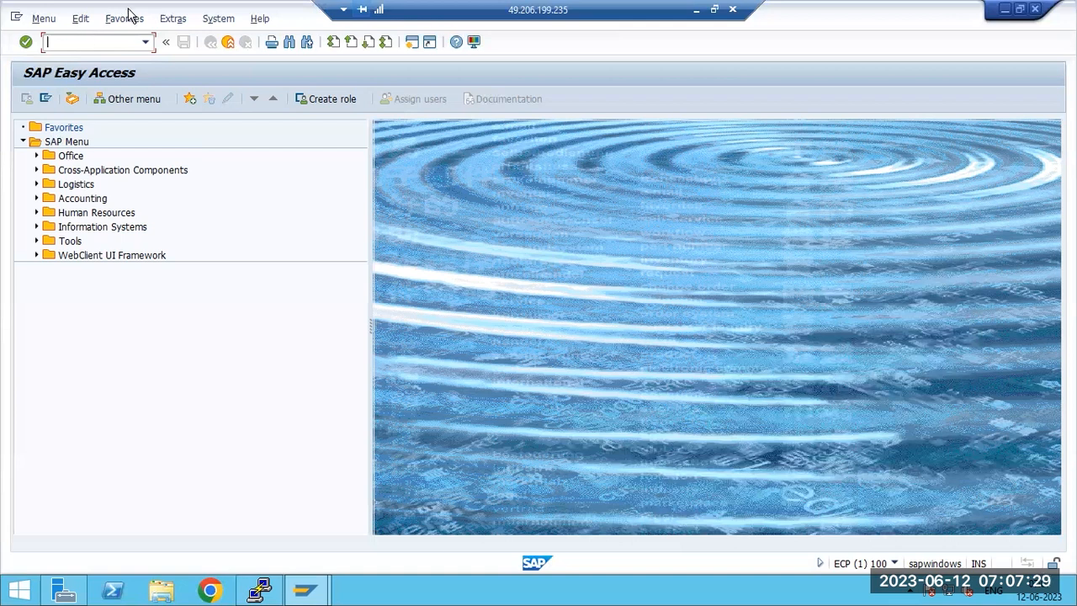
pyautogui.click(688, 10)
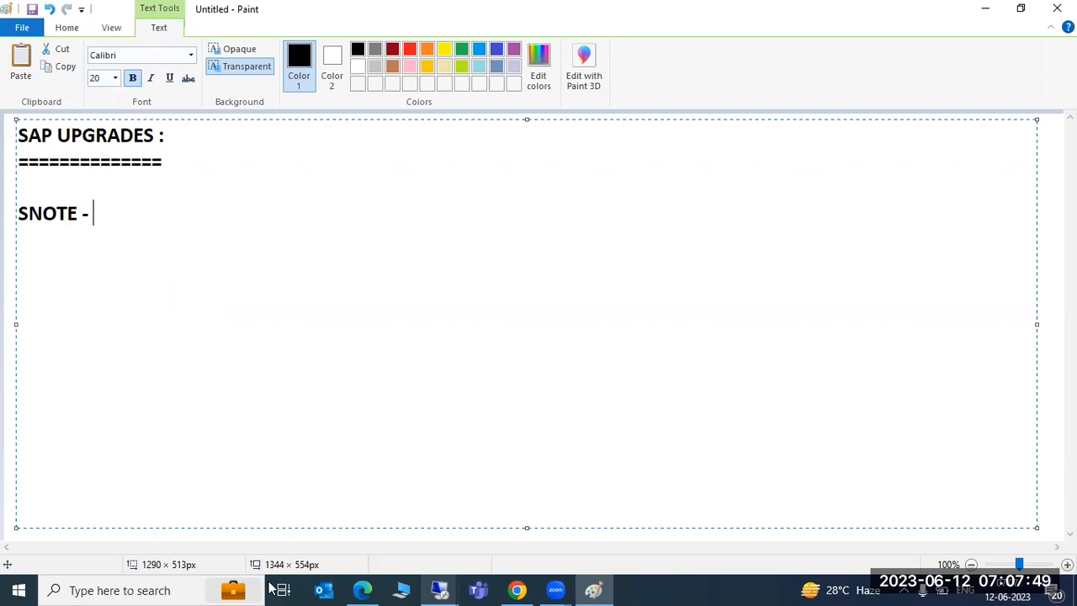
pyautogui.click(375, 587)
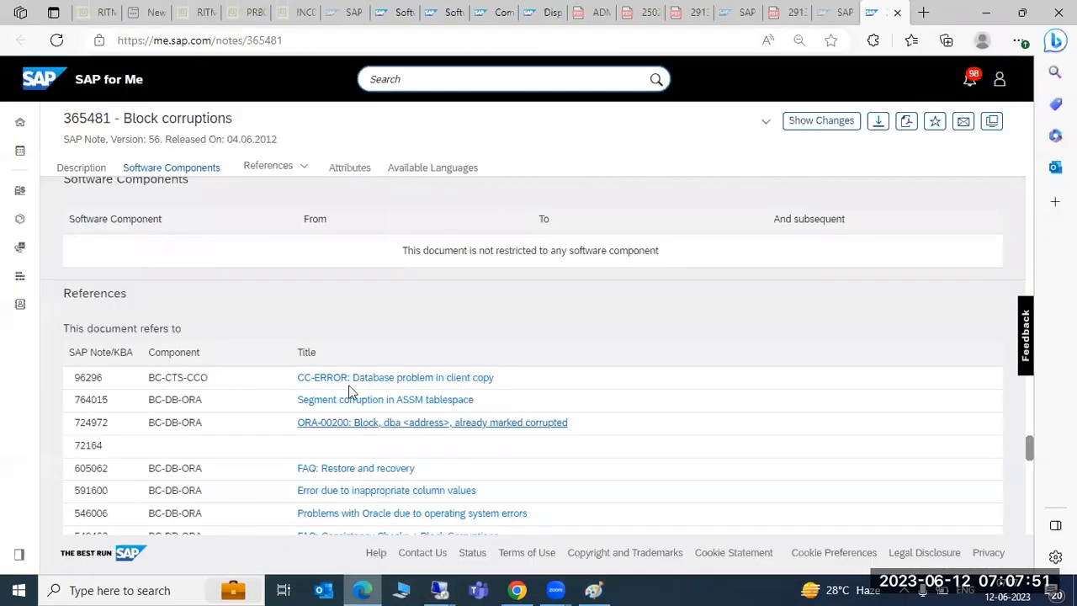
pyautogui.scroll(10, 326, 380)
pyautogui.scroll(15, 290, 387)
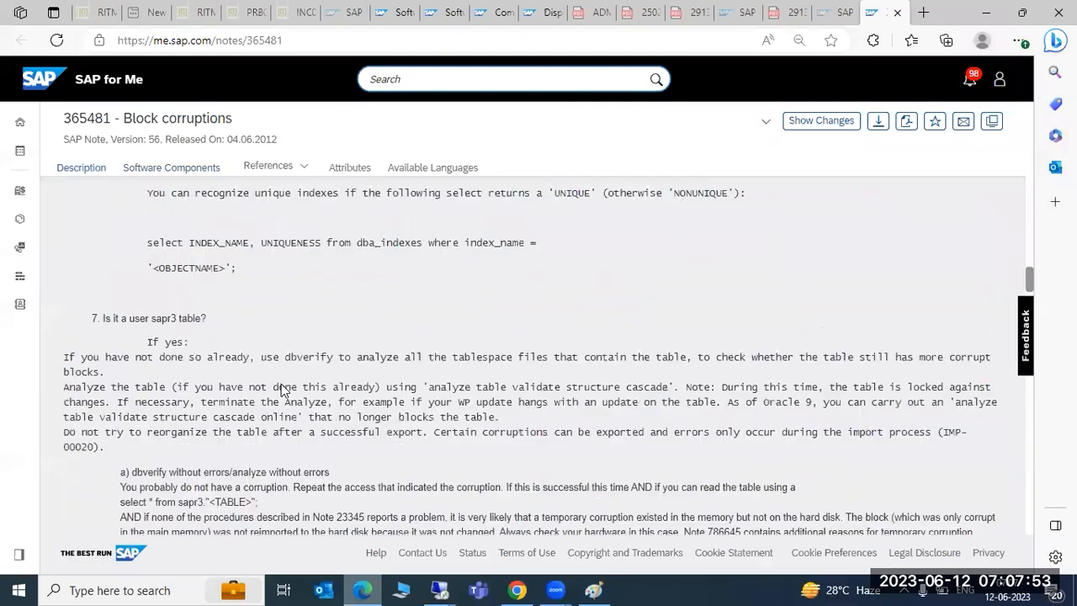
pyautogui.scroll(10, 281, 384)
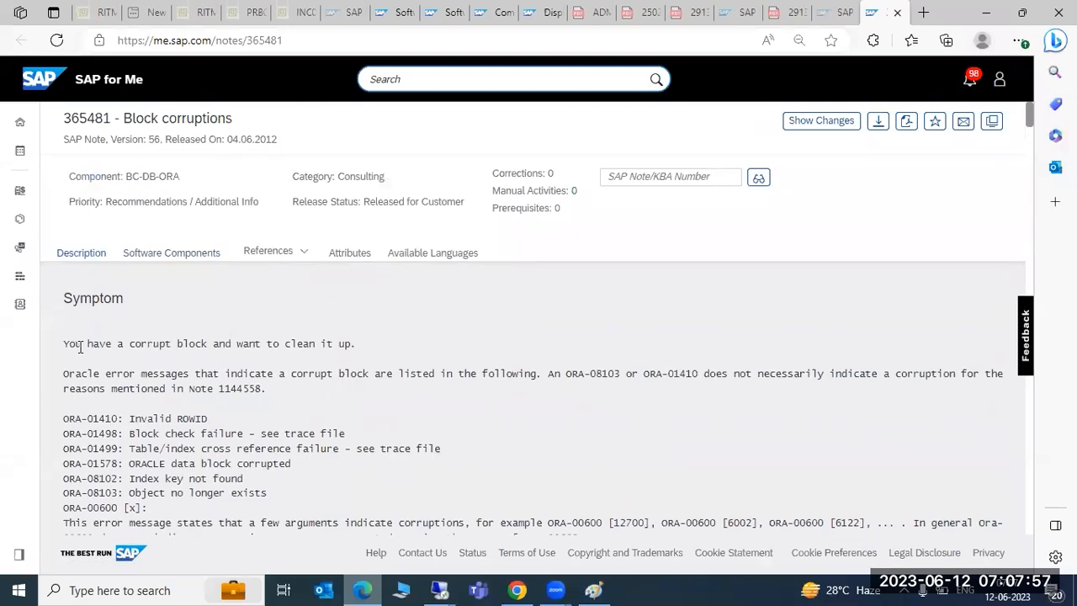
pyautogui.moveTo(81, 347); pyautogui.dragTo(273, 348)
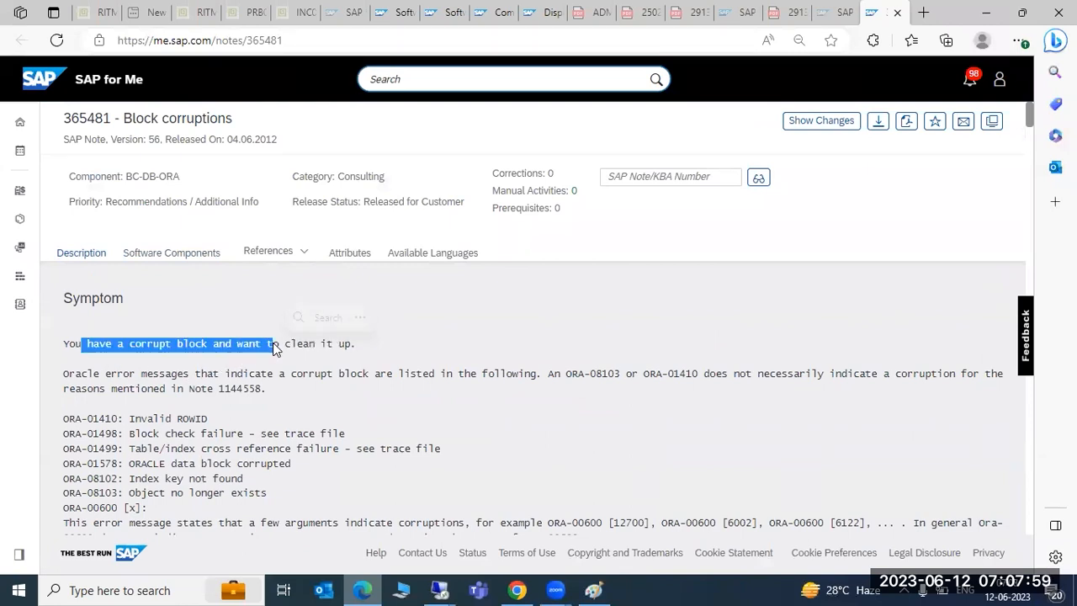
pyautogui.scroll(-7, 274, 347)
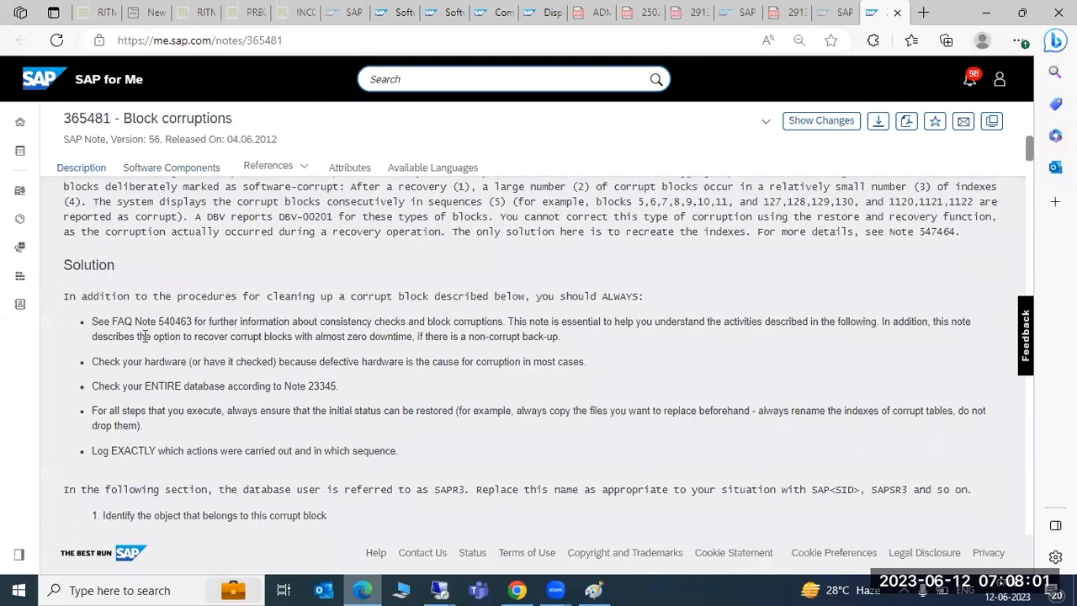
pyautogui.moveTo(199, 348); pyautogui.dragTo(278, 478)
pyautogui.scroll(-2, 277, 478)
pyautogui.scroll(-10, 280, 486)
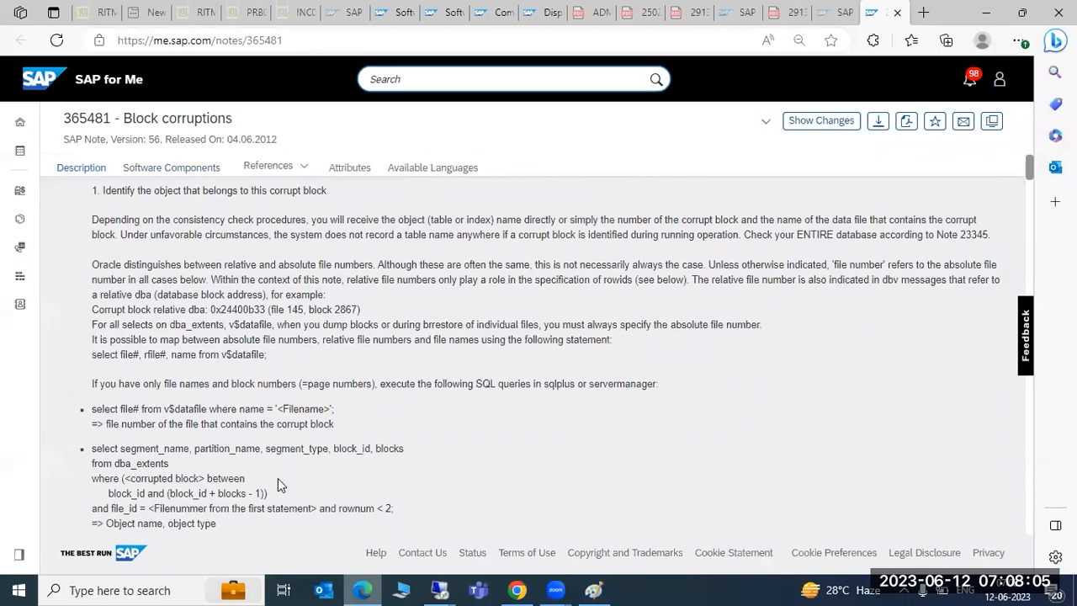
pyautogui.scroll(10, 280, 486)
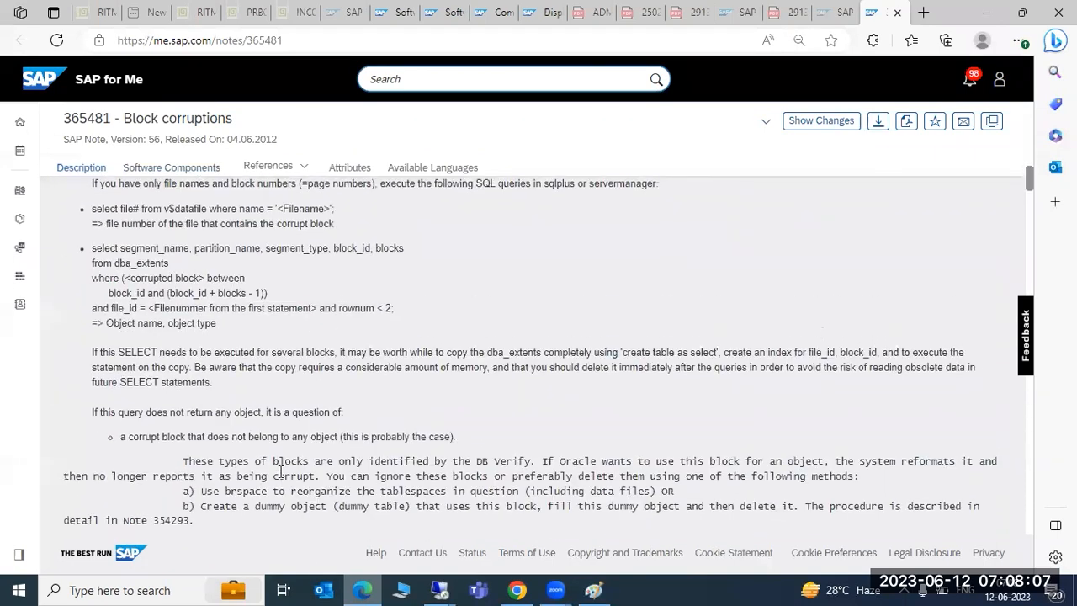
pyautogui.moveTo(62, 118); pyautogui.dragTo(109, 125)
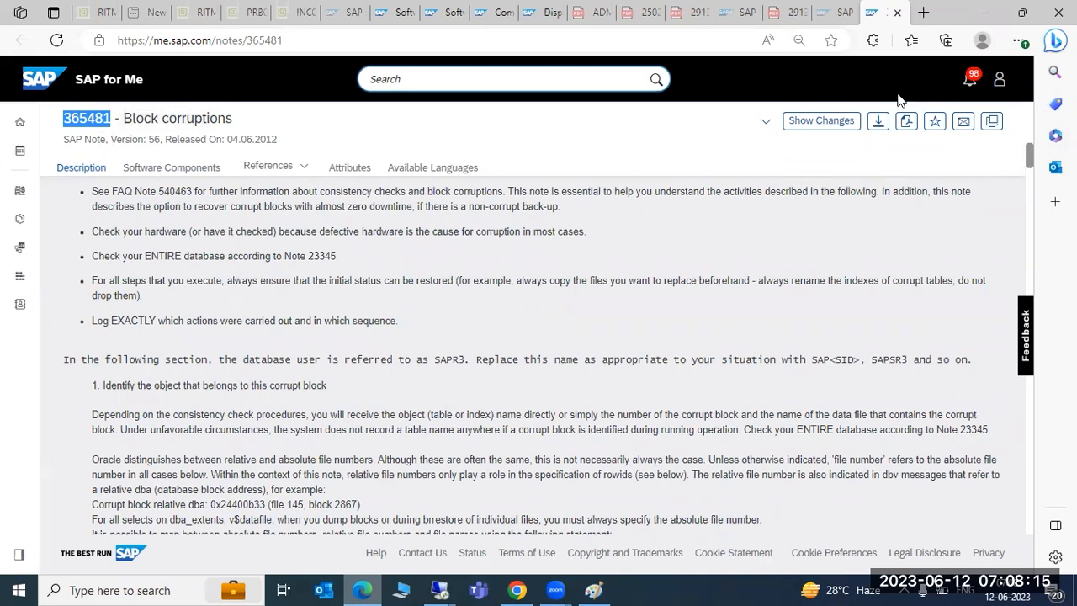
pyautogui.click(994, 15)
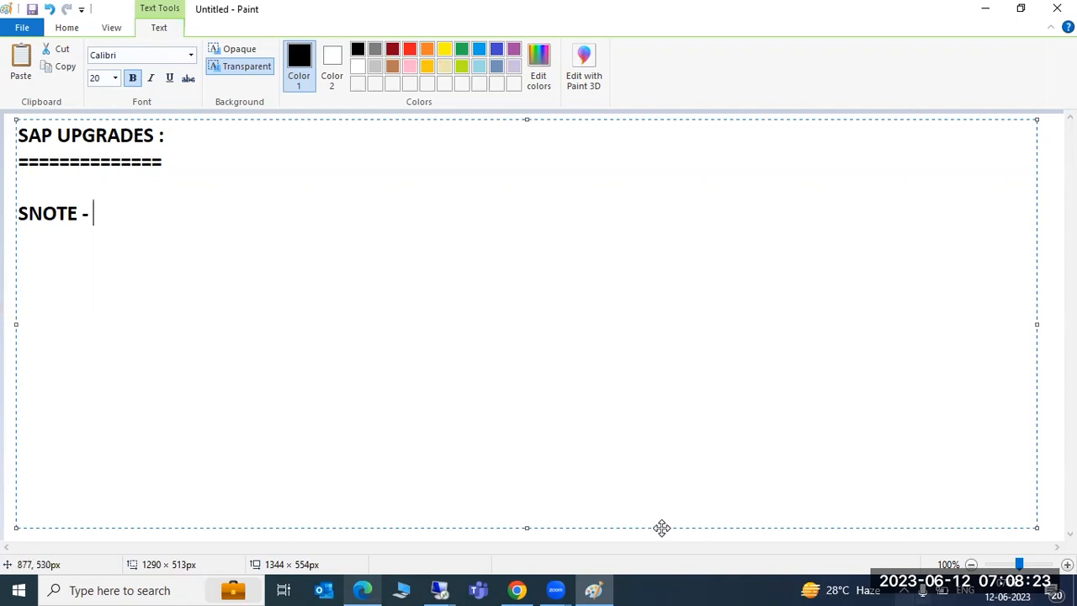
# Step: In the remote SAP session, open yesterday's DBIF_RTAB_SQL_ERROR dump with ST22
pyautogui.click(439, 590)
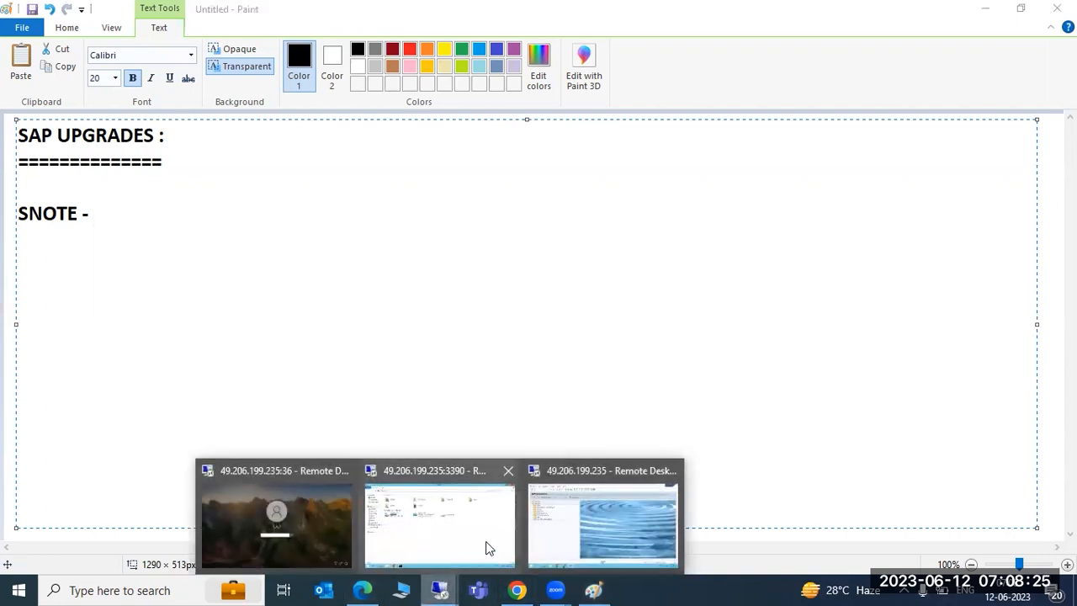
pyautogui.click(547, 514)
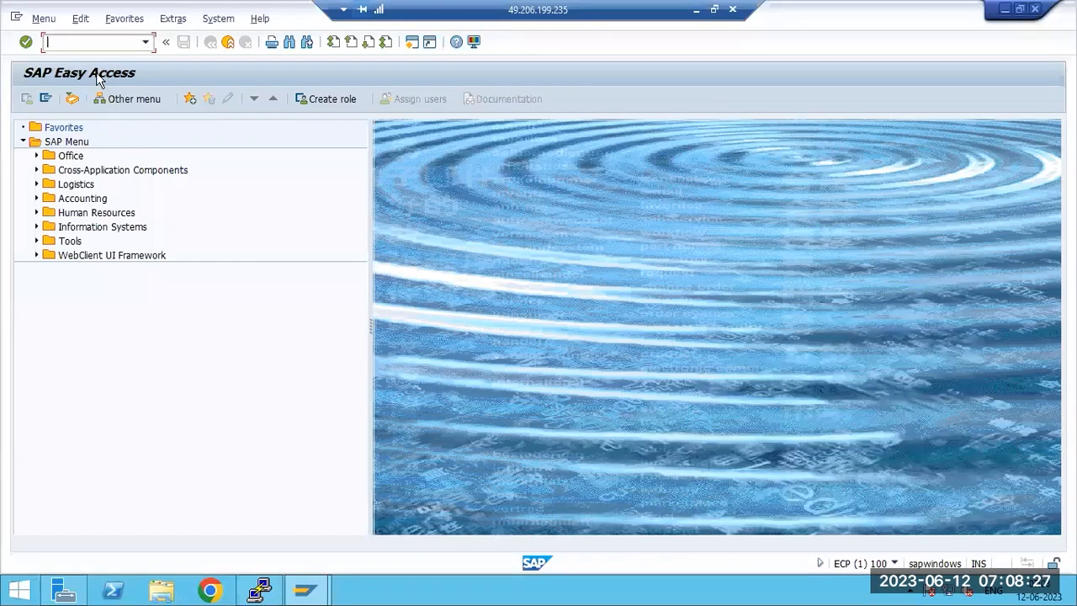
pyautogui.write('st22')
pyautogui.press('Return')
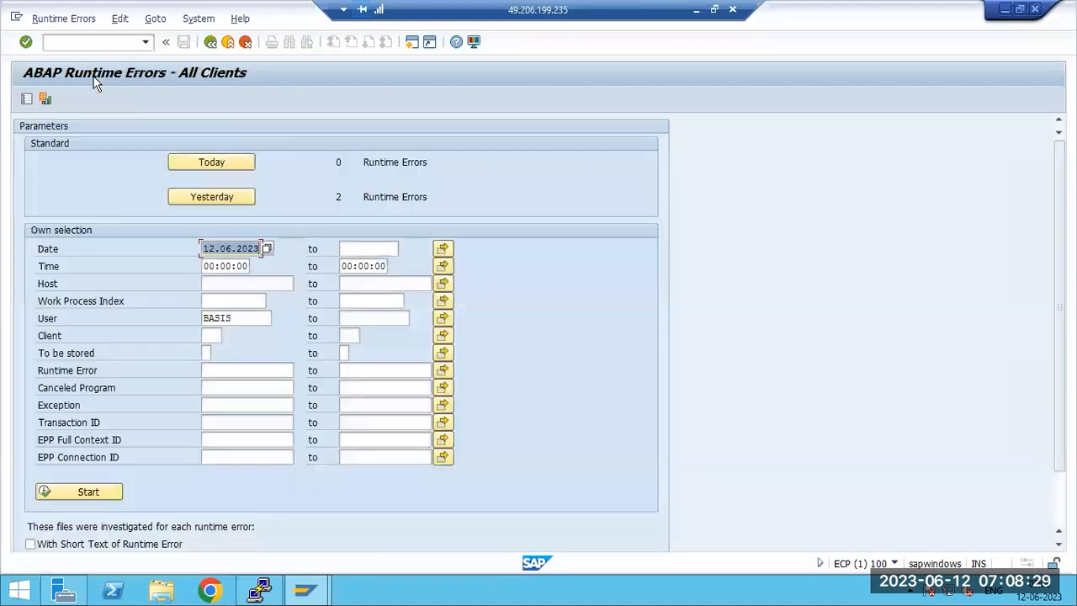
pyautogui.click(234, 196)
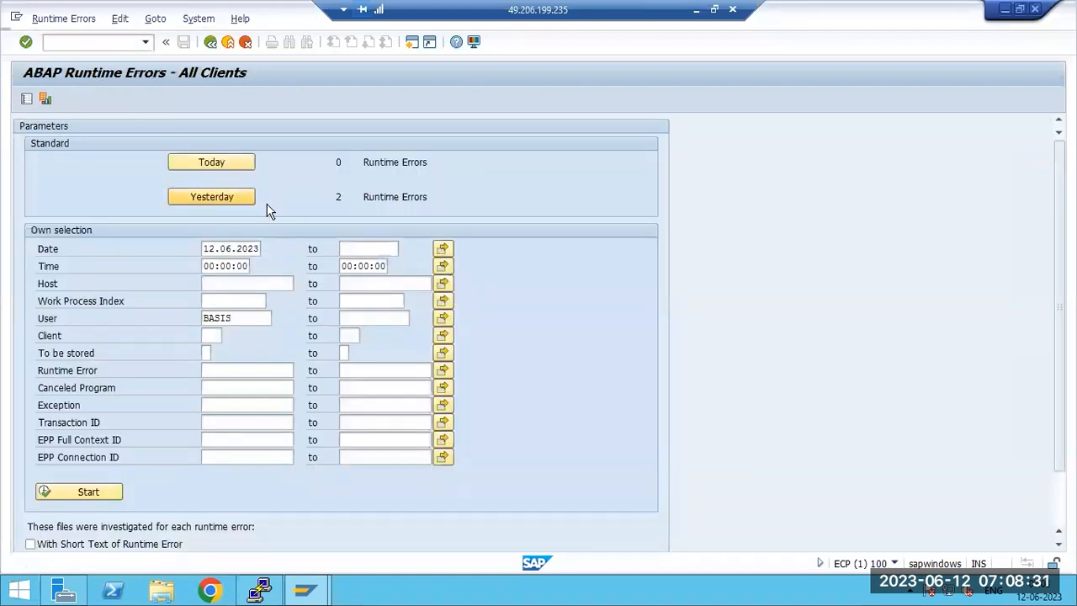
pyautogui.doubleClick(332, 205)
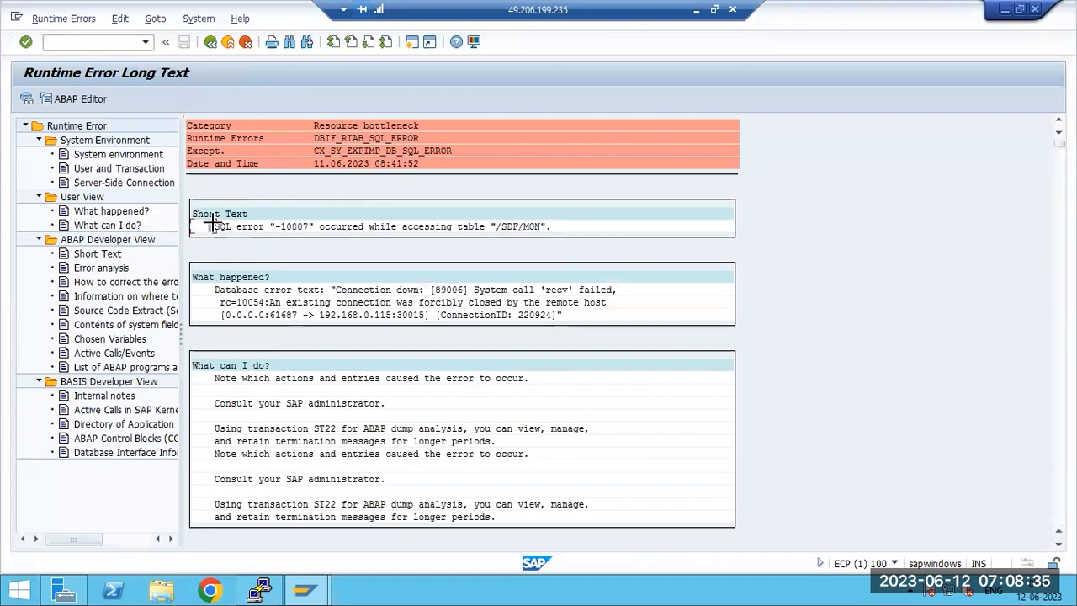
# Step: Copy the dump's Category, Runtime Errors and Except. header rows and switch to Chrome
pyautogui.moveTo(187, 124); pyautogui.dragTo(527, 157)
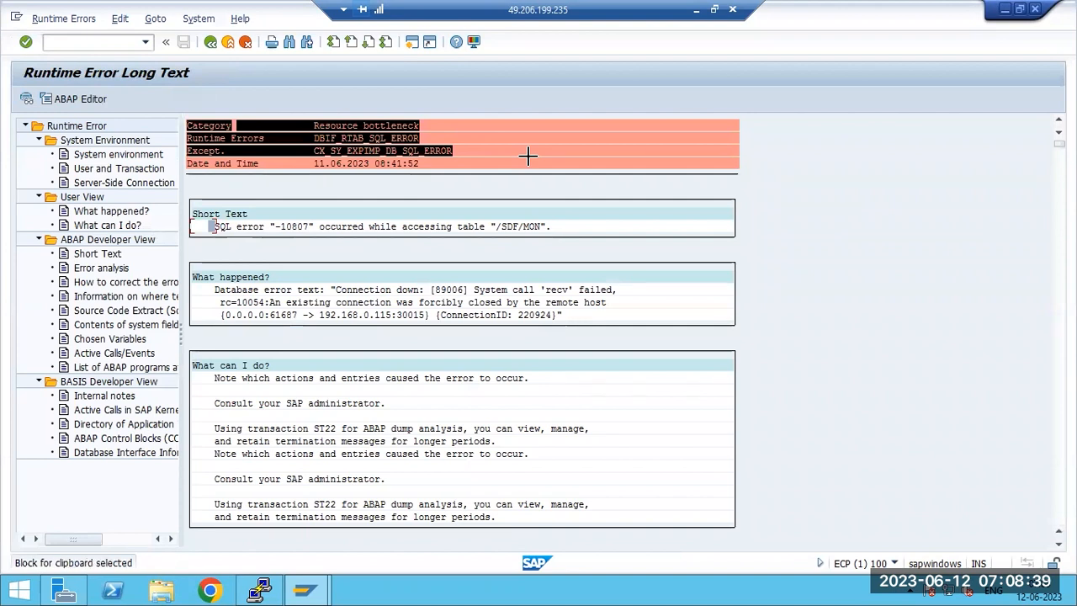
pyautogui.hotkey('ctrl', 'c')
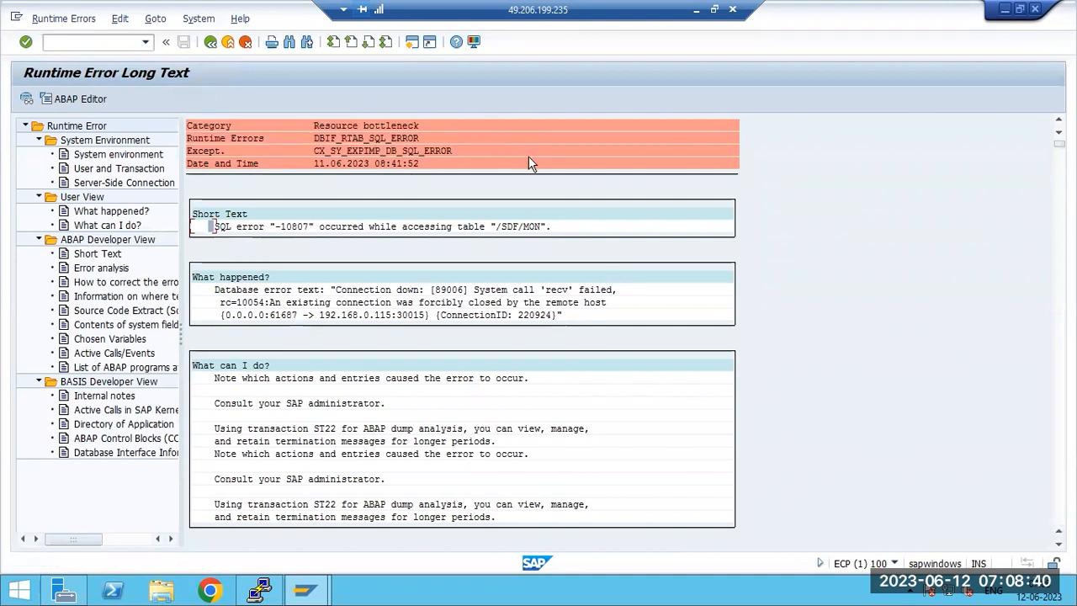
pyautogui.click(695, 9)
pyautogui.click(518, 590)
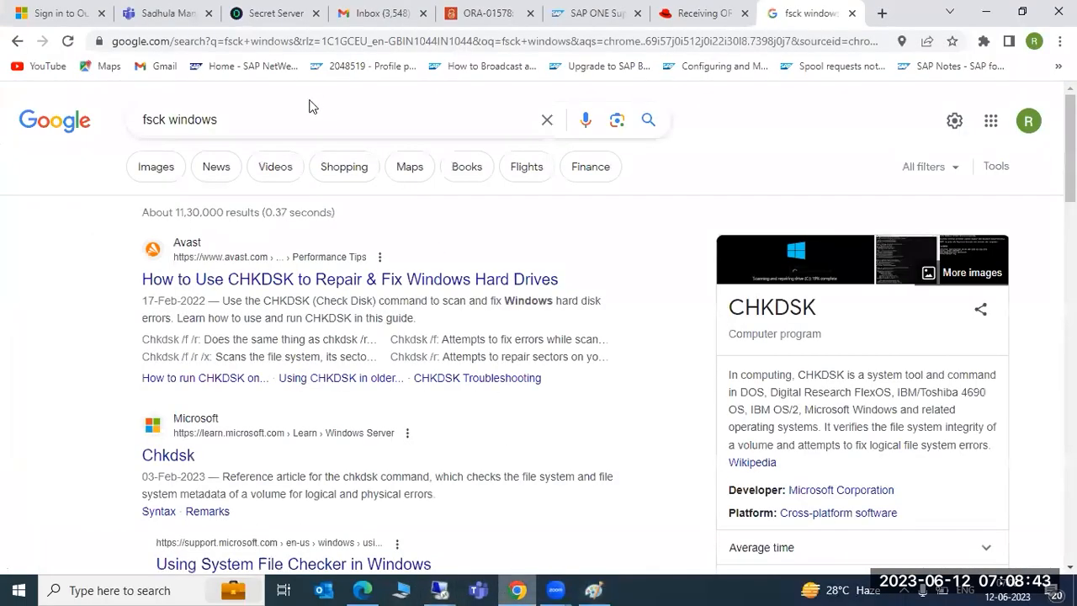
# Step: Search Google for the copied error text and open the SAP article on DBIF_RTAB_SQL_ERROR
pyautogui.hotkey('ctrl', 'a')
pyautogui.hotkey('ctrl', 'v')
pyautogui.press('Return')
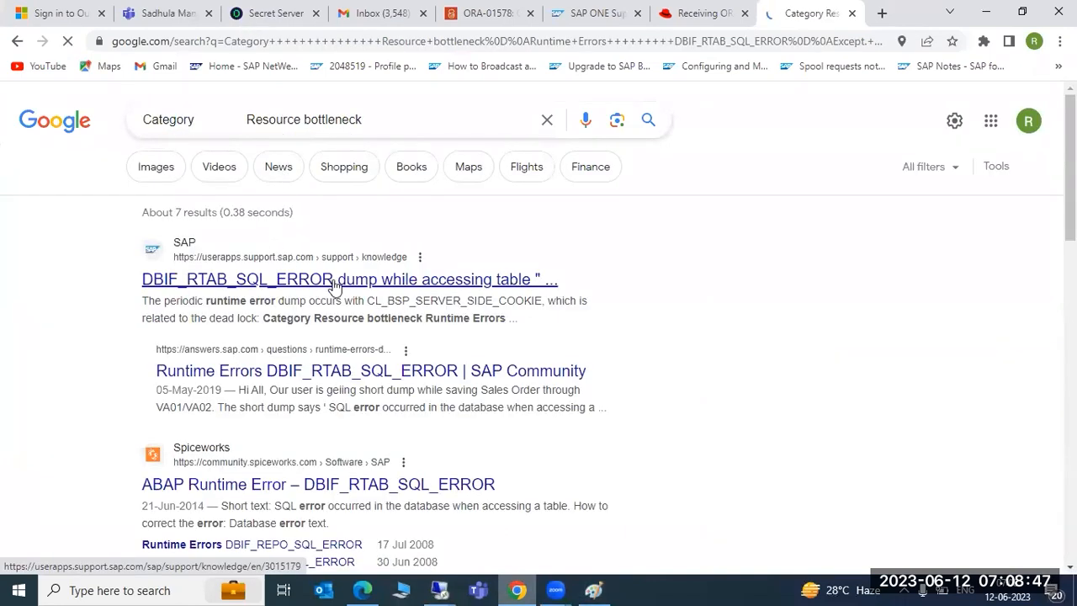
pyautogui.click(192, 284)
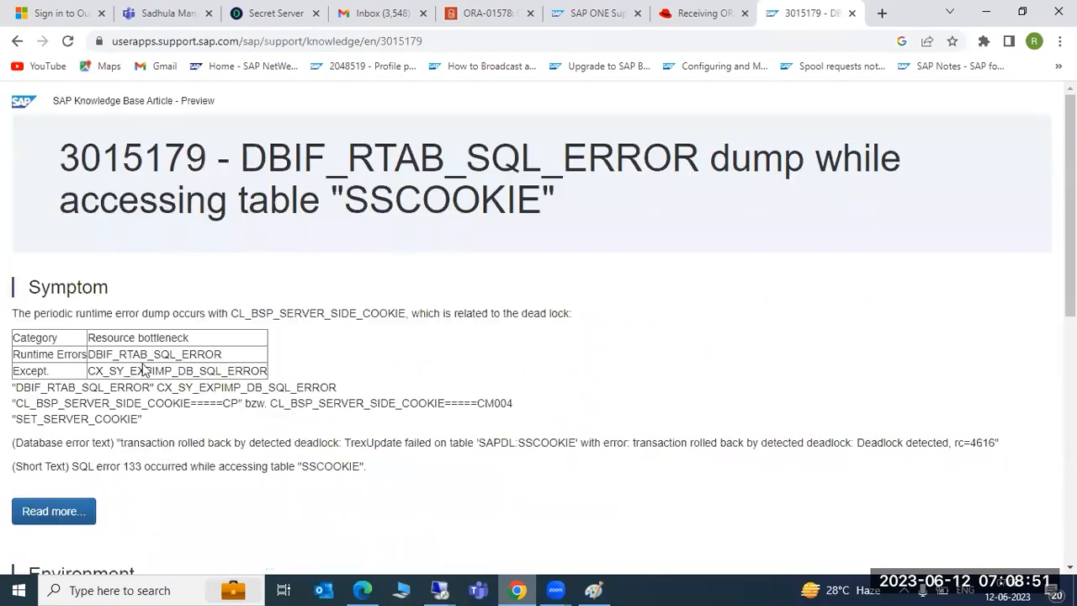
pyautogui.moveTo(107, 337); pyautogui.dragTo(276, 372)
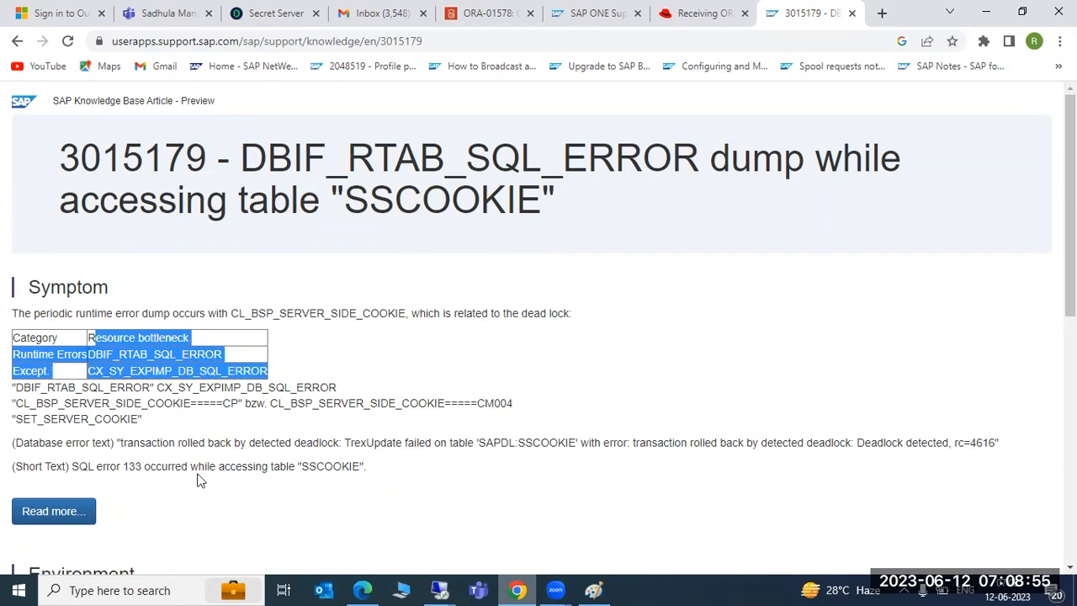
# Step: Sign in to the SAP support site with the account password to read the full article
pyautogui.click(34, 510)
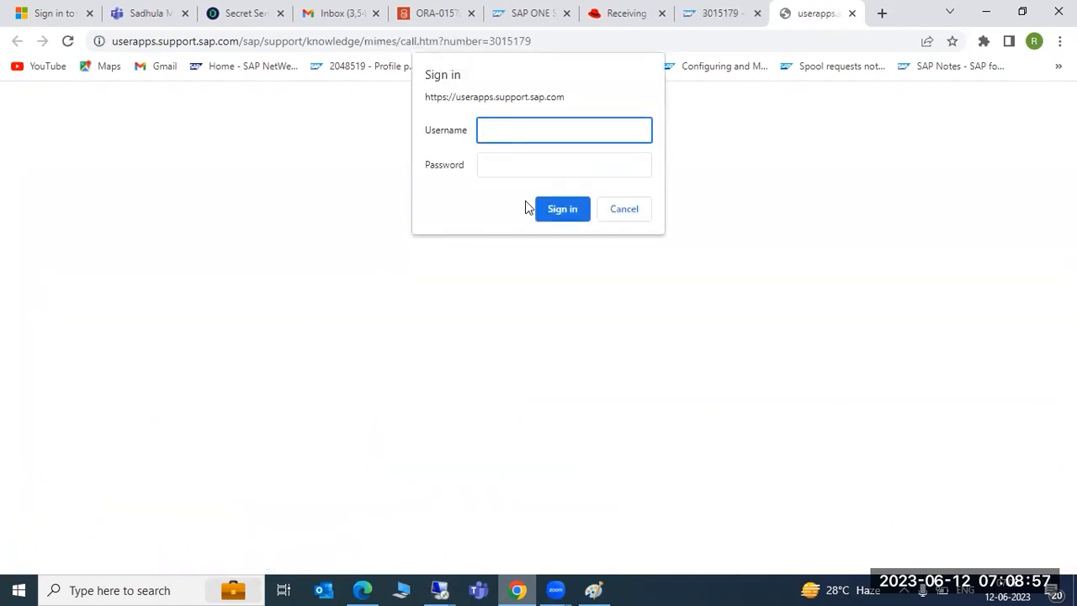
pyautogui.click(558, 213)
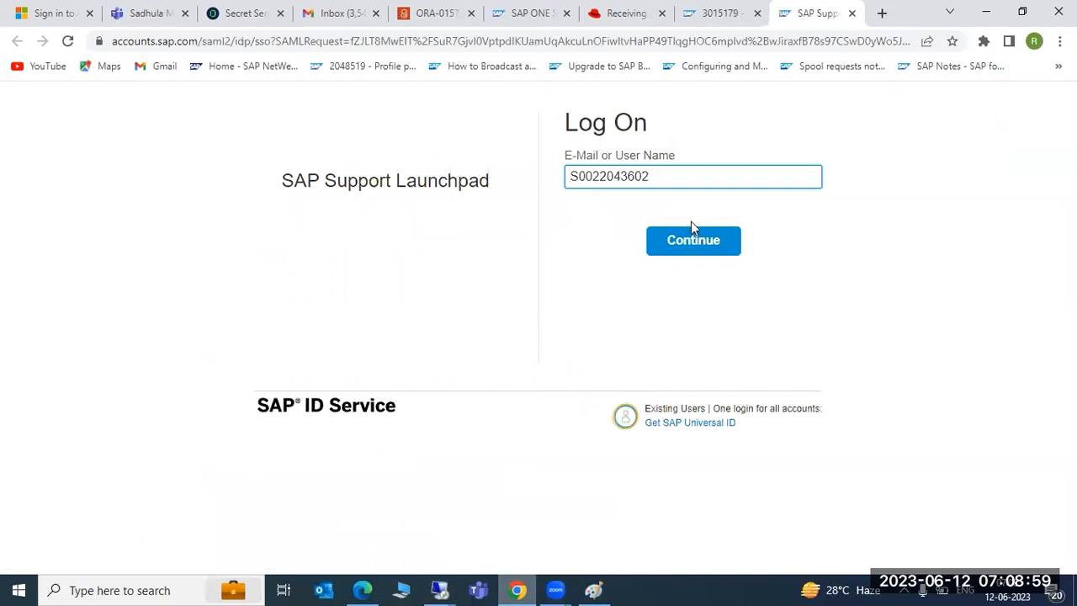
pyautogui.click(700, 241)
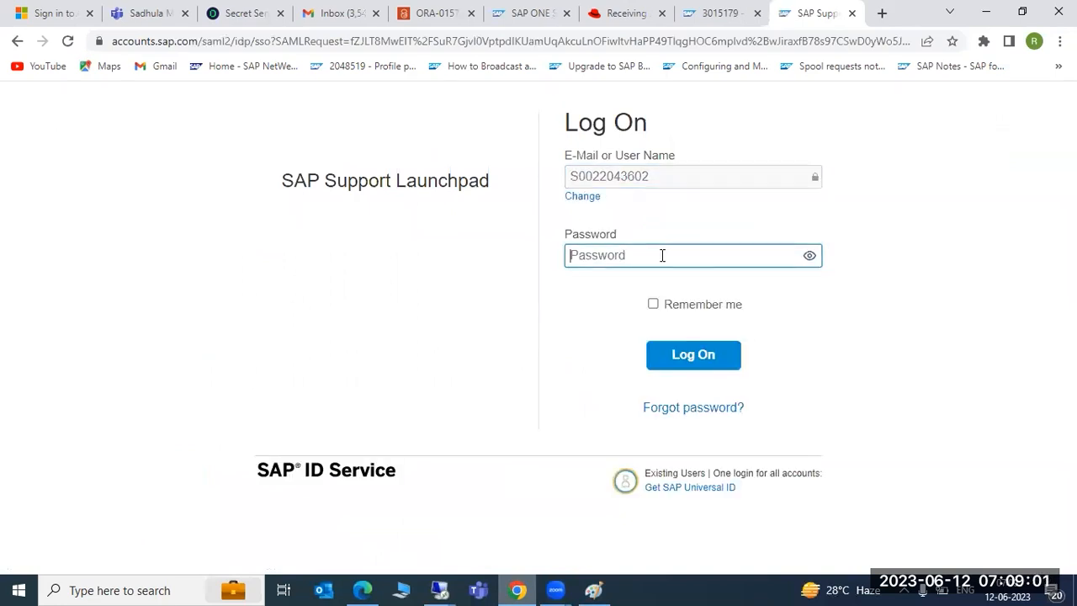
pyautogui.write('***')
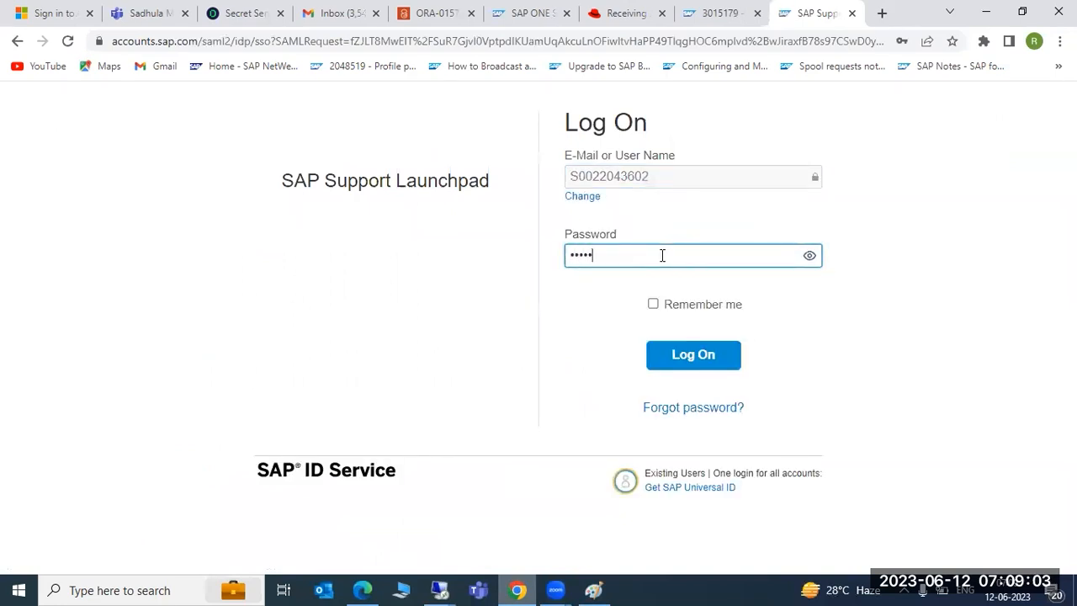
pyautogui.write('********')
pyautogui.press('Return')
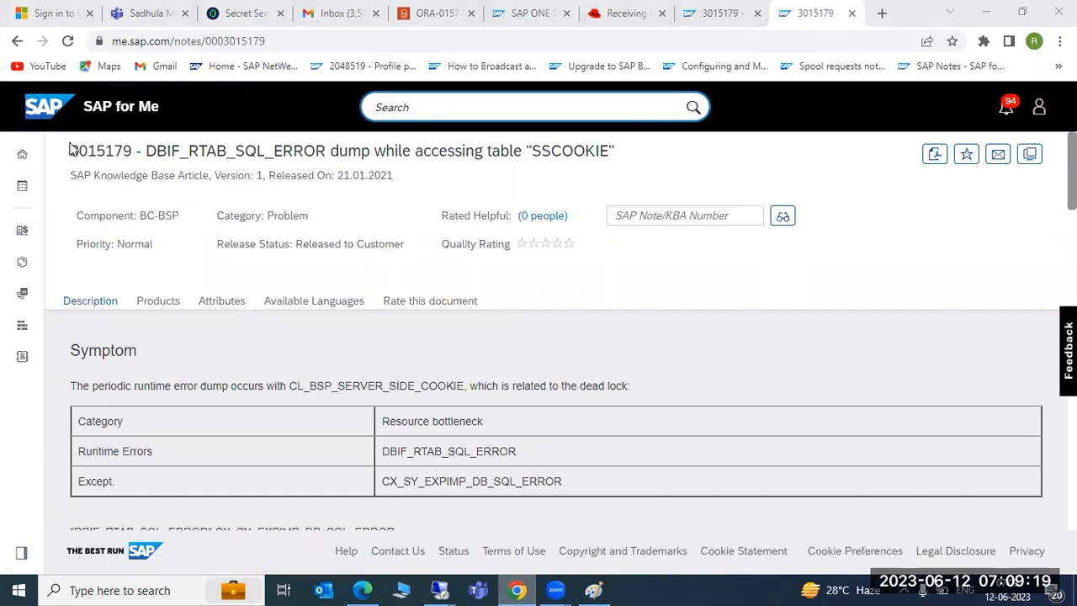
# Step: Read through the article, highlighting the title number, symptom text and runtime error DBIF_RTAB_SQL_ERROR
pyautogui.moveTo(70, 150); pyautogui.dragTo(133, 149)
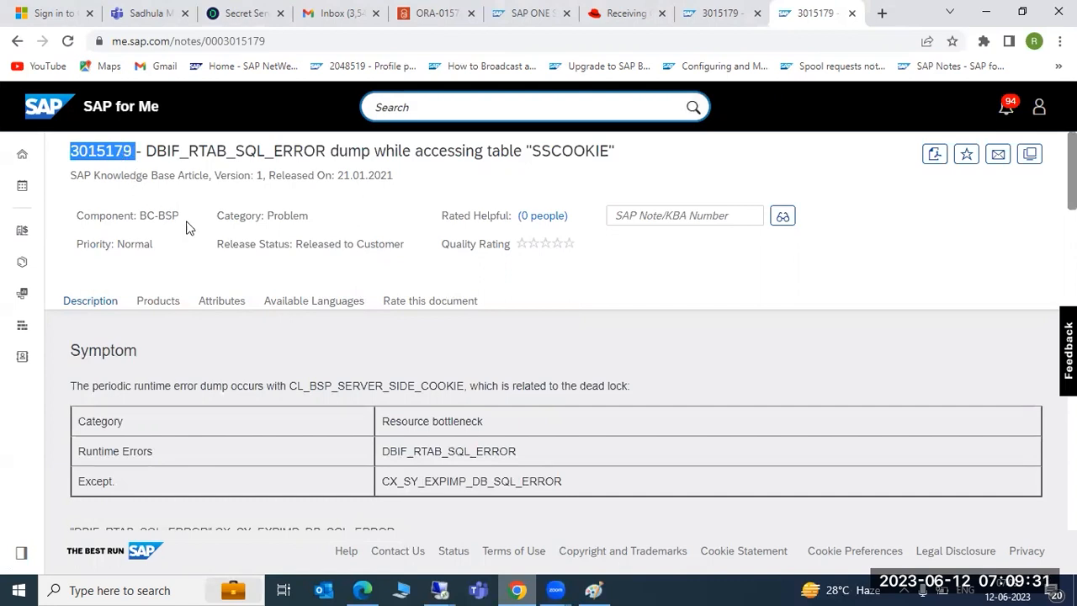
pyautogui.scroll(-5, 284, 315)
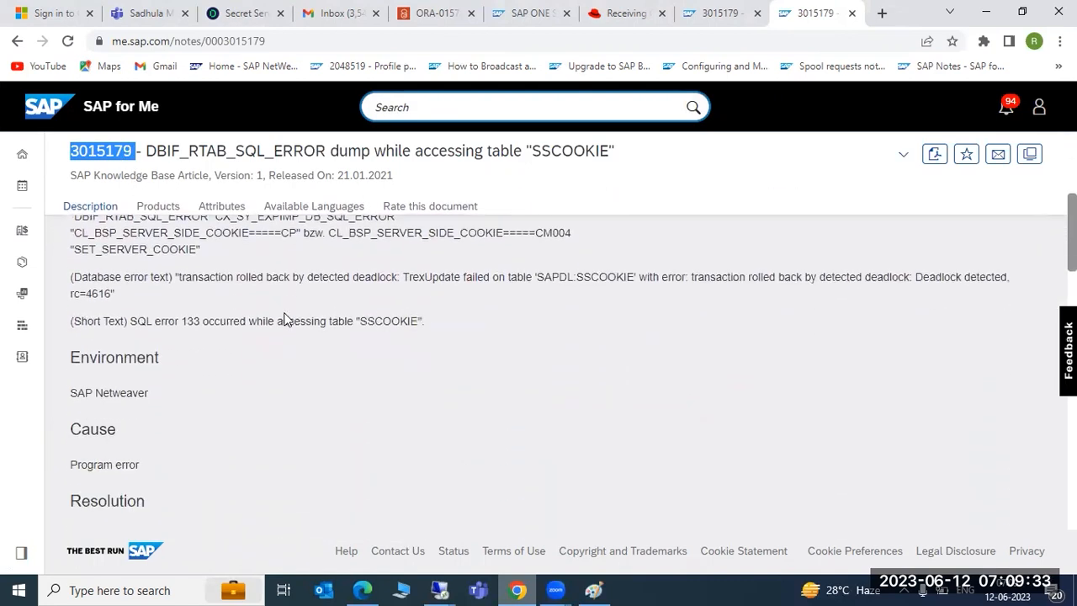
pyautogui.scroll(-1, 283, 318)
pyautogui.moveTo(59, 392); pyautogui.dragTo(237, 367)
pyautogui.scroll(1, 237, 368)
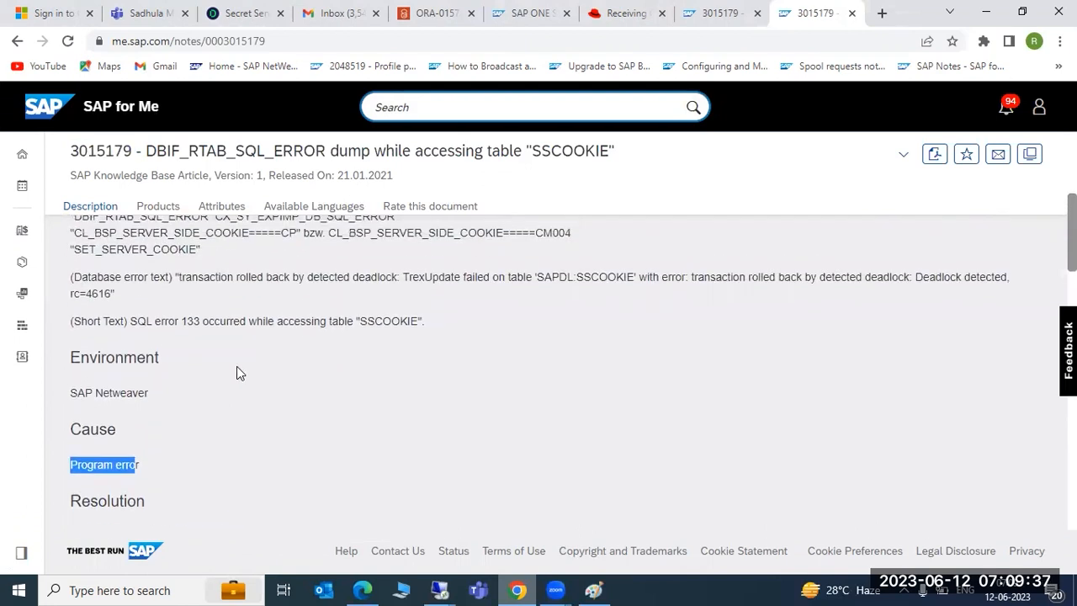
pyautogui.scroll(3, 236, 367)
pyautogui.moveTo(170, 310); pyautogui.dragTo(638, 312)
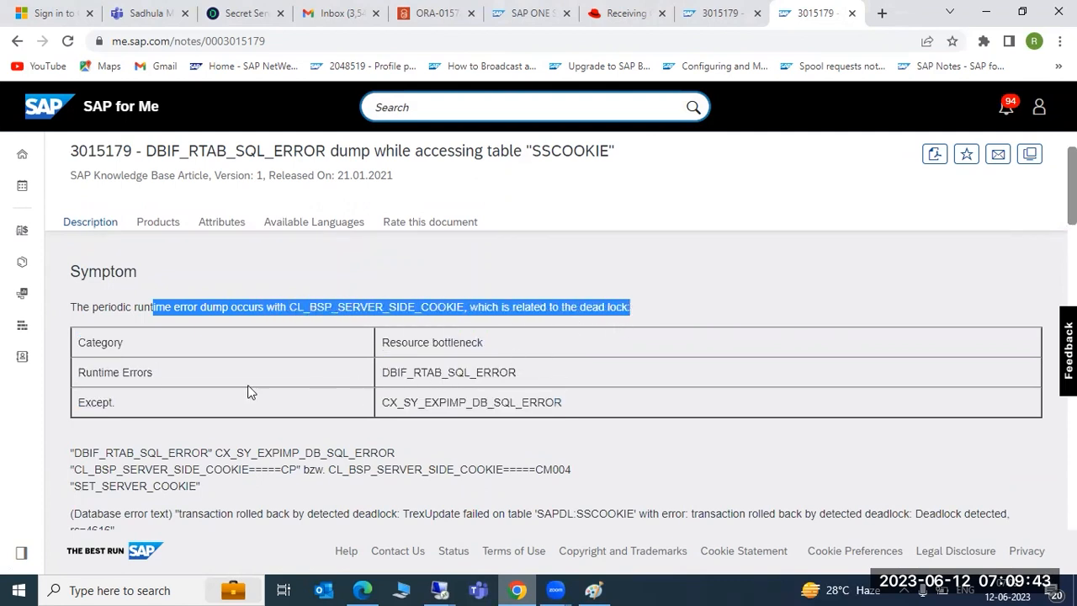
pyautogui.moveTo(384, 372); pyautogui.dragTo(518, 378)
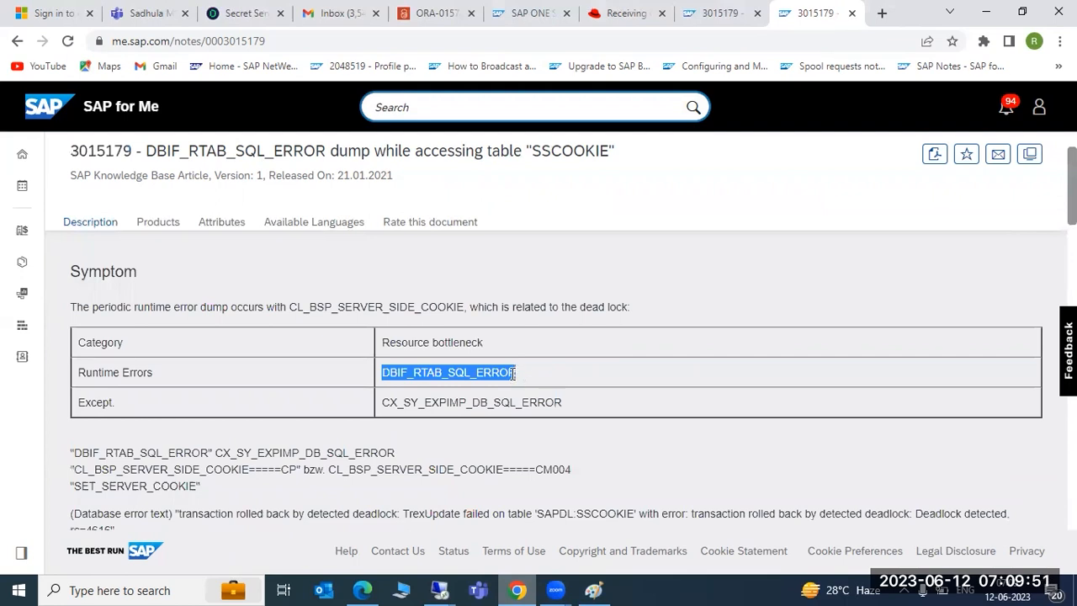
# Step: Scroll to the Resolution section and copy the recommended note number 2944650
pyautogui.scroll(-3, 325, 408)
pyautogui.scroll(-1, 328, 408)
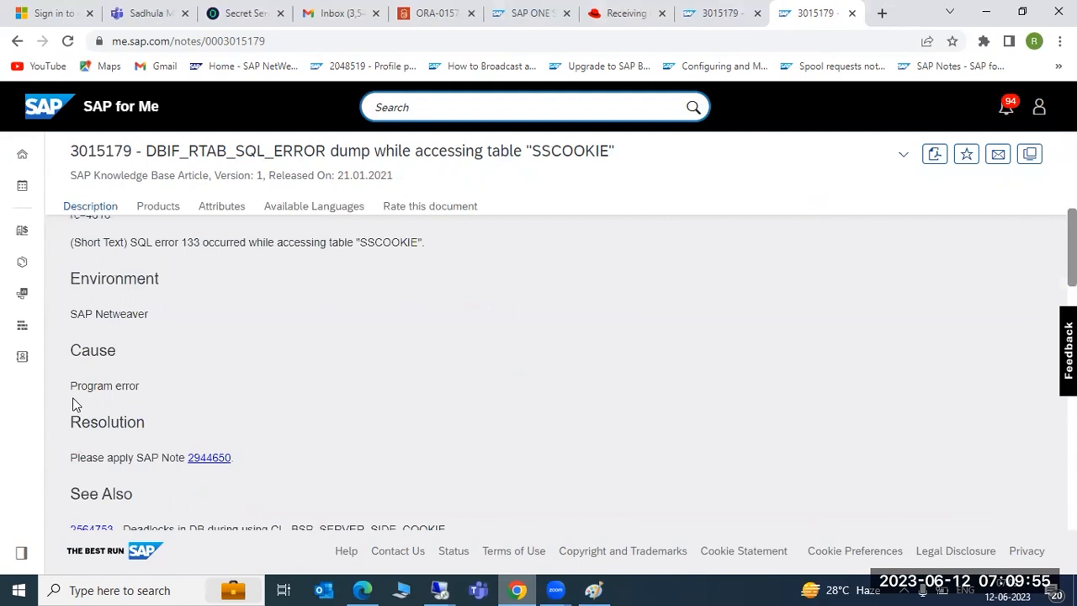
pyautogui.moveTo(71, 386); pyautogui.dragTo(146, 391)
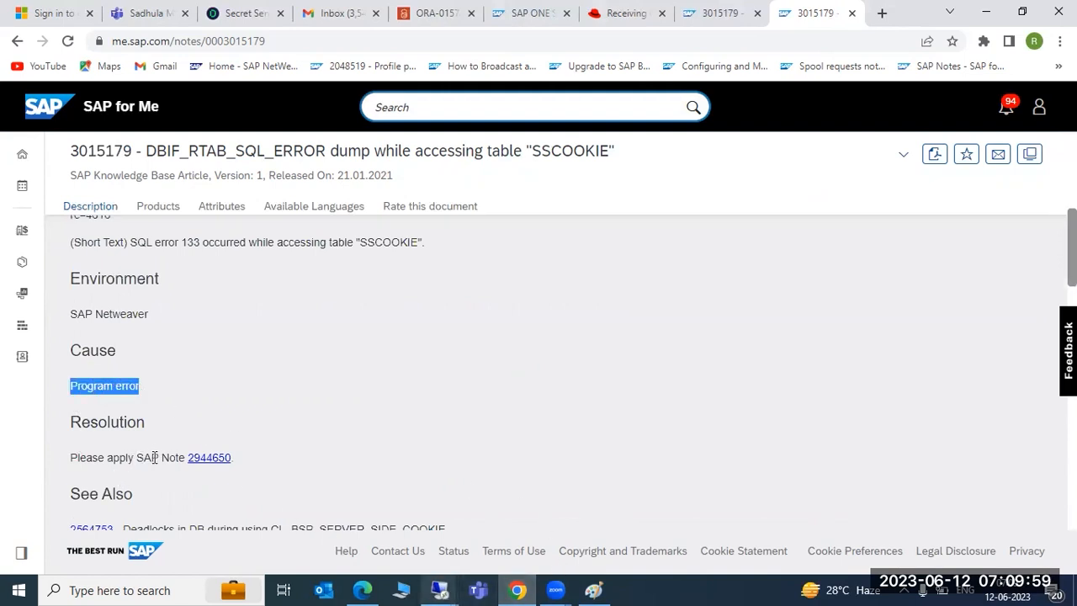
pyautogui.moveTo(236, 460); pyautogui.dragTo(186, 463)
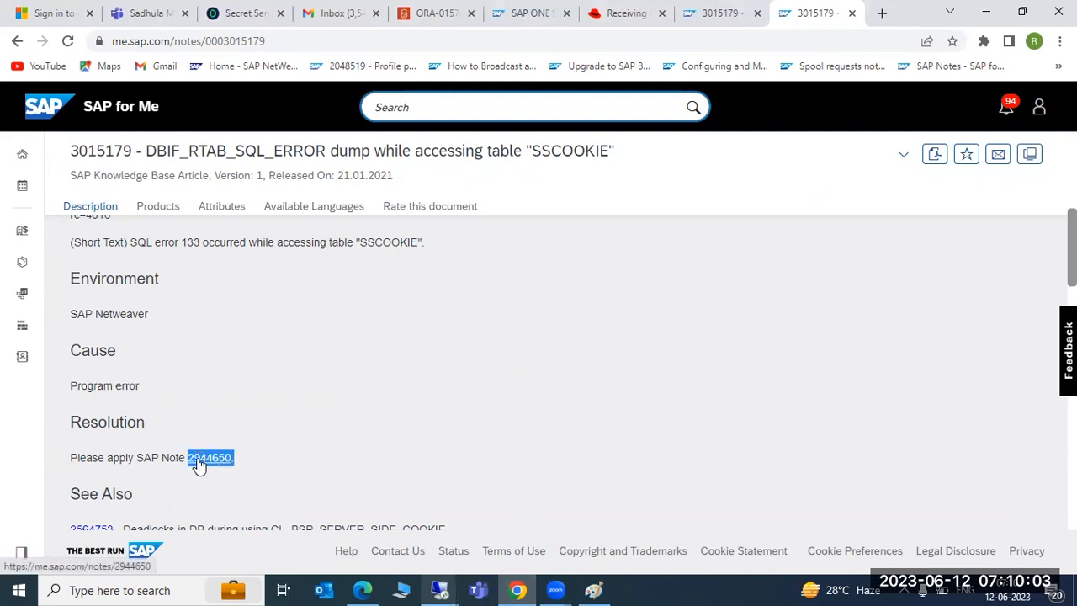
pyautogui.rightClick(198, 466)
pyautogui.click(238, 341)
# Step: Switch to the SAP GUI session and run /nsnote from the command field
pyautogui.moveTo(439, 590)
pyautogui.click(582, 496)
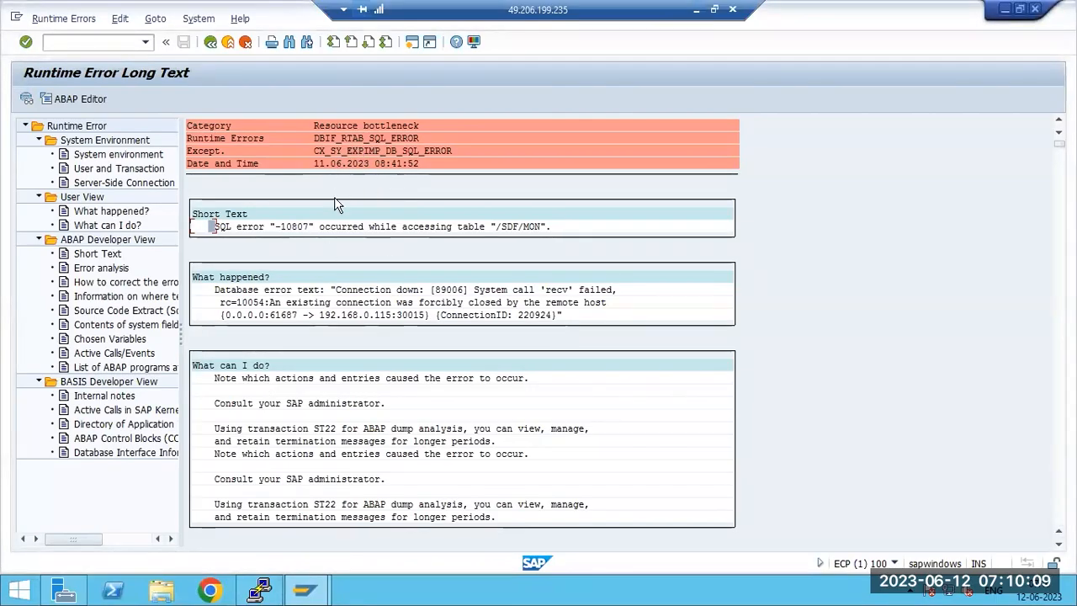
pyautogui.click(67, 43)
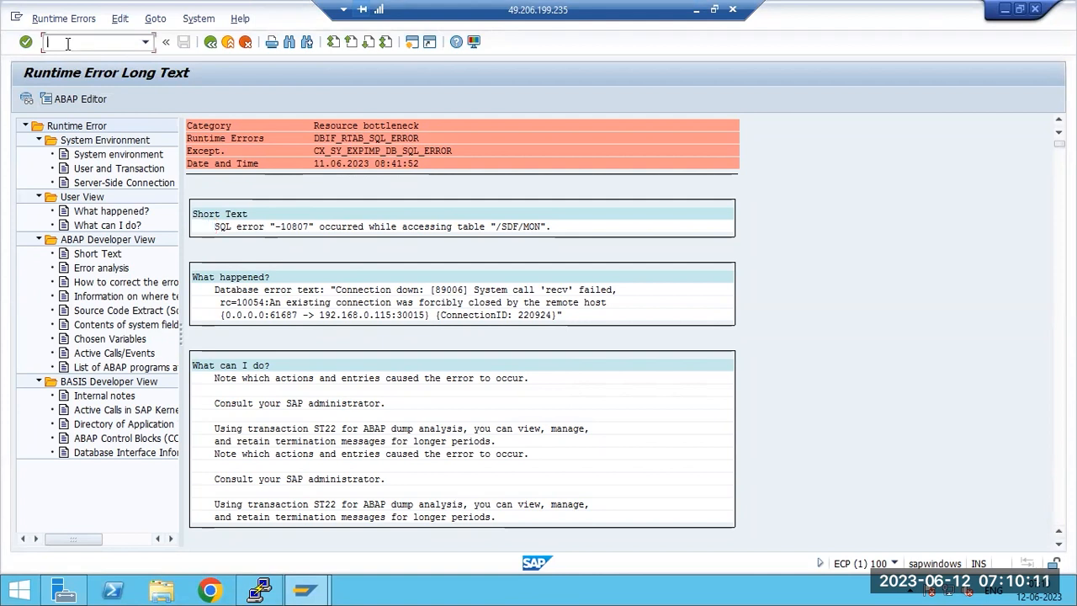
pyautogui.write('/nsnote')
pyautogui.press('Return')
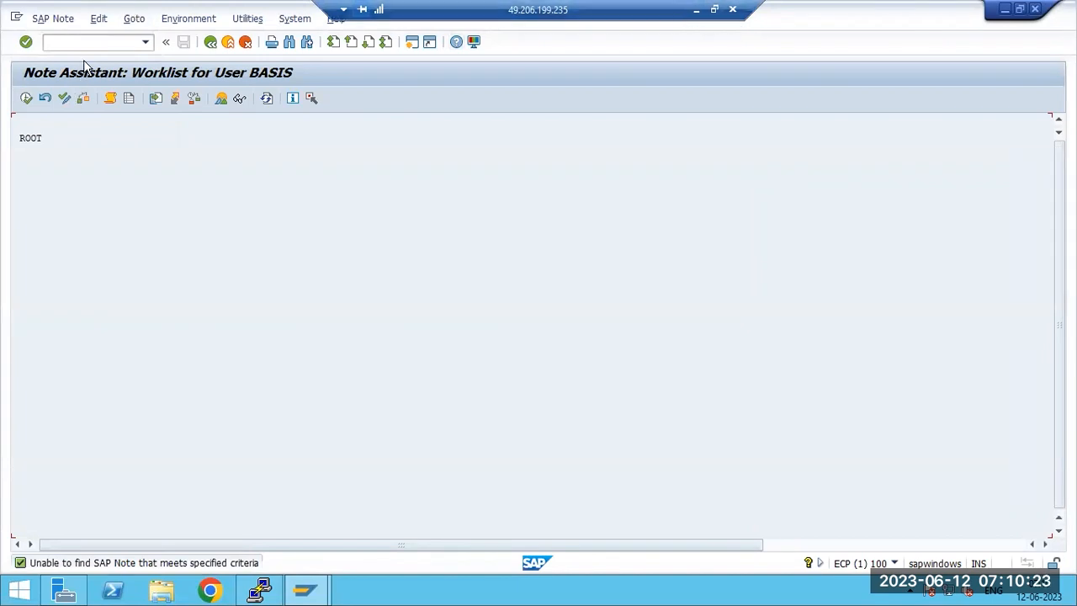
# Step: Try downloading SAP Note 2944650 via Goto > Download SAP Note
pyautogui.click(135, 18)
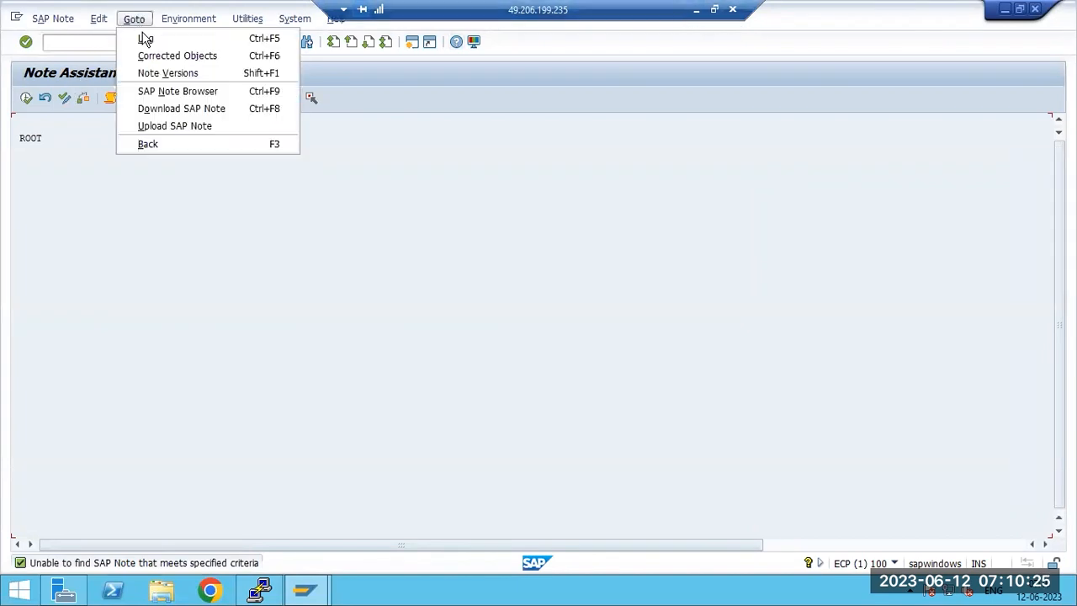
pyautogui.click(169, 109)
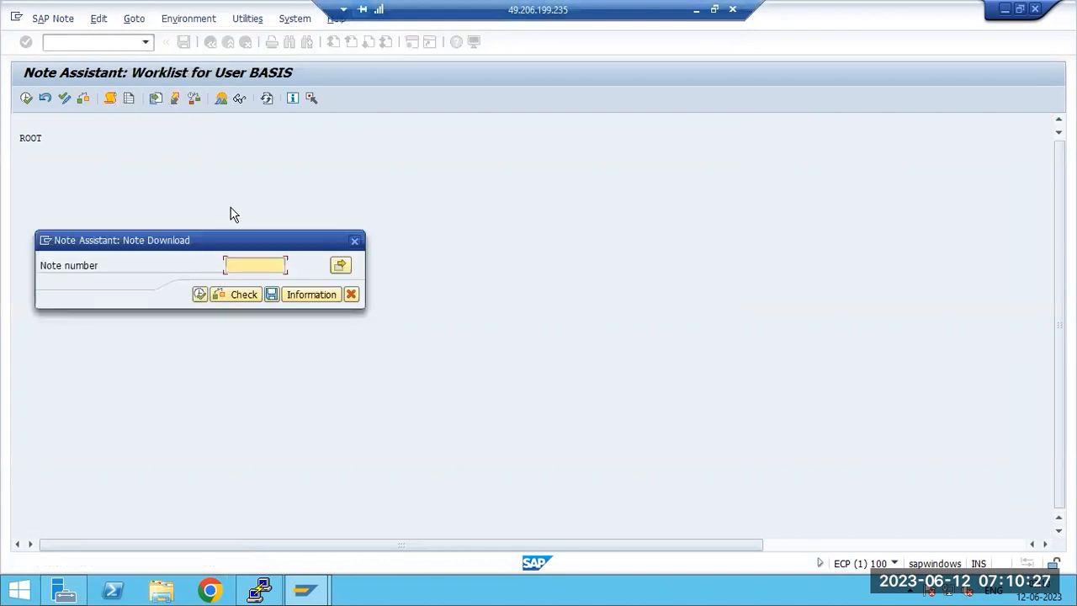
pyautogui.hotkey('ctrl', 'v')
pyautogui.press('BackSpace')
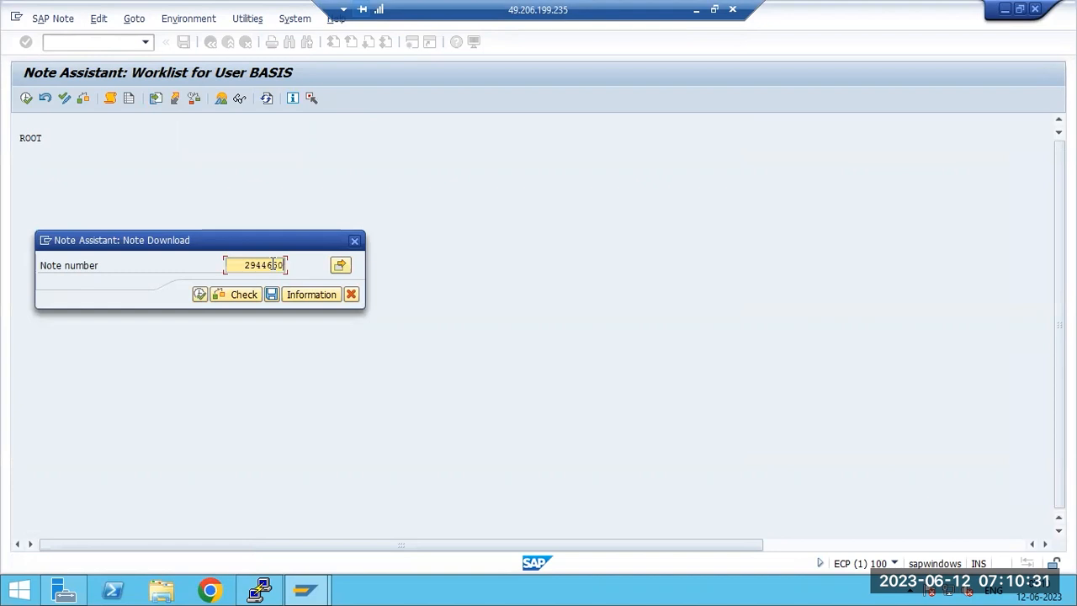
pyautogui.click(201, 296)
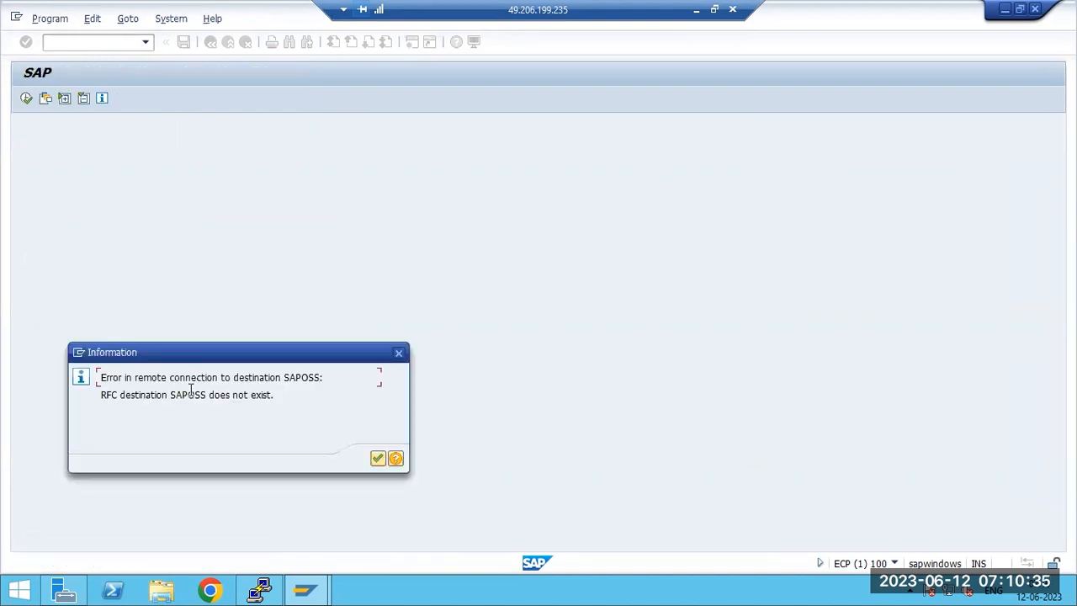
# Step: Dismiss the 'RFC destination SAPOSS does not exist' error and minimize SAP GUI
pyautogui.moveTo(181, 379); pyautogui.dragTo(345, 398)
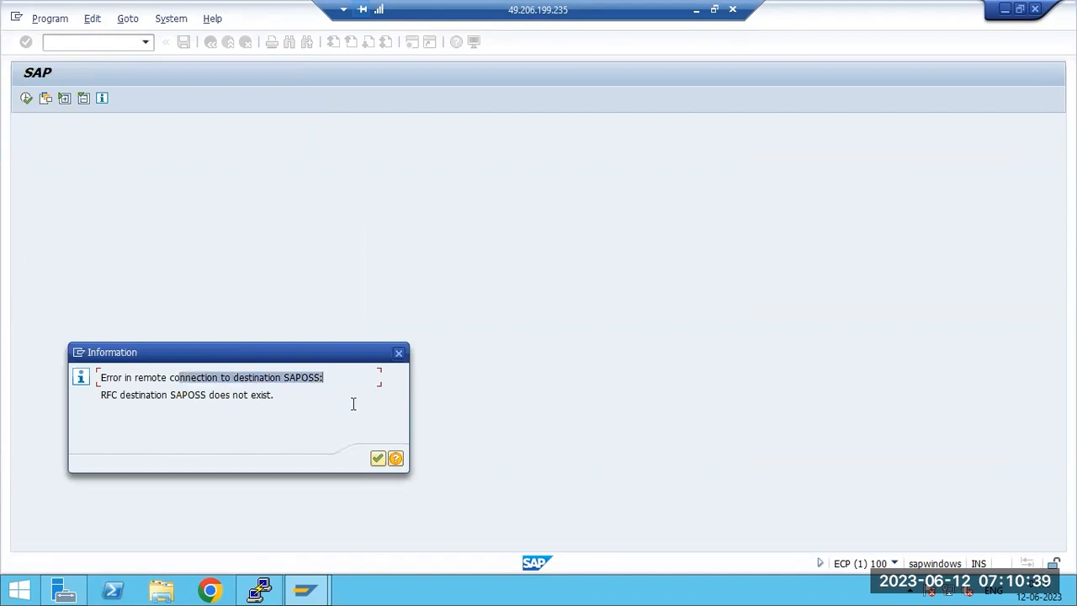
pyautogui.click(377, 457)
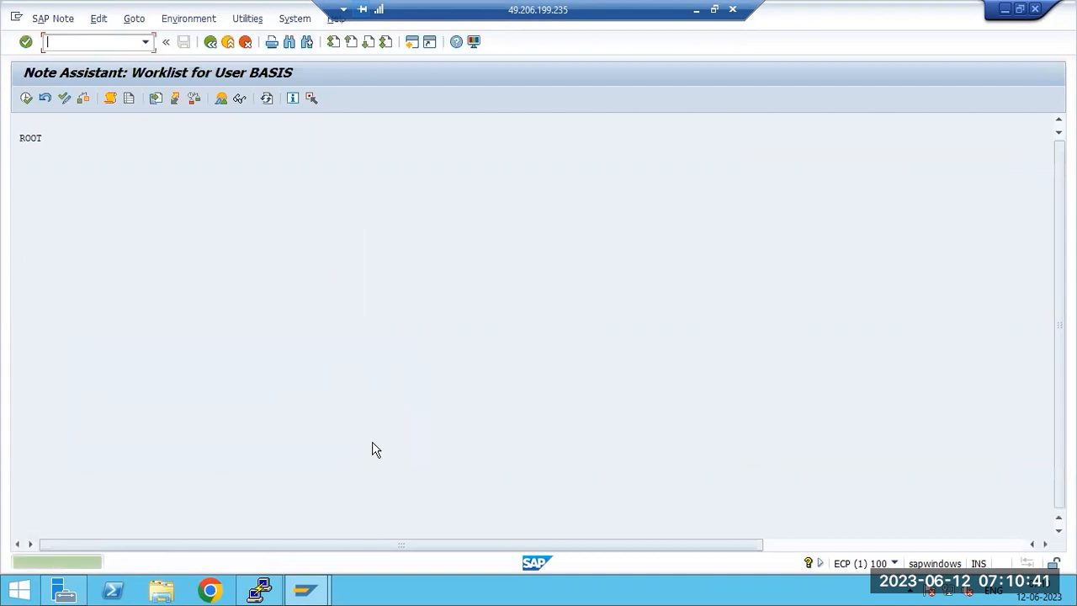
pyautogui.click(137, 19)
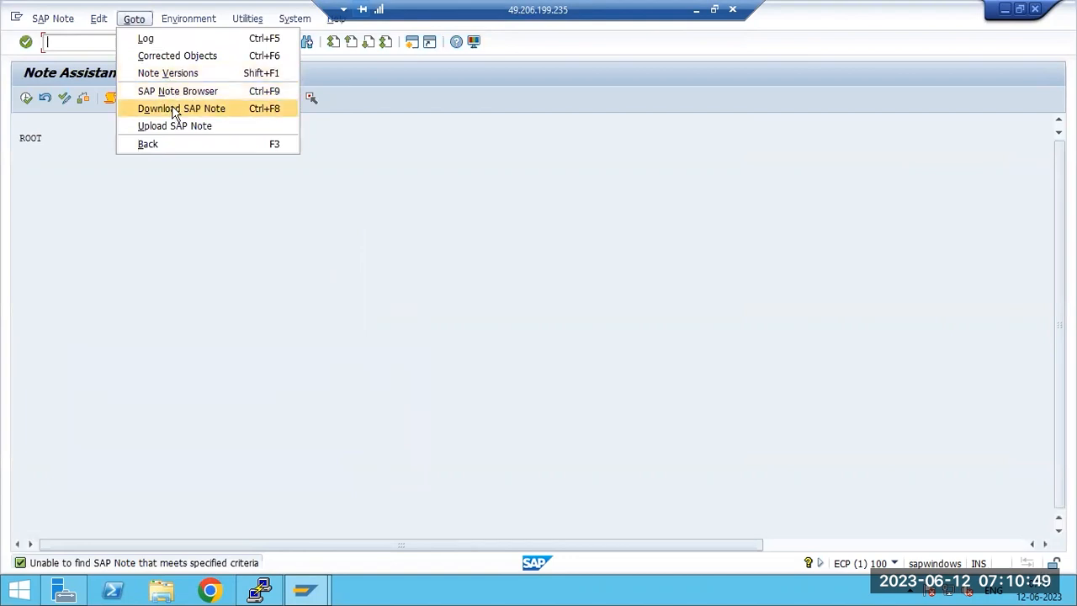
pyautogui.click(695, 10)
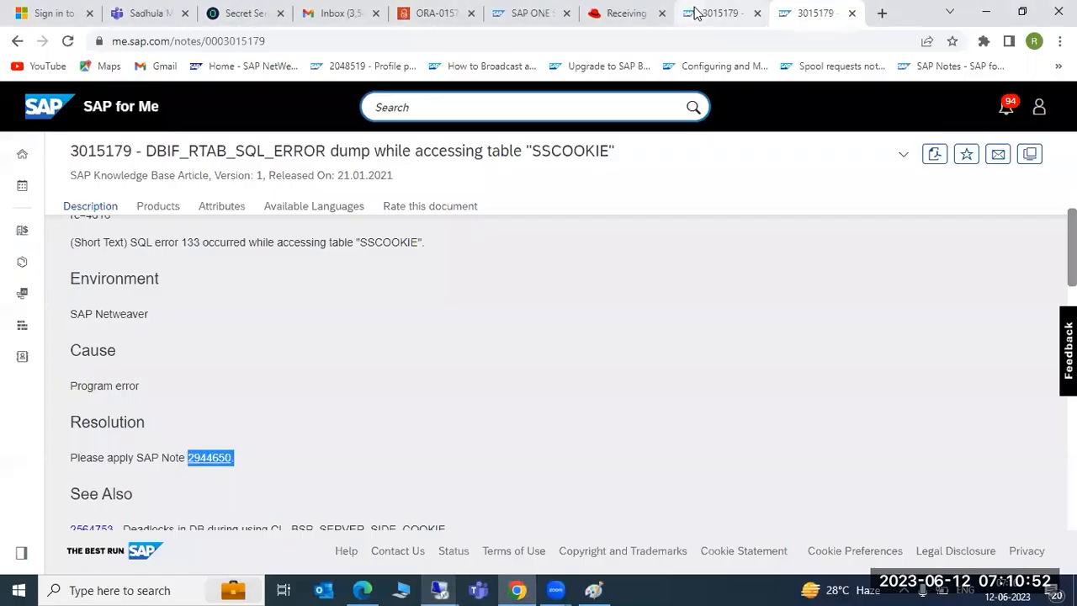
# Step: Paste 2944650 into the SAP for Me search and glance at SAP GUI's recent transactions
pyautogui.click(393, 106)
pyautogui.hotkey('ctrl', 'v')
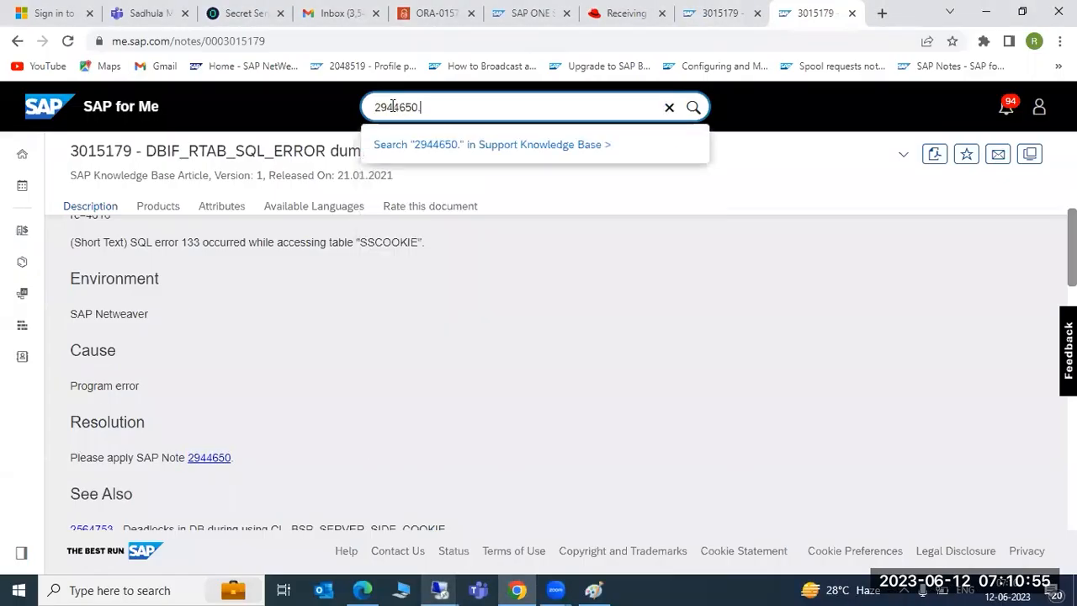
pyautogui.press('BackSpace')
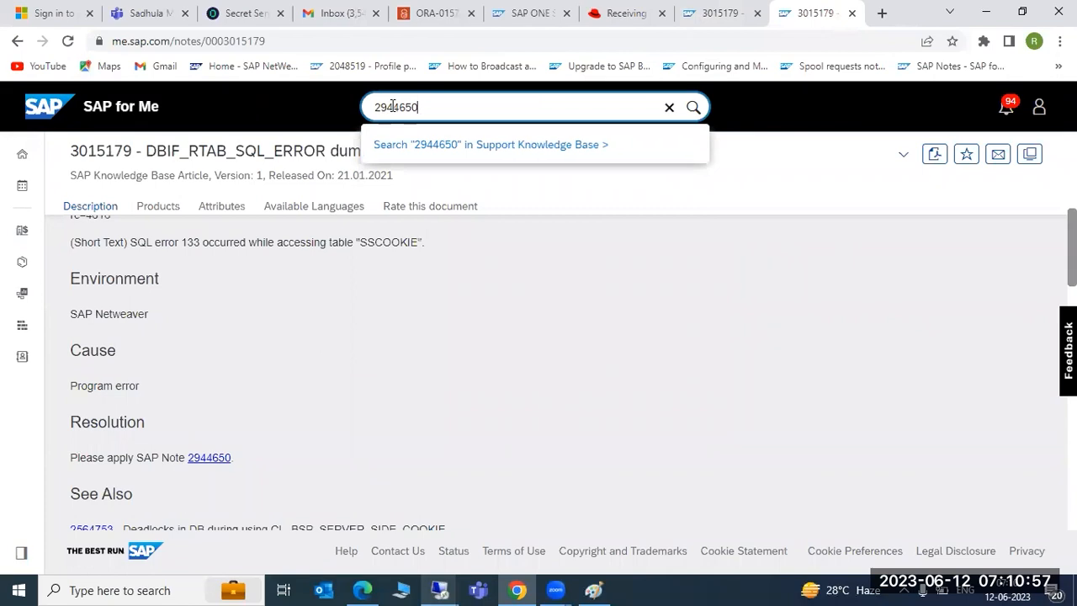
pyautogui.moveTo(439, 590)
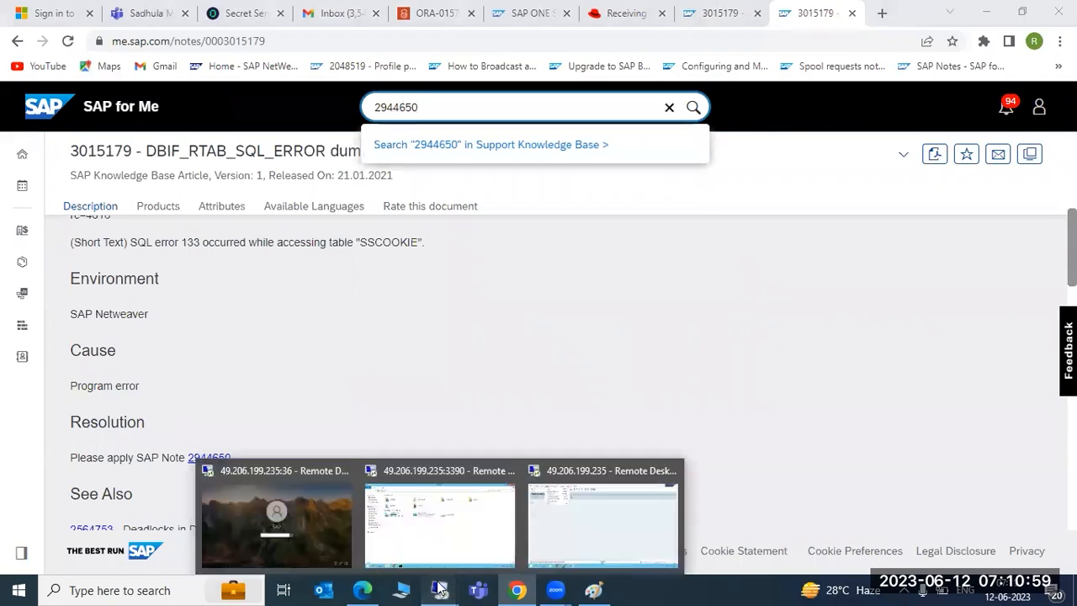
pyautogui.click(560, 530)
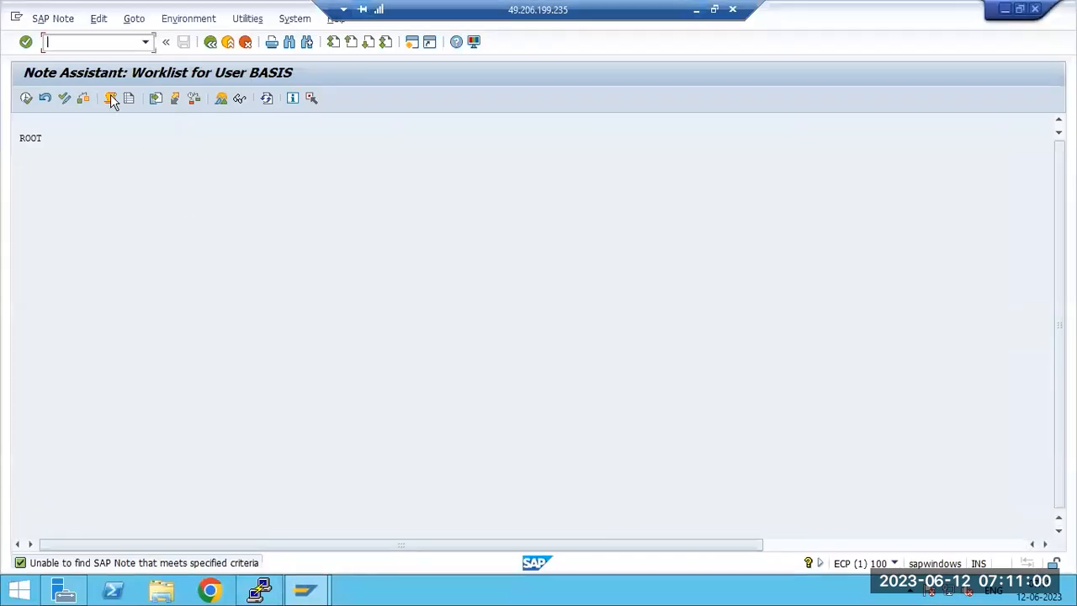
pyautogui.click(146, 42)
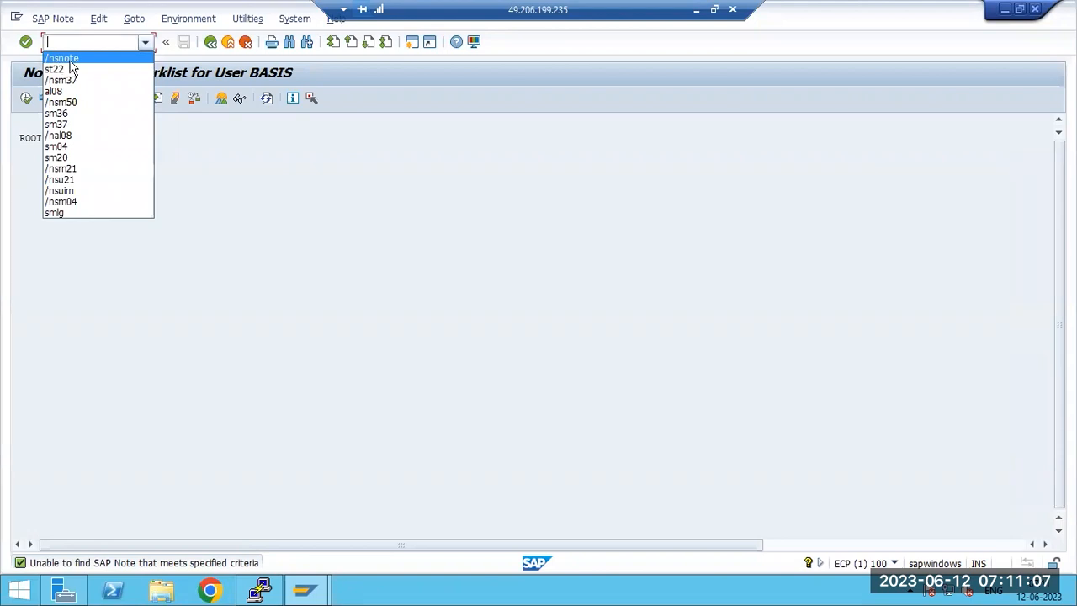
pyautogui.click(697, 10)
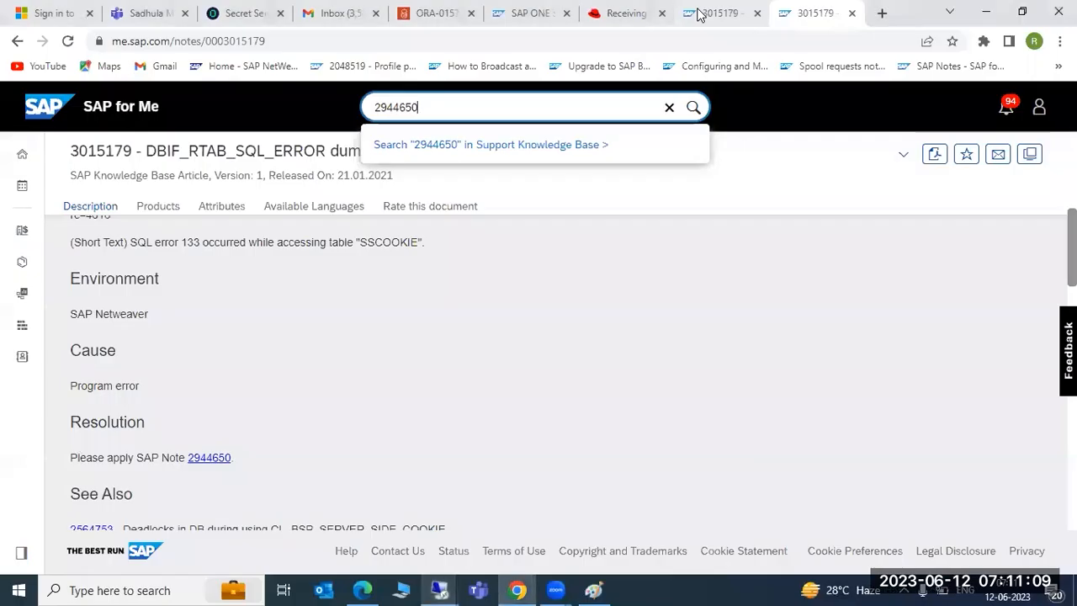
# Step: Return to the knowledge base article 3015179 page in Chrome
pyautogui.click(721, 13)
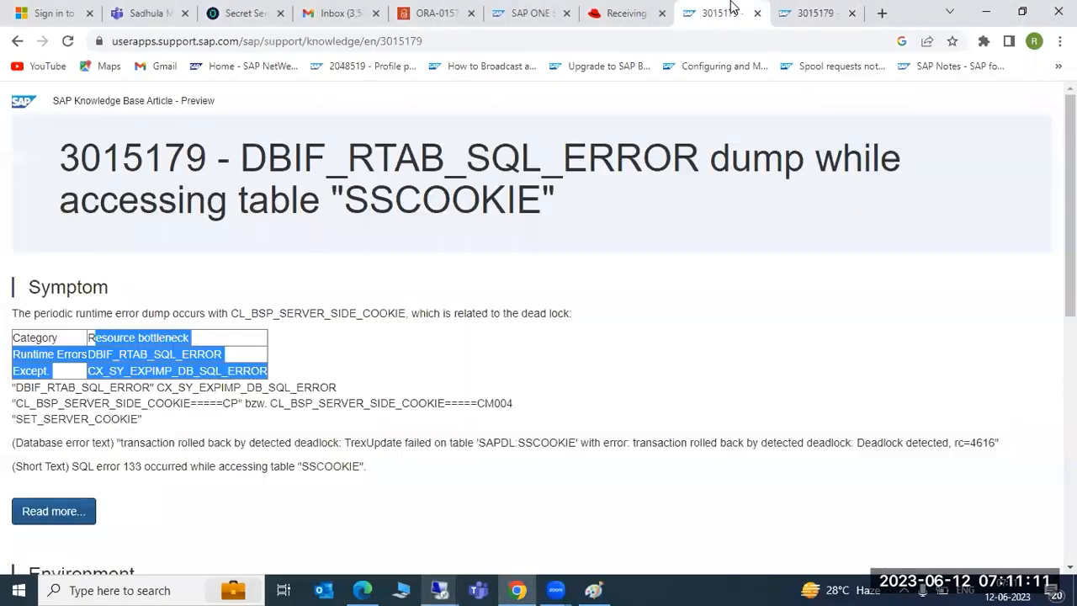
pyautogui.scroll(-6, 68, 421)
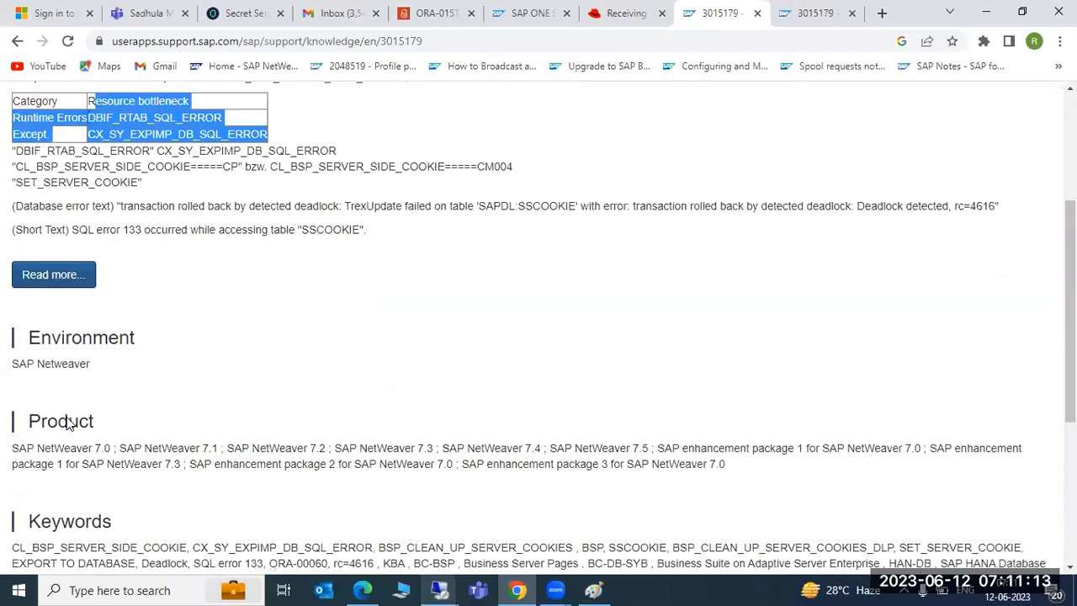
pyautogui.scroll(10, 68, 421)
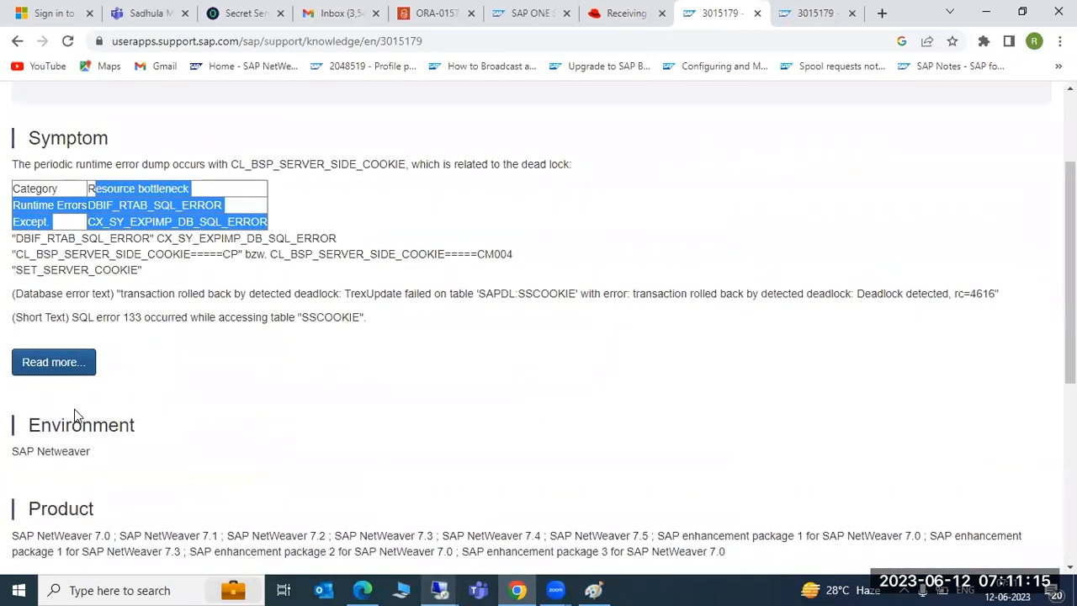
pyautogui.click(530, 13)
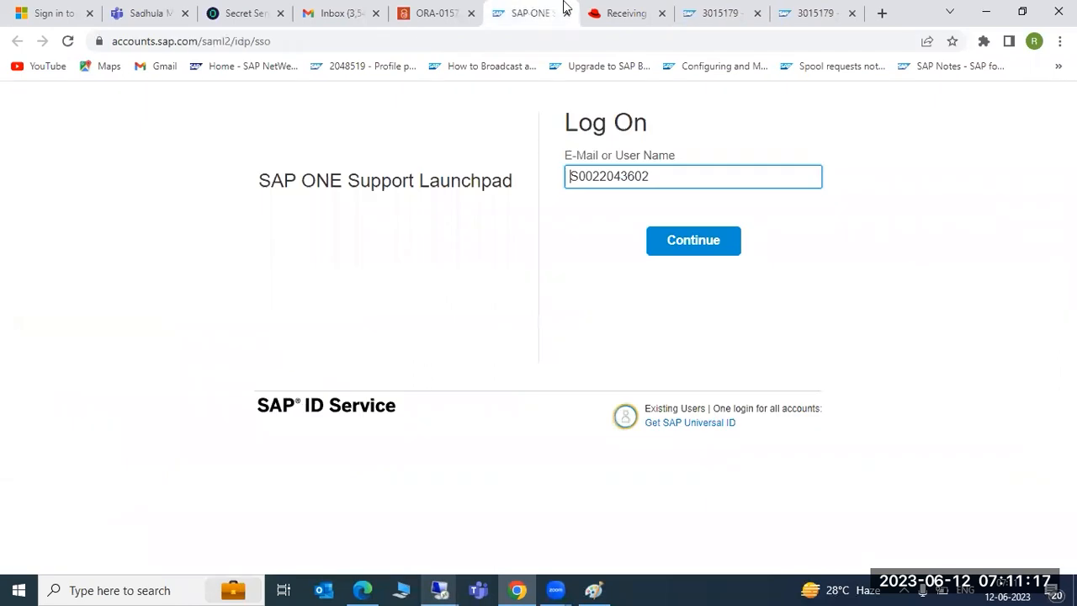
pyautogui.click(810, 13)
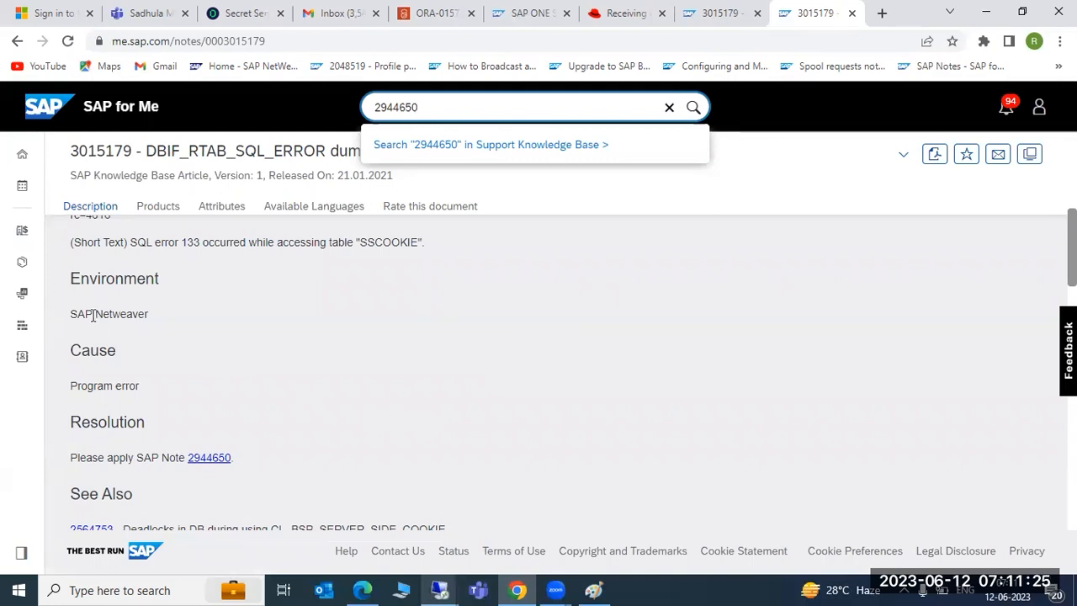
# Step: Highlight the environment, cause and note text, then open SAP Note 2944650 from Resolution
pyautogui.moveTo(94, 314); pyautogui.dragTo(126, 314)
pyautogui.moveTo(80, 385); pyautogui.dragTo(140, 386)
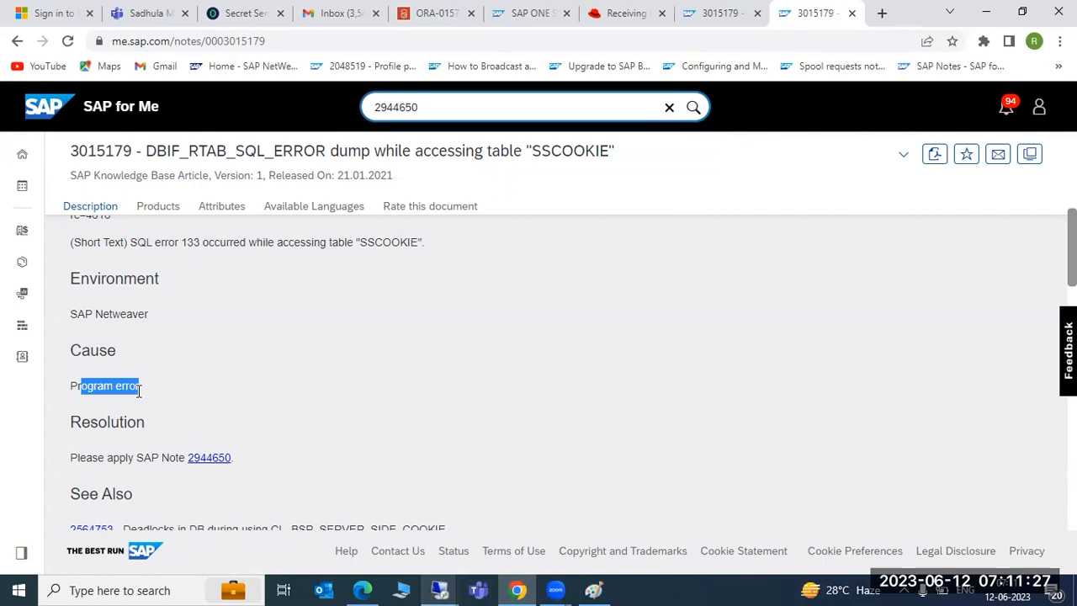
pyautogui.moveTo(111, 457); pyautogui.dragTo(189, 459)
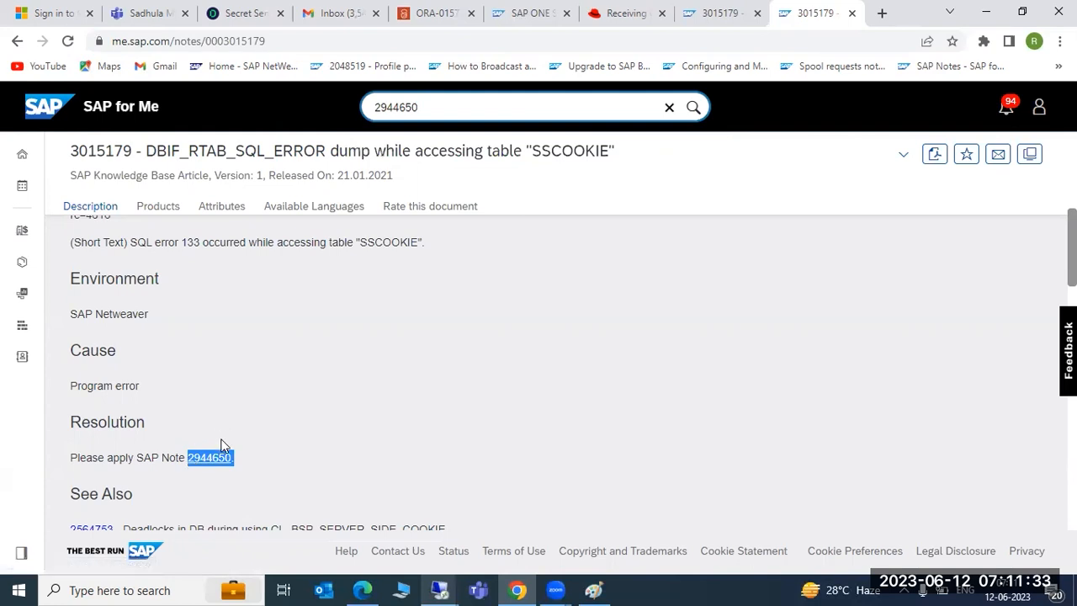
pyautogui.click(383, 471)
pyautogui.click(215, 461)
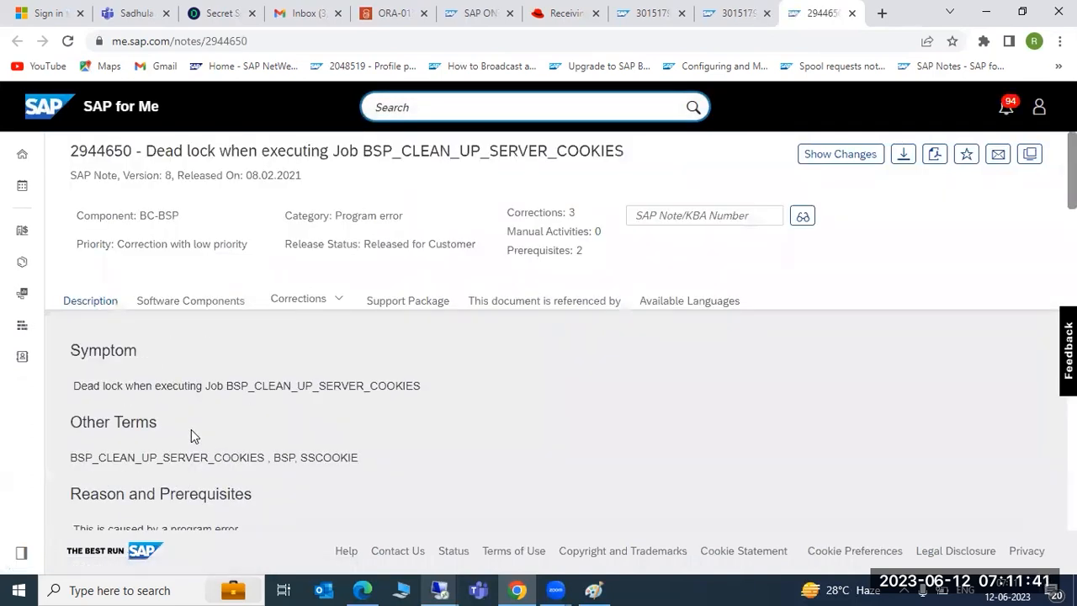
# Step: Read the note's Solution section about its correction instructions
pyautogui.scroll(-2, 191, 429)
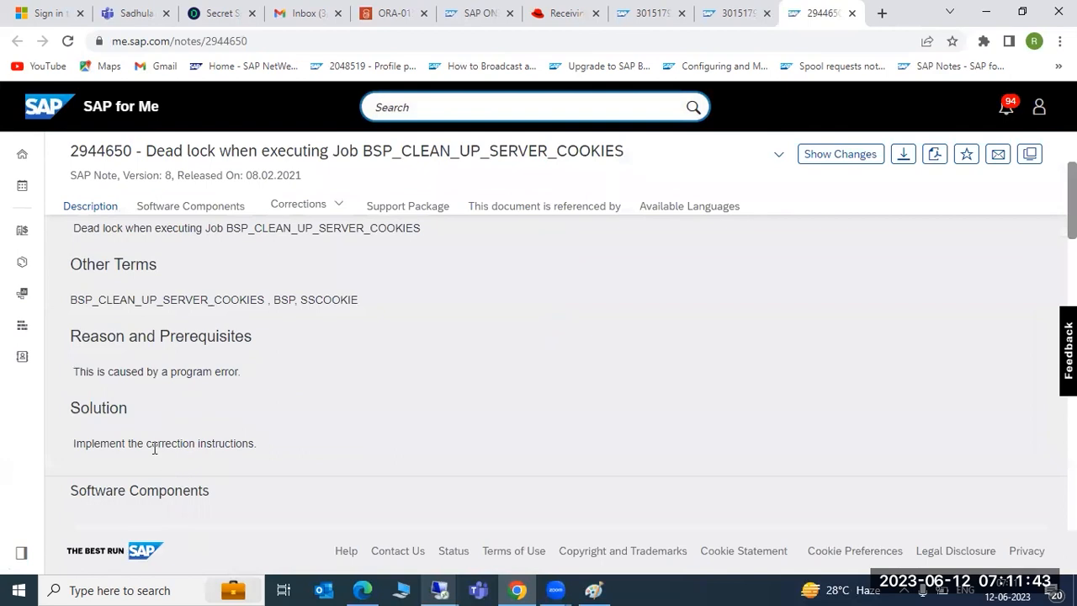
pyautogui.moveTo(154, 448); pyautogui.dragTo(239, 444)
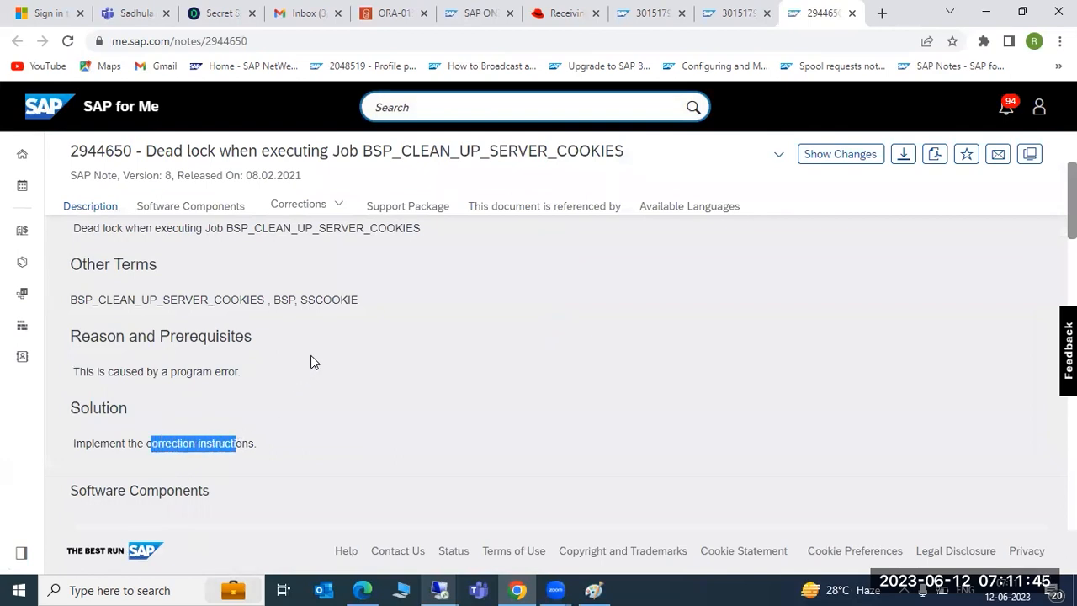
pyautogui.scroll(-3, 288, 377)
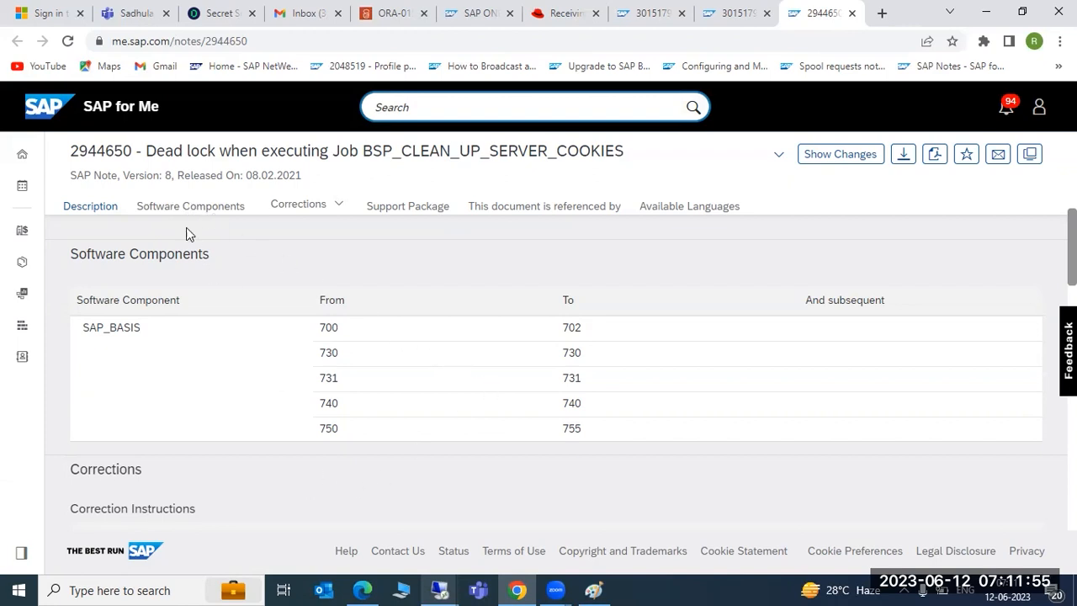
pyautogui.scroll(5, 269, 357)
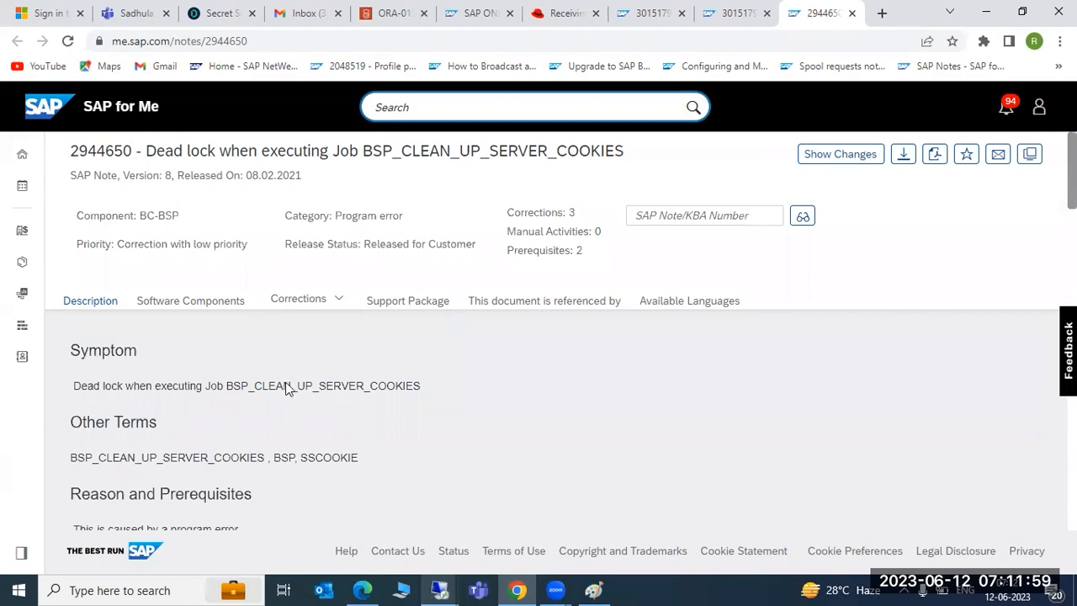
# Step: Check the Software Components list for SAP_BASIS, then bring SAP GUI back to the front
pyautogui.click(180, 303)
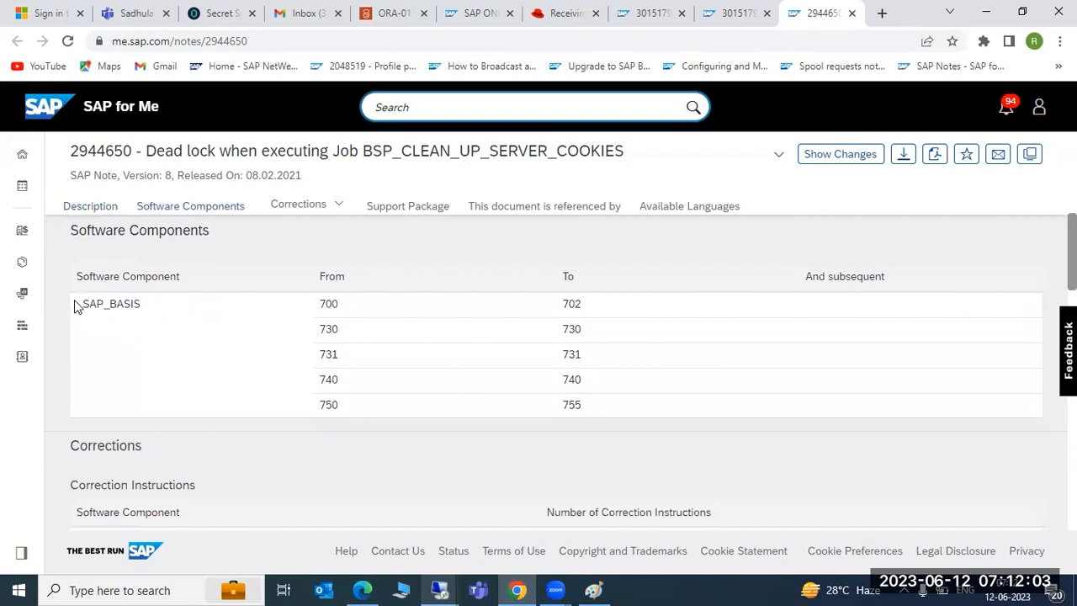
pyautogui.moveTo(79, 305); pyautogui.dragTo(140, 306)
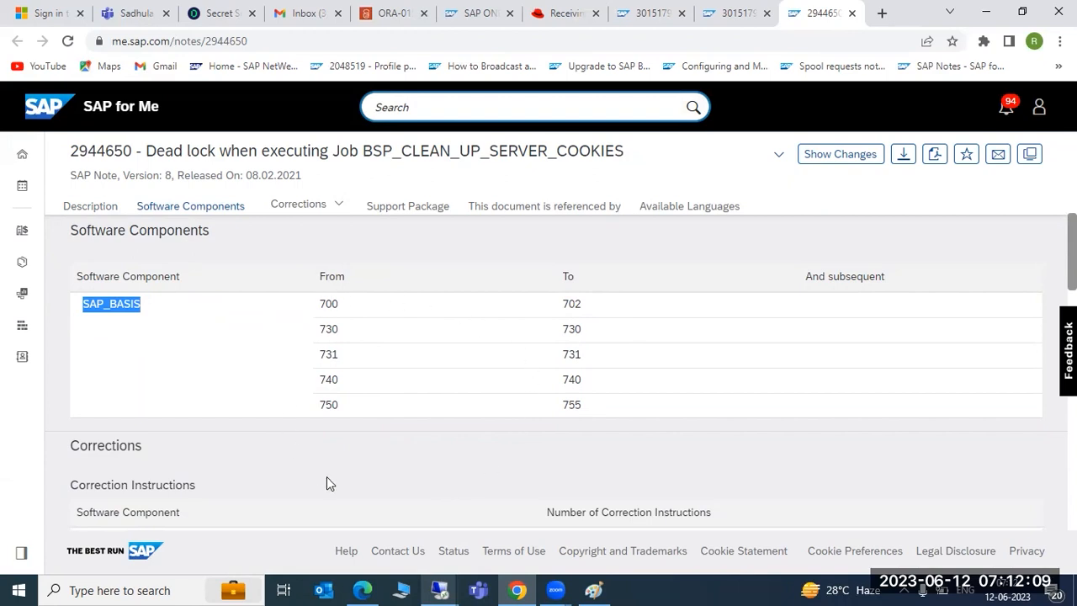
pyautogui.click(440, 590)
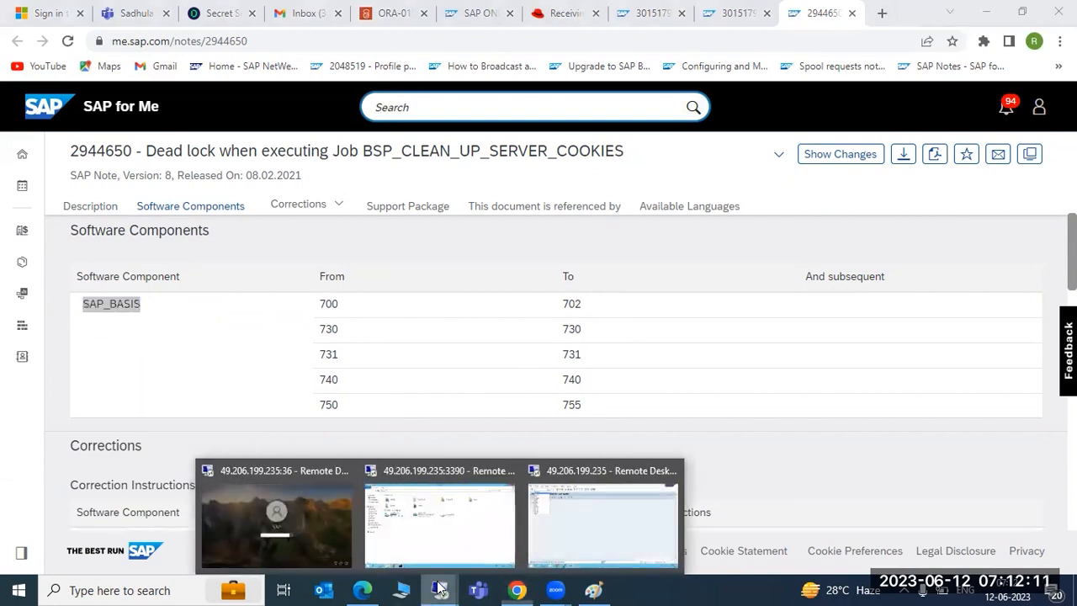
pyautogui.click(539, 530)
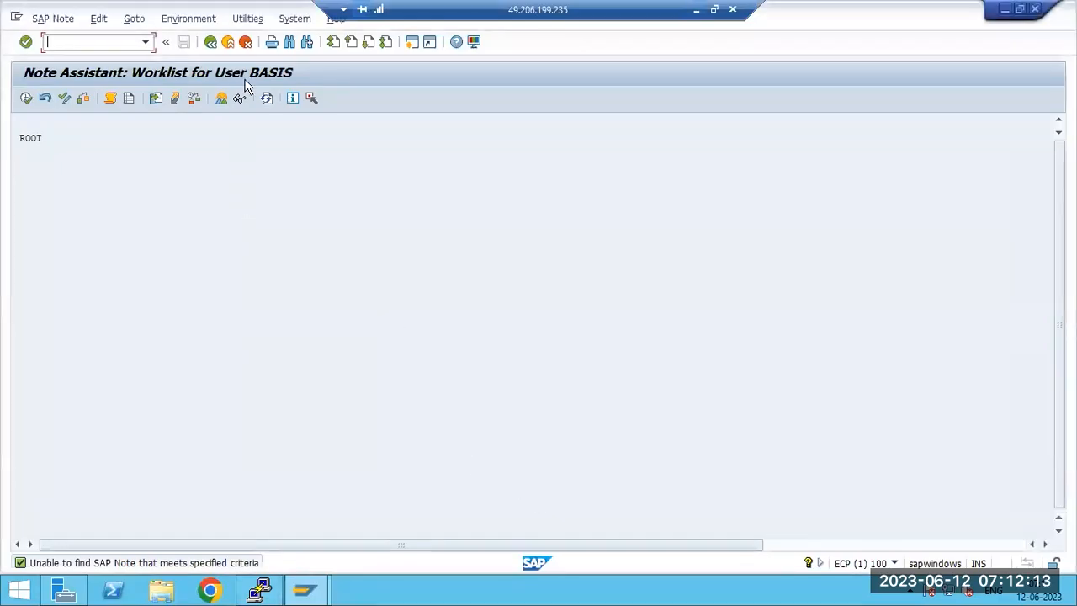
# Step: Open System > Status product version details and inspect the SAP_BASIS and WEBCUIF component rows
pyautogui.hotkey('alt', 'y')
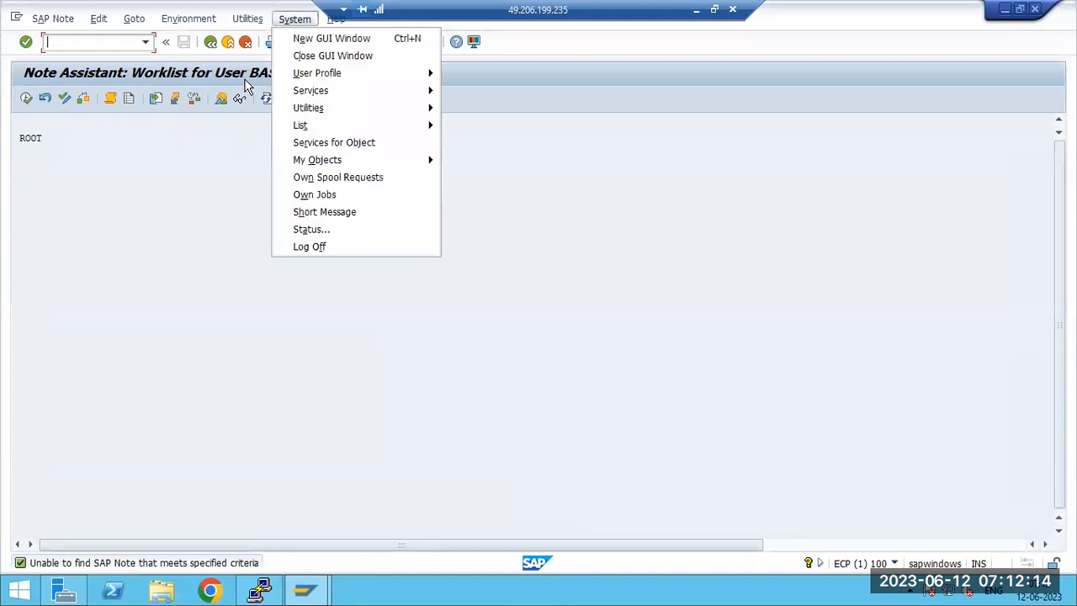
pyautogui.click(307, 230)
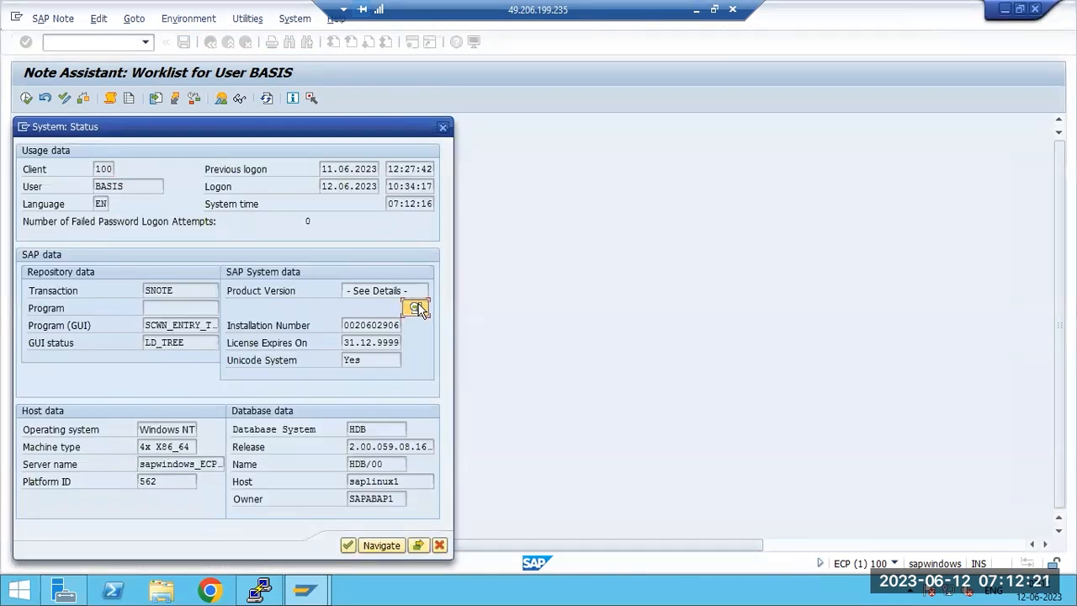
pyautogui.click(417, 308)
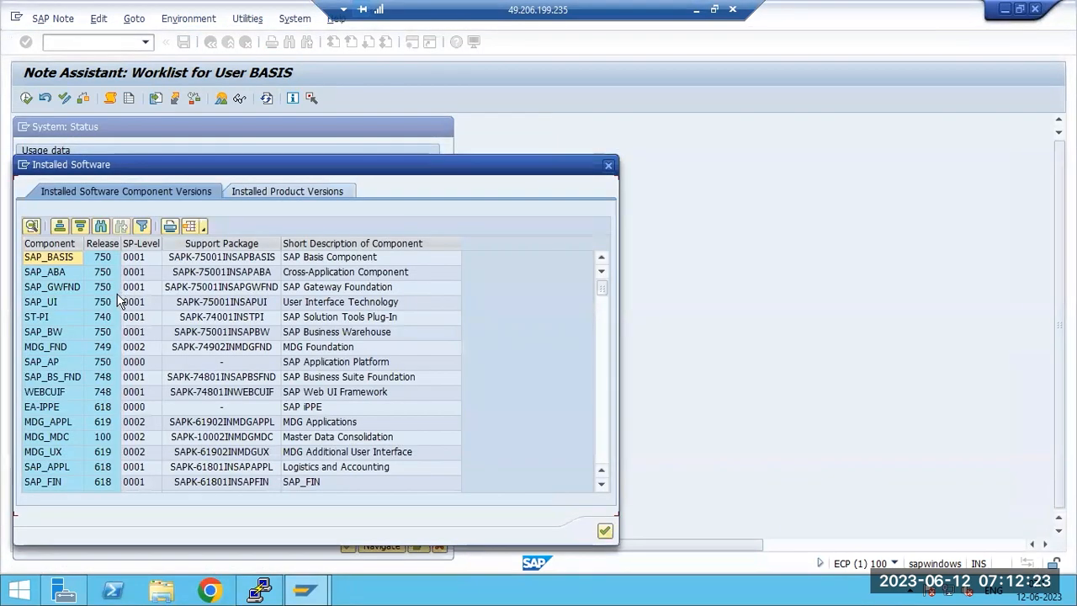
pyautogui.click(45, 261)
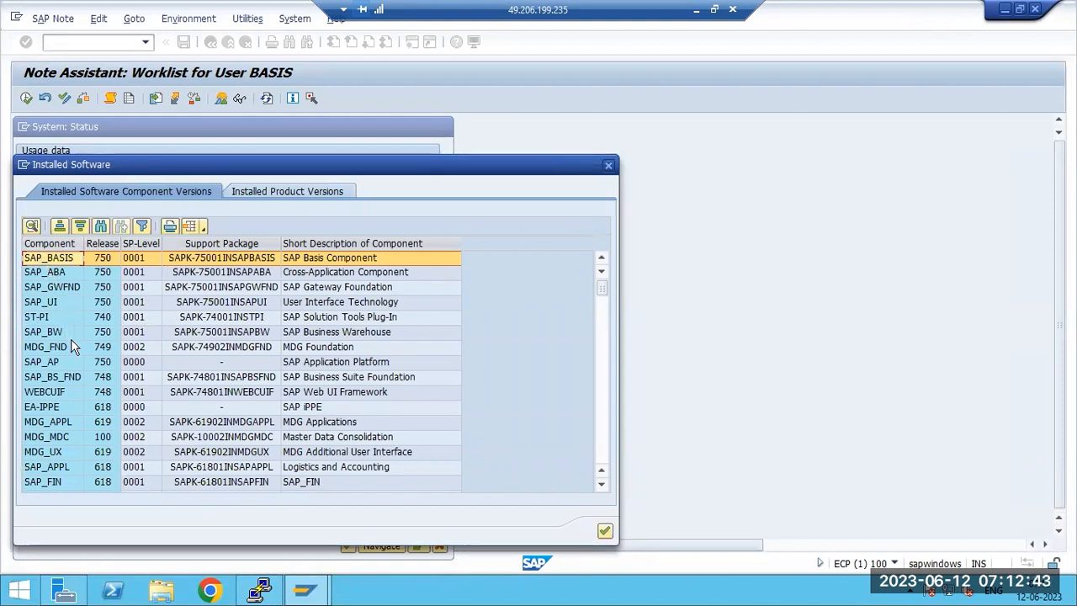
pyautogui.click(63, 392)
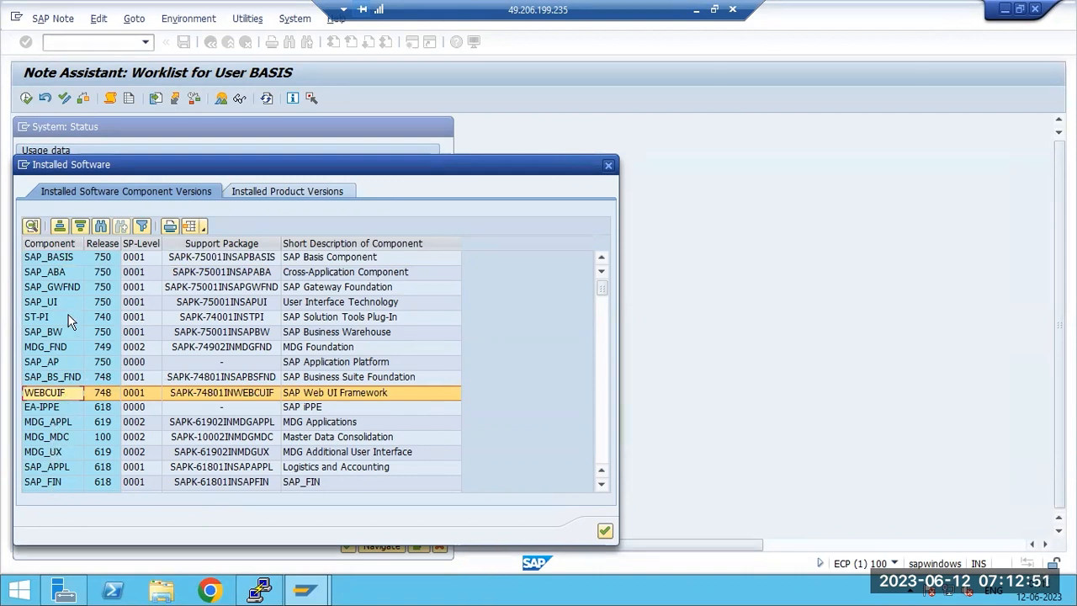
# Step: Check the EHP8 FOR SAP ERP 6.0 product and SAP_BASIS 750 SP 0001 against the note's release 750
pyautogui.click(244, 198)
pyautogui.click(64, 272)
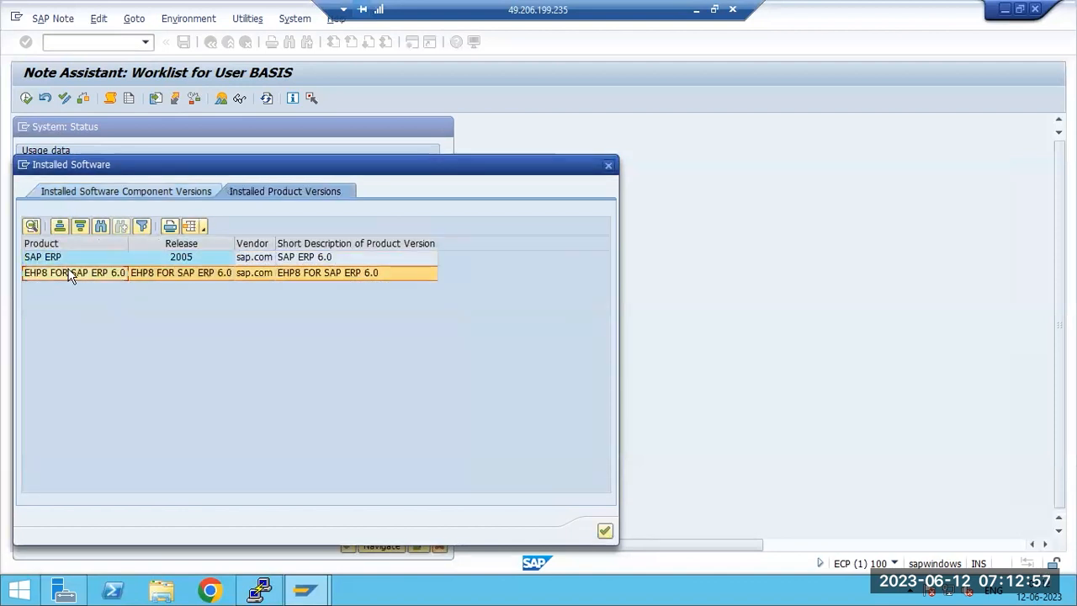
pyautogui.click(119, 194)
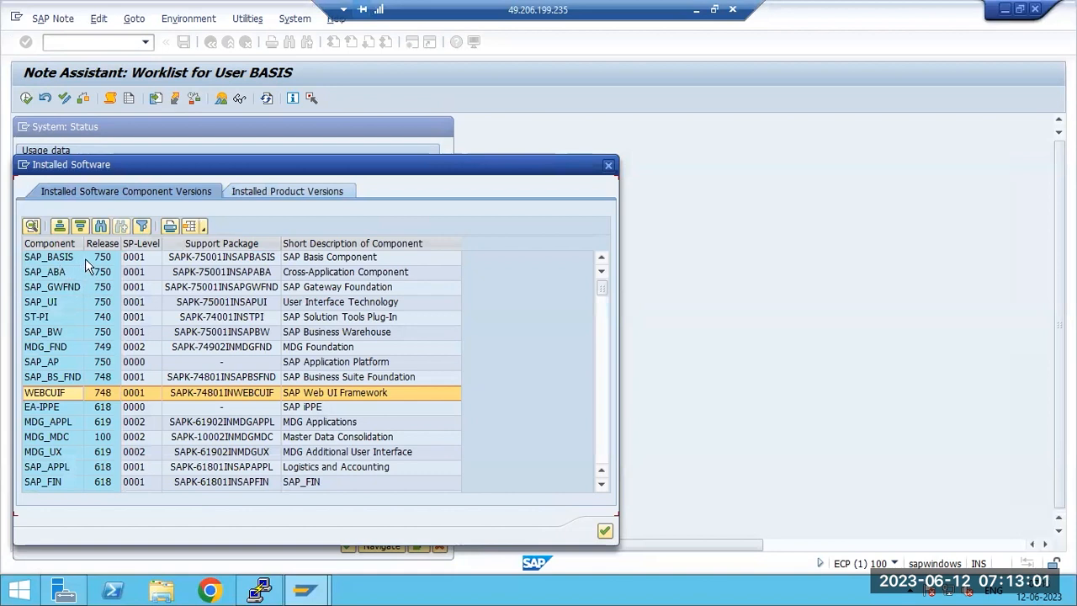
pyautogui.click(107, 256)
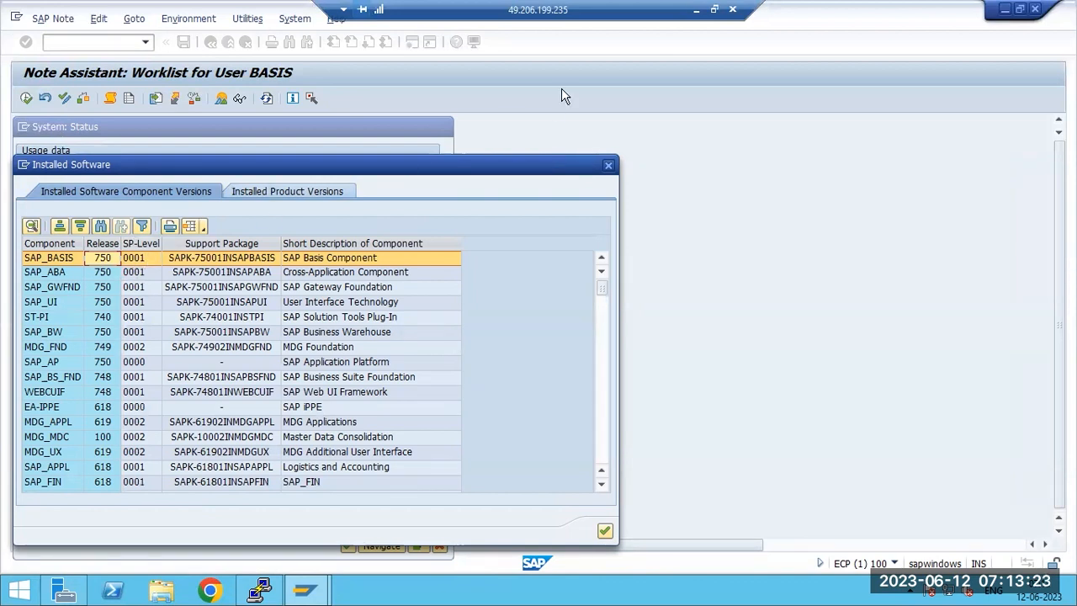
pyautogui.click(696, 9)
pyautogui.moveTo(318, 405); pyautogui.dragTo(342, 407)
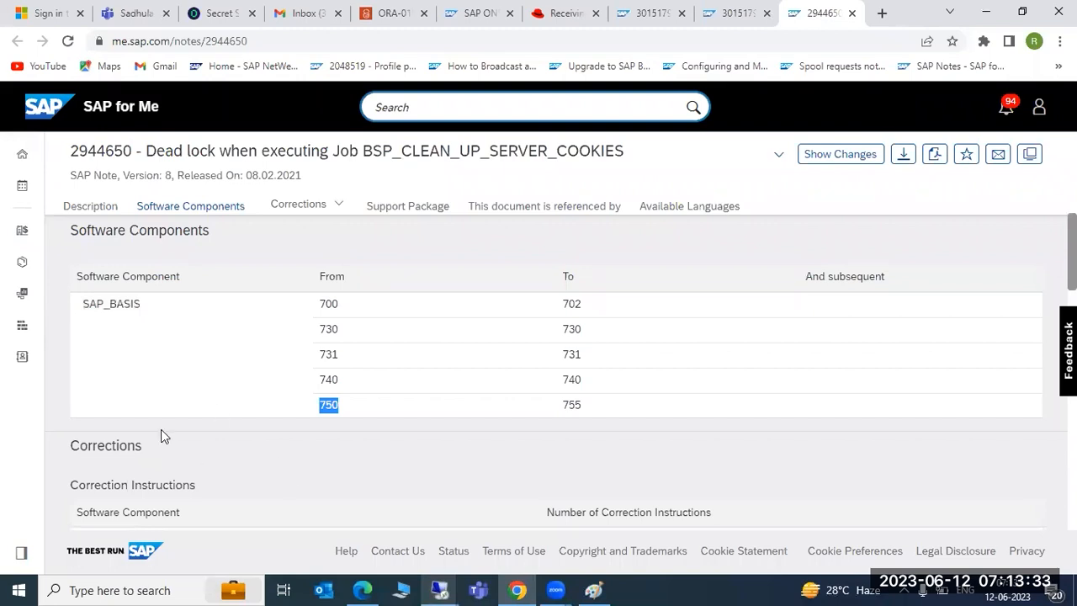
# Step: Select note number 2944650 in SAP for Me, then close SAP GUI's Installed Software list
pyautogui.scroll(8, 325, 365)
pyautogui.moveTo(66, 151); pyautogui.dragTo(133, 152)
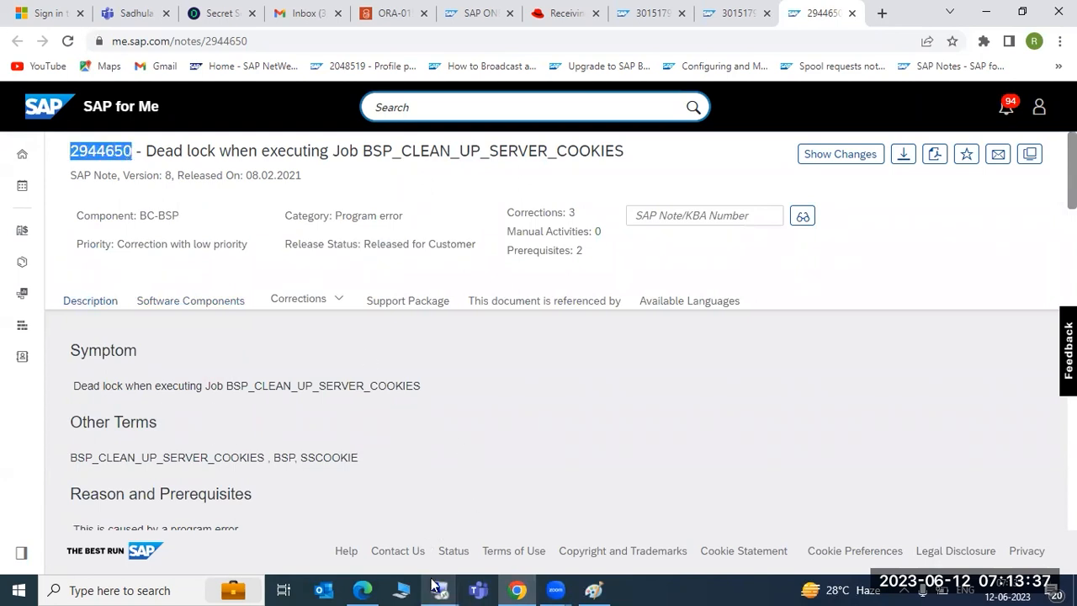
pyautogui.moveTo(436, 584)
pyautogui.click(554, 507)
pyautogui.click(605, 531)
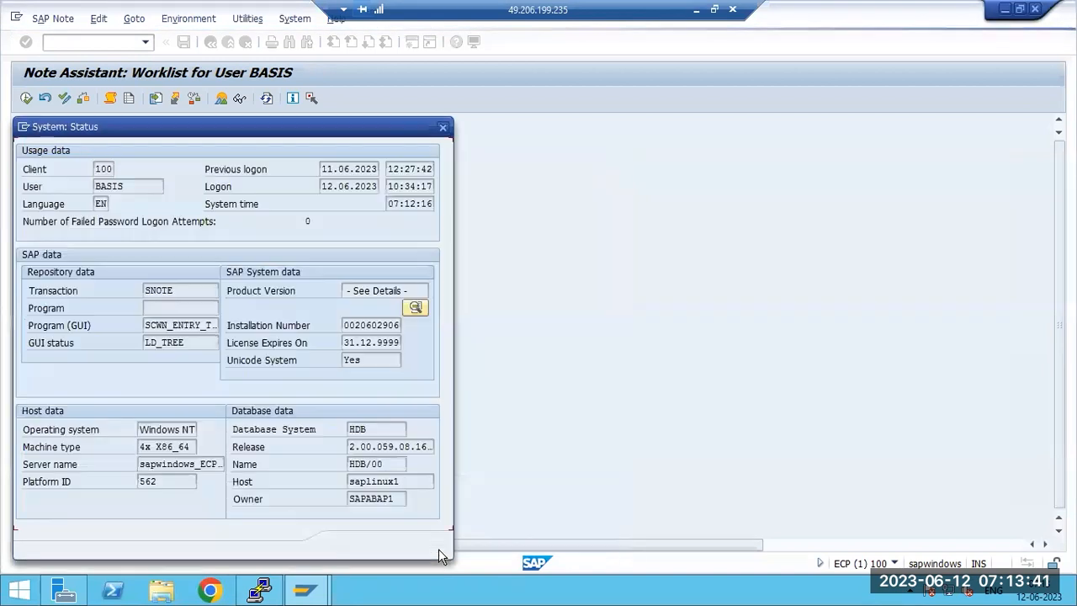
# Step: Close System Status and try Download SAP Note, dismissing the remote connection error
pyautogui.click(438, 548)
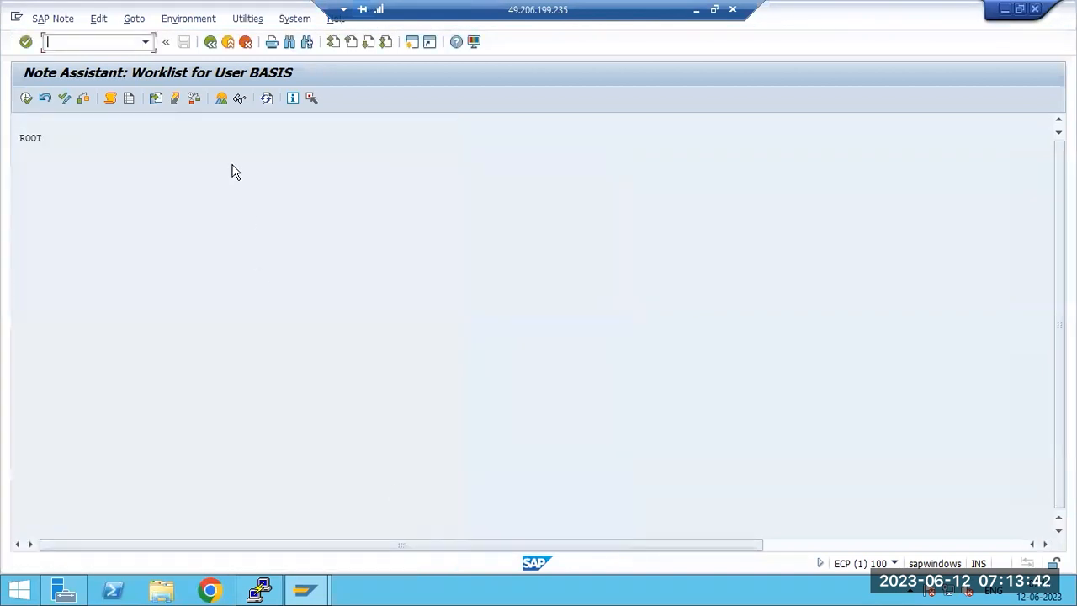
pyautogui.click(131, 21)
pyautogui.click(168, 107)
pyautogui.click(199, 294)
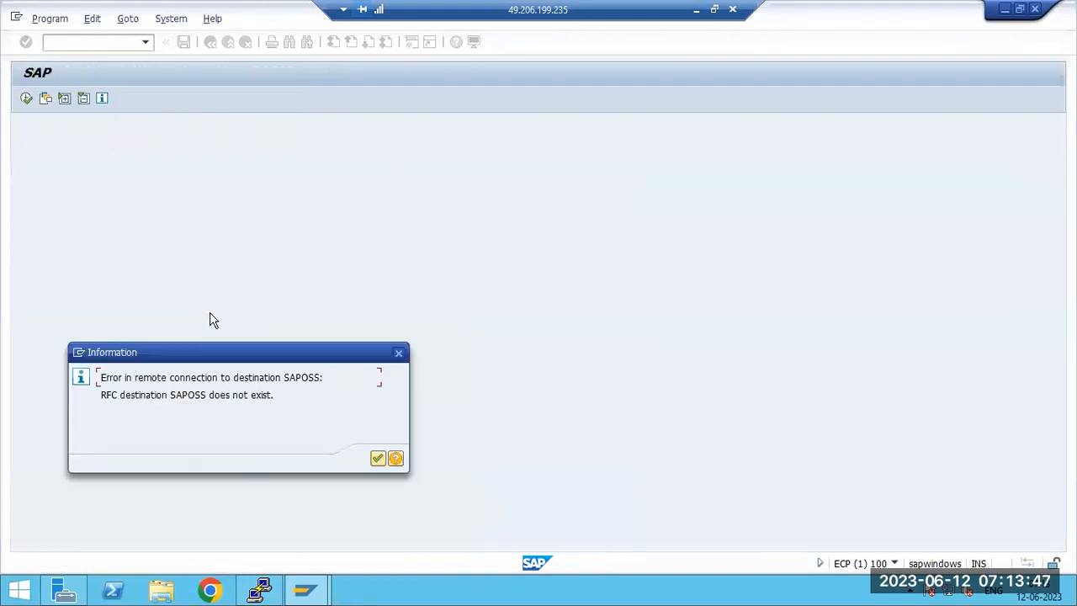
pyautogui.click(376, 458)
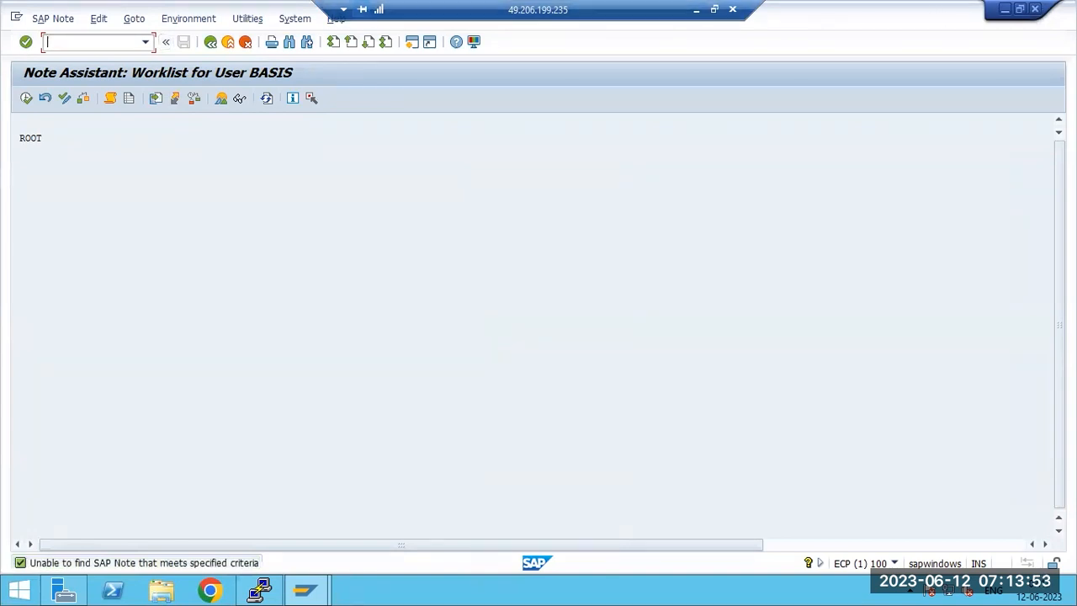
# Step: Reopen Download SAP Note, cancel it, and minimize the remote session
pyautogui.click(131, 20)
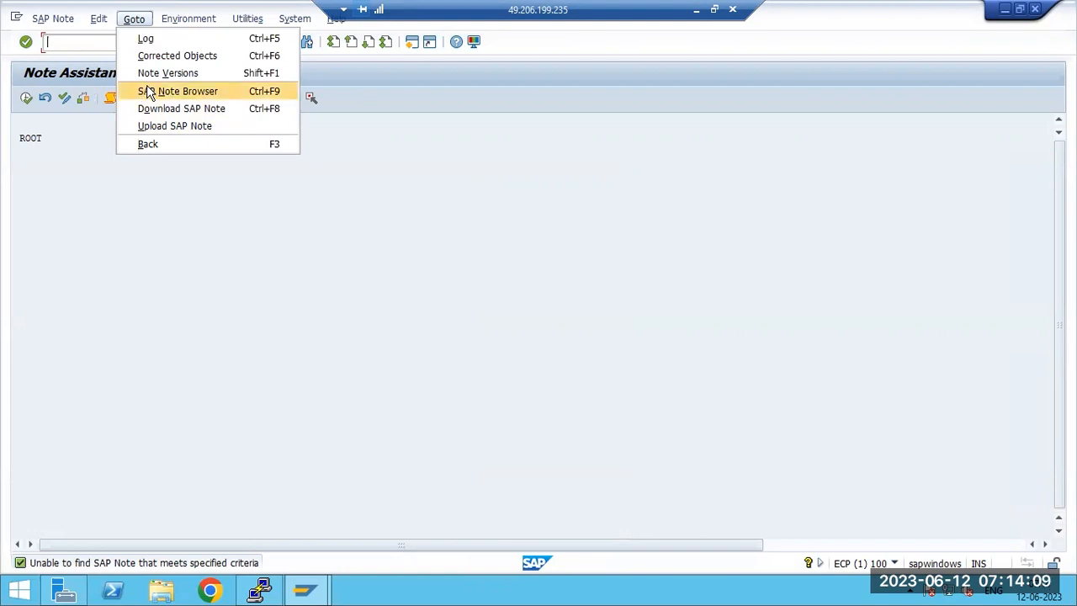
pyautogui.click(160, 115)
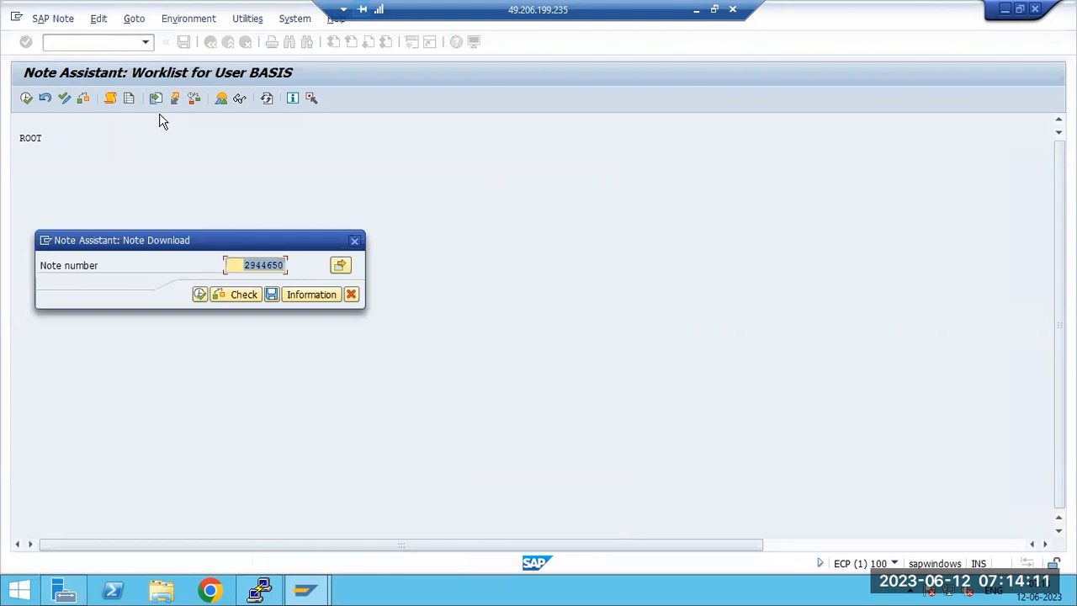
pyautogui.click(354, 299)
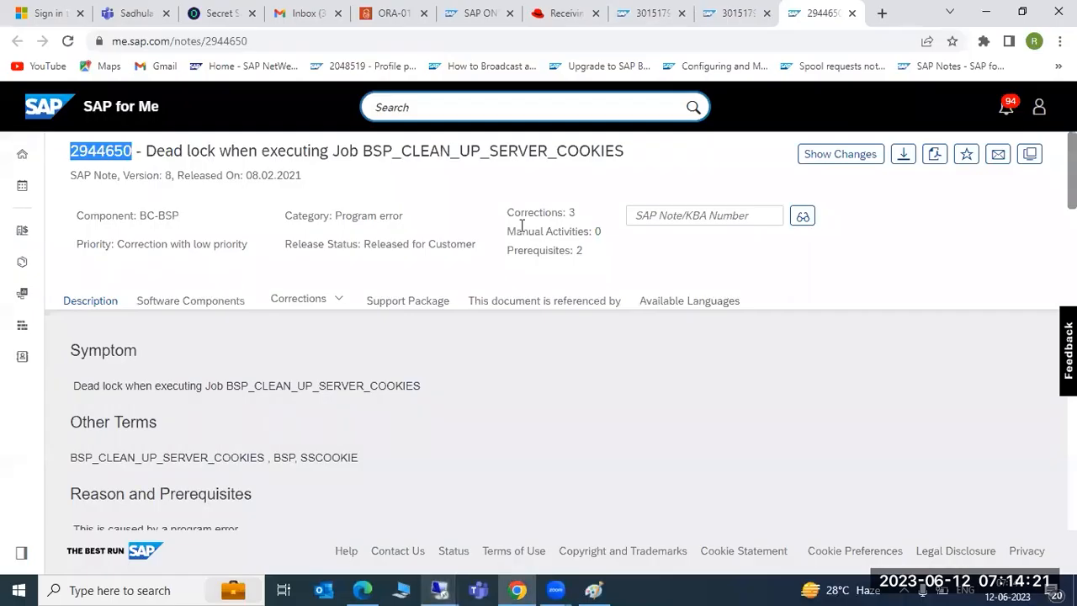
pyautogui.click(696, 9)
pyautogui.click(906, 156)
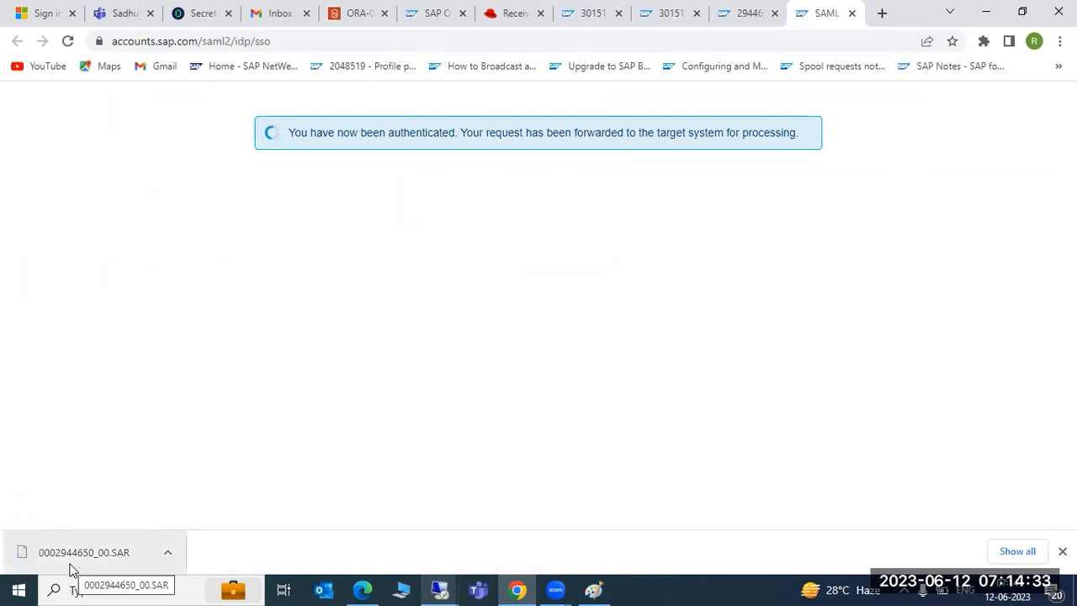
pyautogui.click(406, 589)
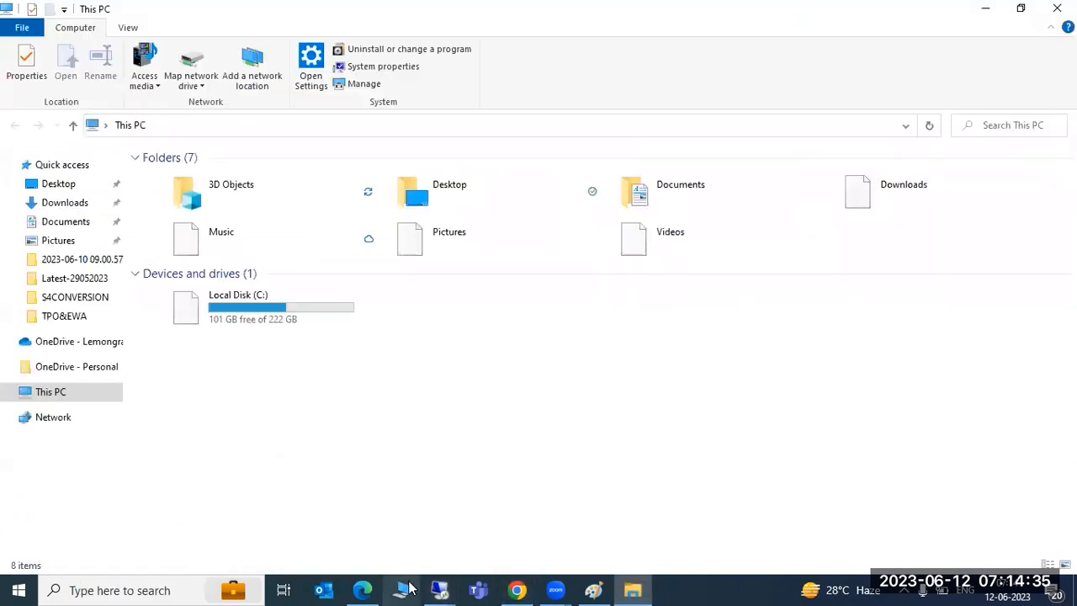
pyautogui.click(50, 207)
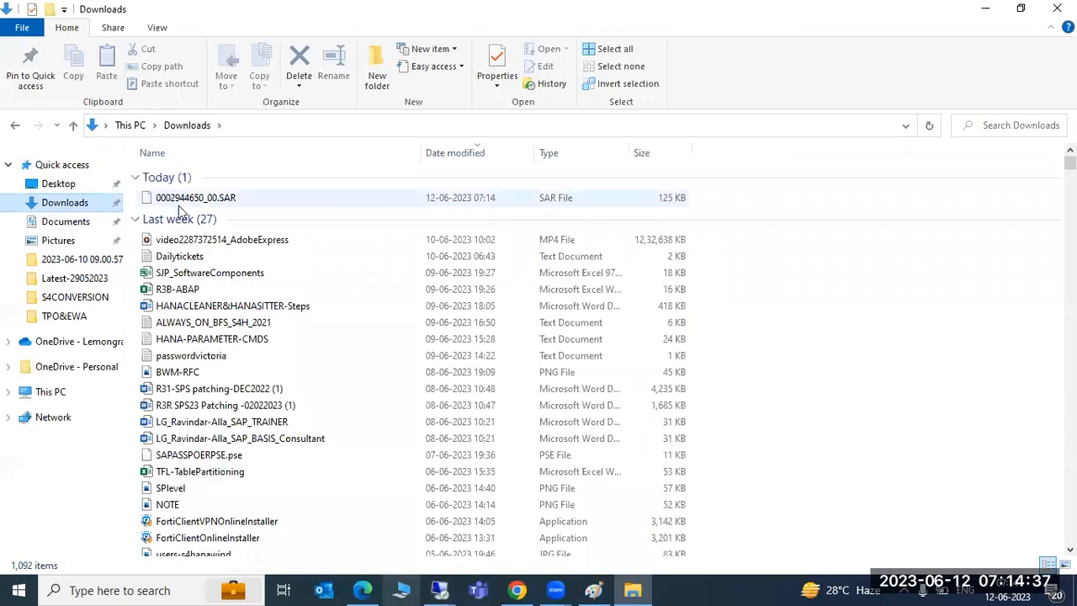
pyautogui.click(204, 202)
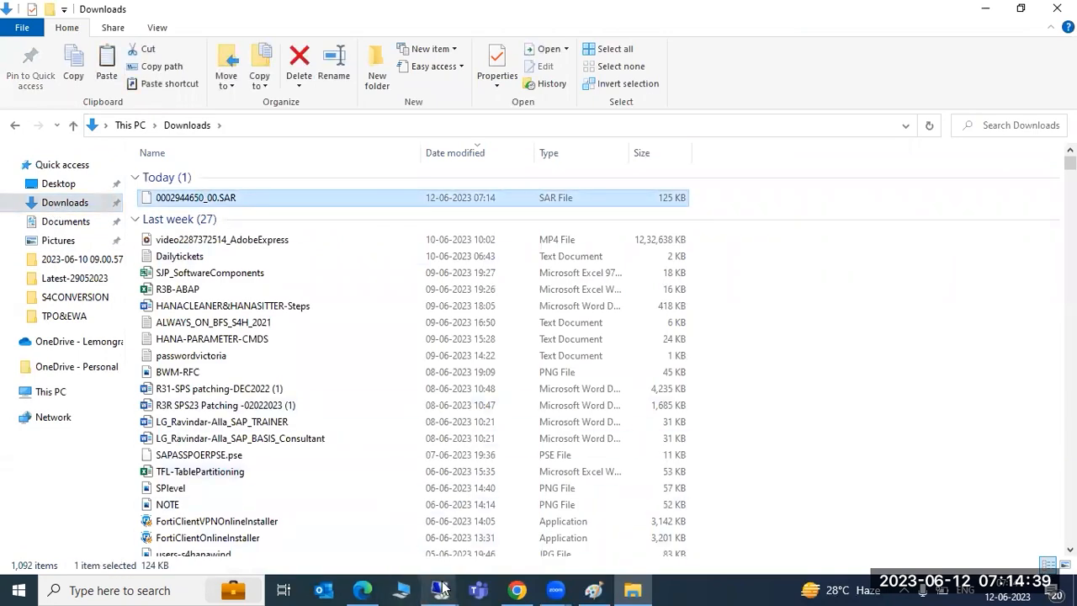
# Step: Return to the remote server and open its File Explorer
pyautogui.moveTo(441, 590)
pyautogui.click(566, 540)
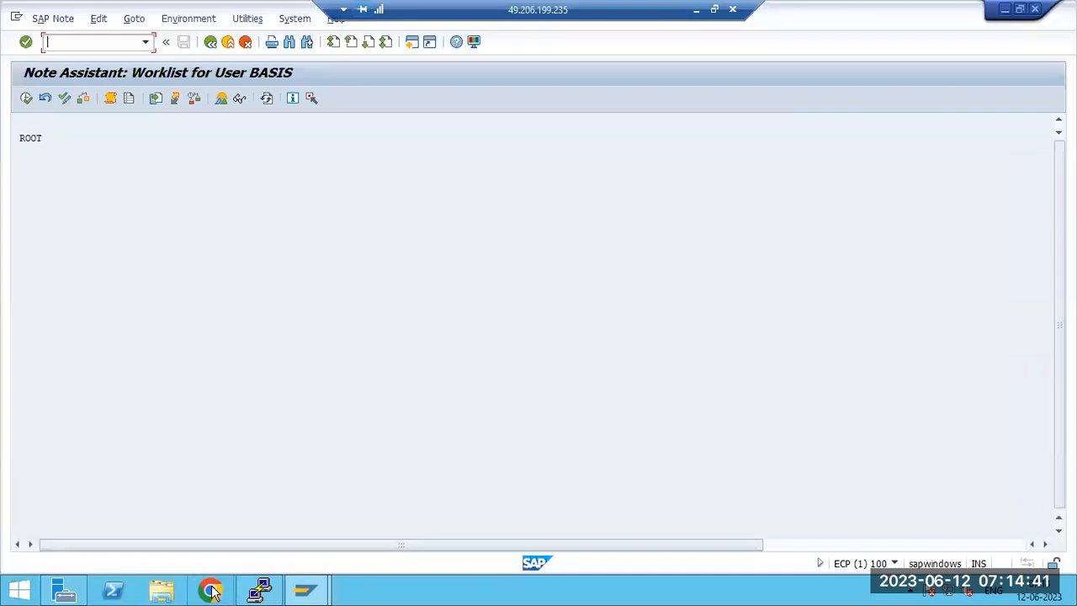
pyautogui.click(169, 594)
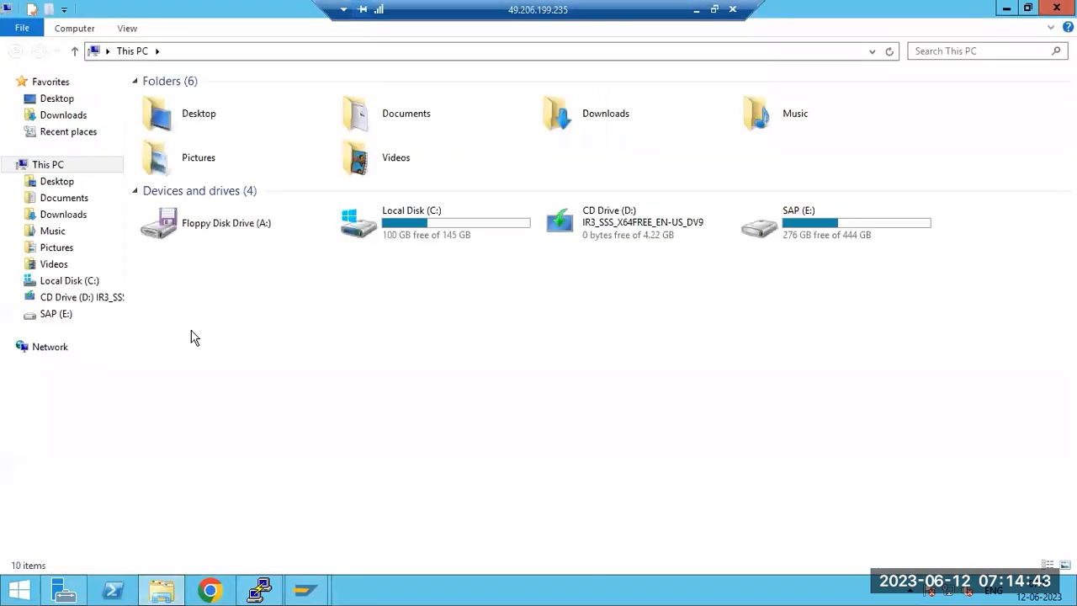
# Step: Paste the SAR file into the server's Downloads and open a cmd prompt there
pyautogui.click(64, 115)
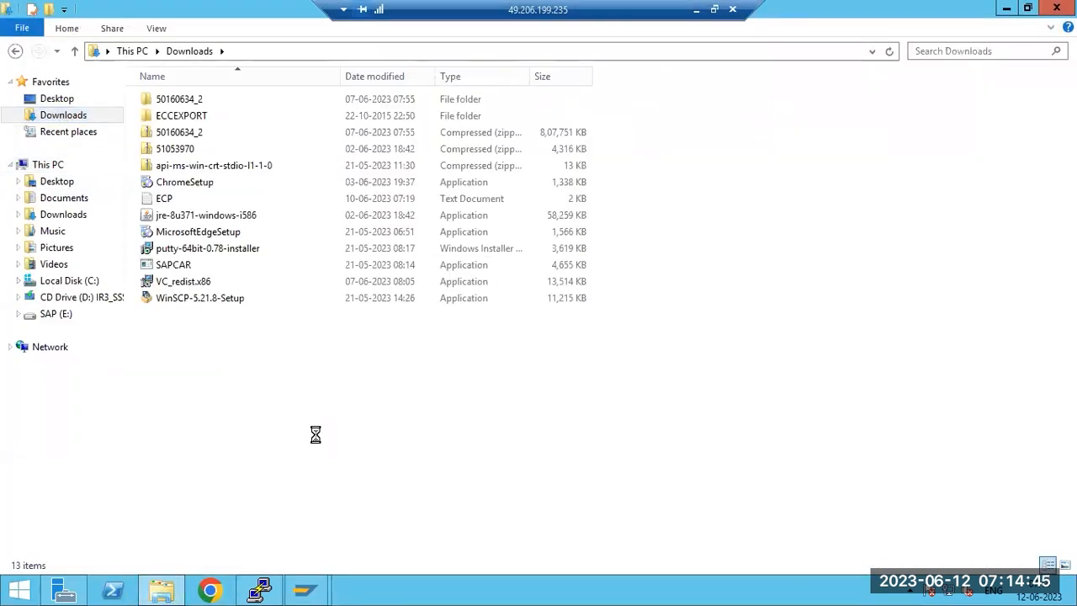
pyautogui.hotkey('ctrl', 'v')
pyautogui.hotkey('alt', 'd')
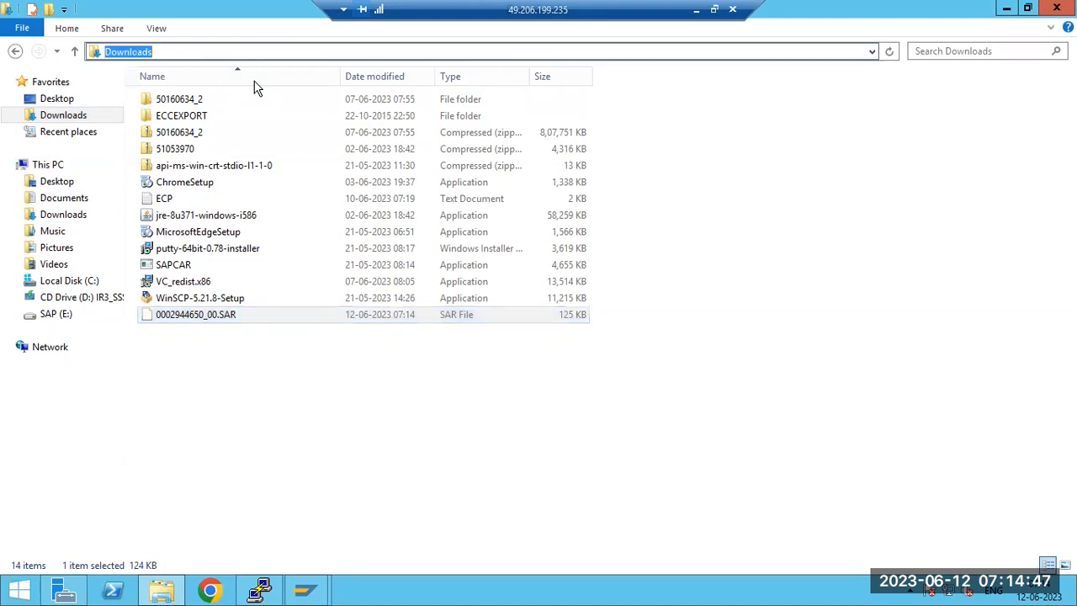
pyautogui.write('cmd')
pyautogui.press('Return')
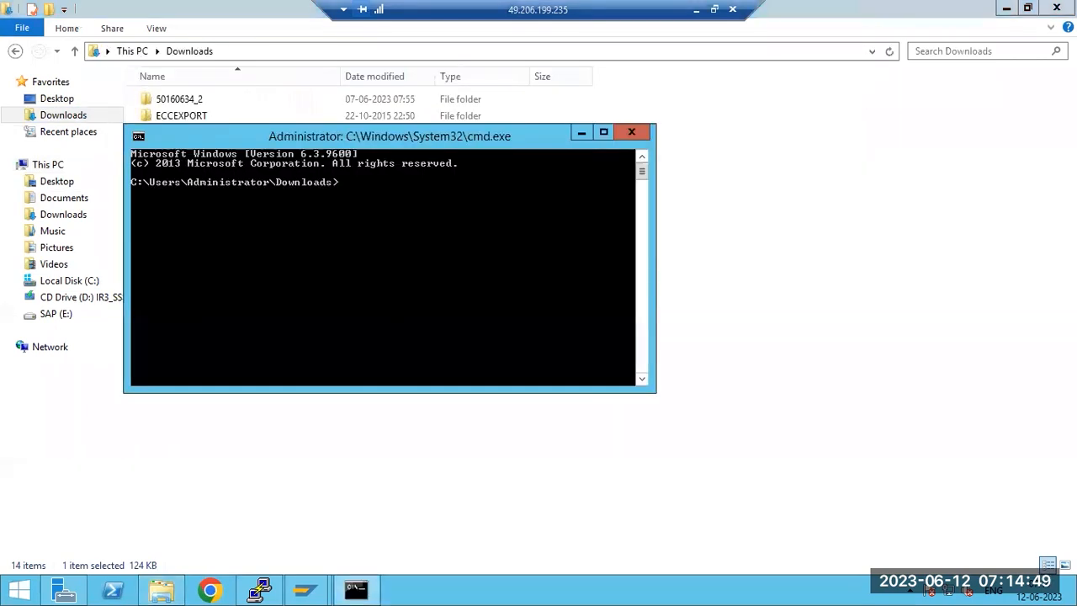
# Step: Extract the note archive with SAPCAR -xvf 0002944*.SAR
pyautogui.moveTo(271, 143); pyautogui.dragTo(361, 286)
pyautogui.write('SA')
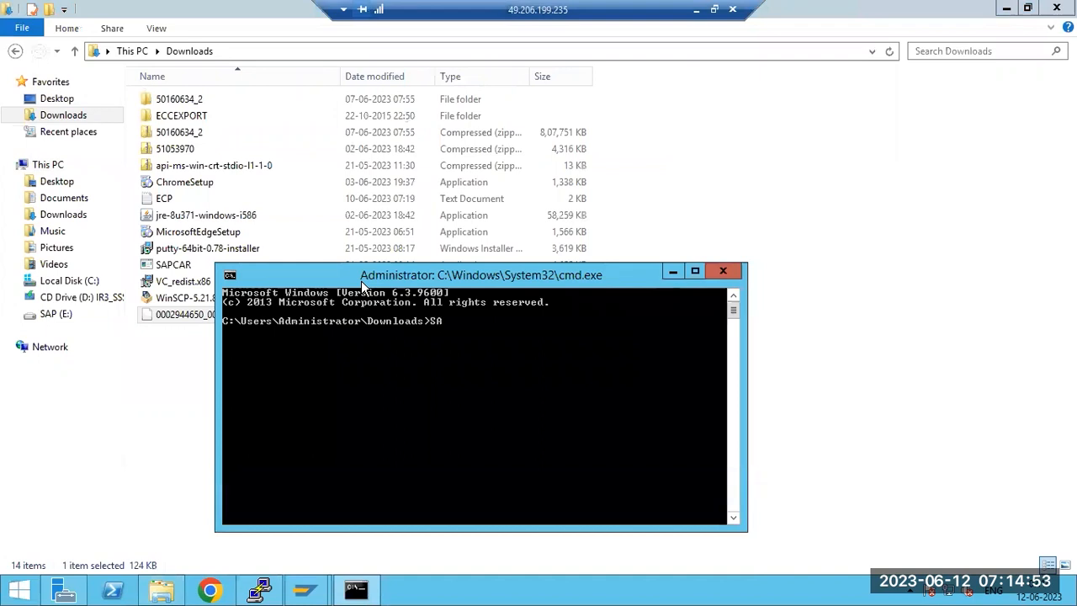
pyautogui.write('PCAR -xvf 0002944*')
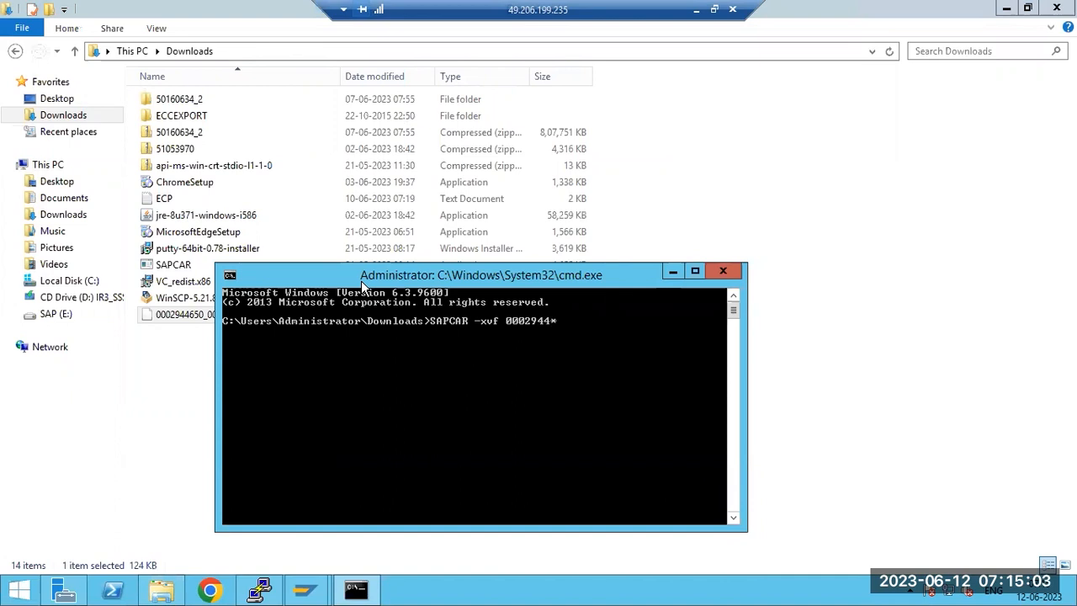
pyautogui.write('.SAR')
pyautogui.press('Return')
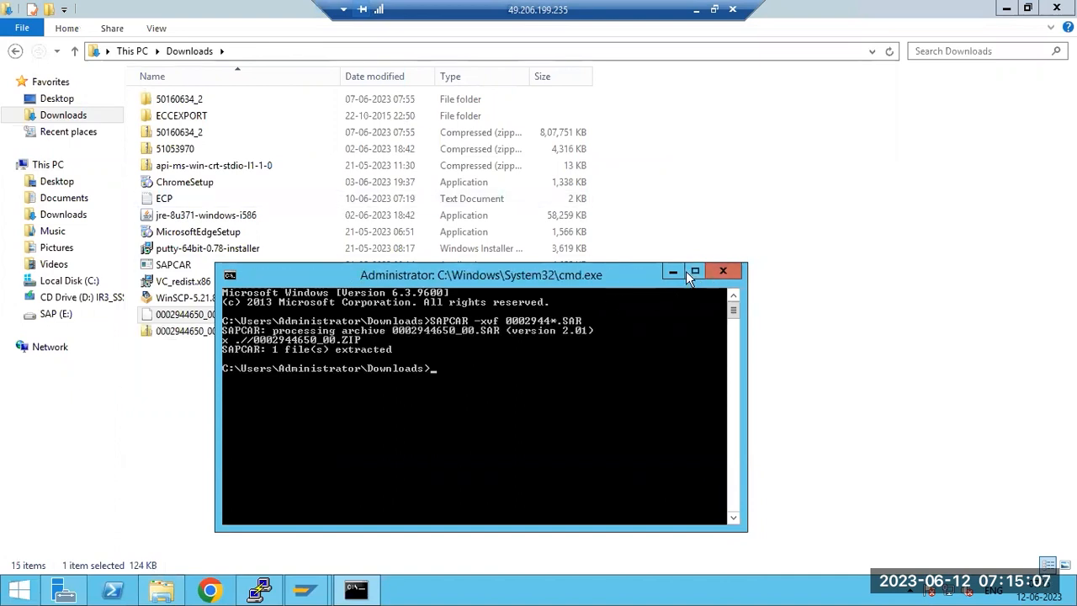
pyautogui.click(723, 270)
pyautogui.click(200, 317)
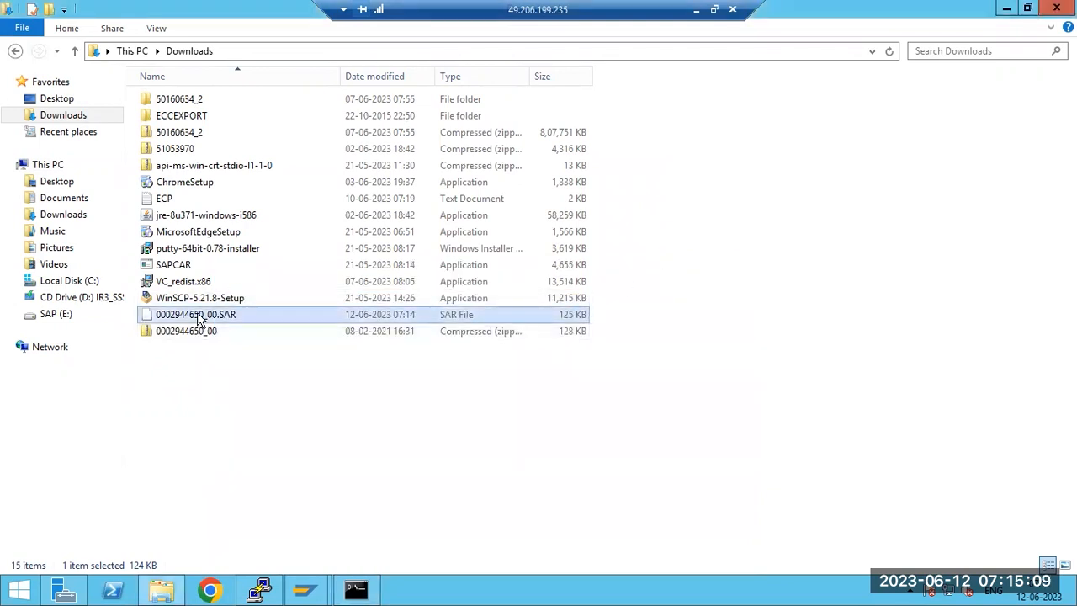
pyautogui.doubleClick(200, 336)
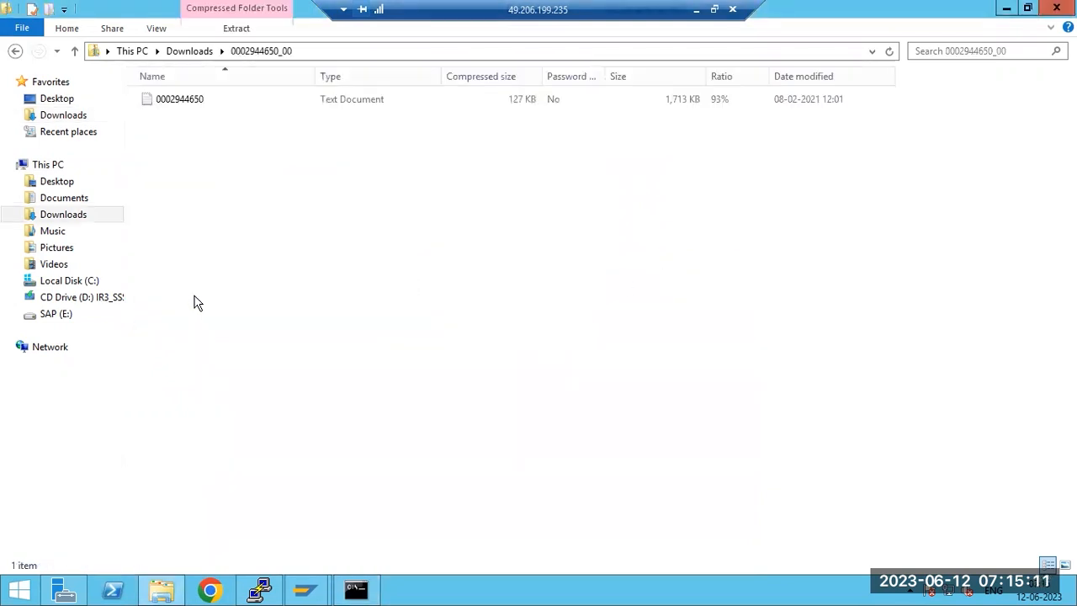
pyautogui.rightClick(184, 100)
pyautogui.click(220, 147)
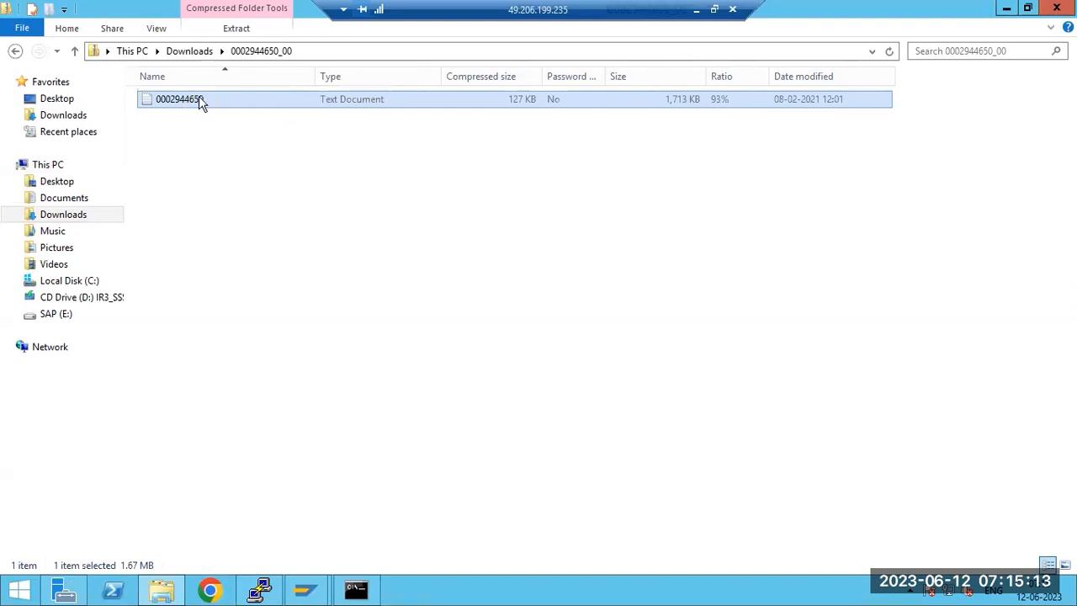
pyautogui.click(189, 51)
pyautogui.rightClick(186, 360)
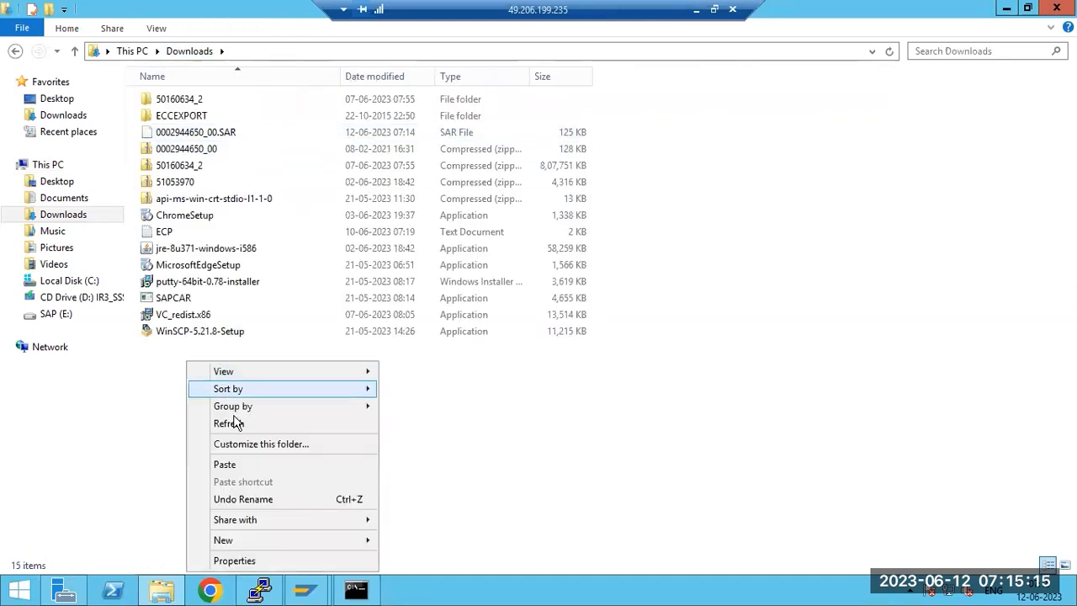
pyautogui.click(236, 469)
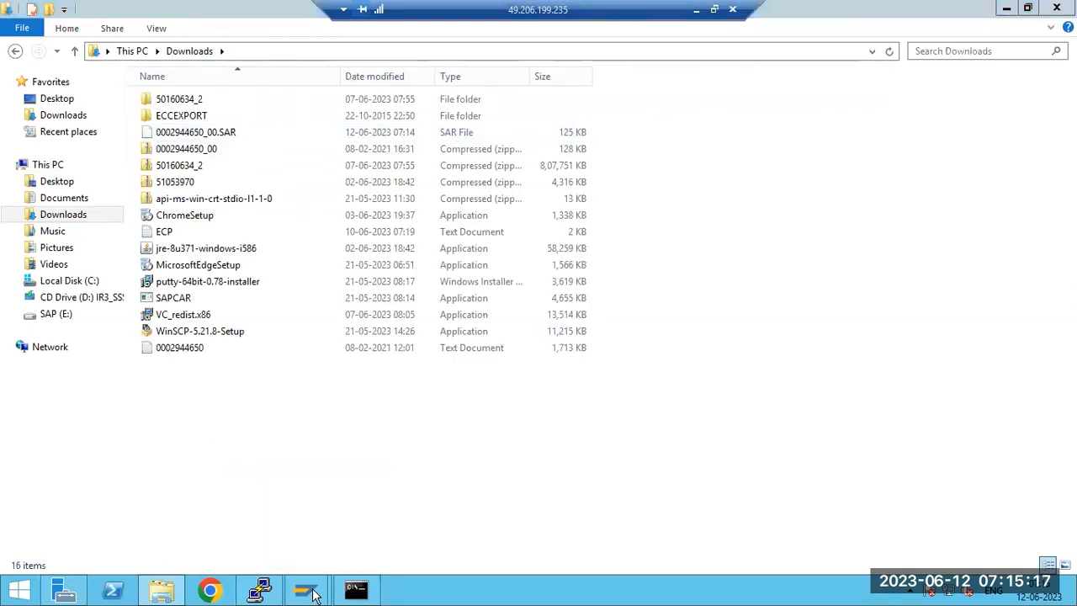
pyautogui.moveTo(320, 593)
pyautogui.click(365, 521)
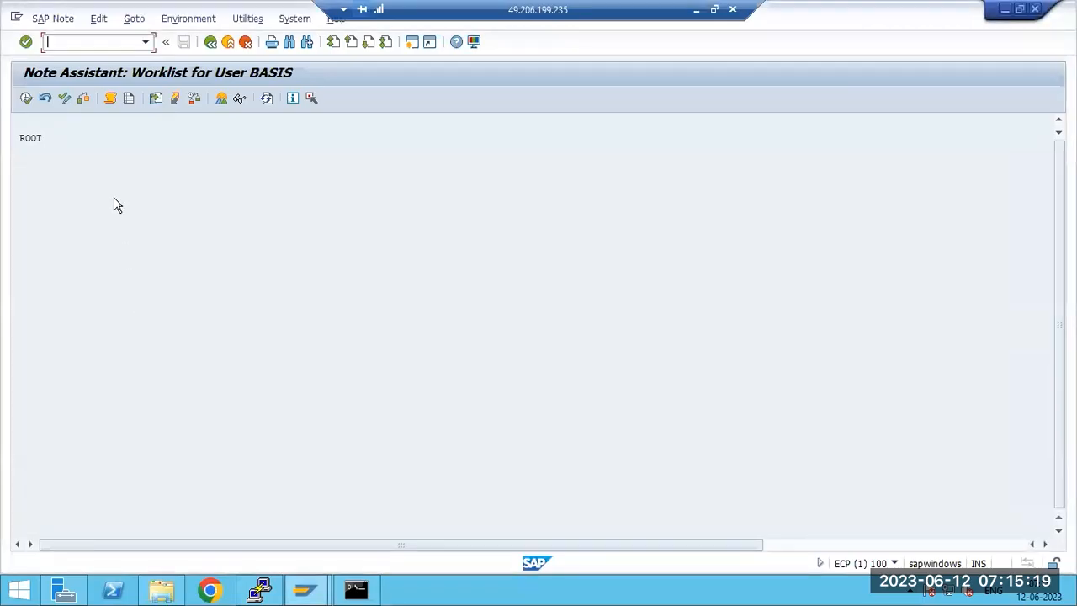
# Step: Switch between the command prompt, local browser and remote session, ending in the Note Assistant
pyautogui.click(134, 19)
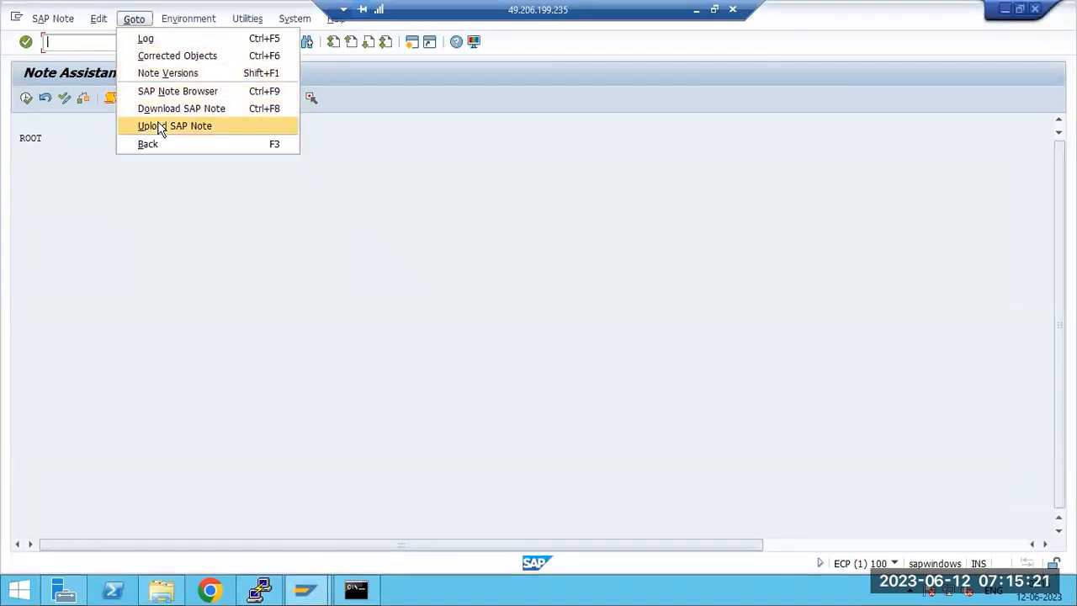
pyautogui.click(355, 589)
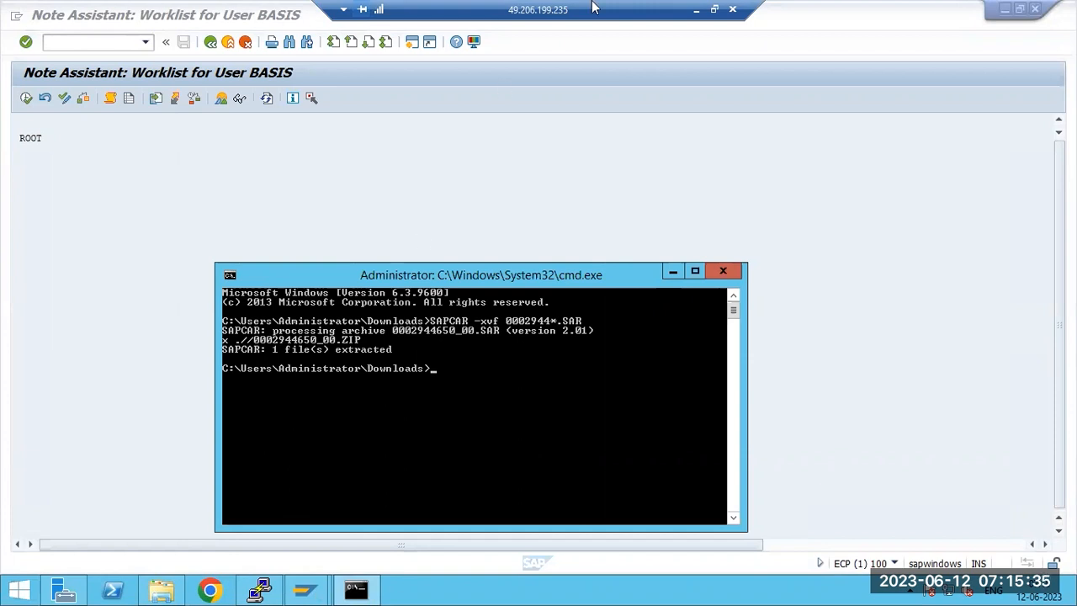
pyautogui.click(696, 9)
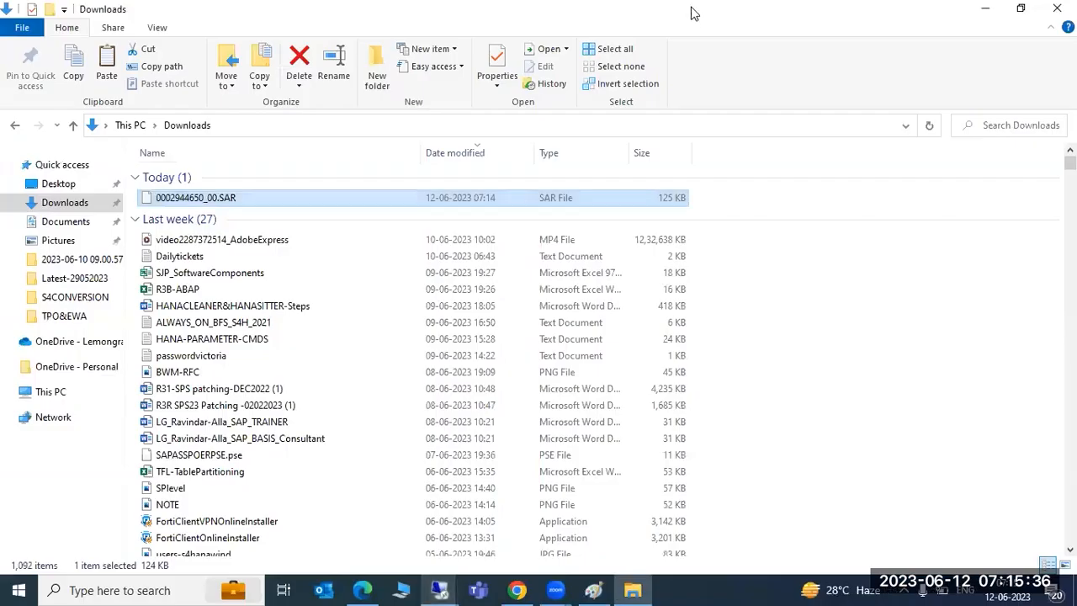
pyautogui.click(511, 588)
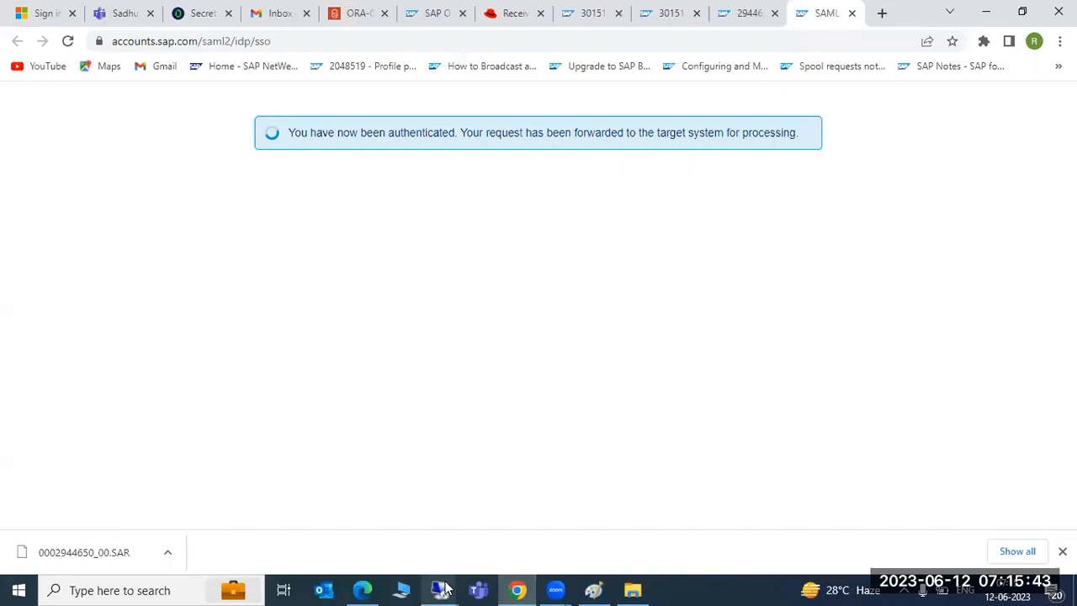
pyautogui.click(585, 511)
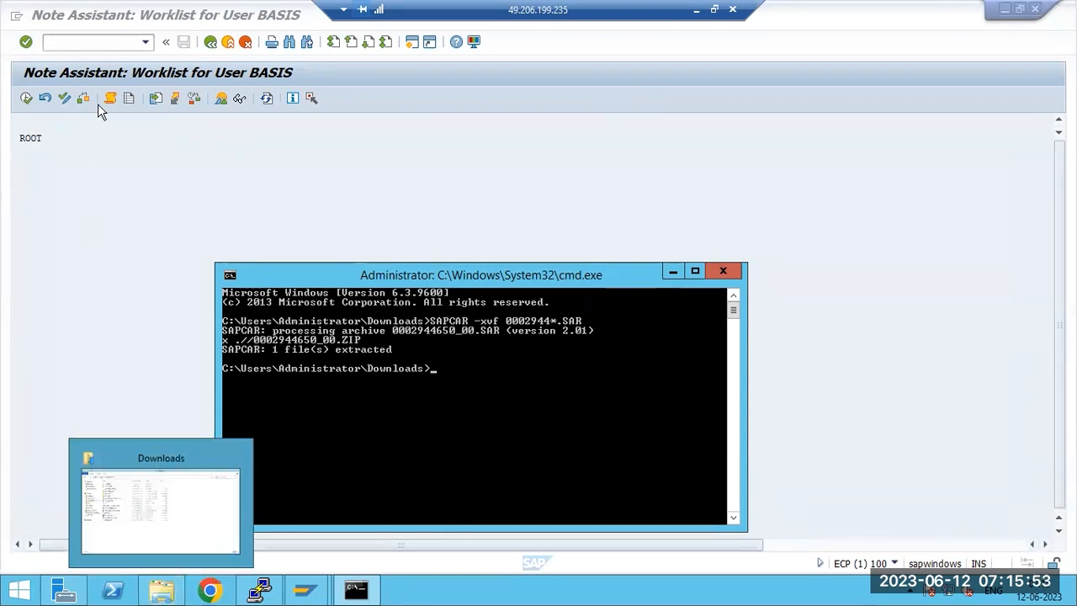
pyautogui.click(115, 215)
# Step: Upload the note file from Downloads via Upload SAP Note and allow file access
pyautogui.click(134, 18)
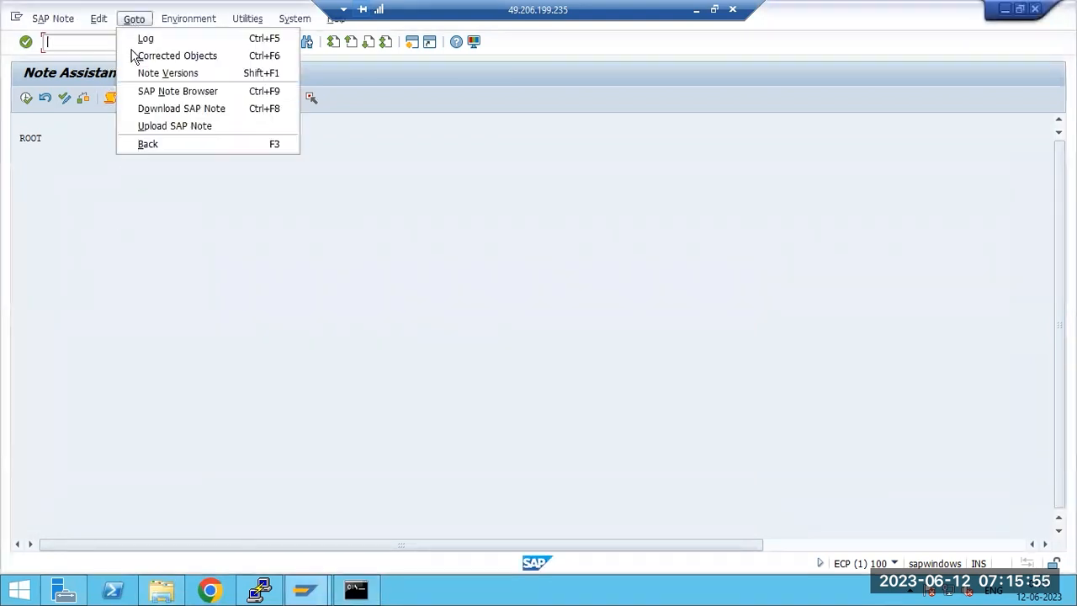
pyautogui.click(152, 125)
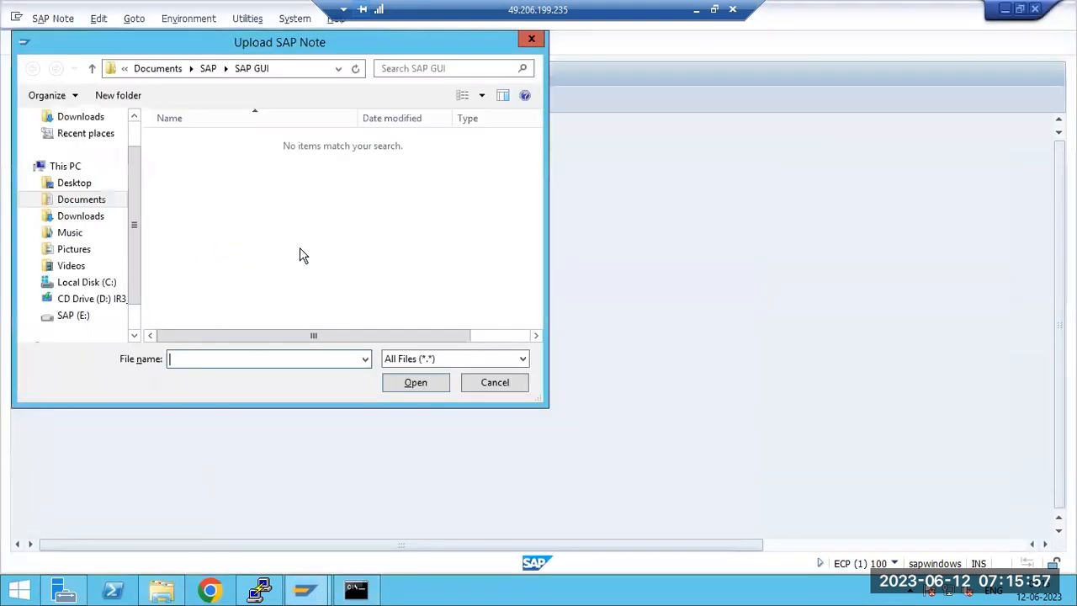
pyautogui.click(97, 118)
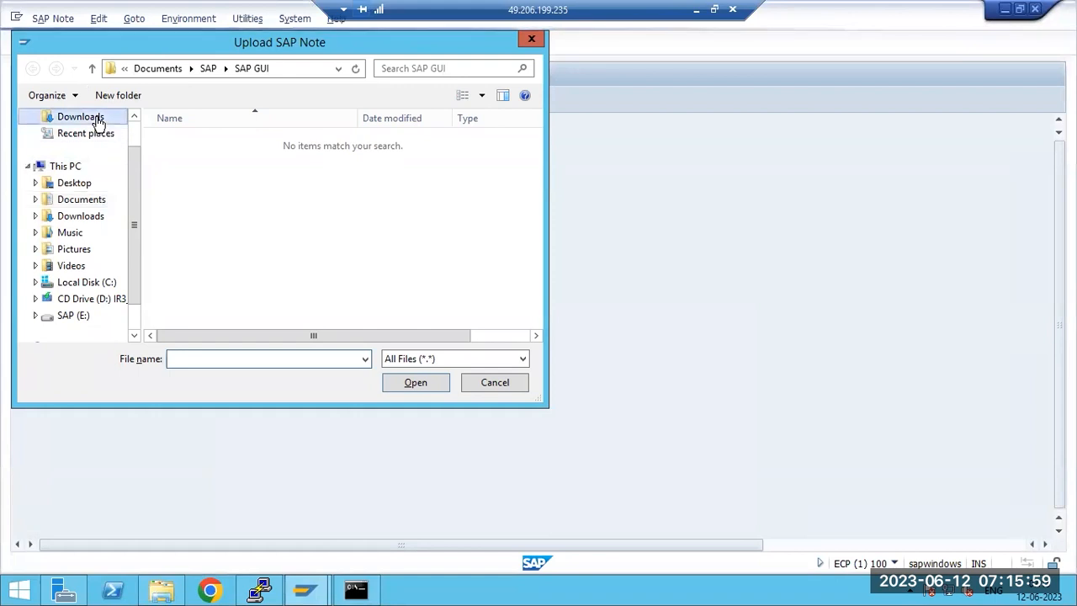
pyautogui.doubleClick(206, 179)
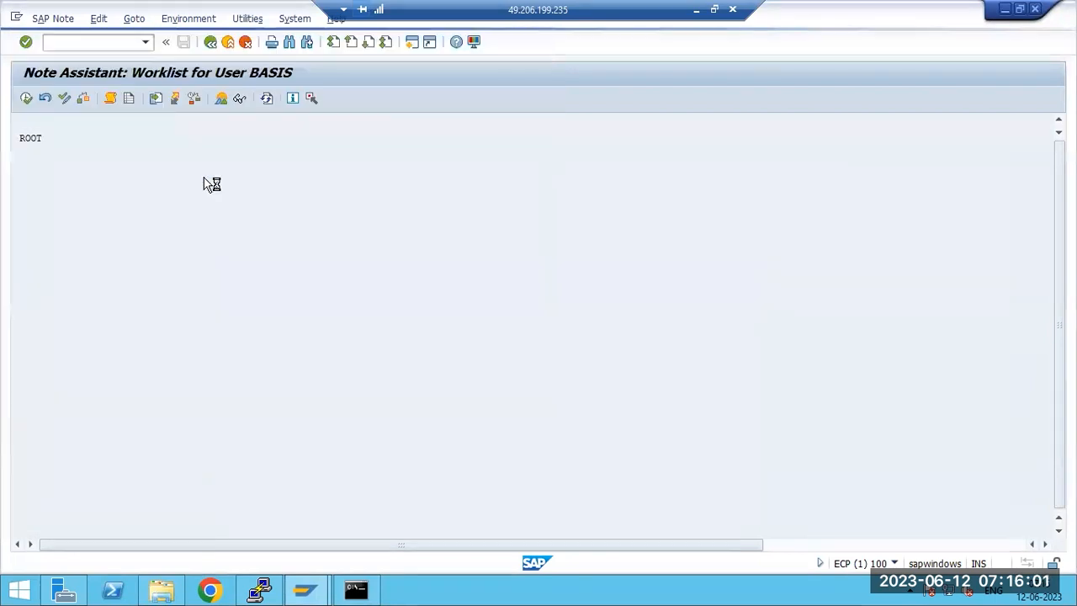
pyautogui.click(333, 325)
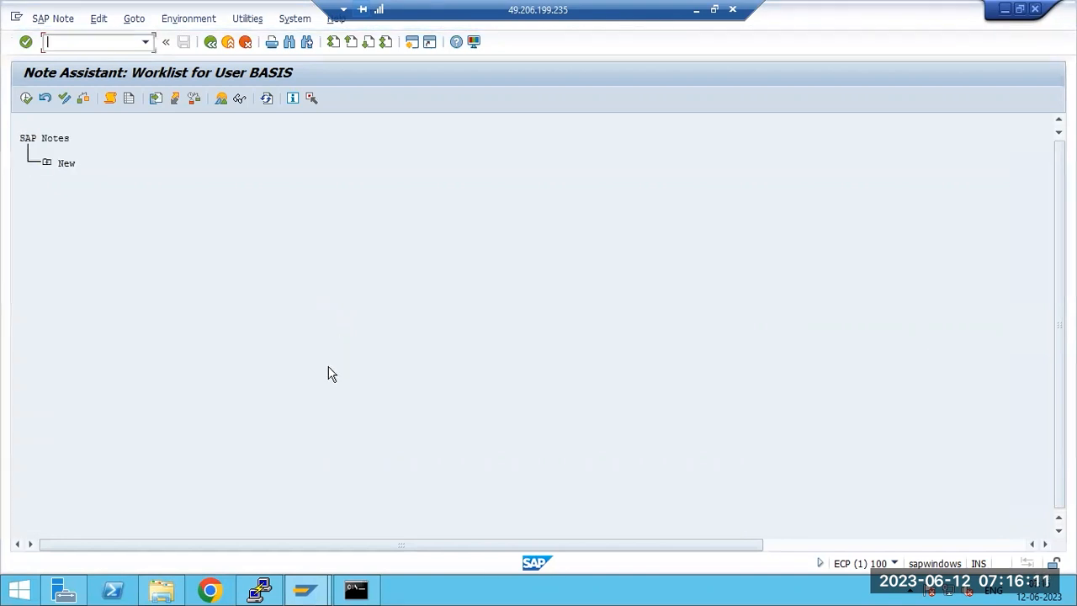
# Step: Expand New and open note 2944650 in Note Display, dismissing the security warning
pyautogui.click(46, 163)
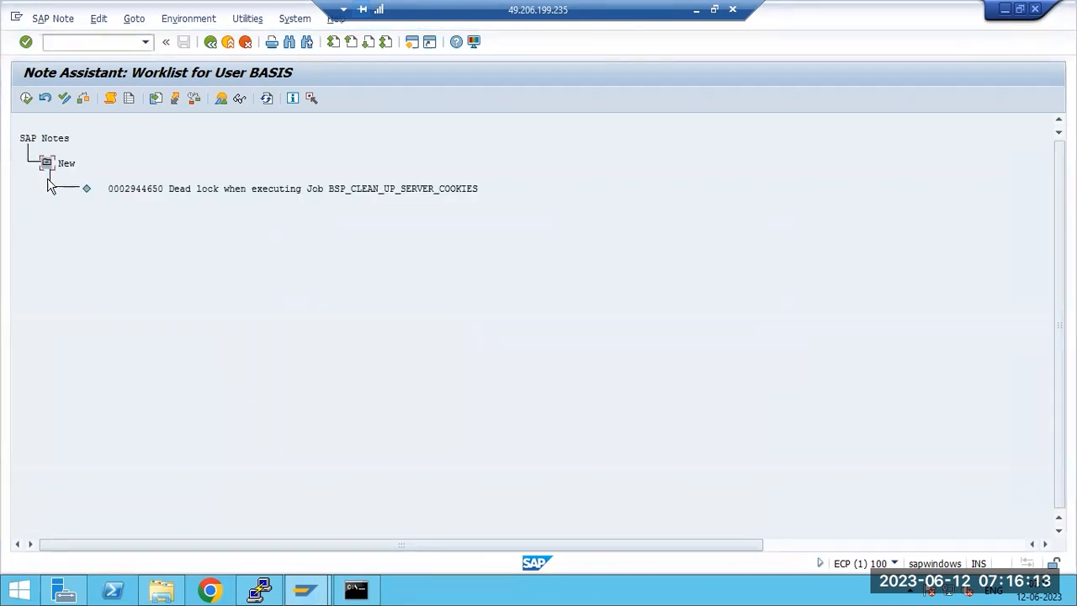
pyautogui.doubleClick(140, 193)
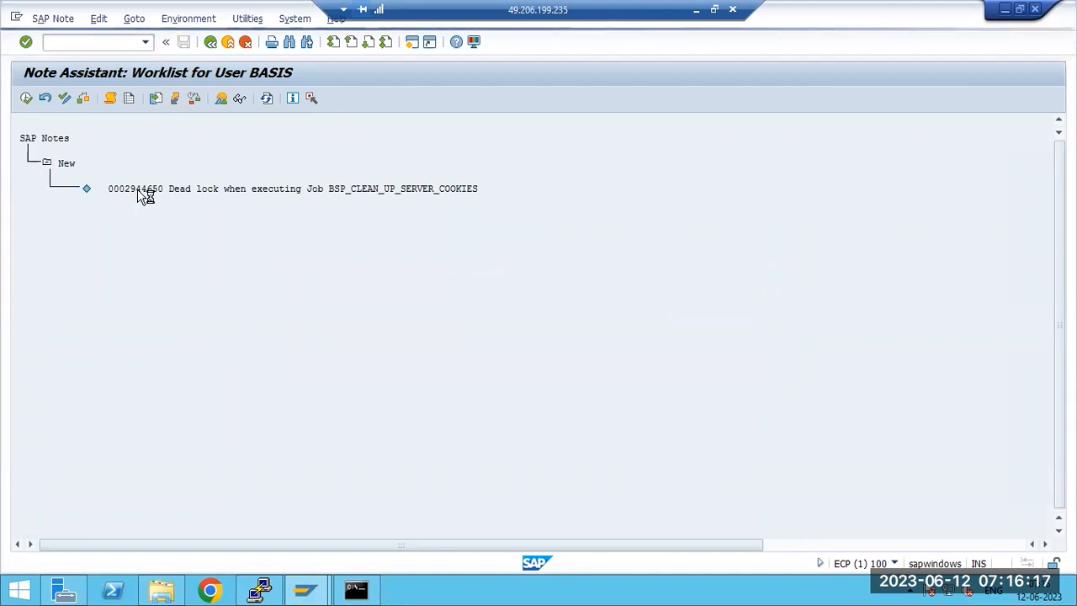
pyautogui.click(658, 186)
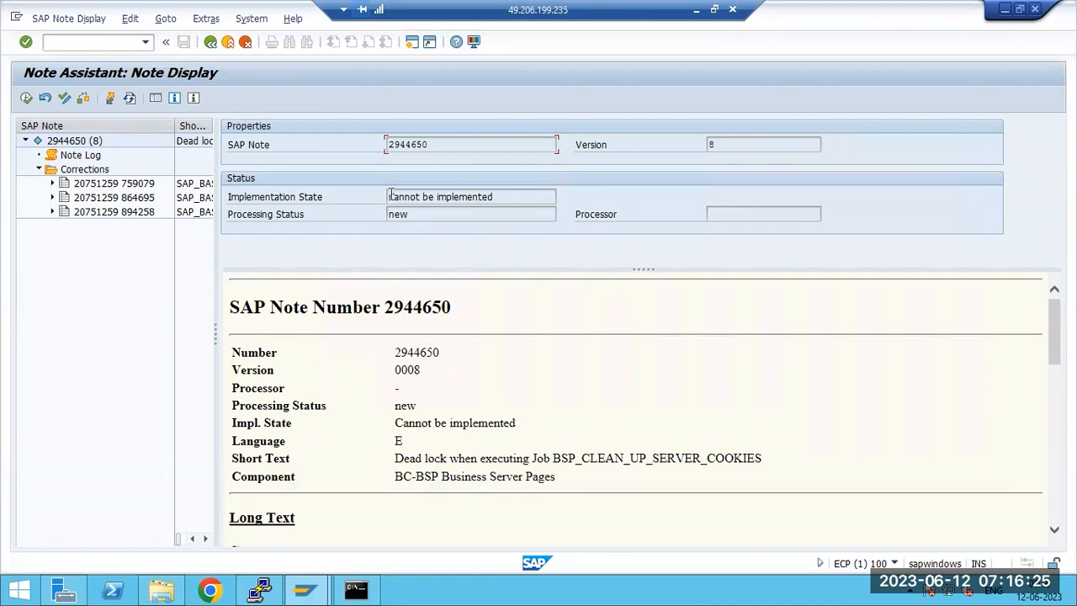
# Step: Check that note 2944650's Implementation State reads 'Cannot be implemented' and review its text
pyautogui.moveTo(388, 195); pyautogui.dragTo(501, 196)
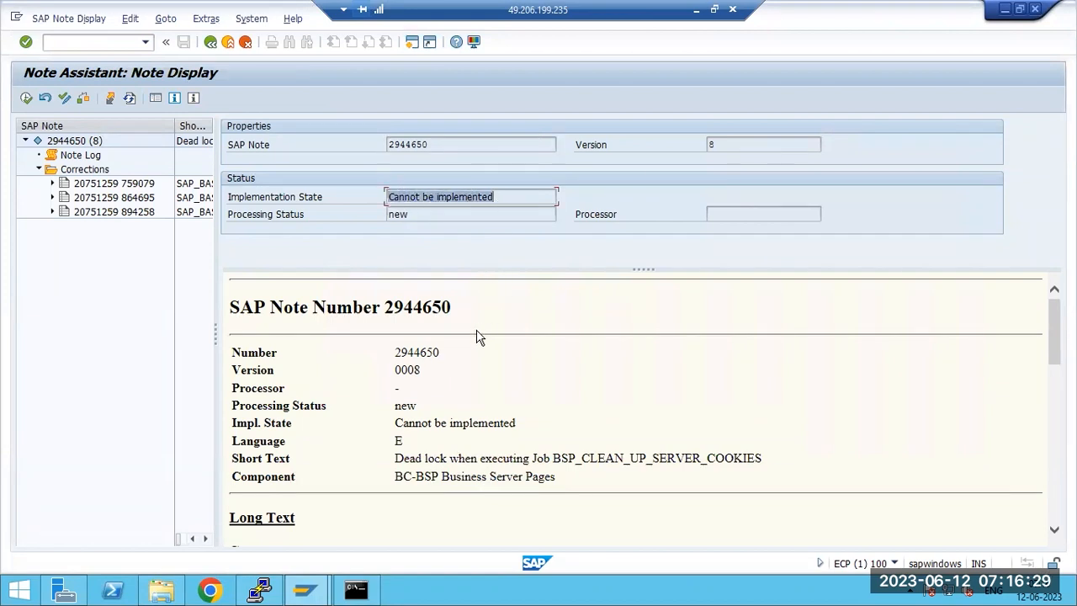
pyautogui.click(426, 454)
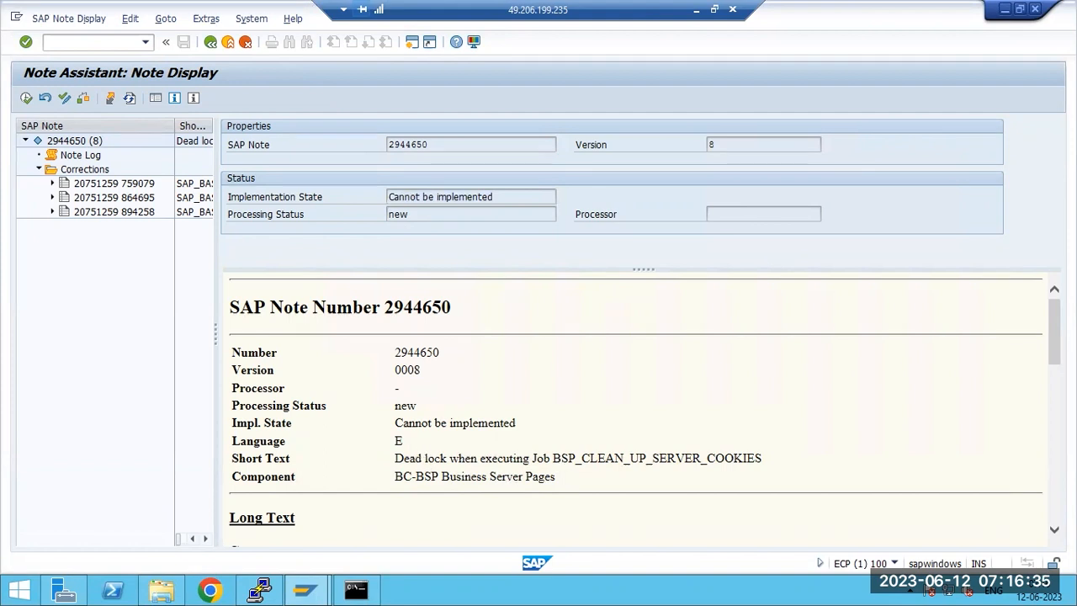
pyautogui.moveTo(1058, 357); pyautogui.dragTo(1058, 429)
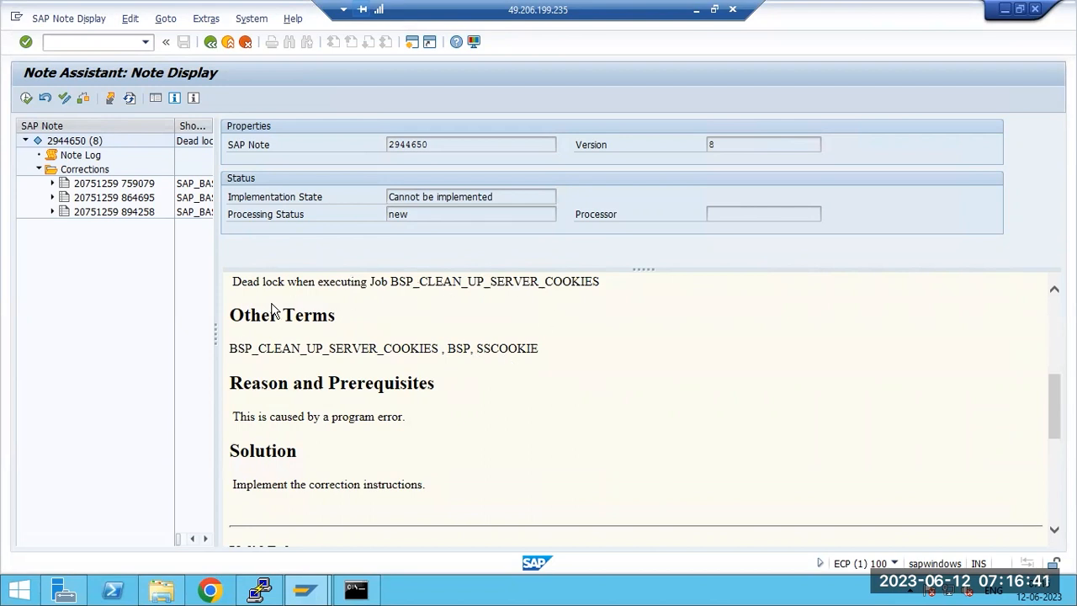
pyautogui.moveTo(1054, 408); pyautogui.dragTo(1054, 487)
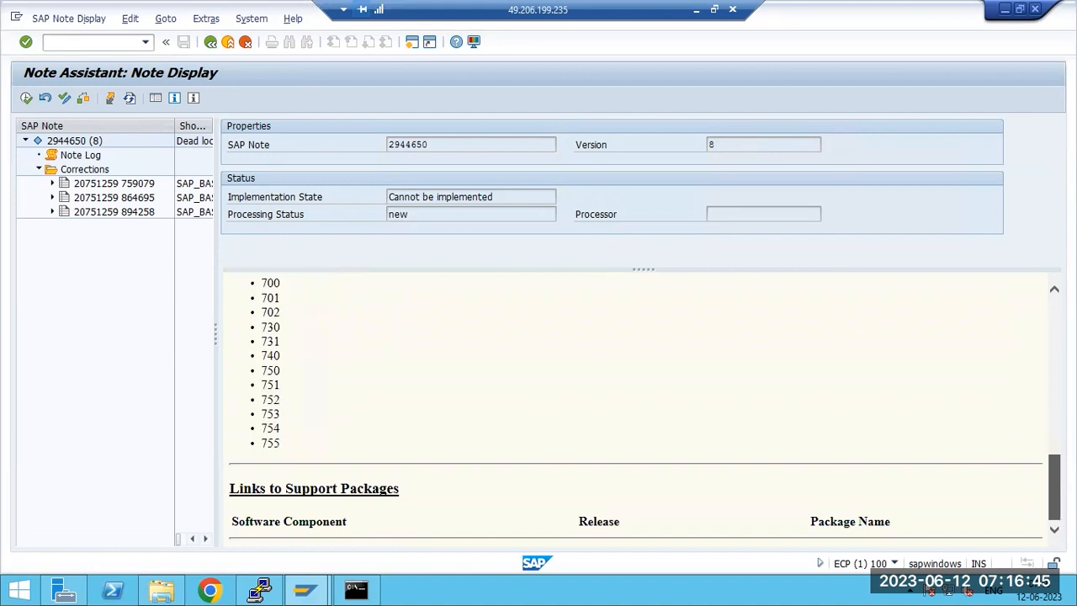
pyautogui.moveTo(397, 197); pyautogui.dragTo(485, 203)
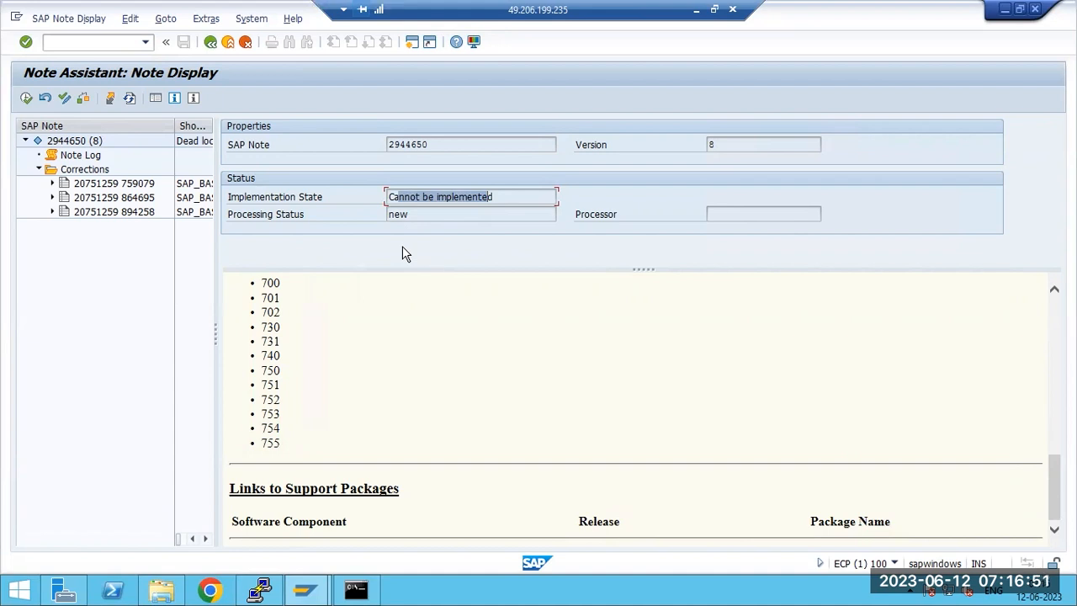
pyautogui.click(261, 202)
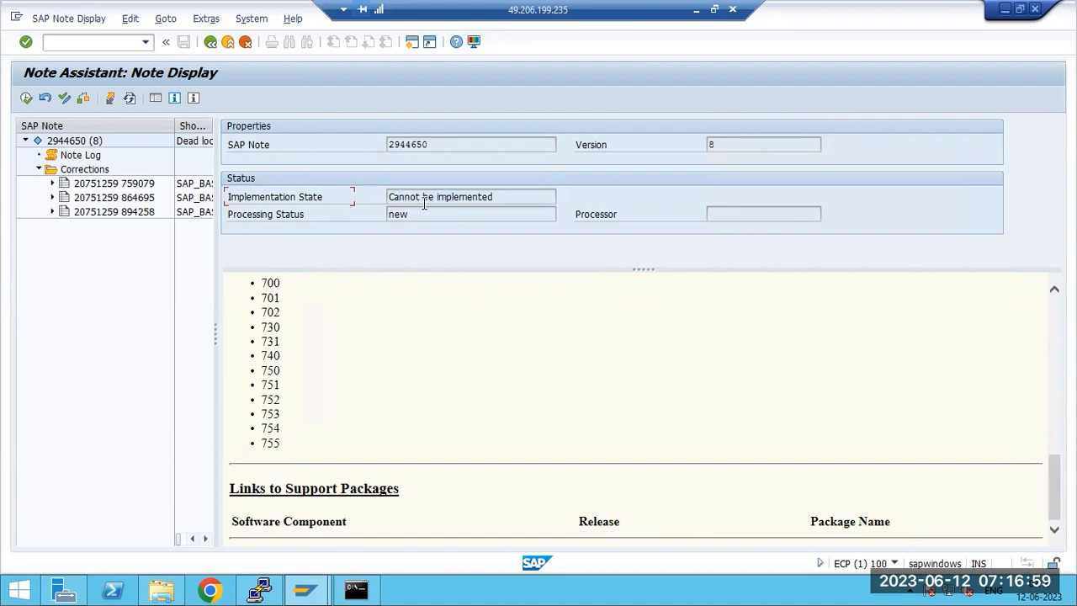
pyautogui.moveTo(422, 202); pyautogui.dragTo(377, 202)
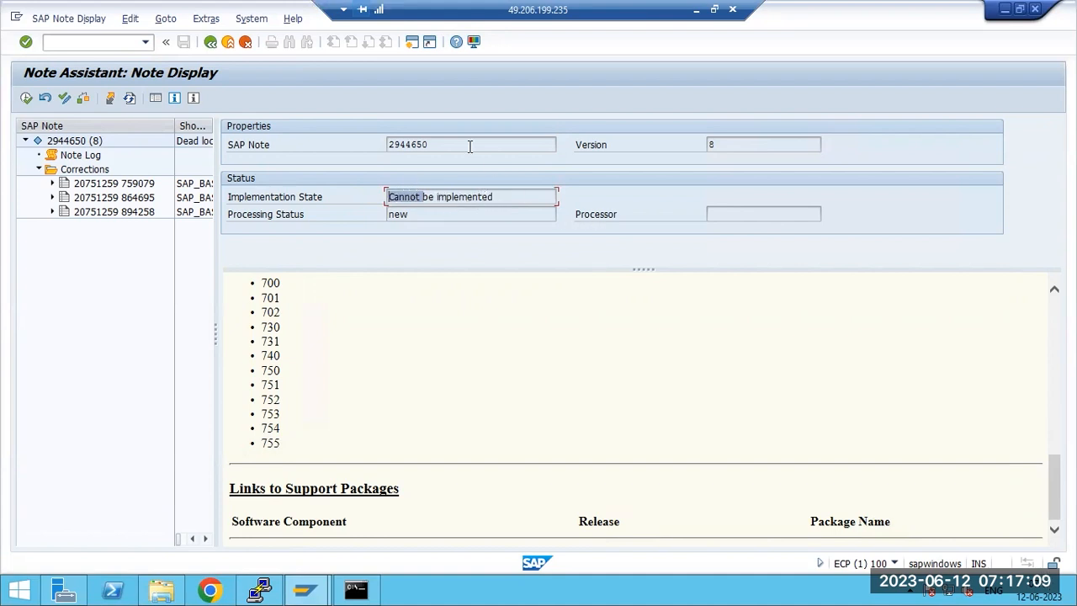
# Step: Minimize the remote session and switch to the File Explorer window
pyautogui.click(696, 9)
pyautogui.moveTo(424, 589)
pyautogui.click(440, 522)
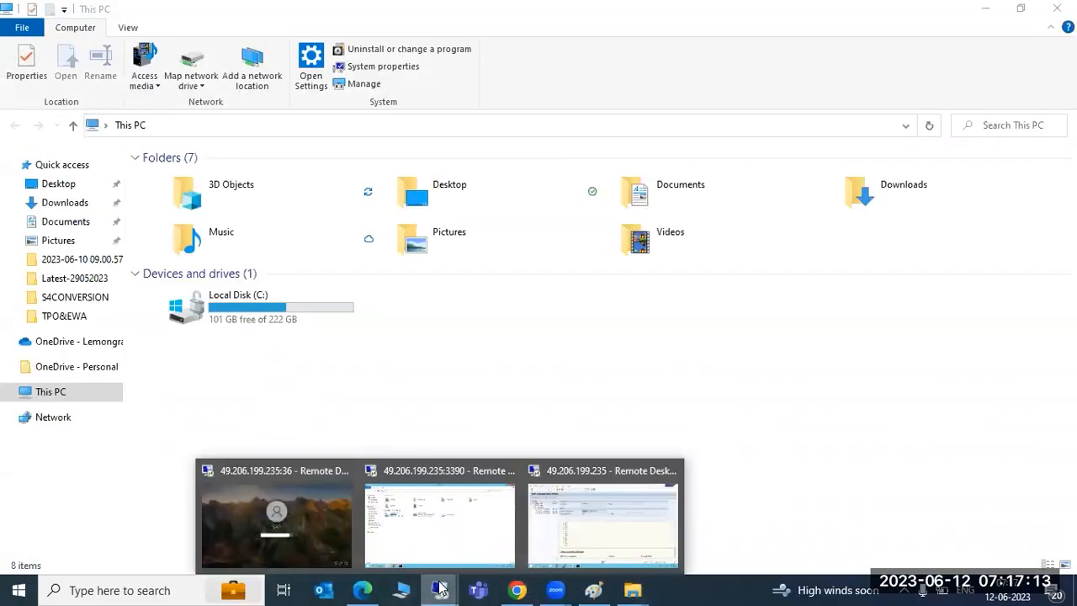
pyautogui.click(446, 547)
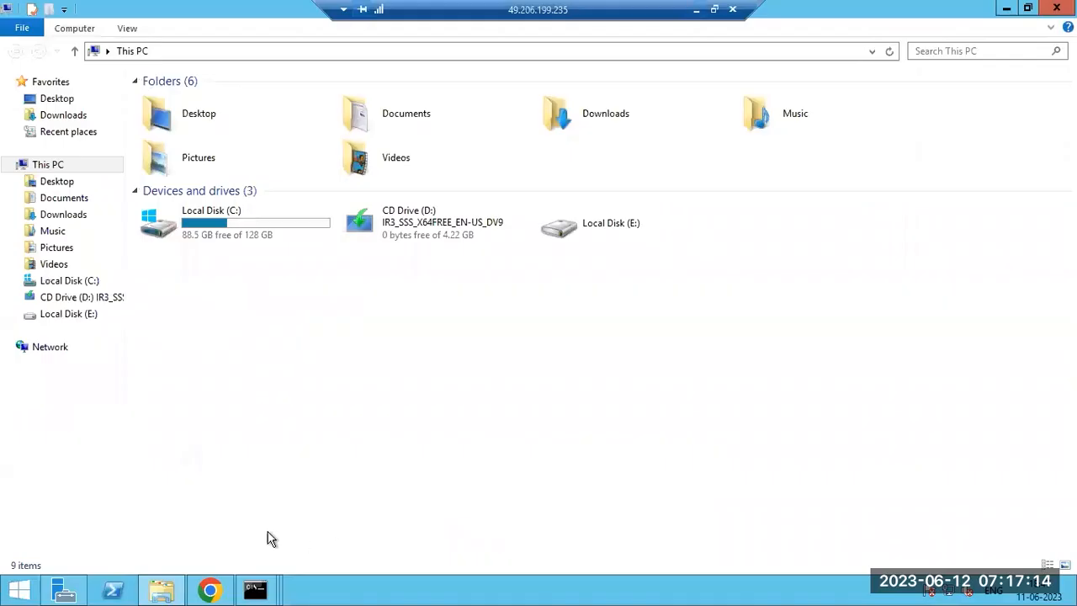
pyautogui.doubleClick(251, 223)
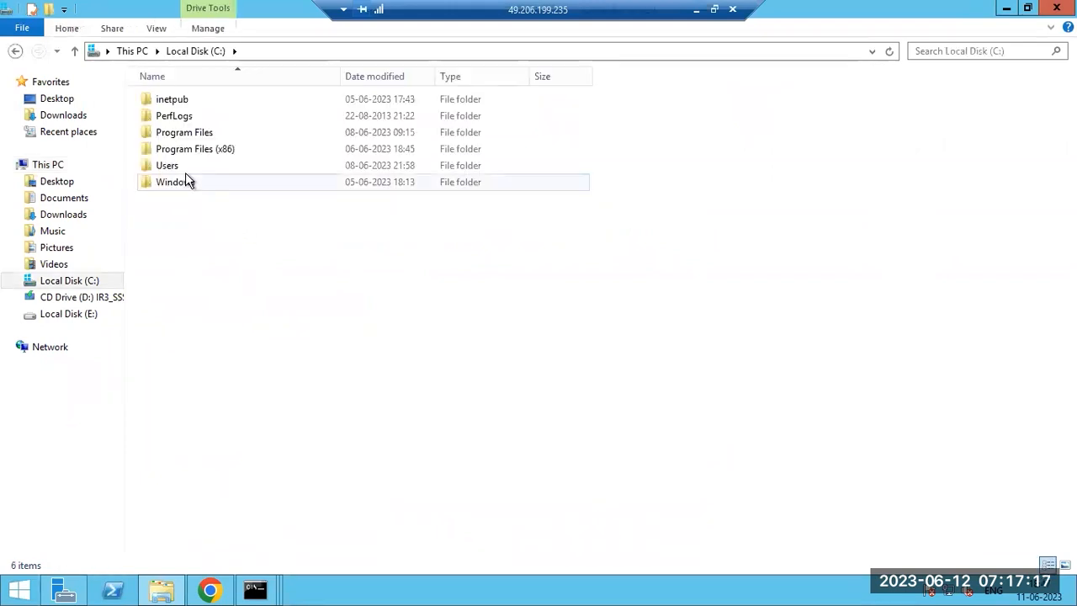
pyautogui.moveTo(255, 592)
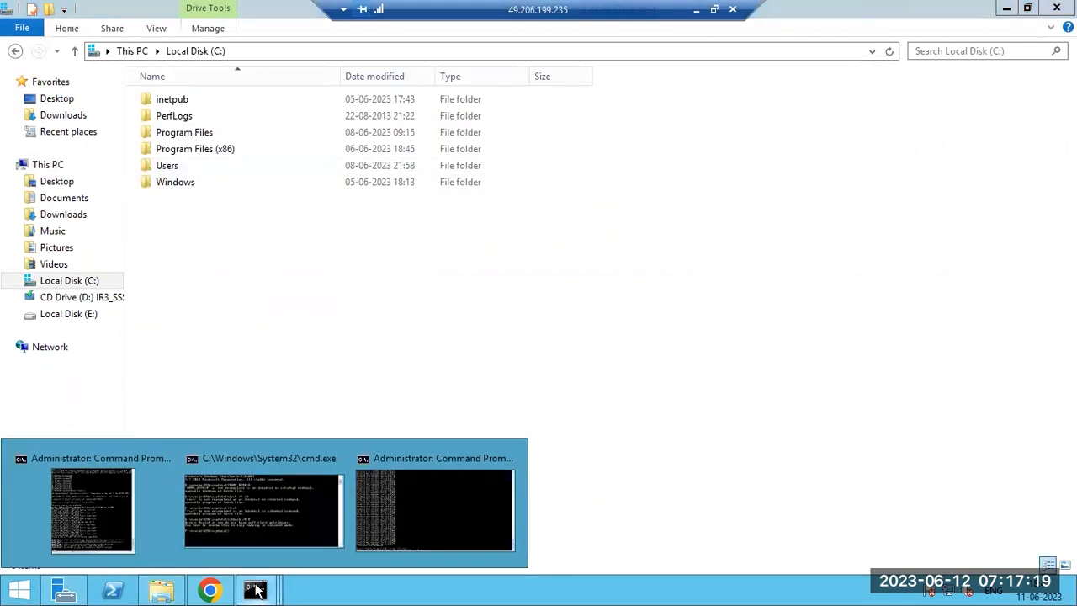
pyautogui.moveTo(288, 553)
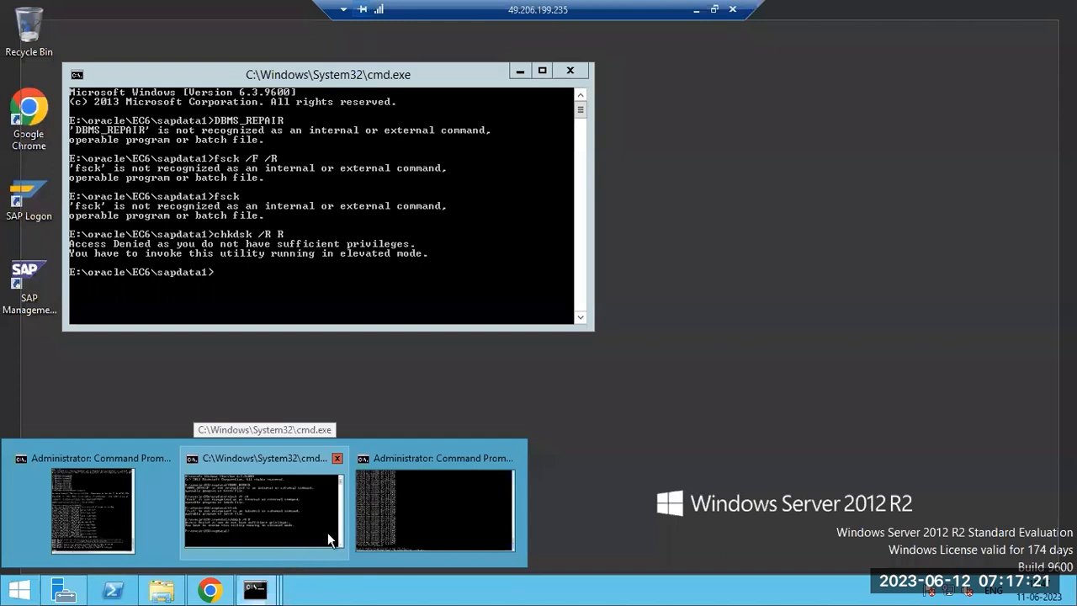
pyautogui.click(397, 510)
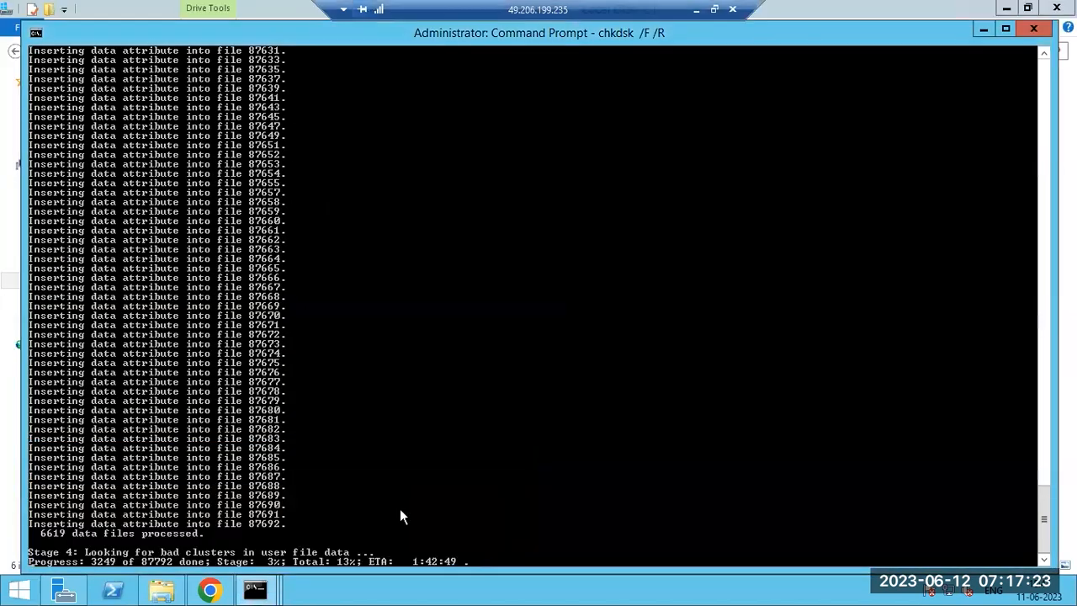
pyautogui.moveTo(264, 586)
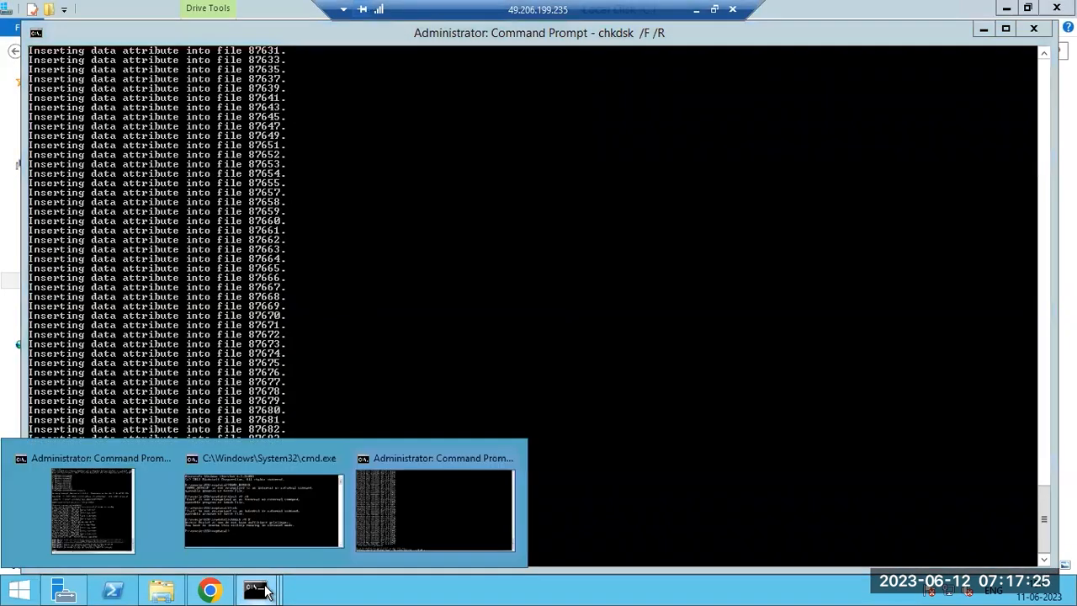
pyautogui.click(229, 501)
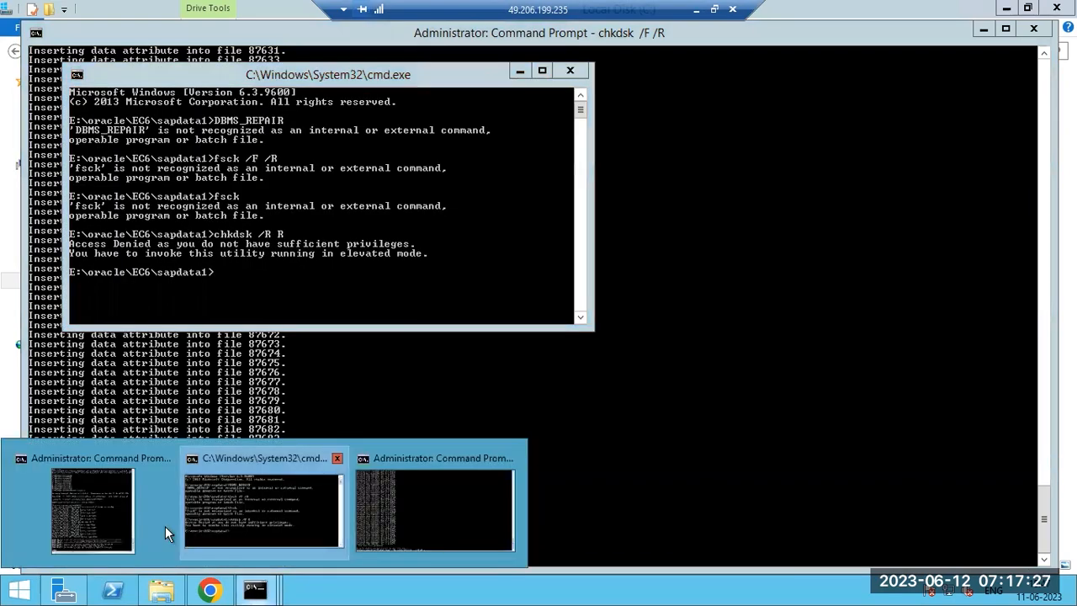
pyautogui.click(162, 589)
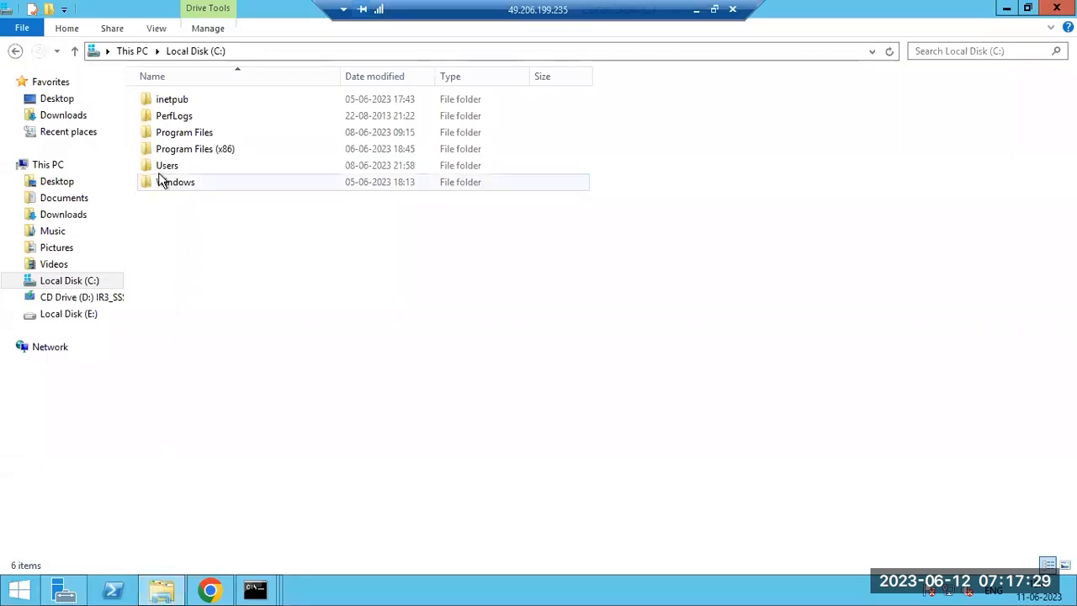
pyautogui.click(65, 114)
pyautogui.click(50, 313)
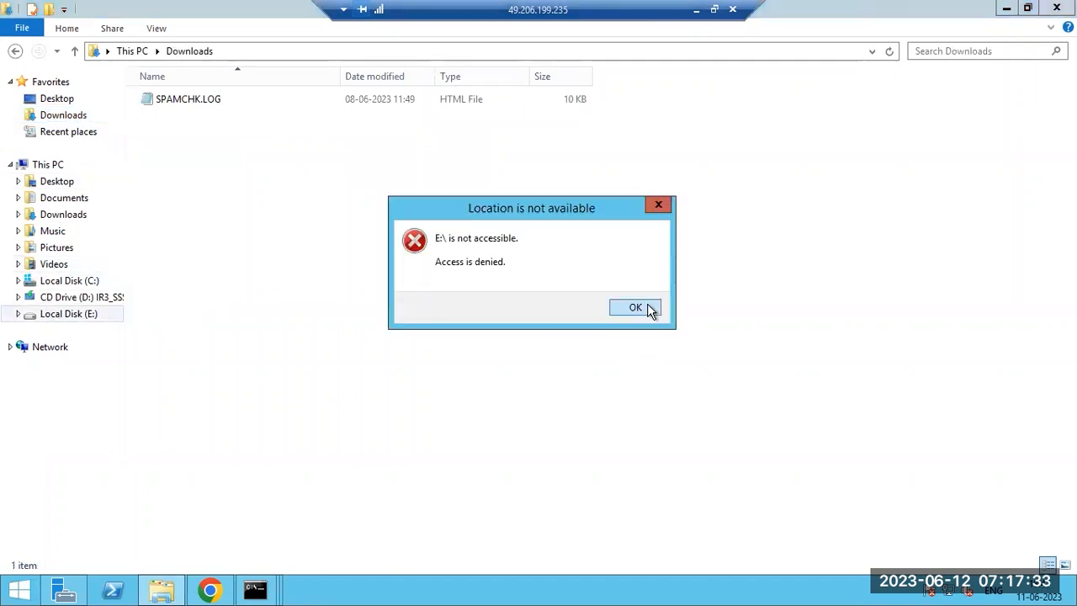
pyautogui.click(651, 311)
pyautogui.moveTo(443, 589)
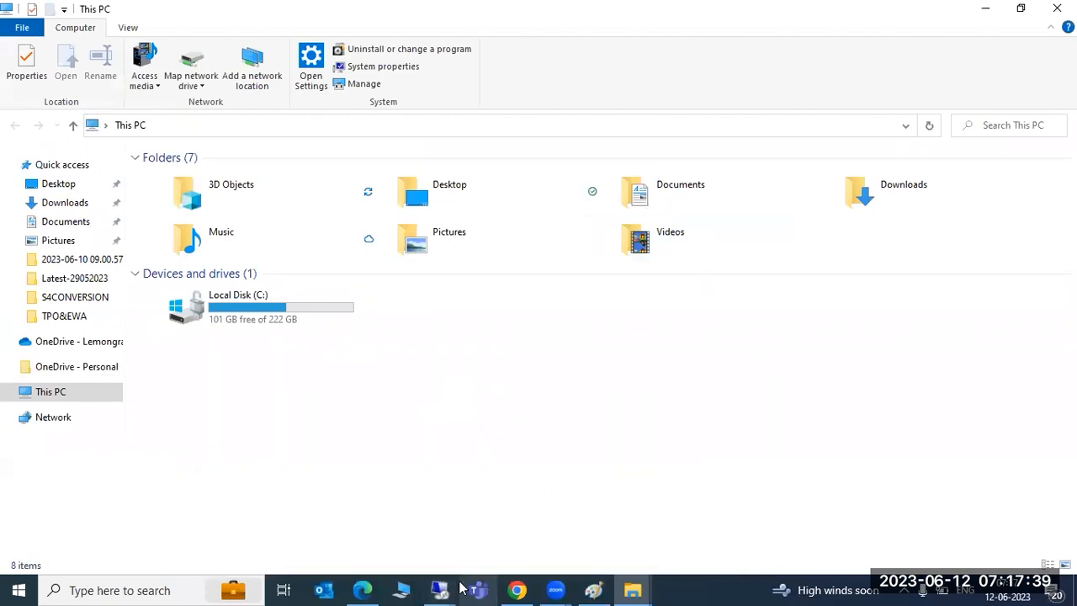
pyautogui.click(450, 542)
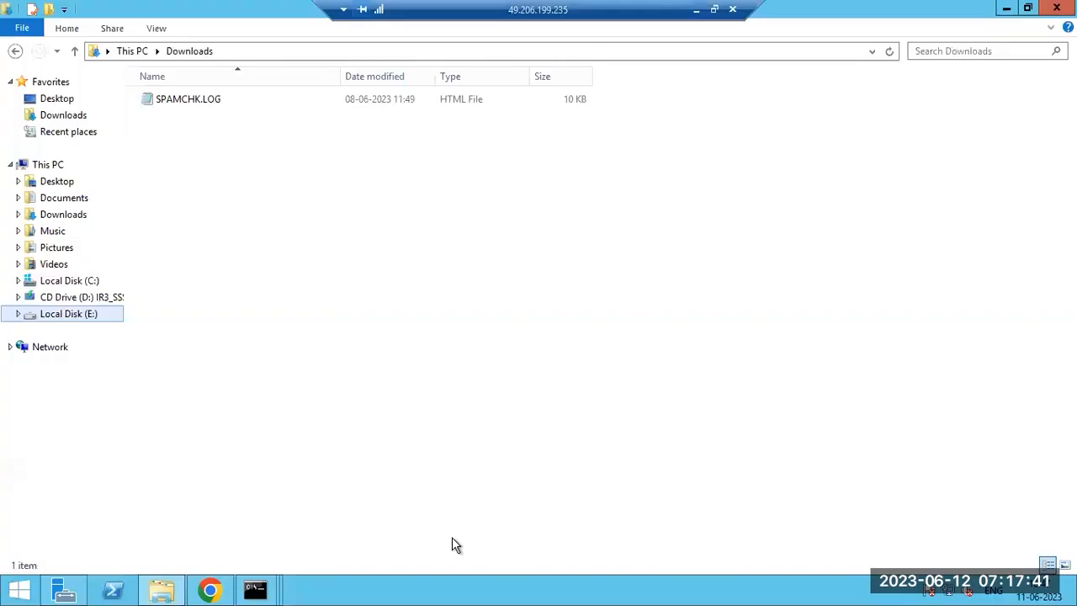
pyautogui.click(700, 9)
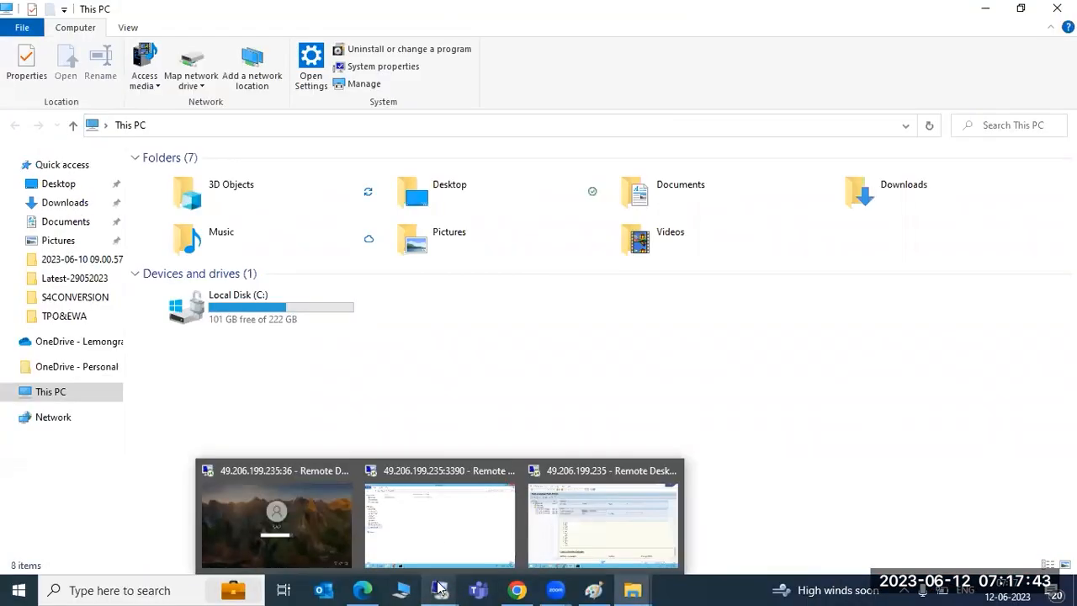
pyautogui.click(577, 549)
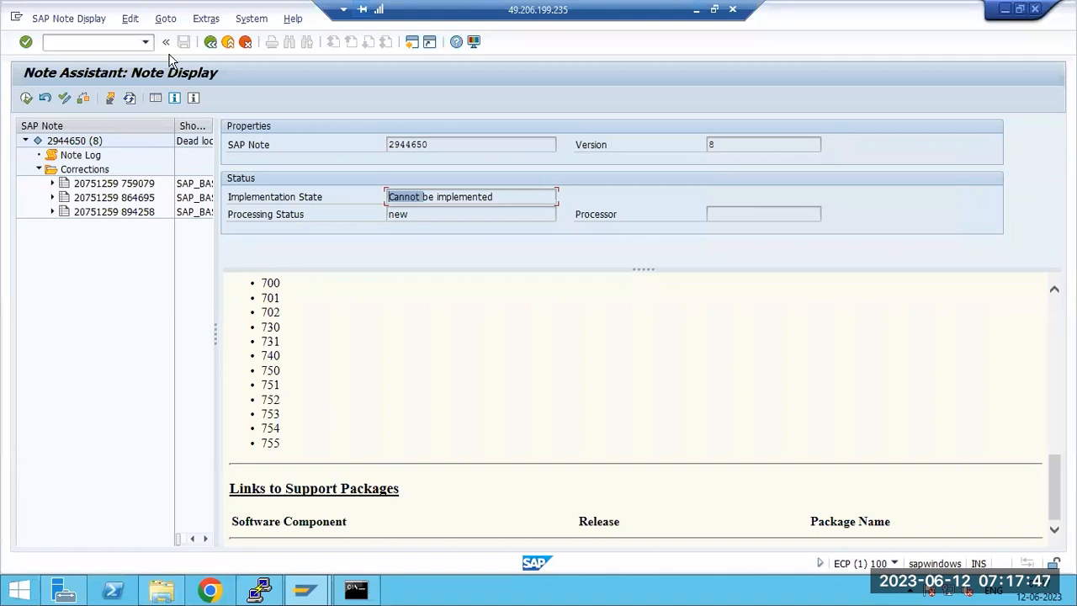
# Step: Return to SAP Easy Access with F3, open and close the System menu, then minimize Remote Desktop
pyautogui.press('F3')
pyautogui.press('F3')
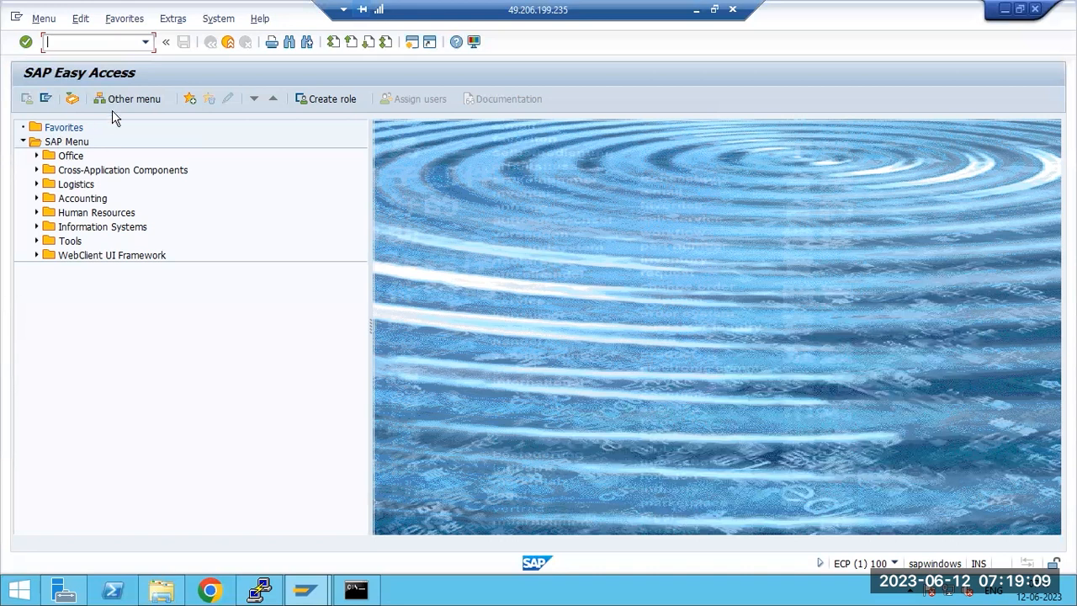
pyautogui.hotkey('alt', 'y')
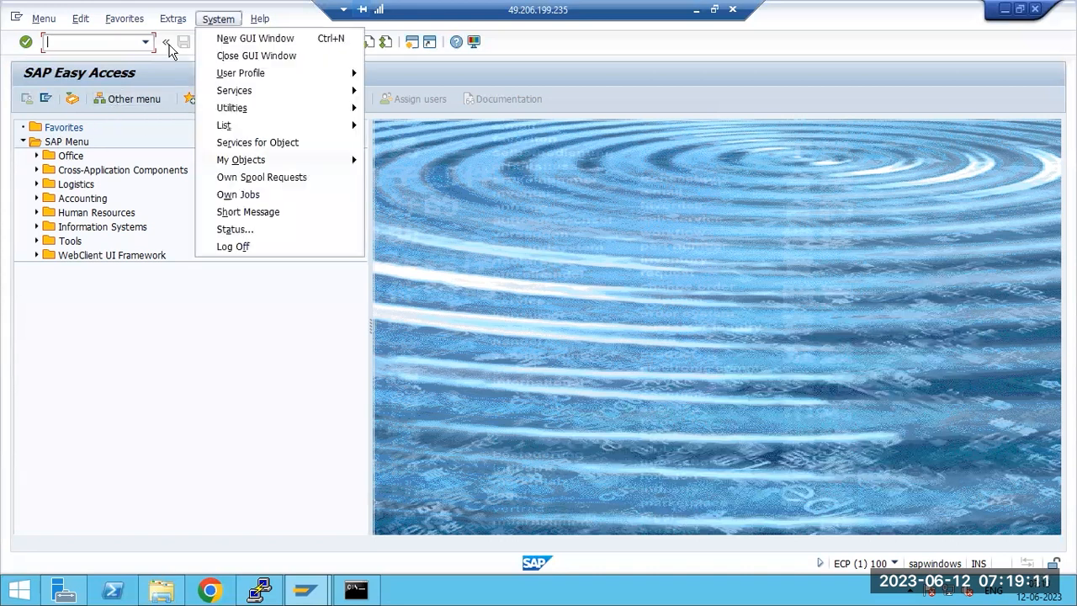
pyautogui.click(66, 47)
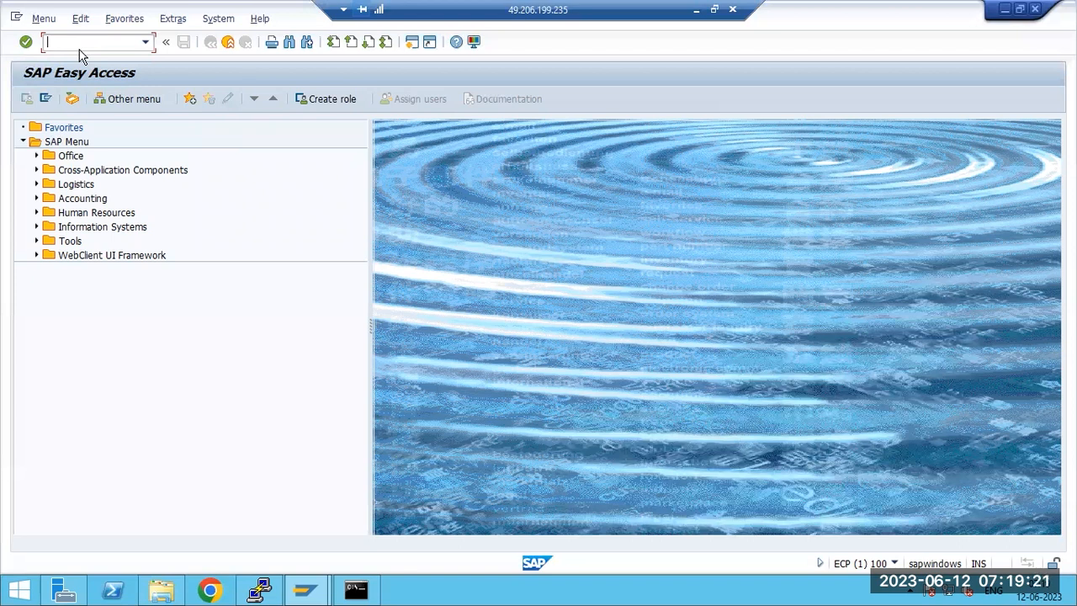
pyautogui.click(696, 11)
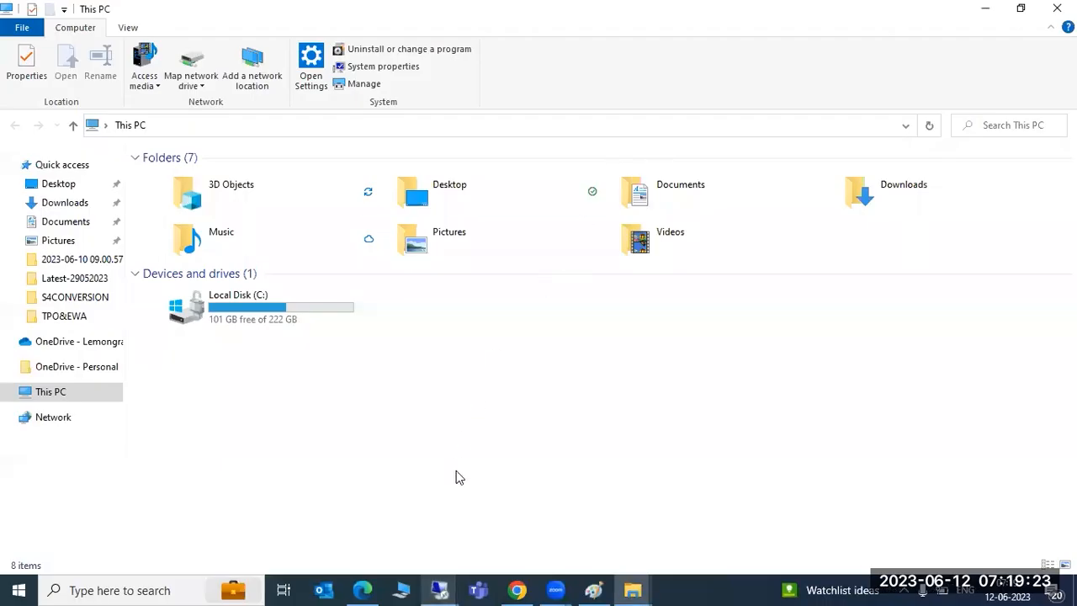
# Step: Review note 2944650's components, 3 SAP_BASIS corrections and prerequisites 2011131, 2564753, then go to 3015179
pyautogui.click(516, 590)
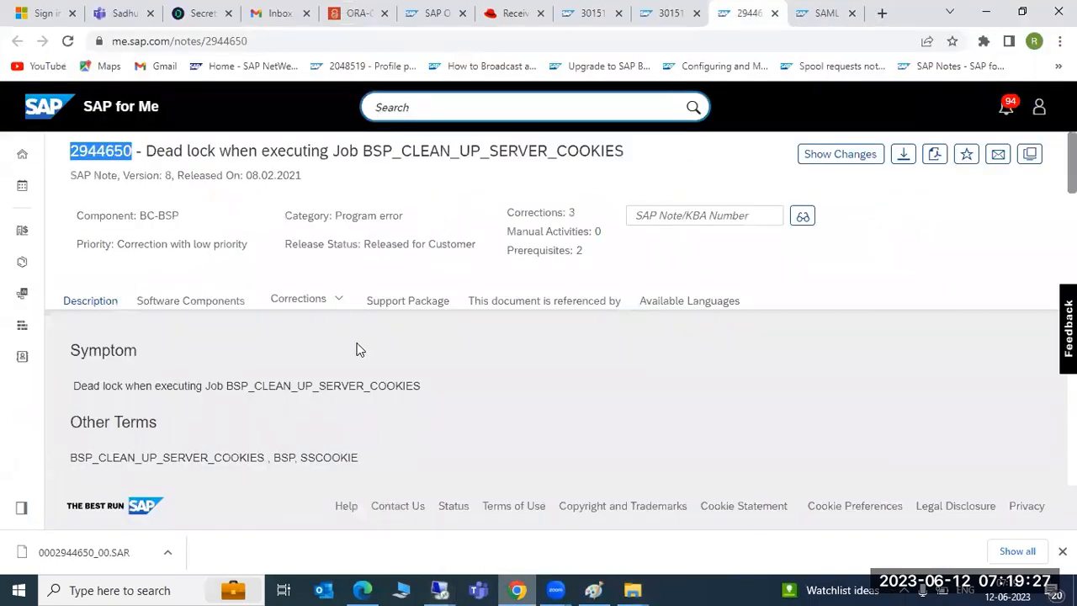
pyautogui.scroll(-1, 356, 342)
pyautogui.scroll(-4, 355, 341)
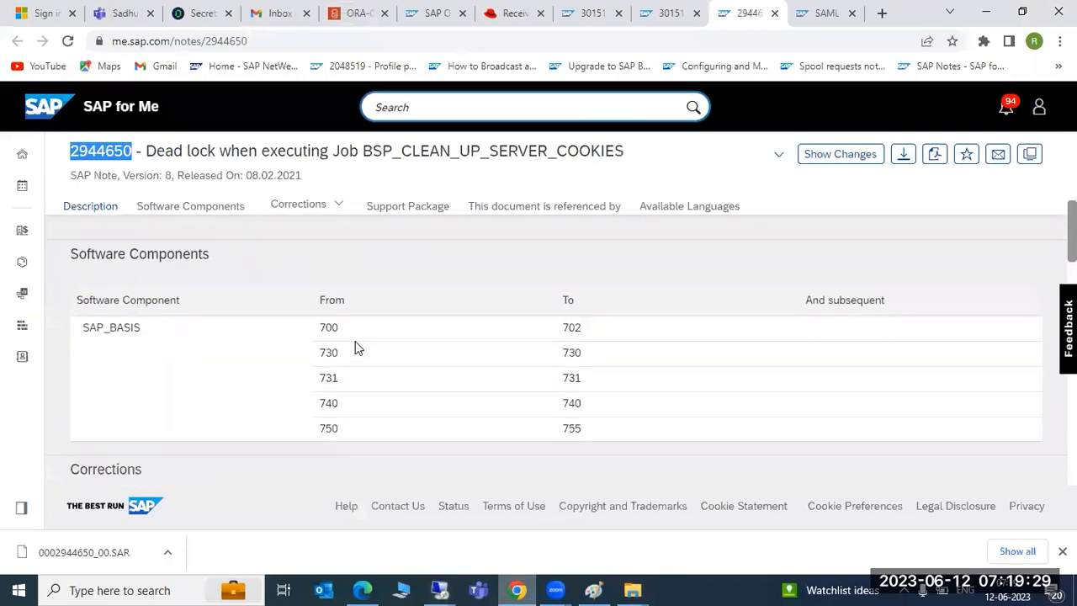
pyautogui.scroll(-3, 355, 341)
pyautogui.scroll(-2, 356, 341)
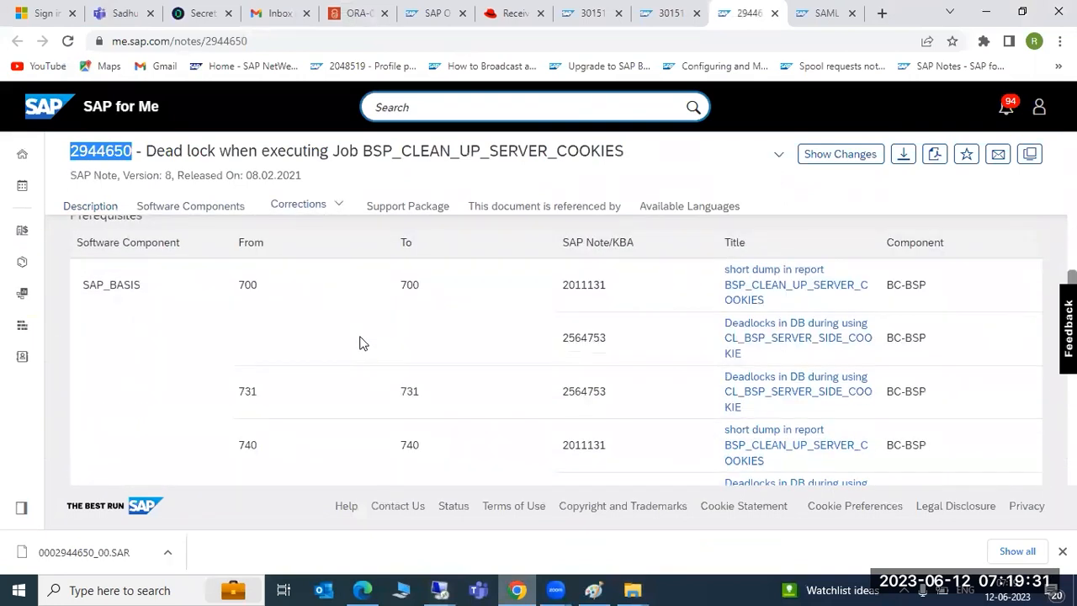
pyautogui.scroll(-3, 360, 342)
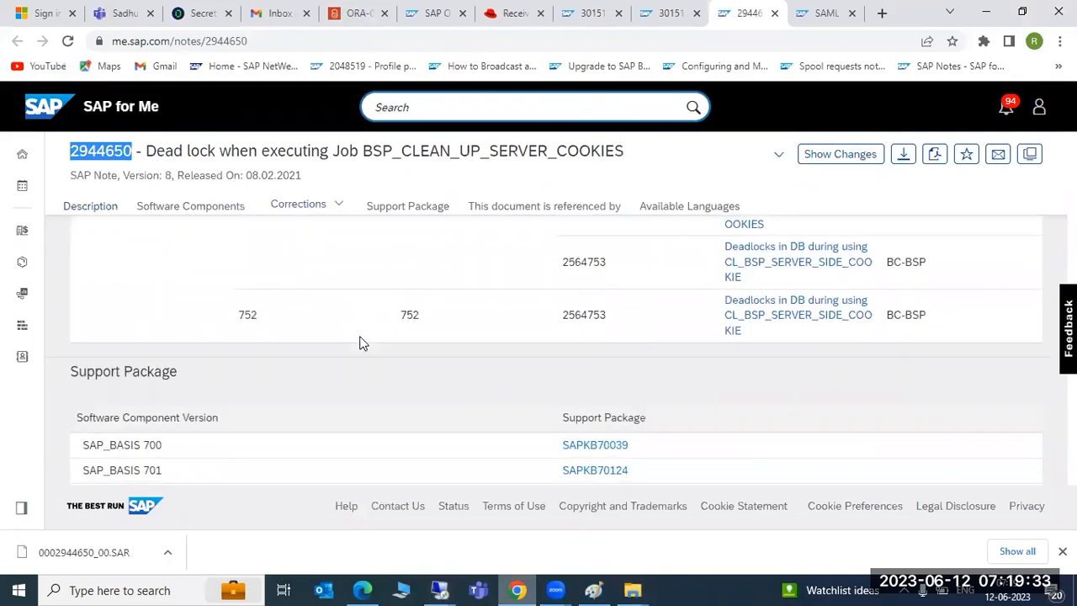
pyautogui.scroll(3, 359, 342)
pyautogui.scroll(-3, 359, 342)
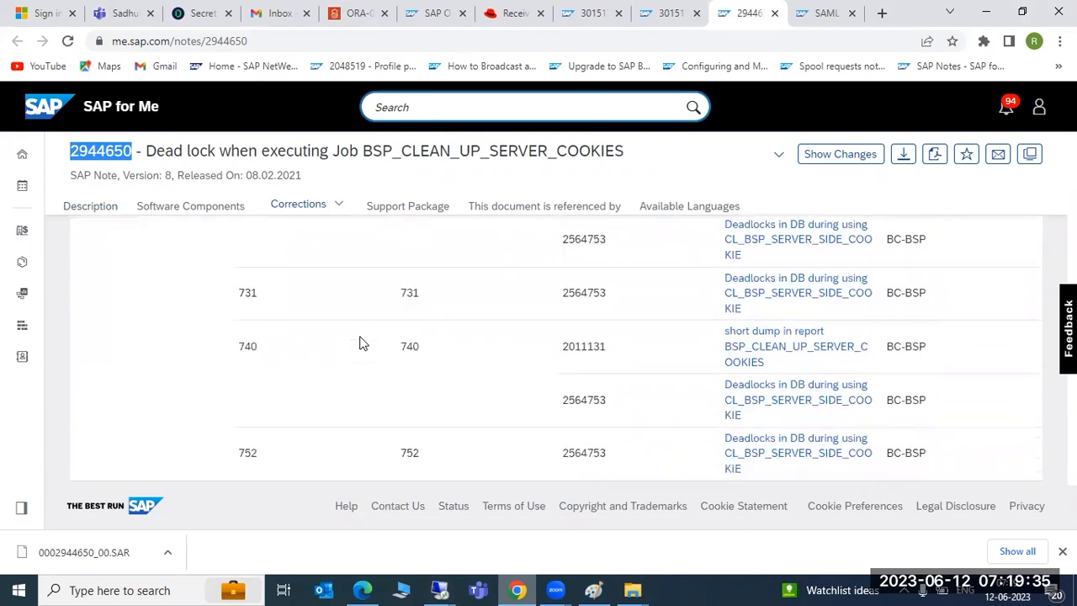
pyautogui.scroll(5, 359, 342)
pyautogui.scroll(3, 360, 343)
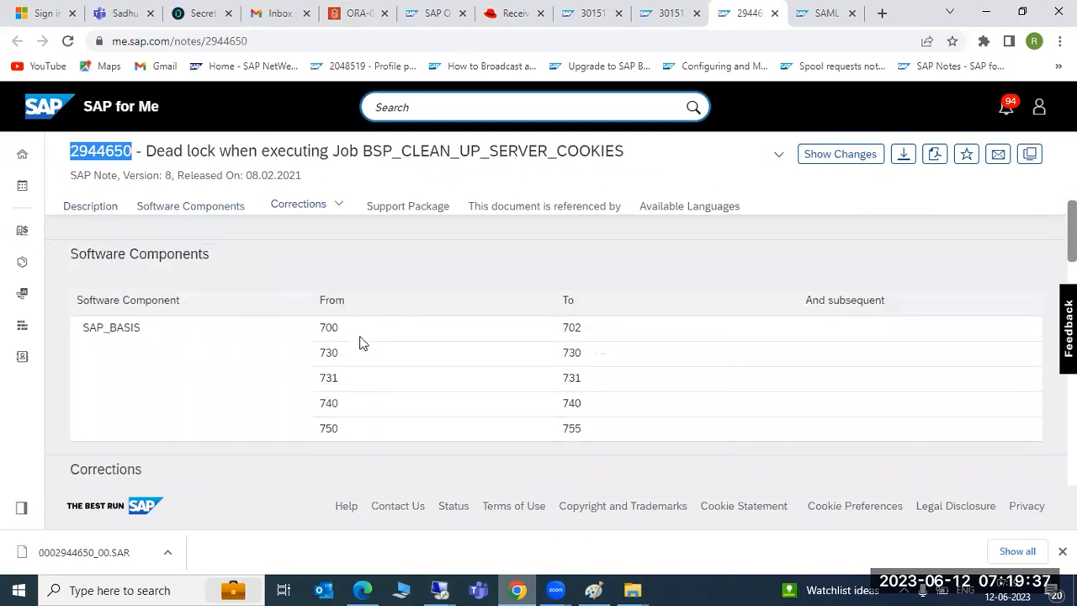
pyautogui.scroll(-3, 359, 343)
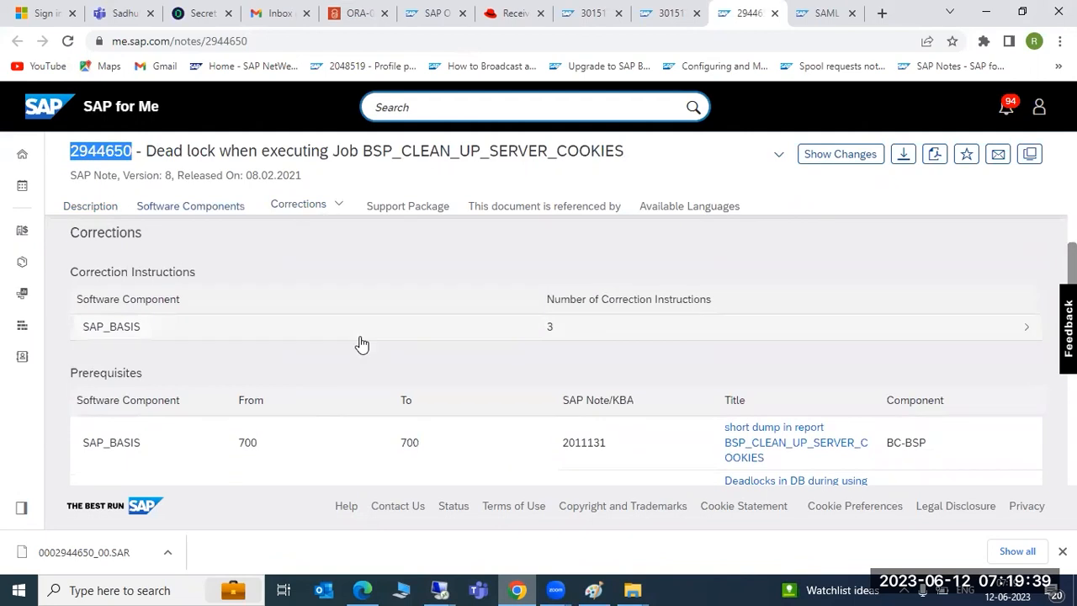
pyautogui.scroll(-1, 359, 343)
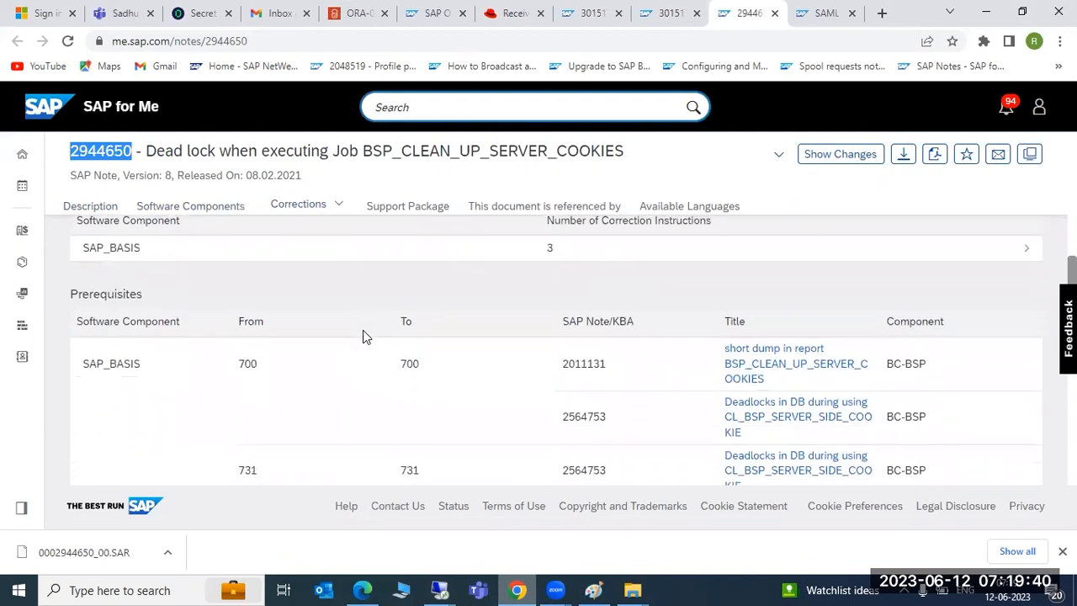
pyautogui.click(663, 13)
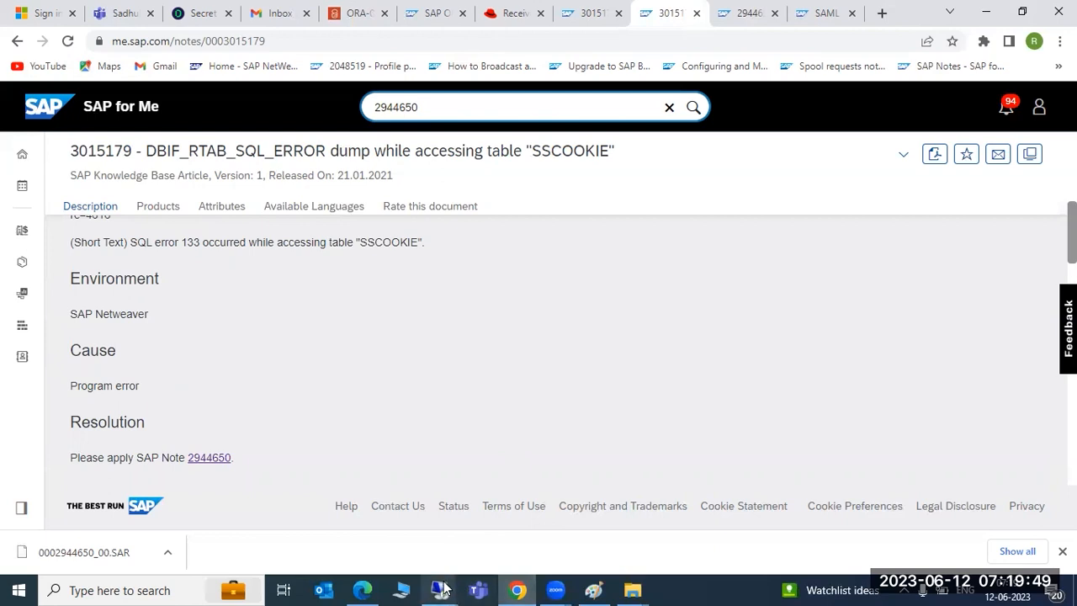
# Step: Bring up the remote server session, now showing a lost-connection reconnect prompt
pyautogui.moveTo(444, 589)
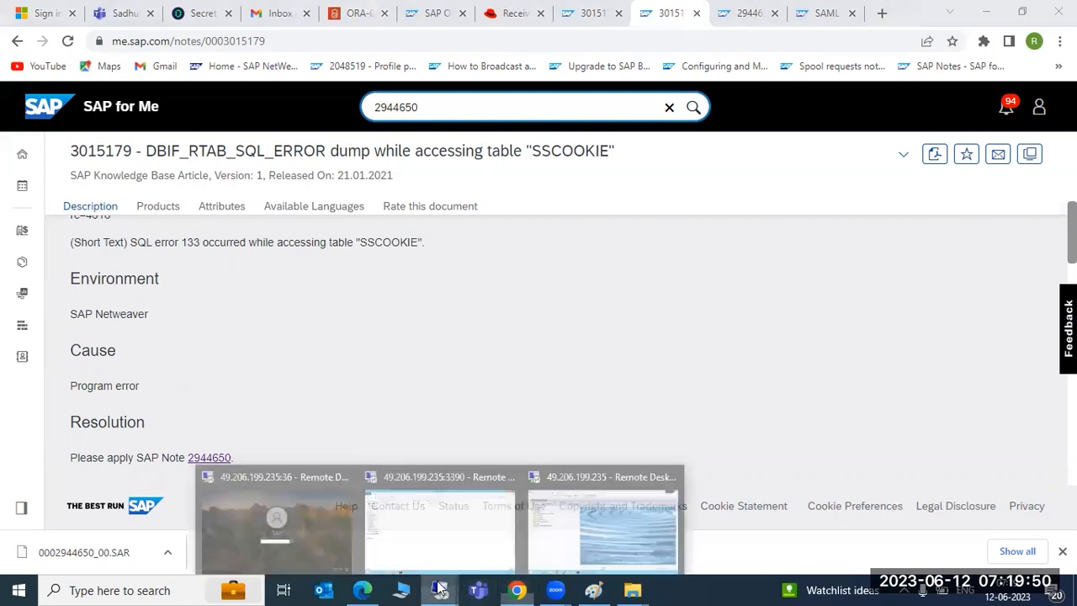
pyautogui.click(628, 500)
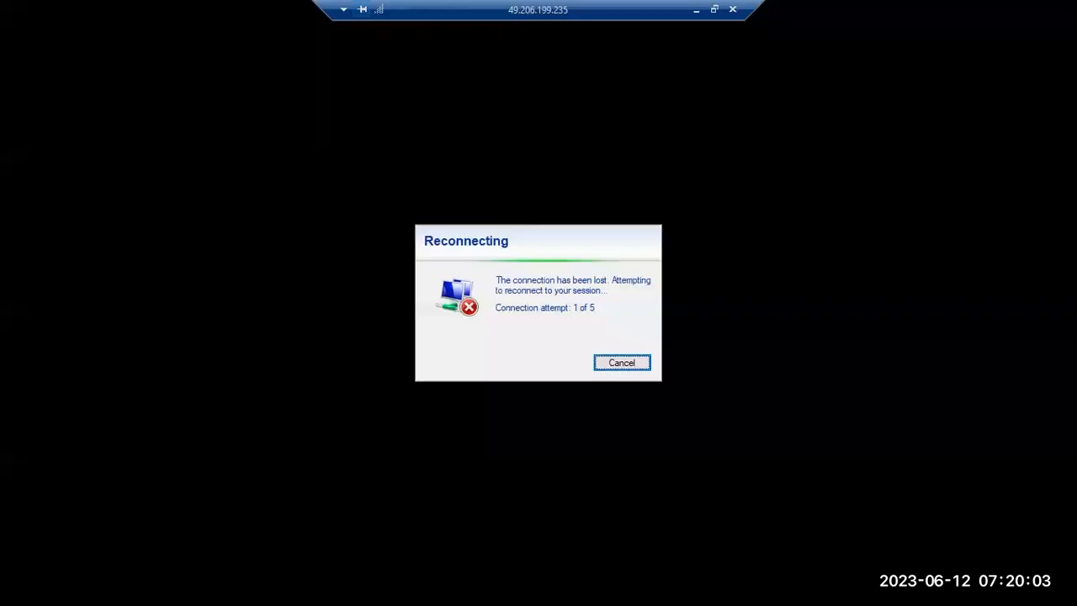
# Step: Minimize the remote desktop and scroll the SAP for Me article 3015179 page
pyautogui.click(696, 10)
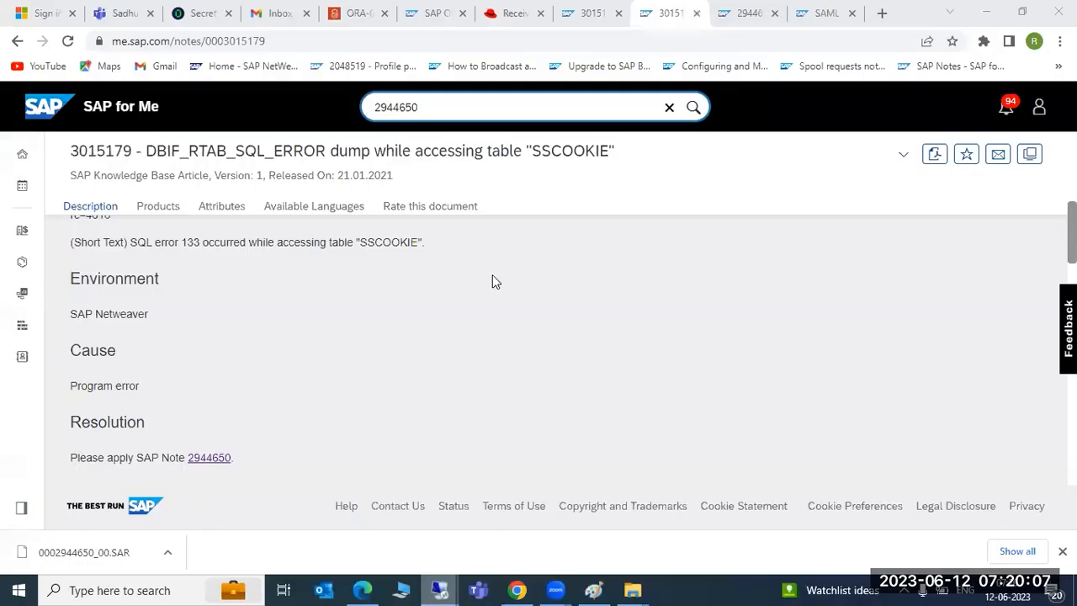
pyautogui.scroll(-3, 490, 370)
pyautogui.scroll(5, 492, 388)
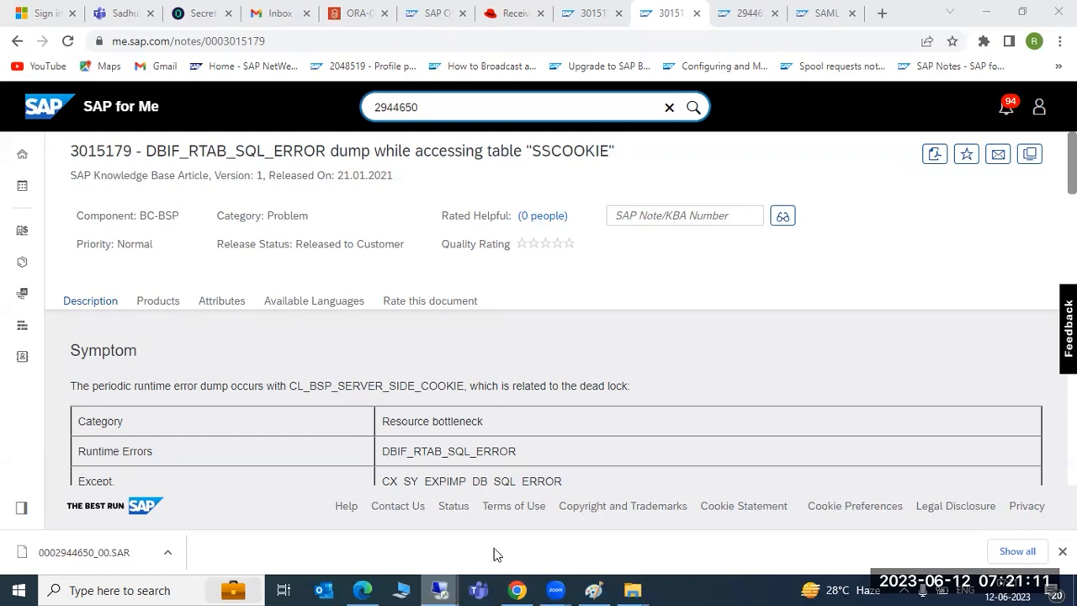
pyautogui.moveTo(440, 589)
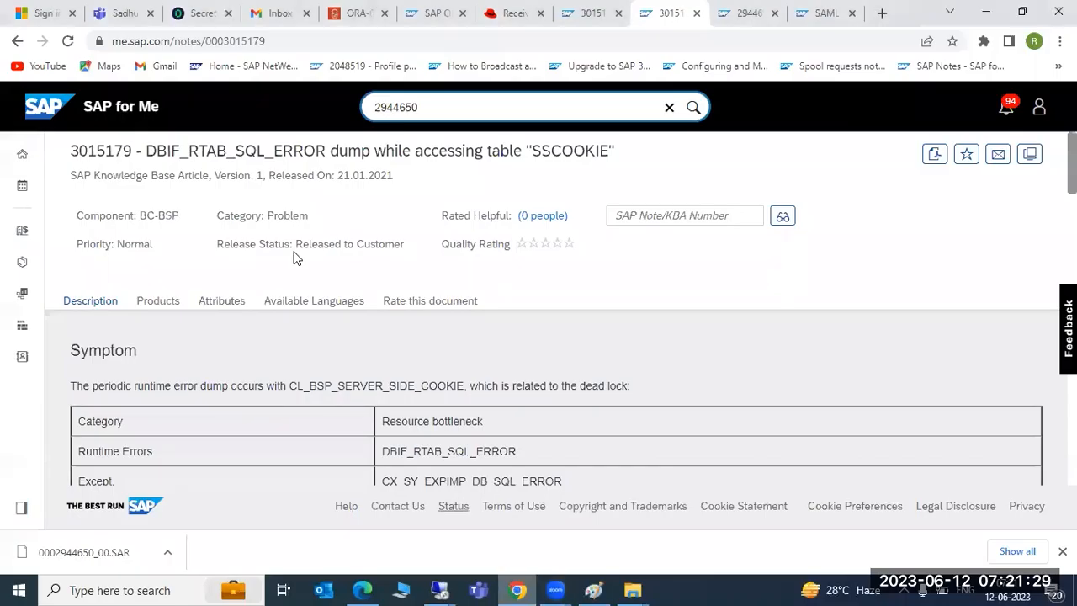
pyautogui.scroll(-3, 299, 337)
pyautogui.scroll(3, 300, 343)
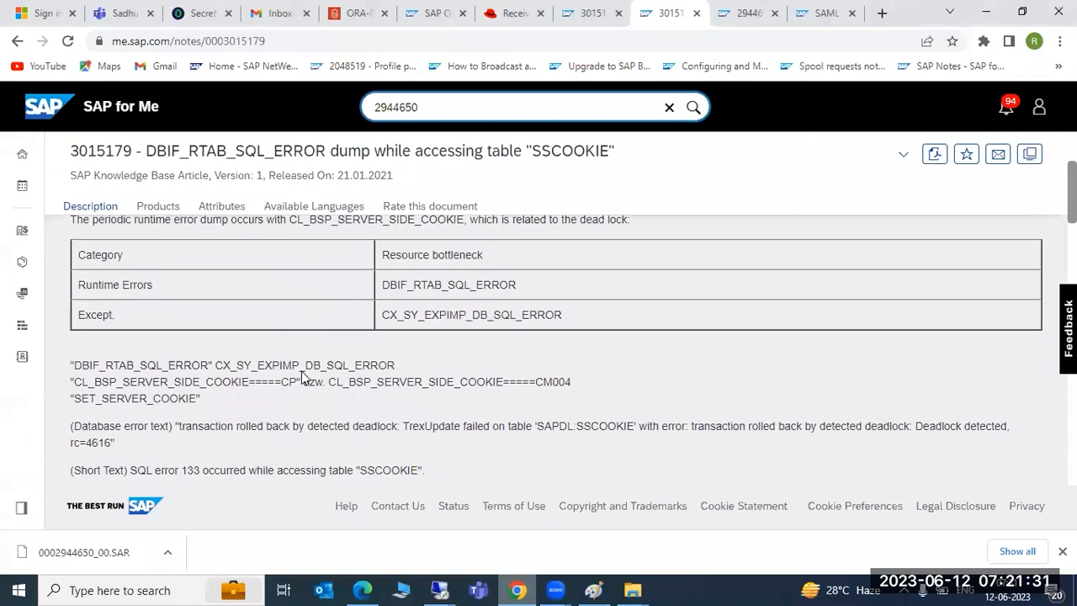
# Step: Open the public preview of KBA 3015179 with its symptom table, then return to remote SAP
pyautogui.click(739, 13)
pyautogui.click(823, 13)
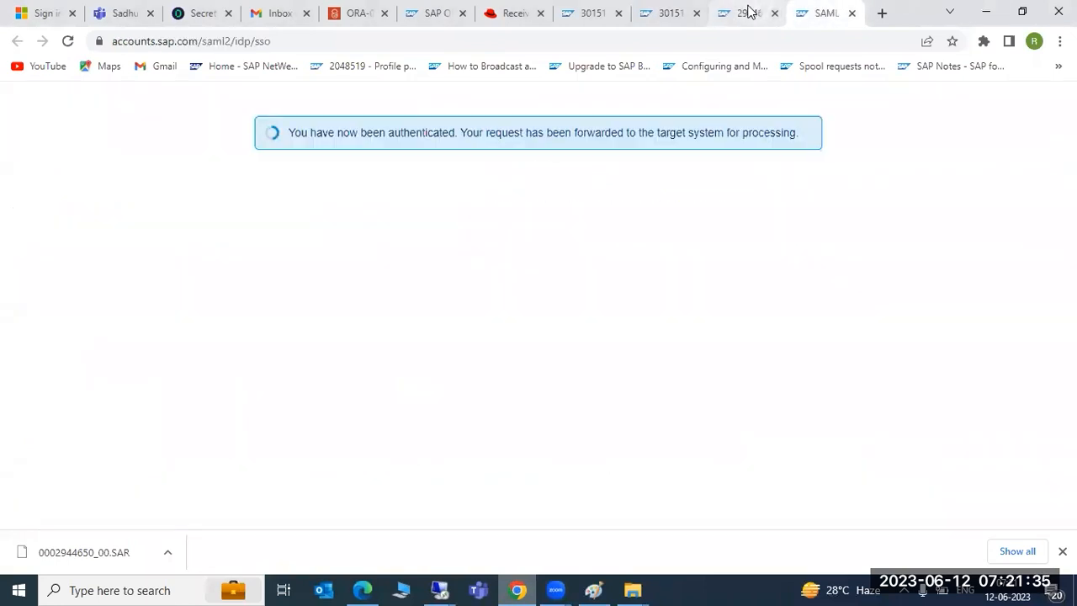
pyautogui.click(747, 12)
pyautogui.click(670, 13)
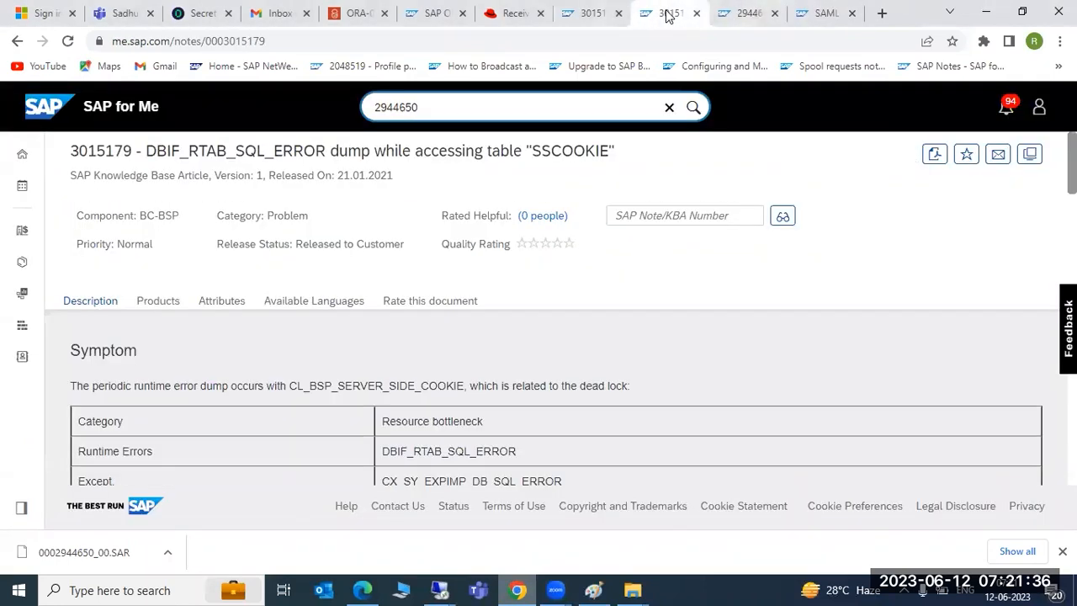
pyautogui.click(580, 13)
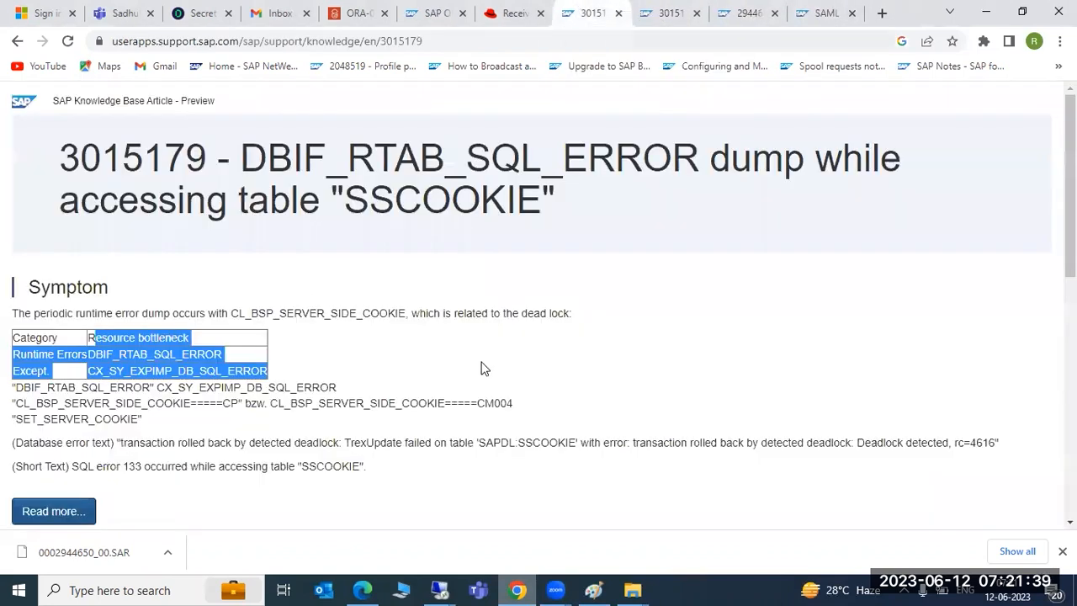
pyautogui.moveTo(431, 582)
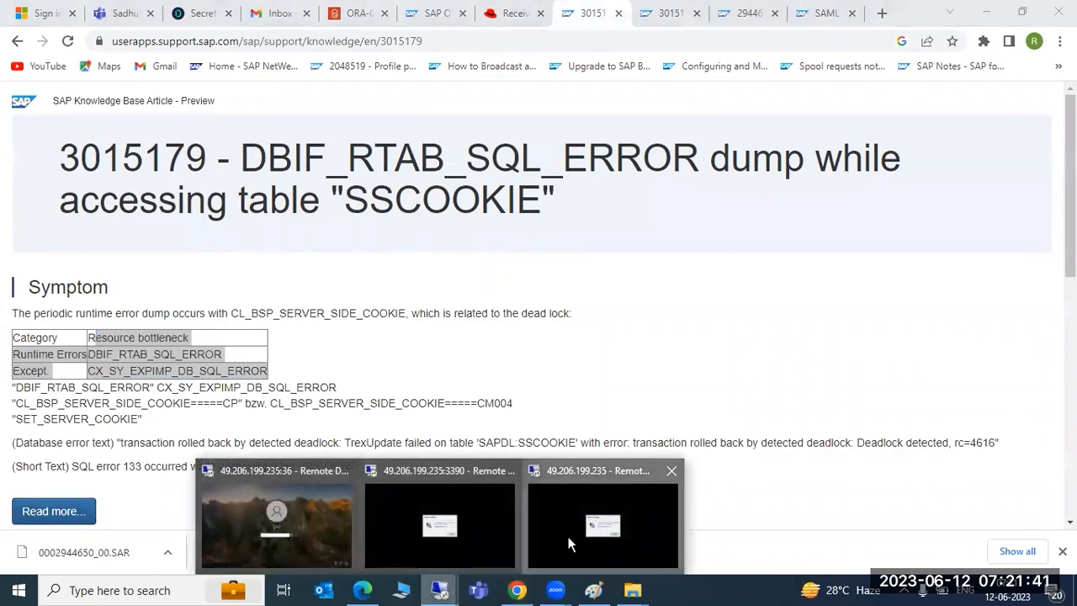
pyautogui.click(570, 543)
pyautogui.write('s')
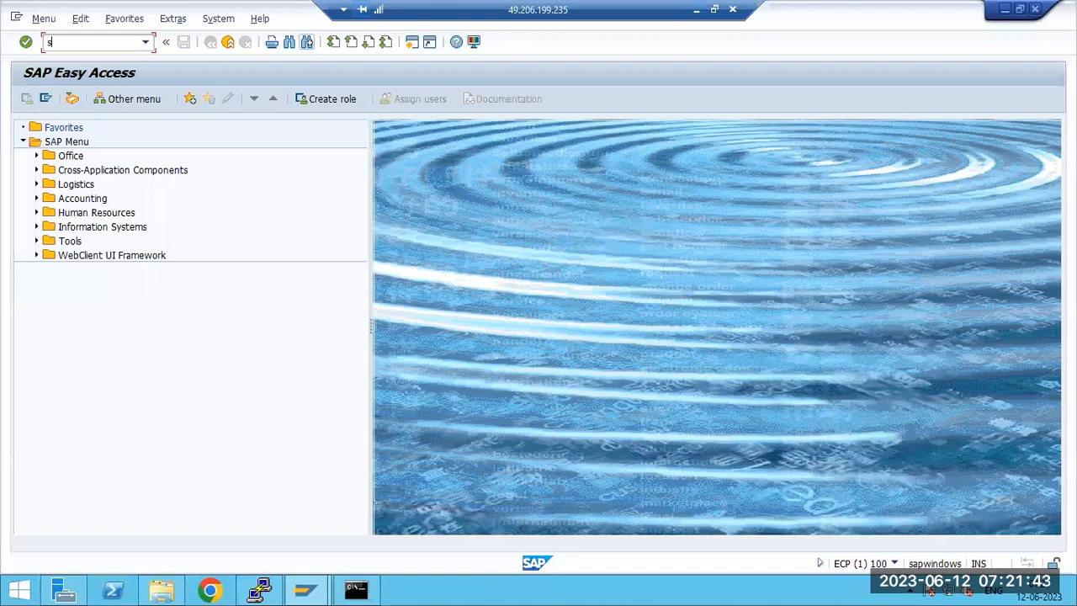
pyautogui.write('note')
pyautogui.press('Return')
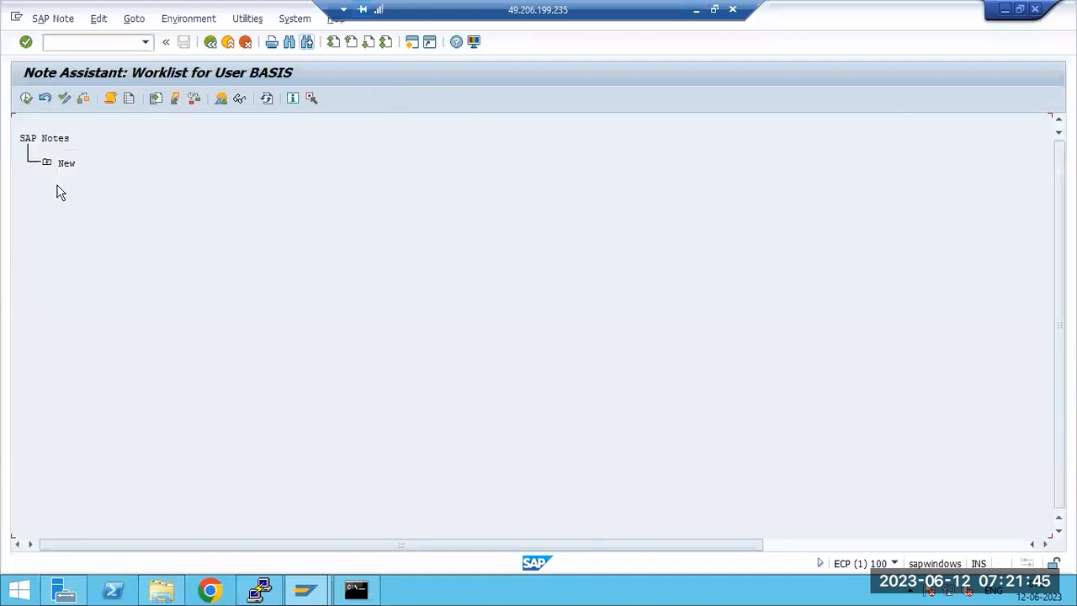
pyautogui.click(46, 165)
pyautogui.click(147, 194)
pyautogui.press('F3')
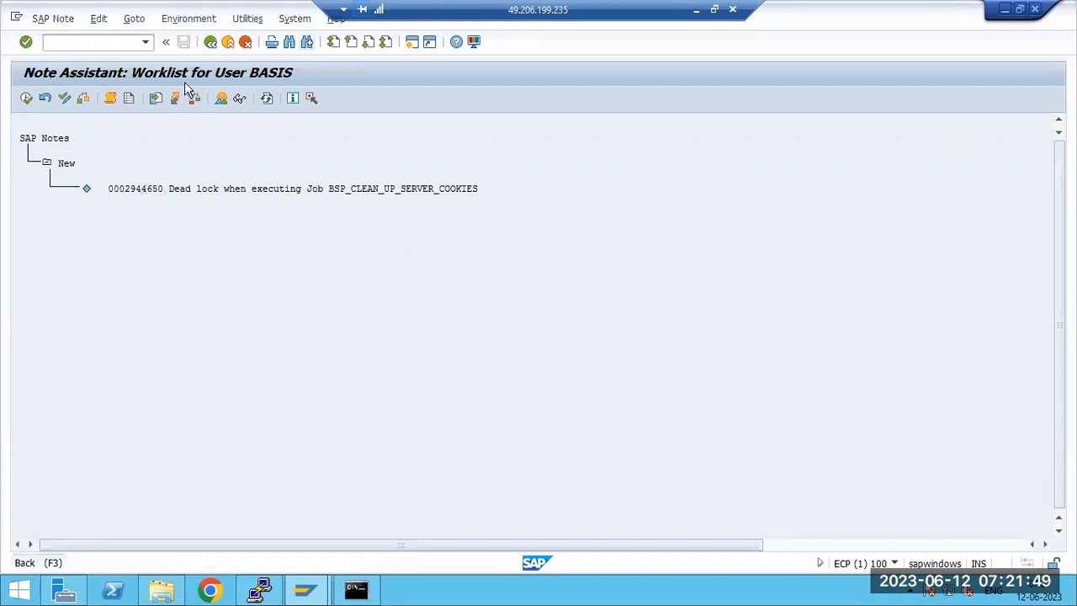
# Step: In ST22, copy the short text of yesterday's DBIF_RTAB_SQL_ERROR dump
pyautogui.write('st2')
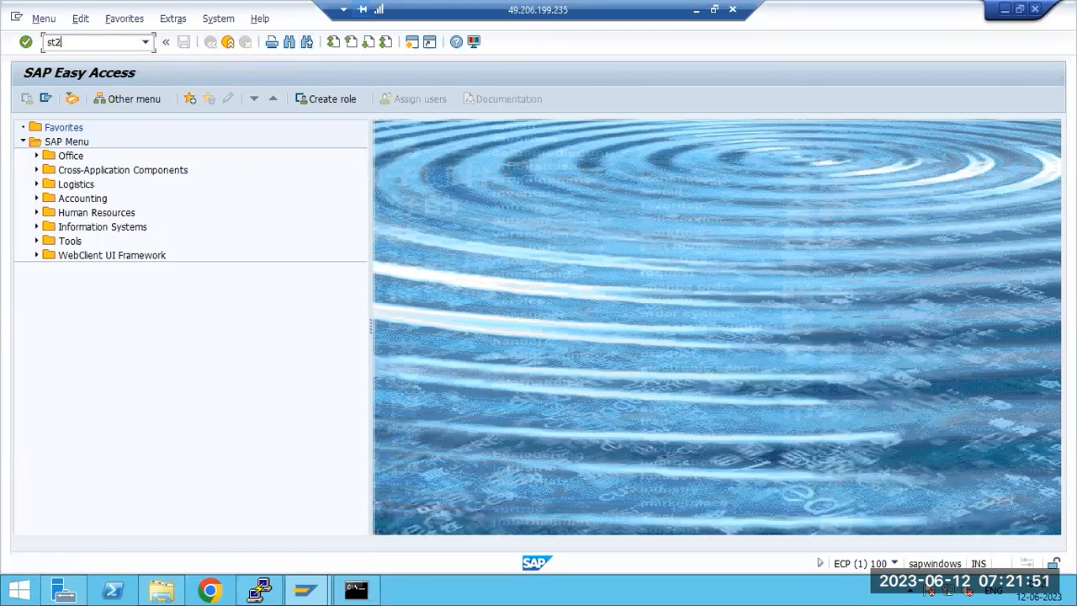
pyautogui.write('2')
pyautogui.press('Return')
pyautogui.click(225, 196)
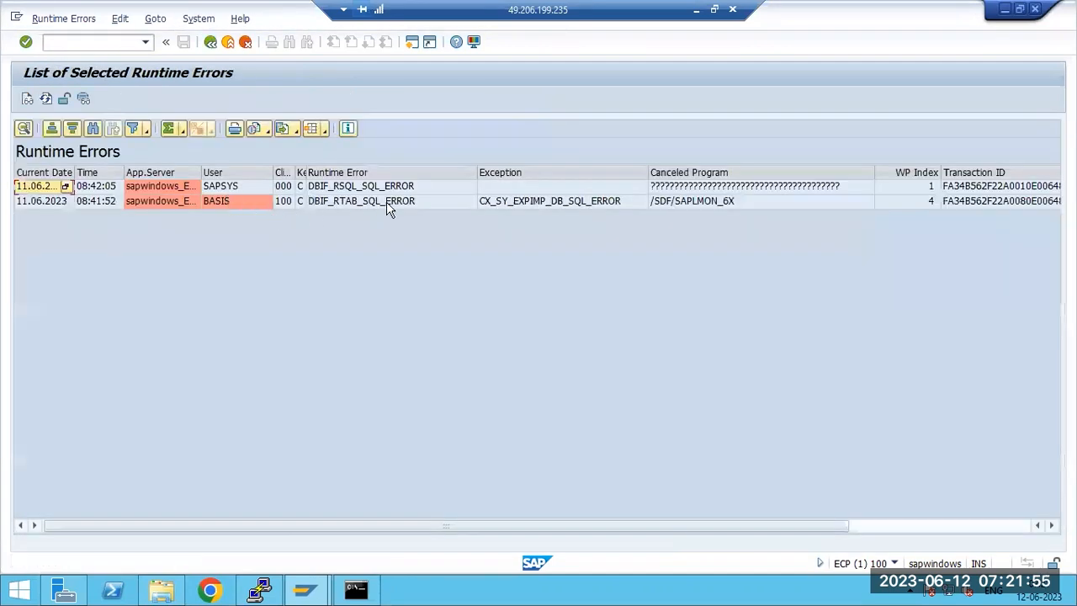
pyautogui.doubleClick(613, 200)
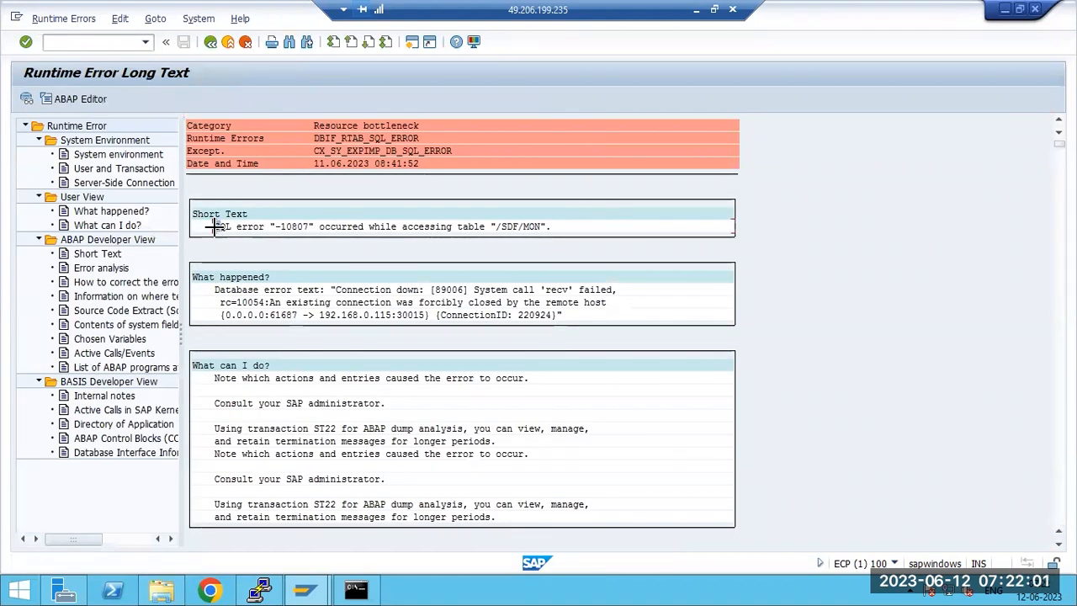
pyautogui.moveTo(216, 226); pyautogui.dragTo(586, 234)
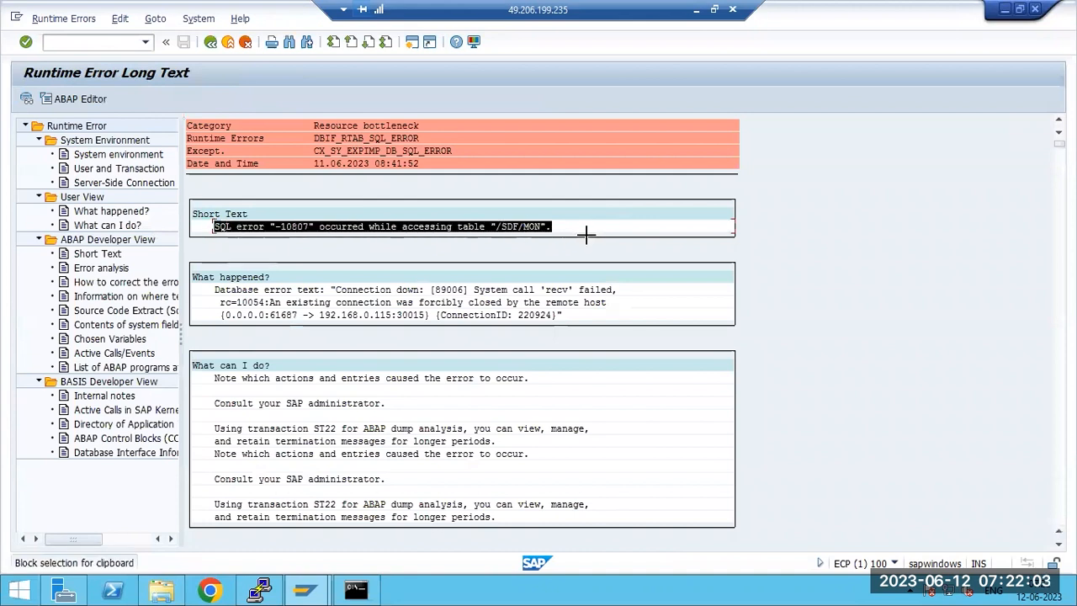
pyautogui.hotkey('ctrl', 'c')
pyautogui.click(696, 10)
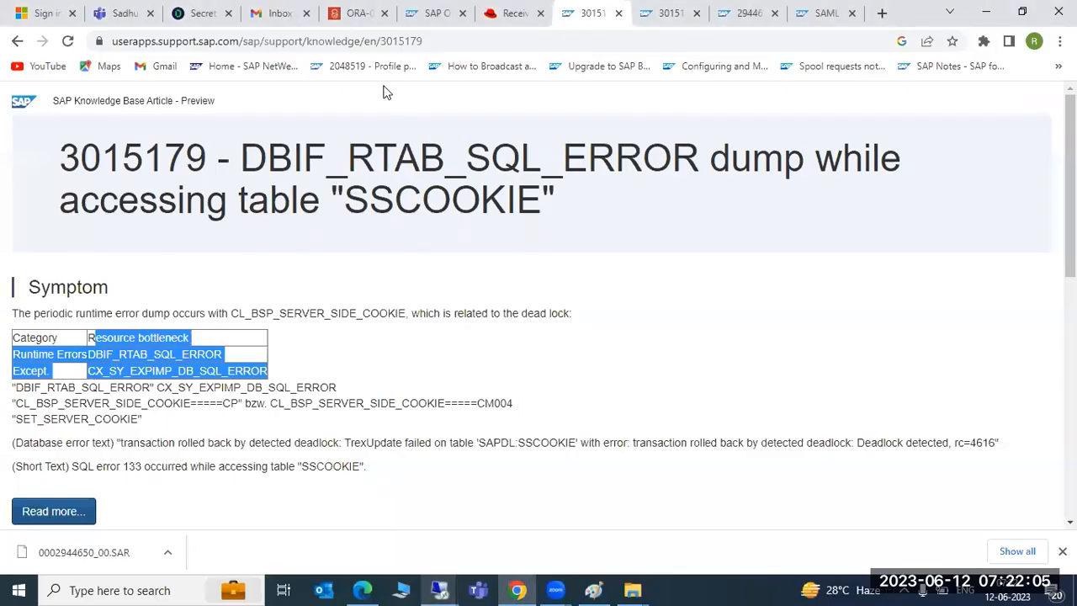
# Step: Search Google for the copied SQL error -10807 text
pyautogui.hotkey('ctrl', 'l')
pyautogui.hotkey('ctrl', 'v')
pyautogui.press('Return')
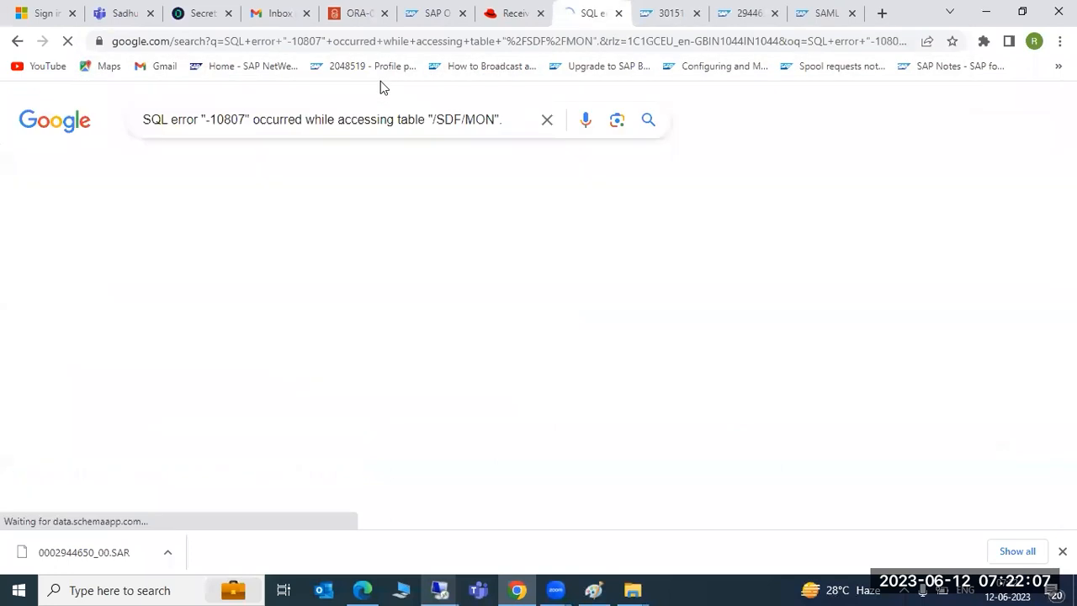
# Step: Open the stechno result for Note 1321675 and follow its SAP solution link
pyautogui.scroll(-3, 345, 431)
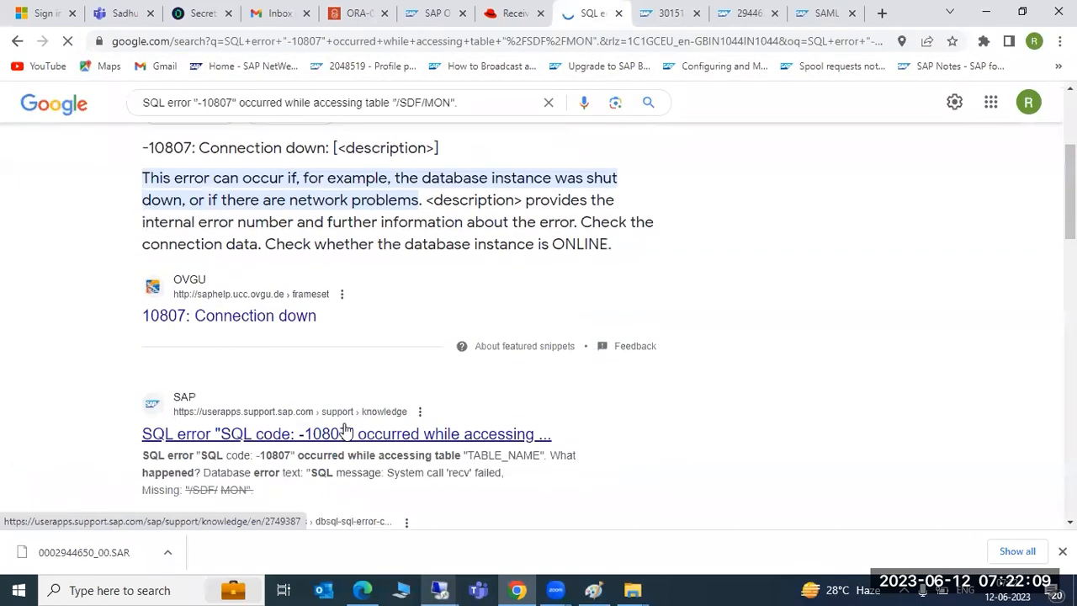
pyautogui.scroll(-2, 345, 431)
pyautogui.scroll(-1, 342, 404)
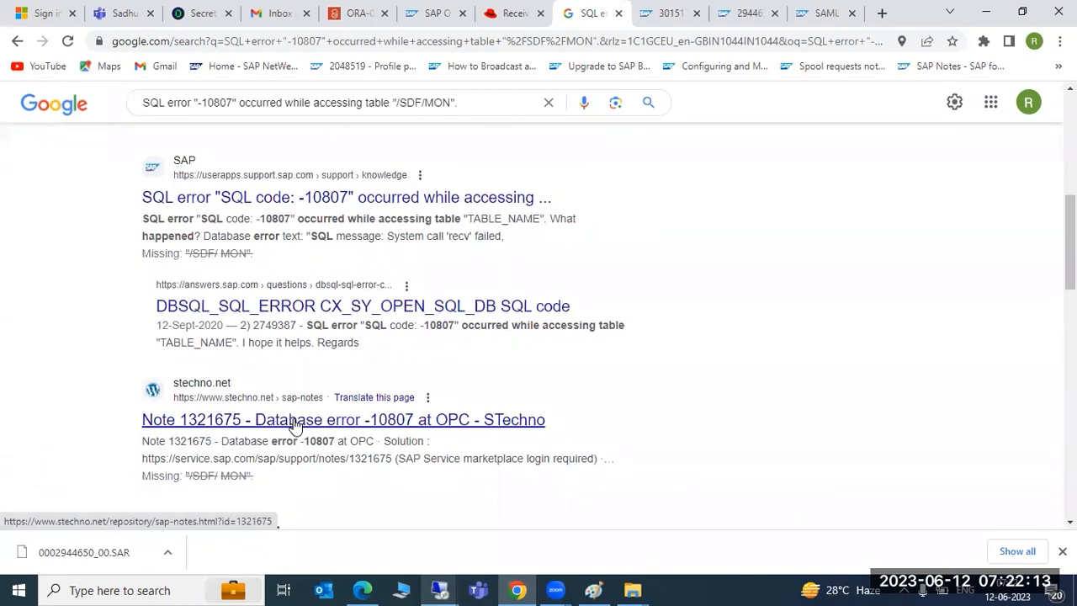
pyautogui.click(296, 421)
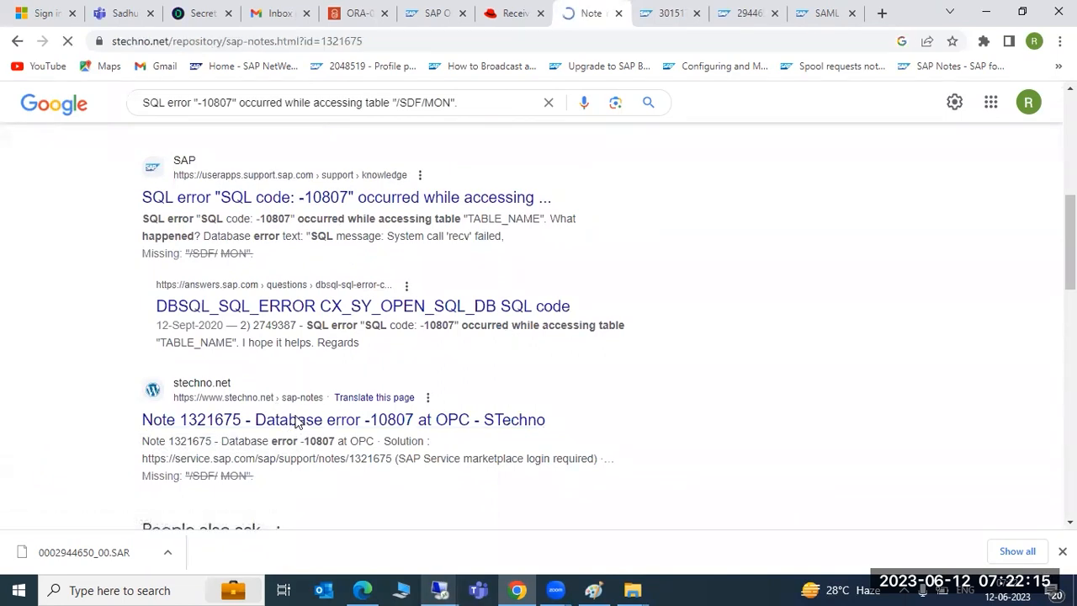
pyautogui.scroll(-5, 289, 402)
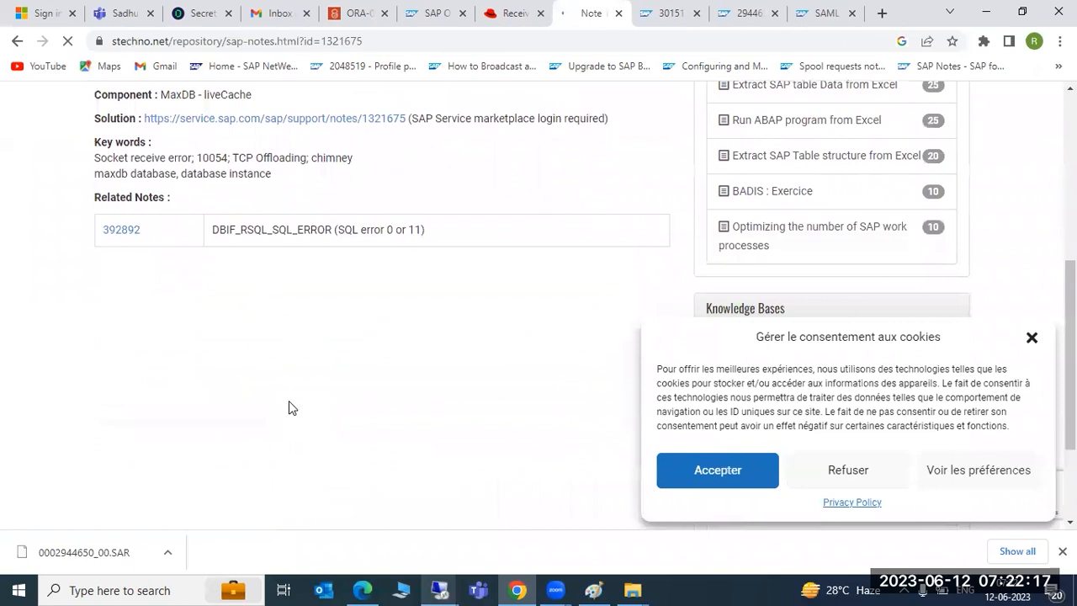
pyautogui.click(248, 119)
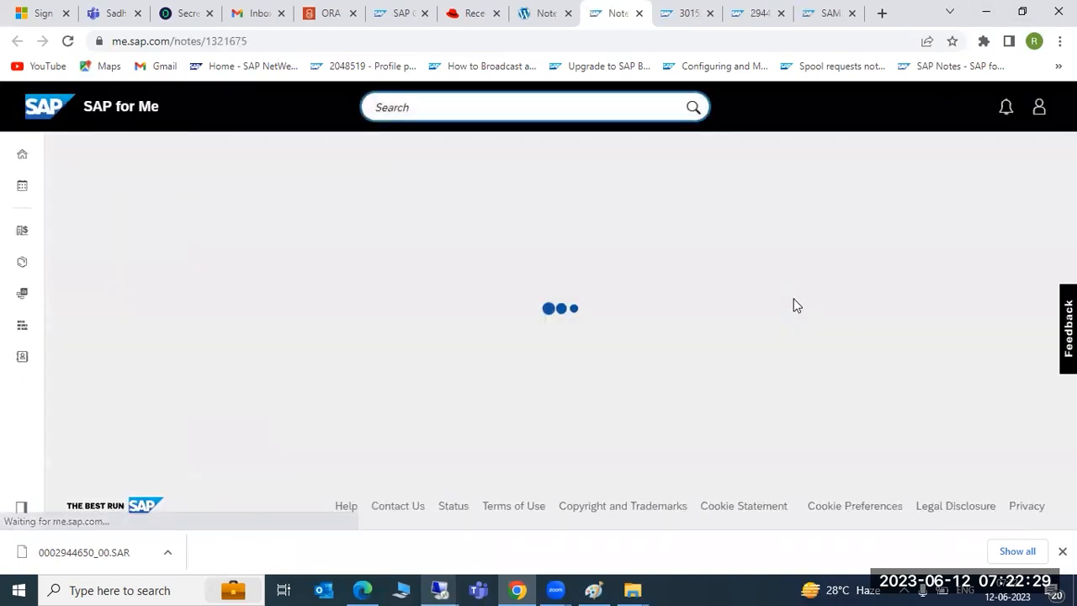
# Step: Read the start of Note 1321675, highlighting the sentence about the connection closing
pyautogui.scroll(-1, 556, 375)
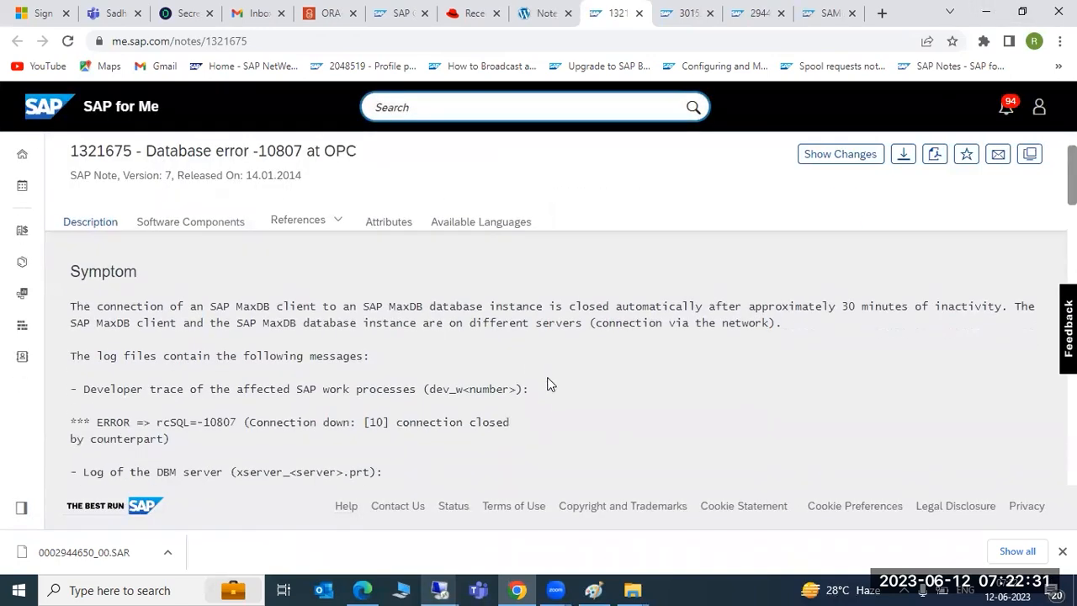
pyautogui.moveTo(204, 307); pyautogui.dragTo(580, 308)
pyautogui.scroll(-2, 561, 338)
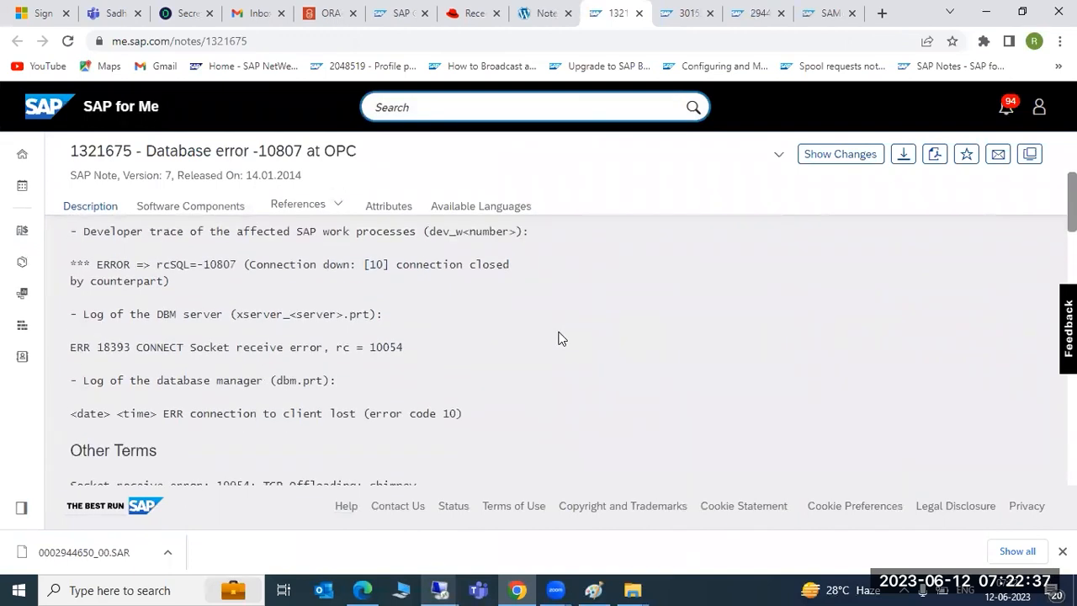
pyautogui.scroll(-5, 562, 337)
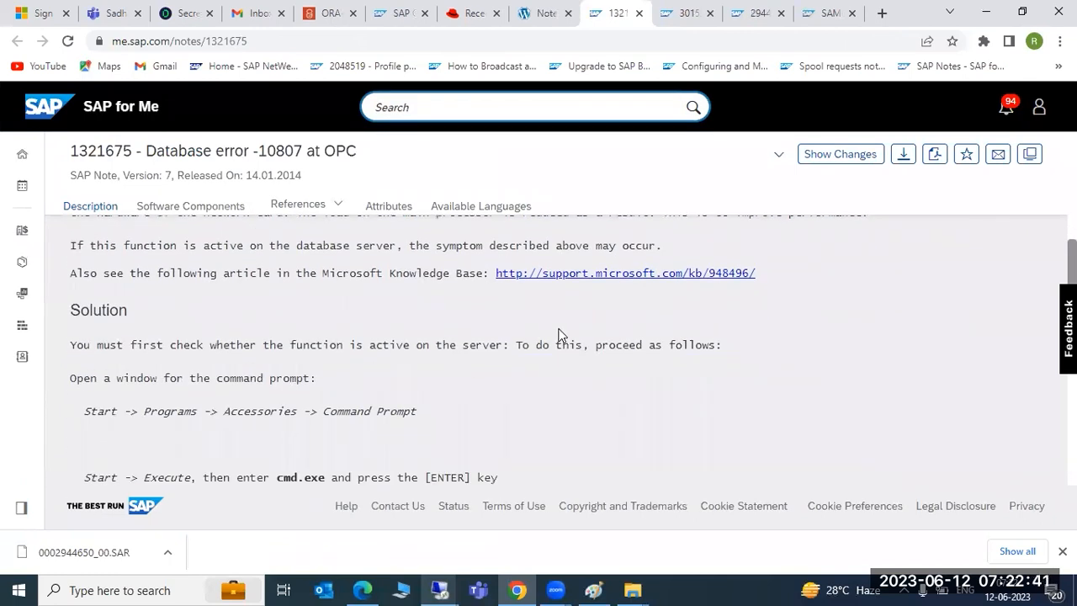
pyautogui.scroll(3, 561, 338)
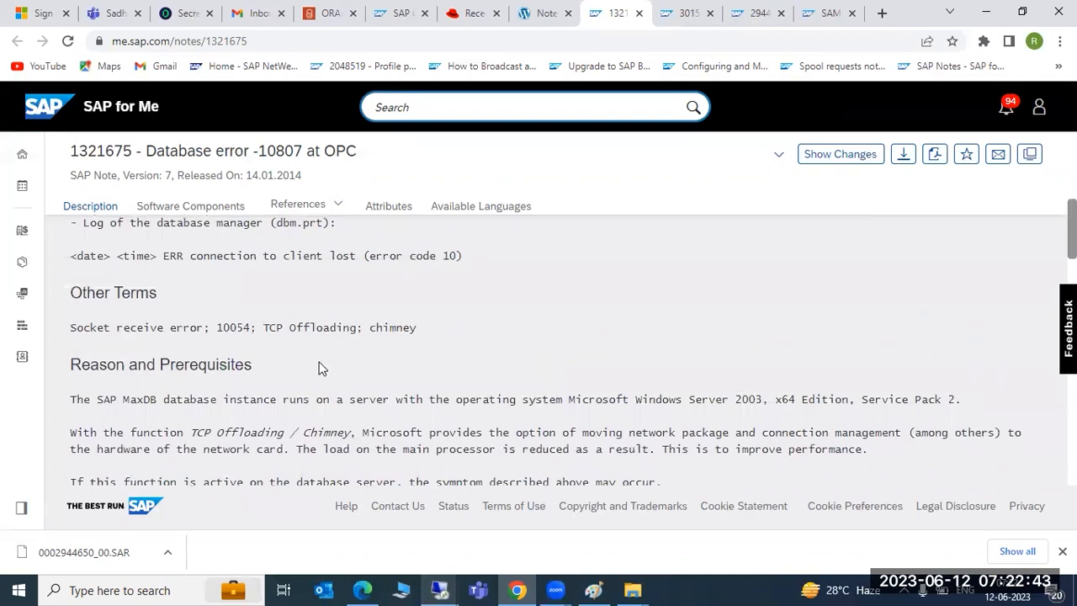
pyautogui.moveTo(179, 366); pyautogui.dragTo(269, 400)
pyautogui.click(171, 380)
# Step: Read on to Note 1321675's fix: run 'Netsh int ip set chimney DISABLED'
pyautogui.scroll(-3, 171, 380)
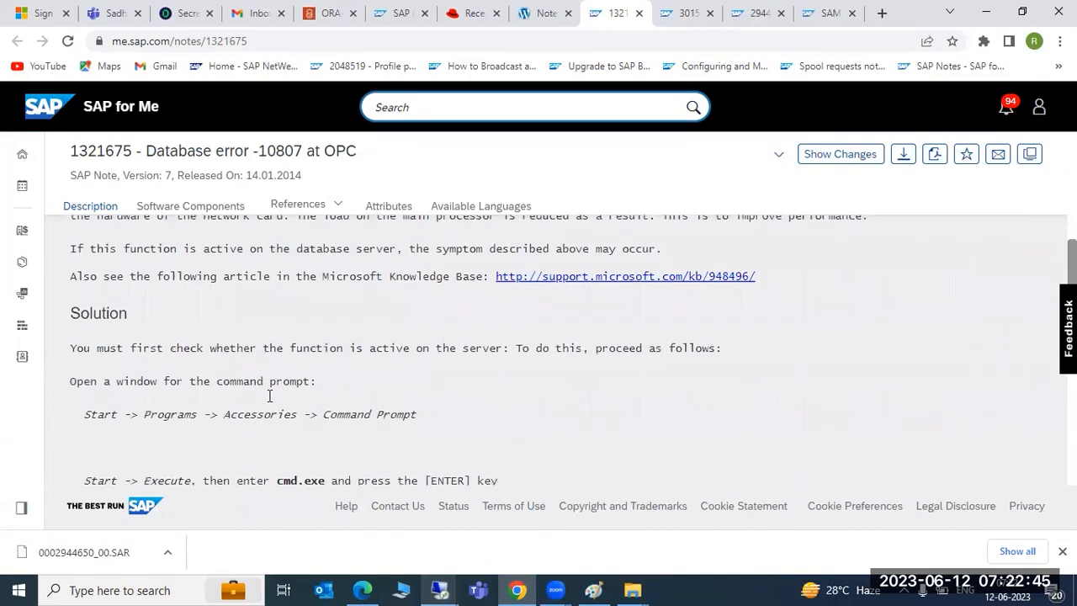
pyautogui.moveTo(132, 345); pyautogui.dragTo(341, 353)
pyautogui.scroll(-1, 339, 353)
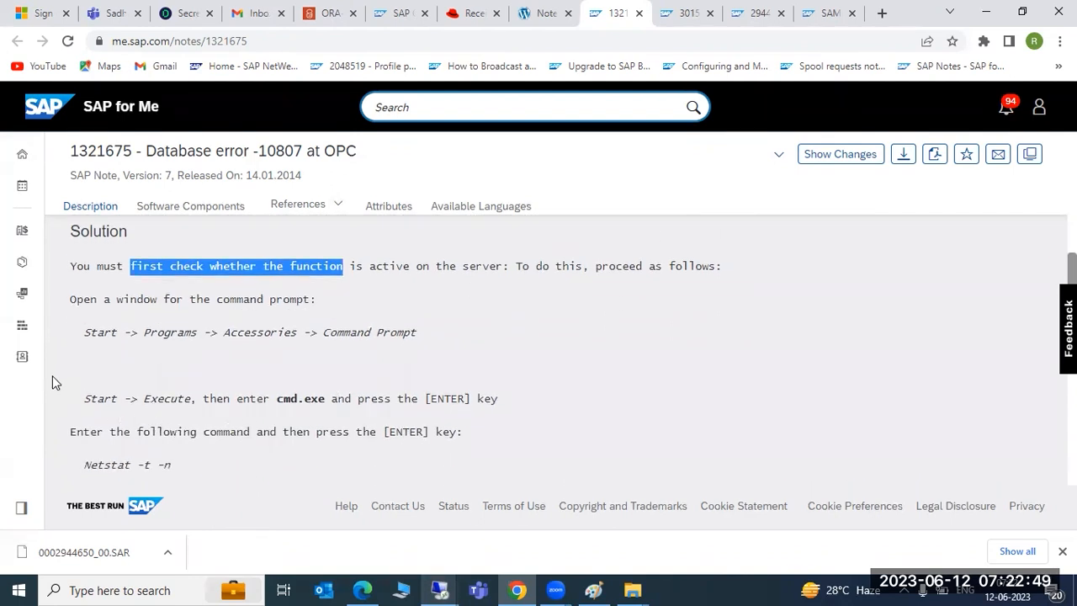
pyautogui.moveTo(84, 333); pyautogui.dragTo(358, 395)
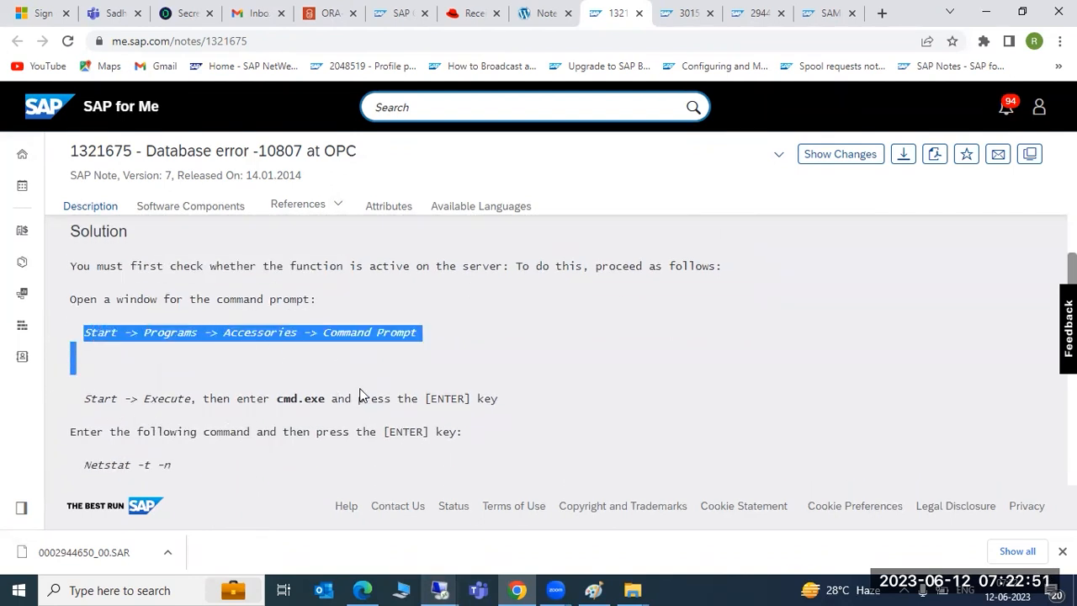
pyautogui.scroll(-2, 361, 399)
pyautogui.scroll(-5, 358, 400)
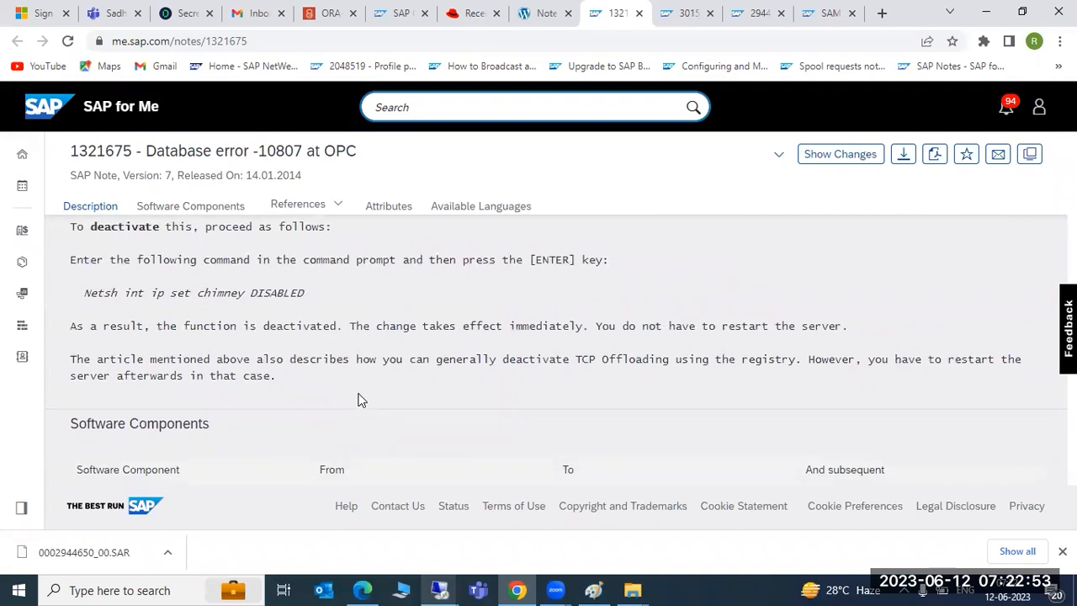
pyautogui.scroll(-1, 358, 398)
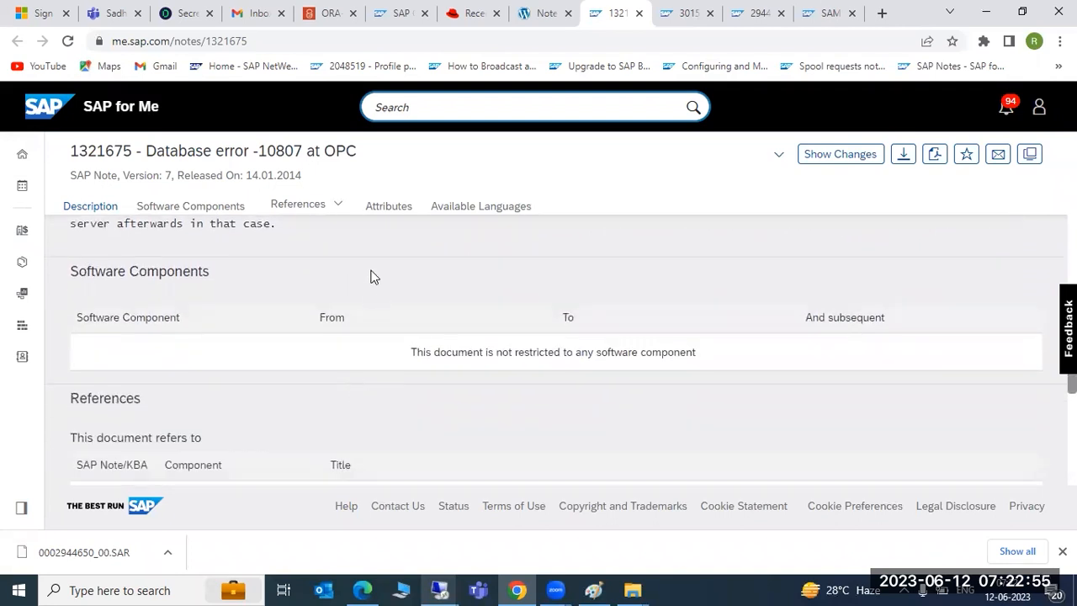
# Step: Scroll through KBA 3015179 on the SSCOOKIE SQL error dump to the bottom and back
pyautogui.click(673, 7)
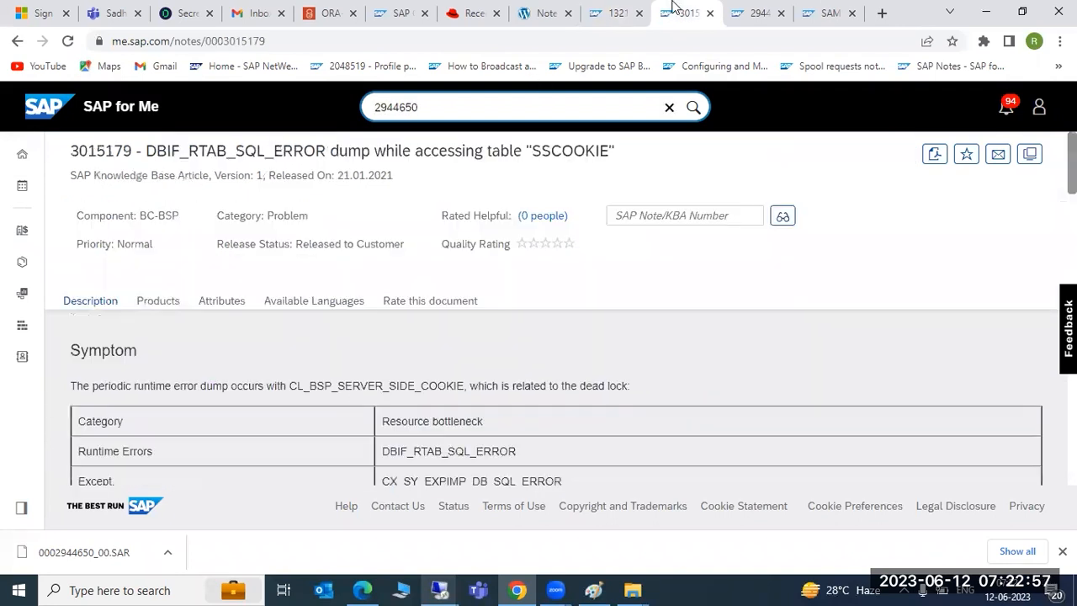
pyautogui.scroll(-10, 555, 362)
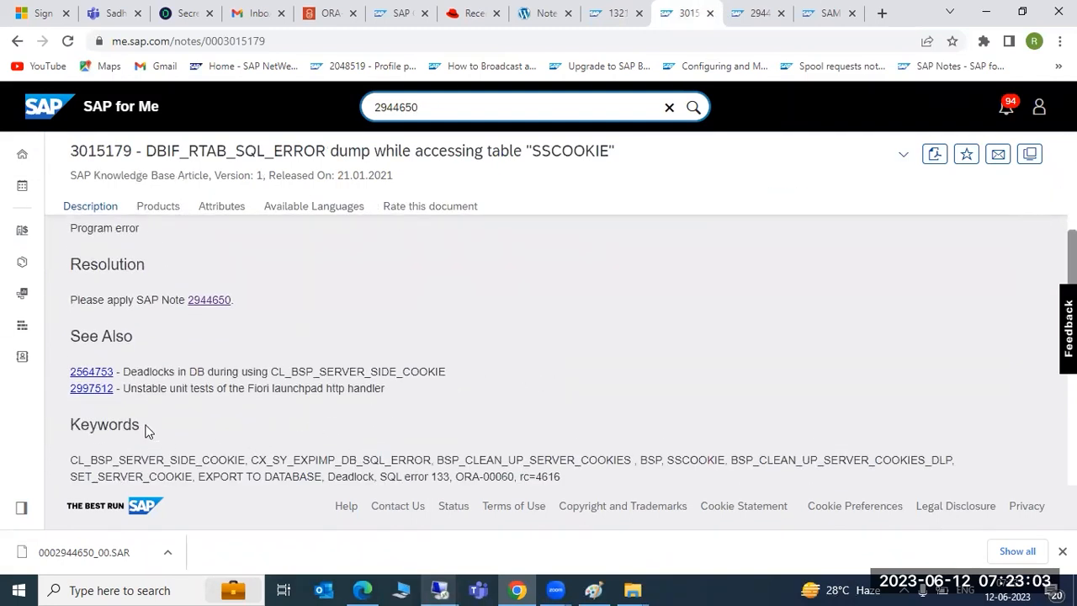
pyautogui.scroll(-4, 349, 452)
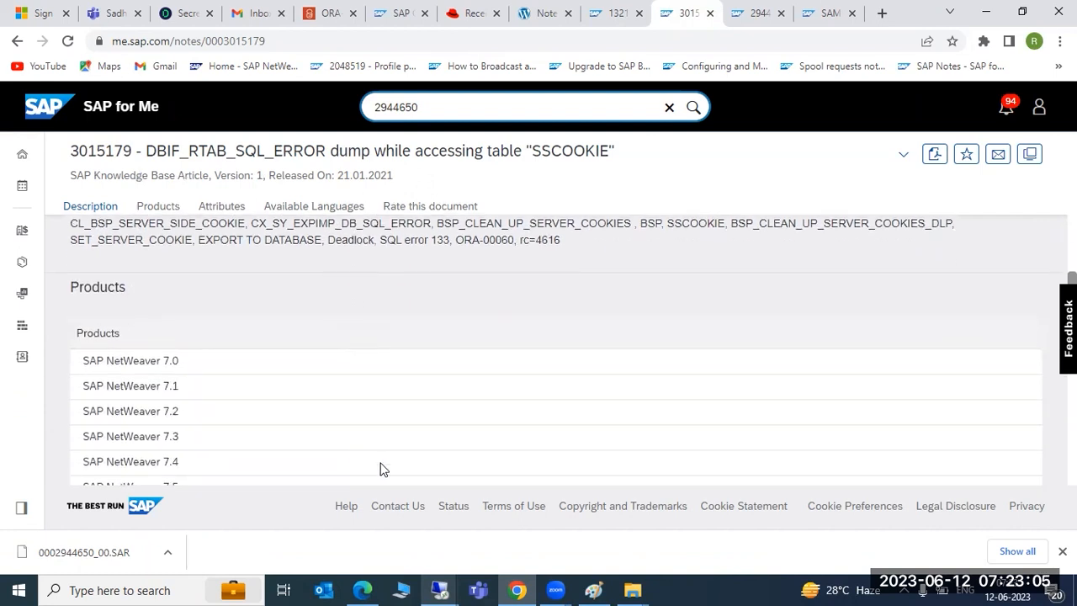
pyautogui.scroll(-10, 387, 463)
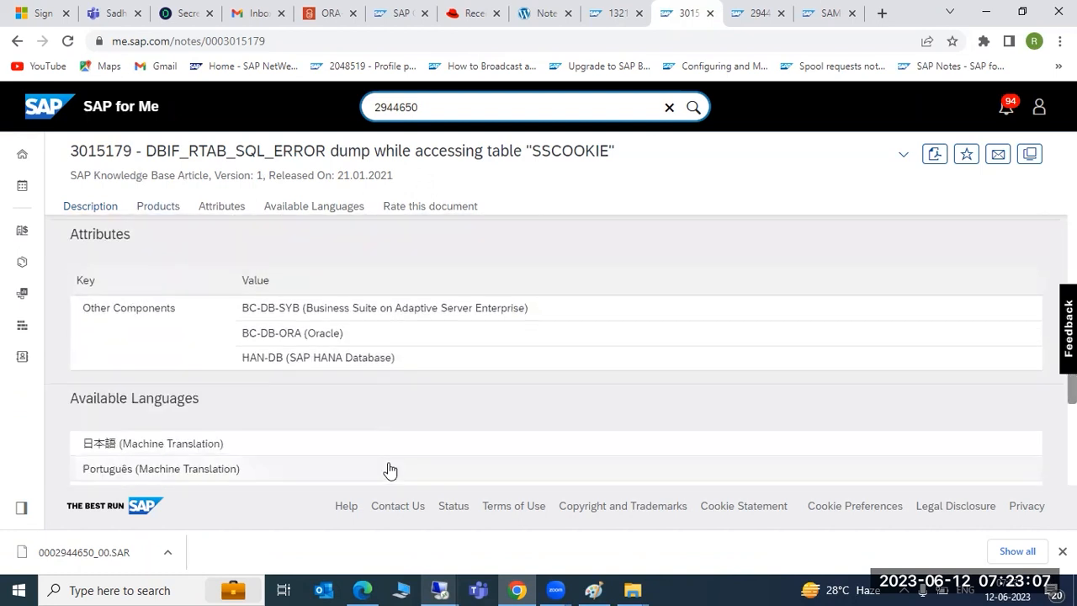
pyautogui.scroll(-3, 388, 465)
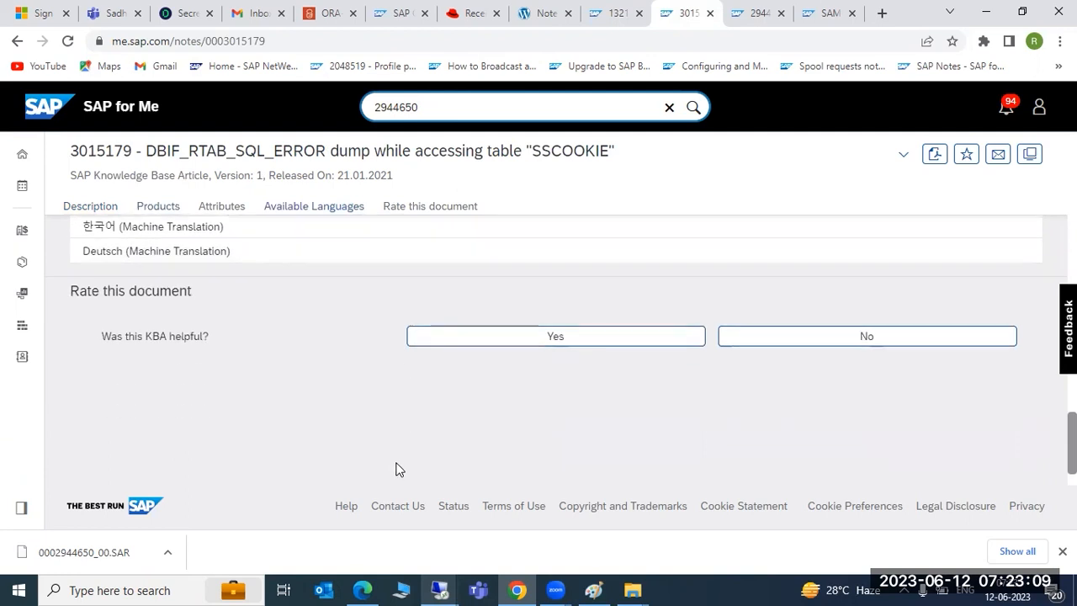
pyautogui.scroll(5, 395, 466)
pyautogui.scroll(10, 404, 463)
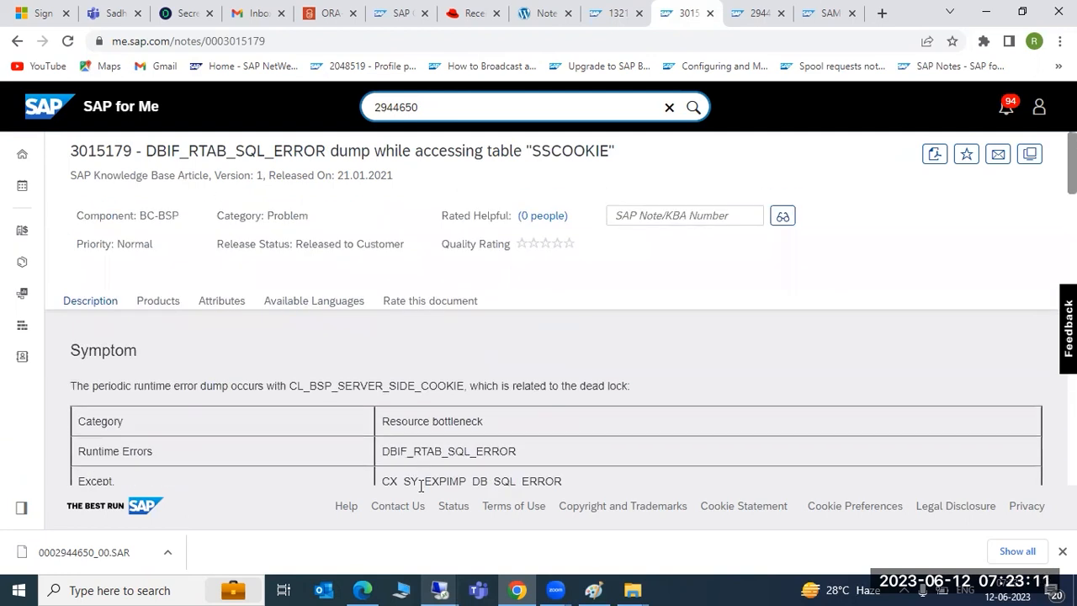
# Step: Open the 08:42:05 DBIF_RSQL_SQL_ERROR dump and view where it terminated
pyautogui.moveTo(475, 588)
pyautogui.click(574, 512)
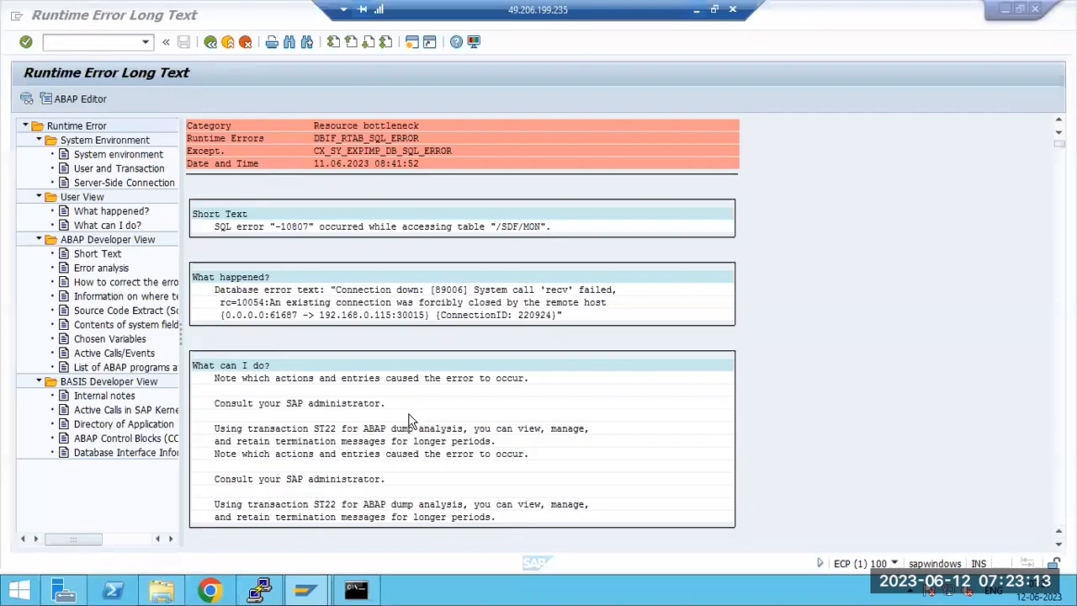
pyautogui.press('F3')
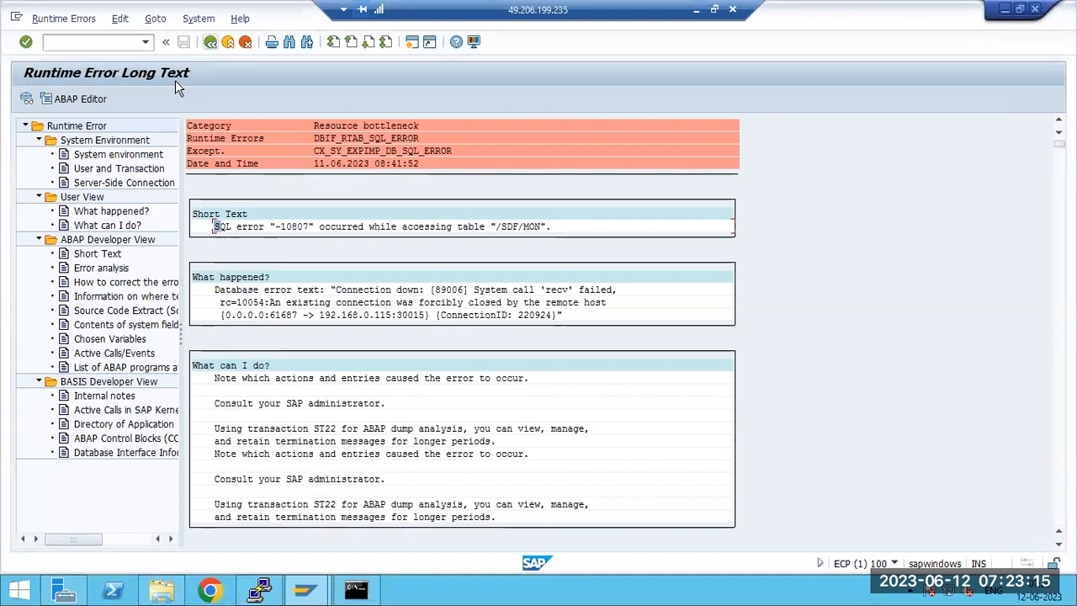
pyautogui.doubleClick(379, 189)
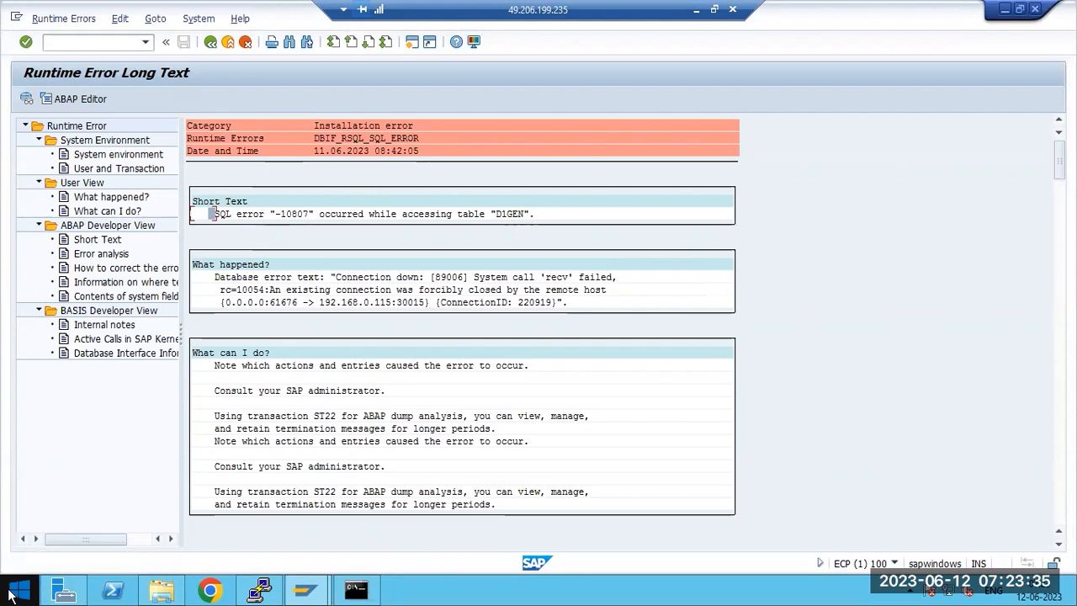
pyautogui.click(132, 284)
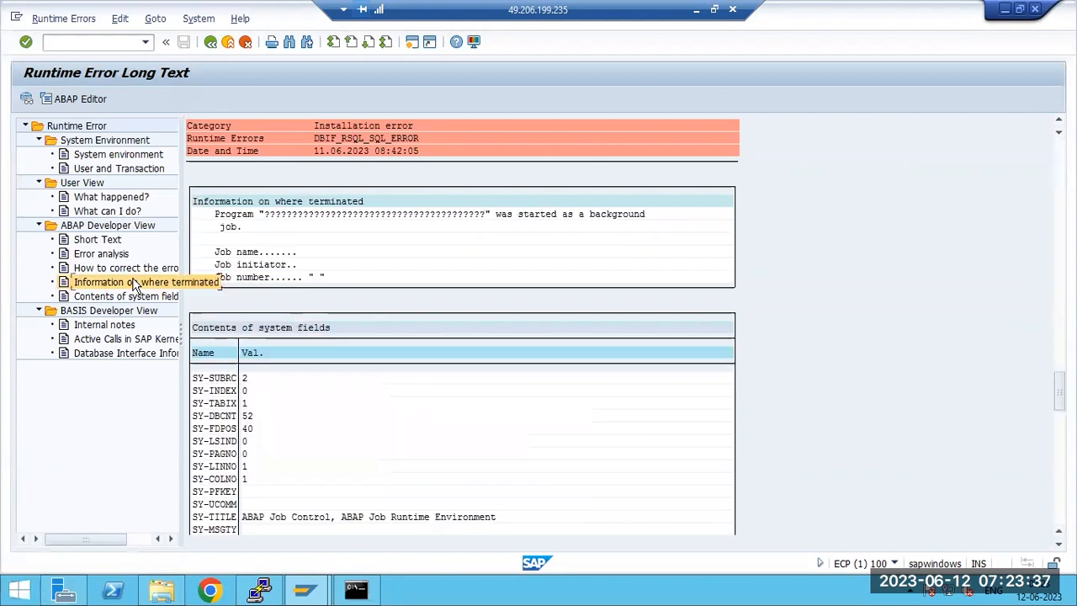
# Step: Enter /nsm37 to open the background job selection screen
pyautogui.click(183, 20)
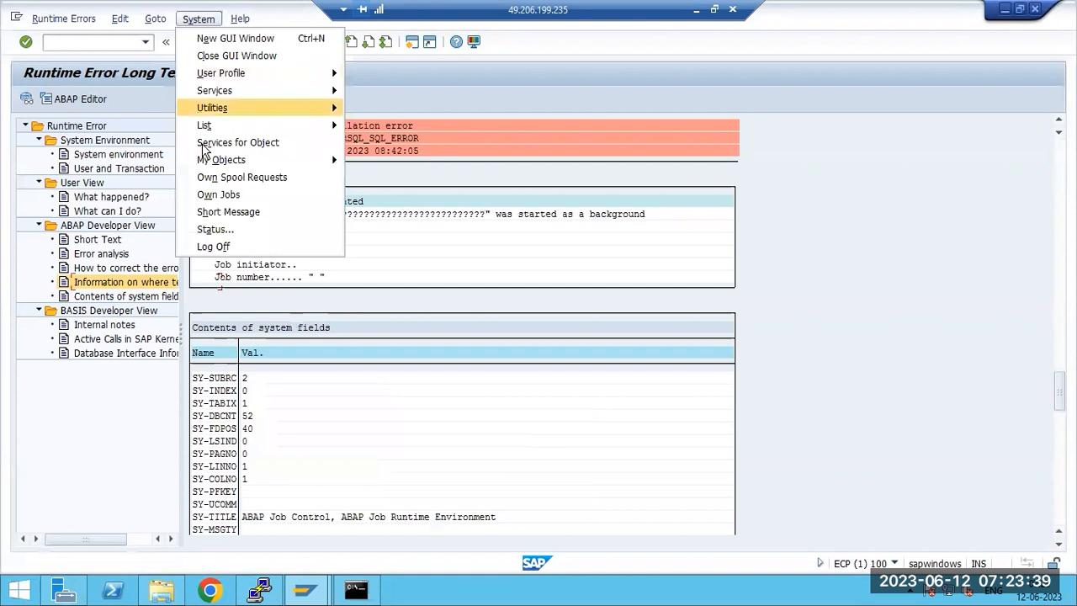
pyautogui.click(79, 43)
pyautogui.write('/nsm37')
pyautogui.press('Return')
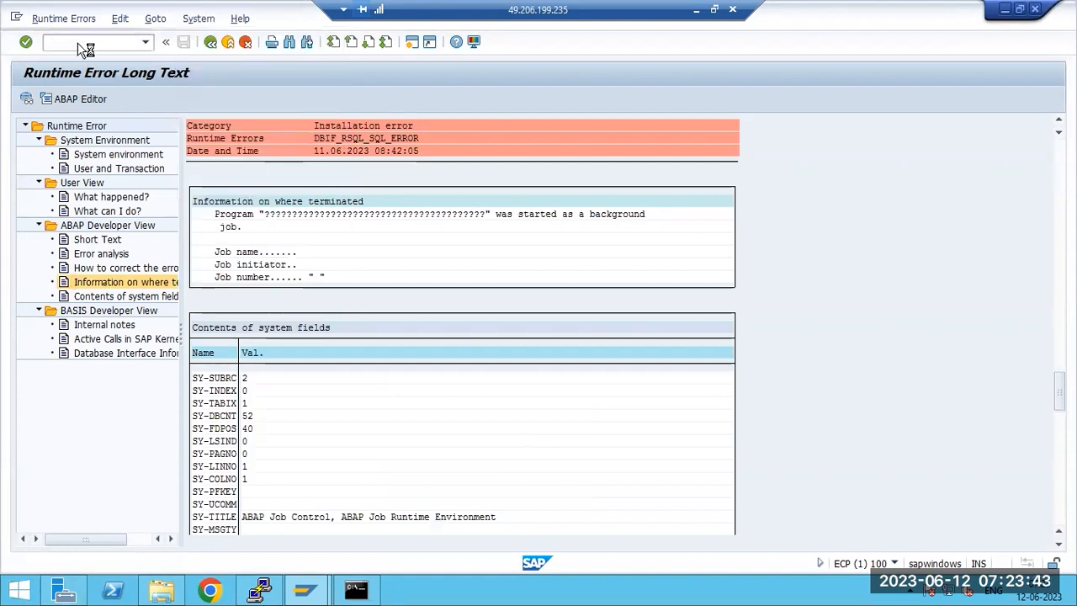
# Step: List only canceled background jobs for all users (user name *), excluding released, active and finished
pyautogui.click(40, 99)
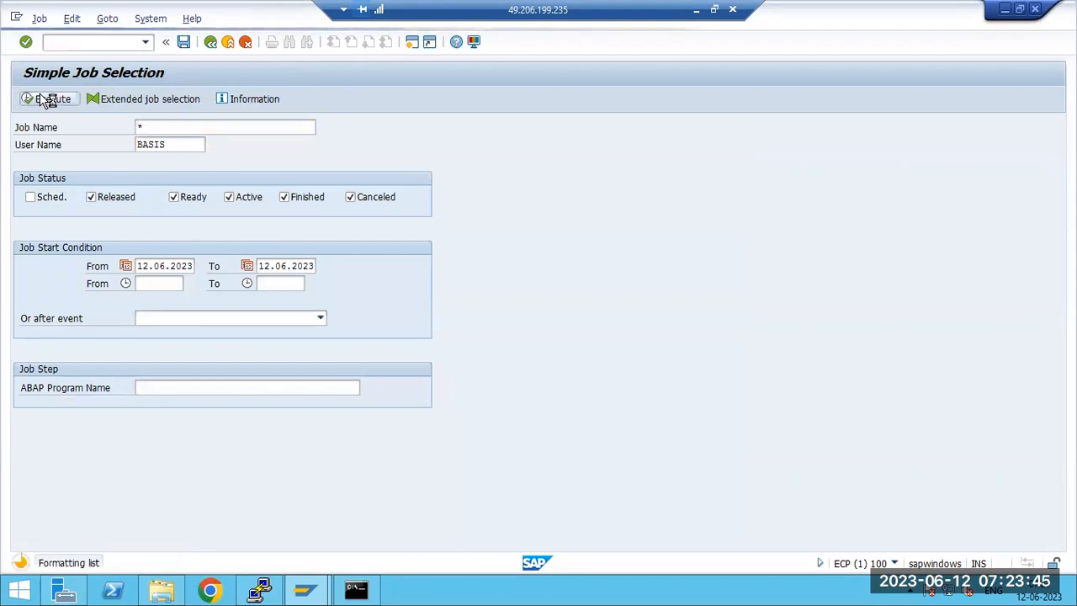
pyautogui.scroll(-3, 266, 433)
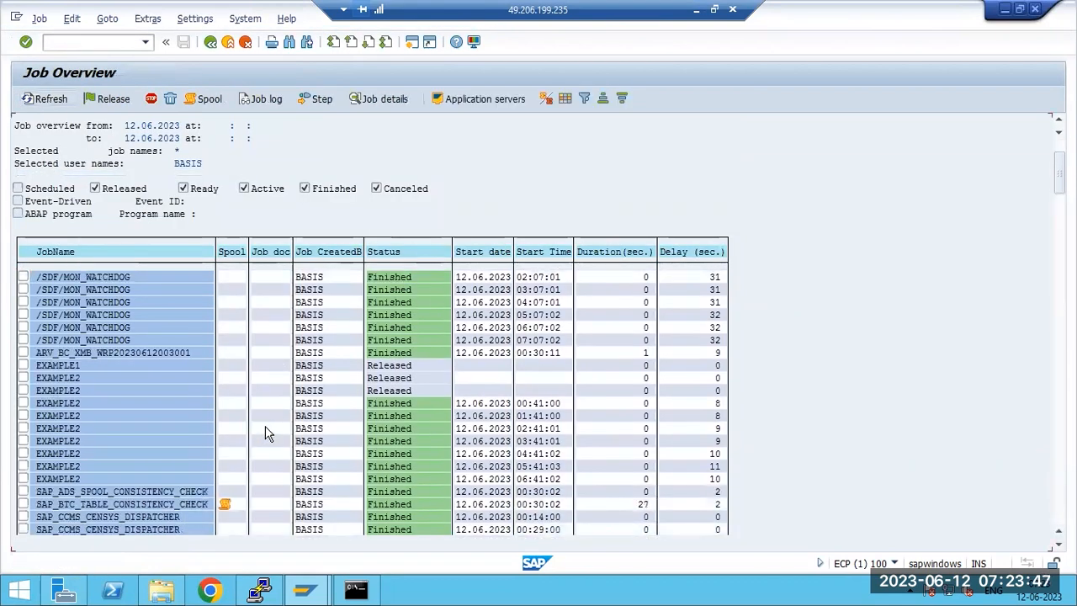
pyautogui.click(210, 41)
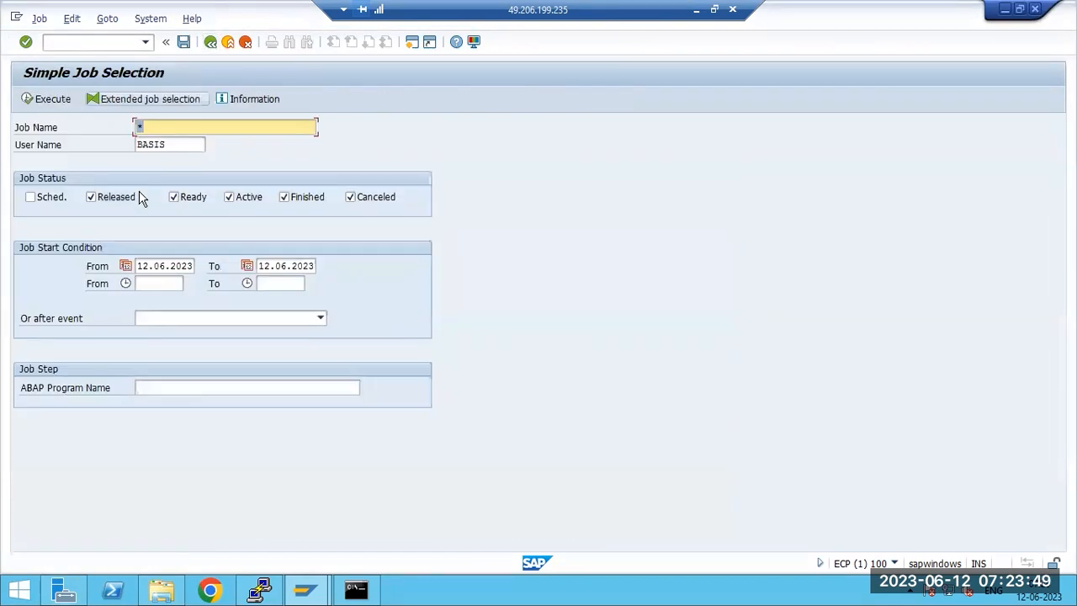
pyautogui.click(134, 197)
pyautogui.click(229, 197)
pyautogui.click(305, 197)
pyautogui.click(49, 97)
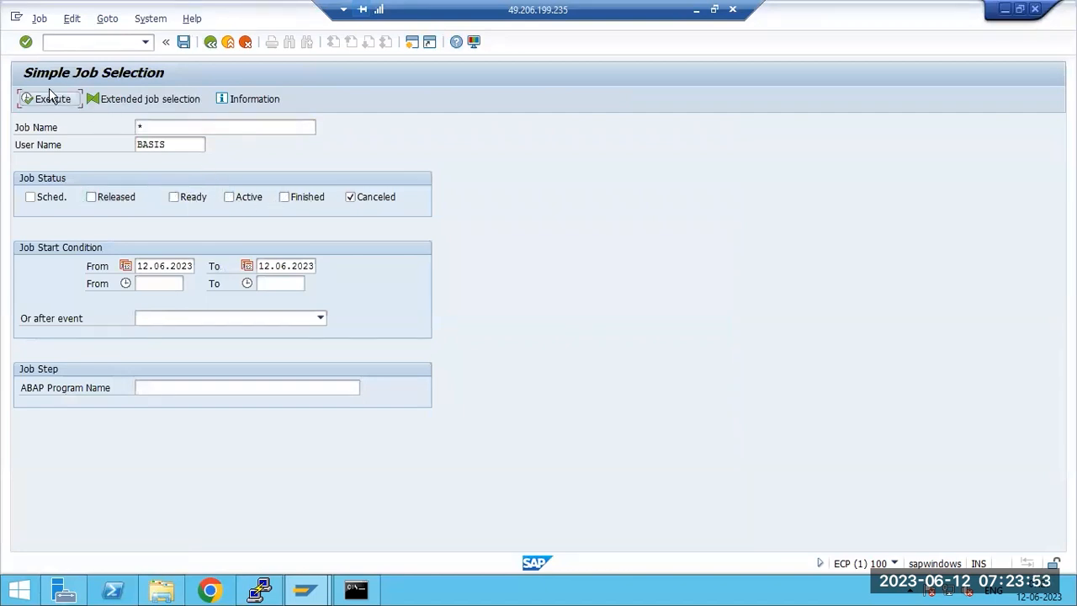
pyautogui.click(182, 145)
pyautogui.doubleClick(183, 145)
pyautogui.write('*')
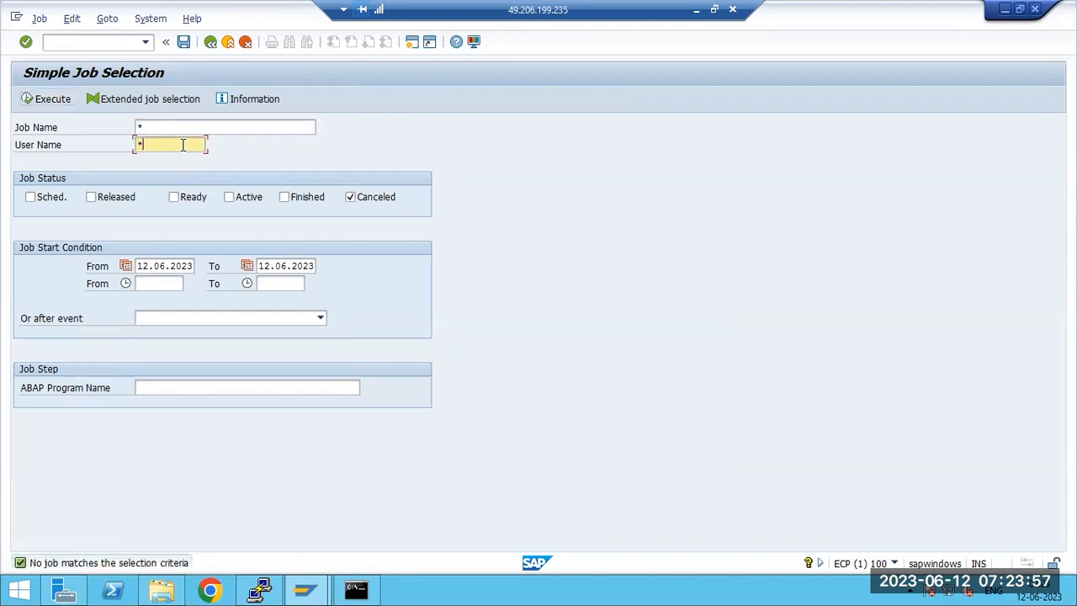
pyautogui.click(32, 101)
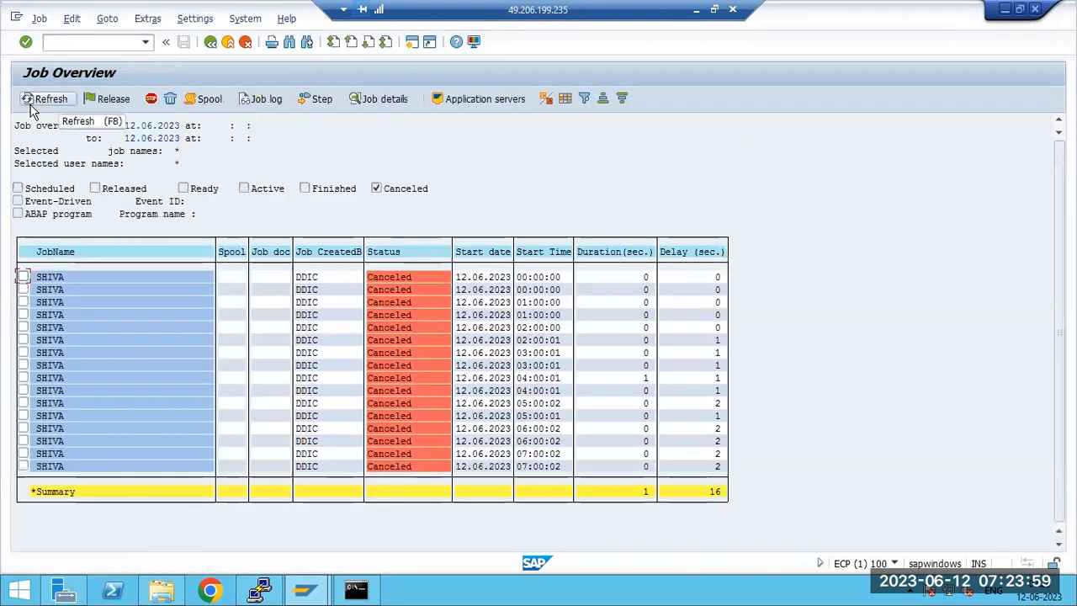
# Step: Open the first canceled job's log and copy its 'HTML template not found' error messages
pyautogui.doubleClick(59, 280)
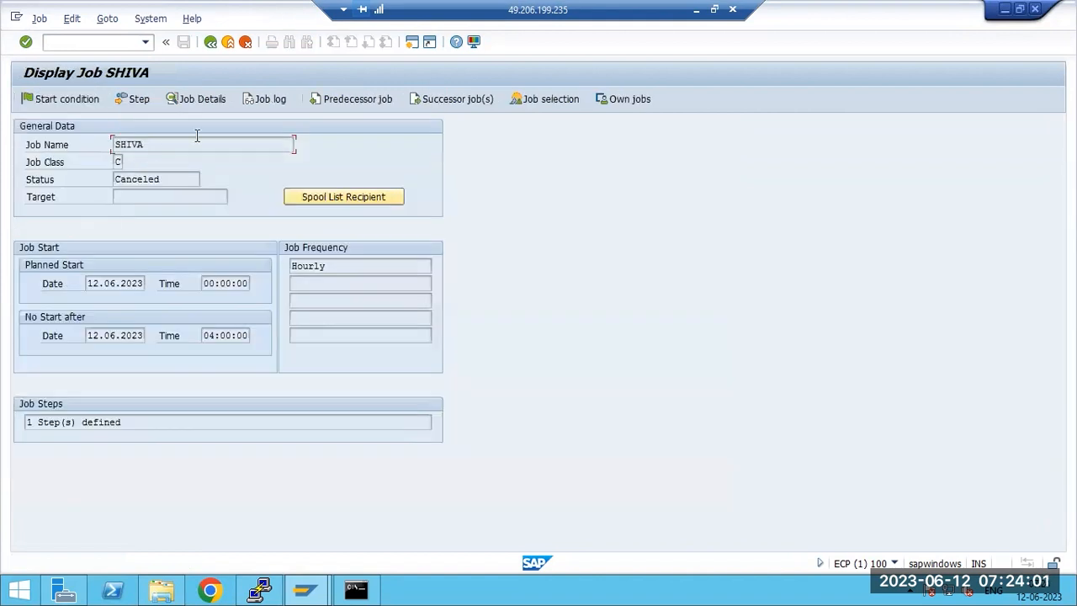
pyautogui.click(262, 99)
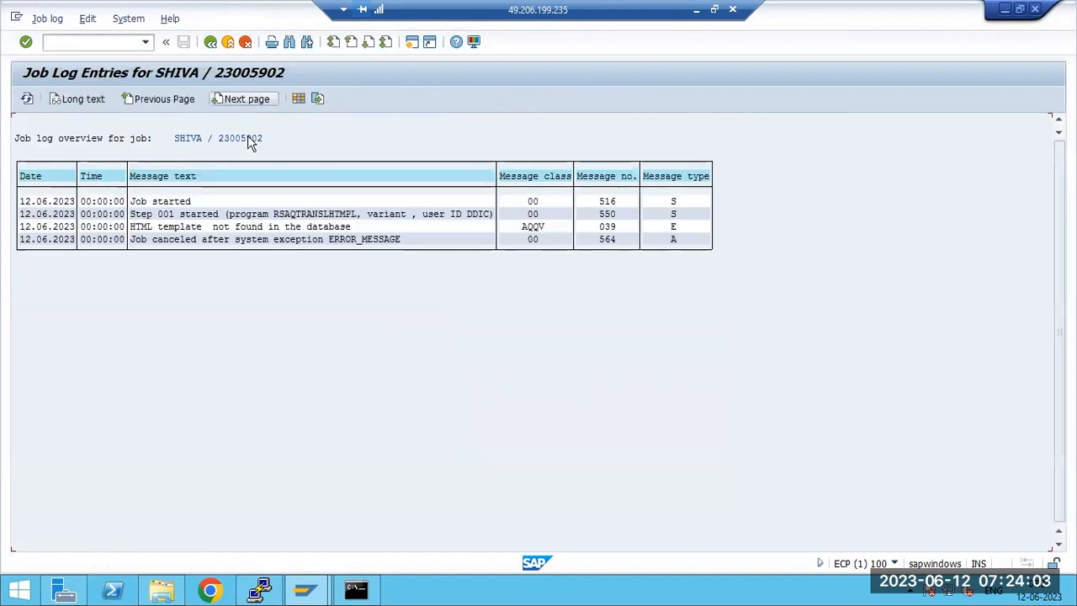
pyautogui.click(132, 226)
pyautogui.moveTo(130, 224); pyautogui.dragTo(423, 242)
pyautogui.hotkey('ctrl', 'c')
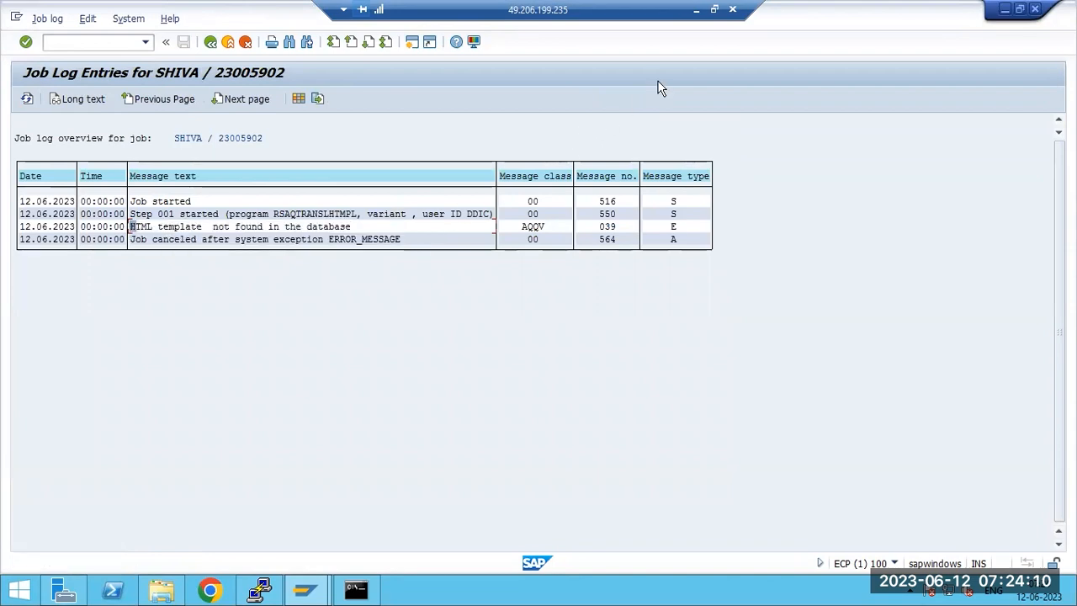
pyautogui.click(697, 11)
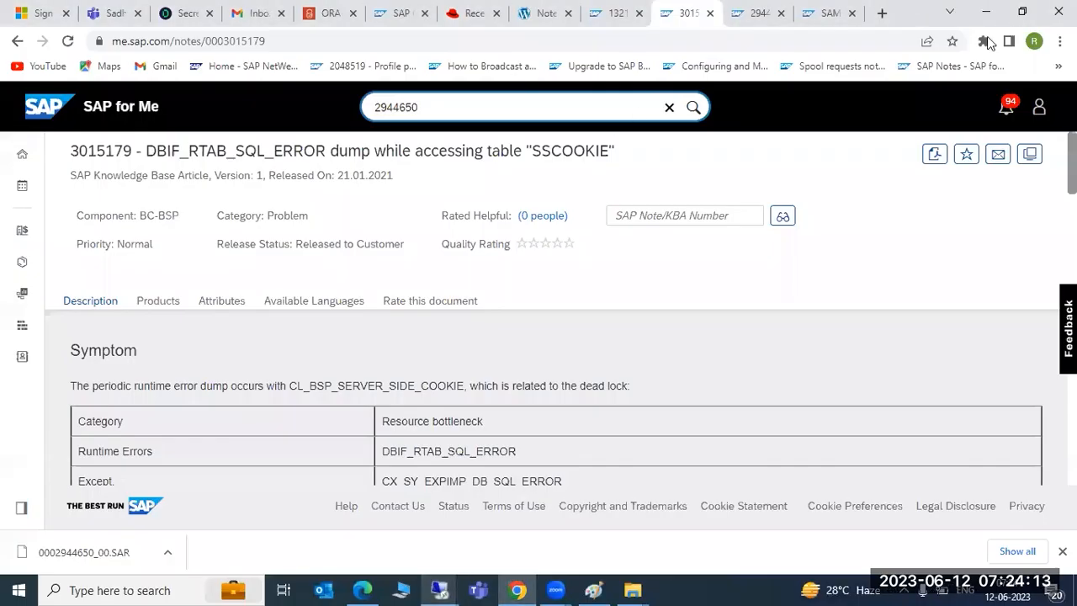
# Step: Search Google in a new tab for the copied HTML template error text
pyautogui.hotkey('ctrl', 't')
pyautogui.hotkey('ctrl', 'v')
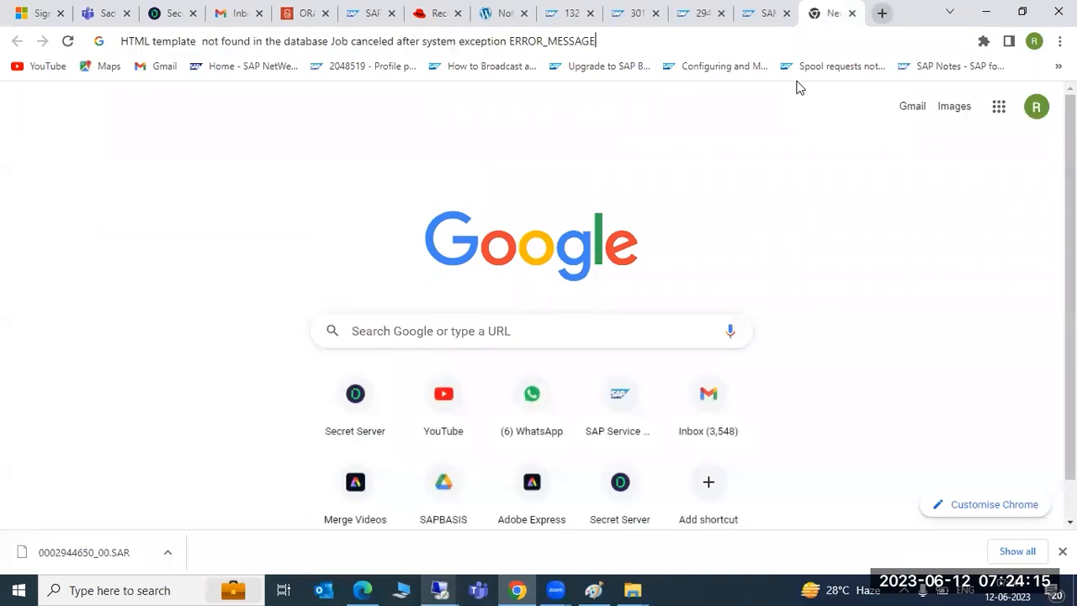
pyautogui.press('Return')
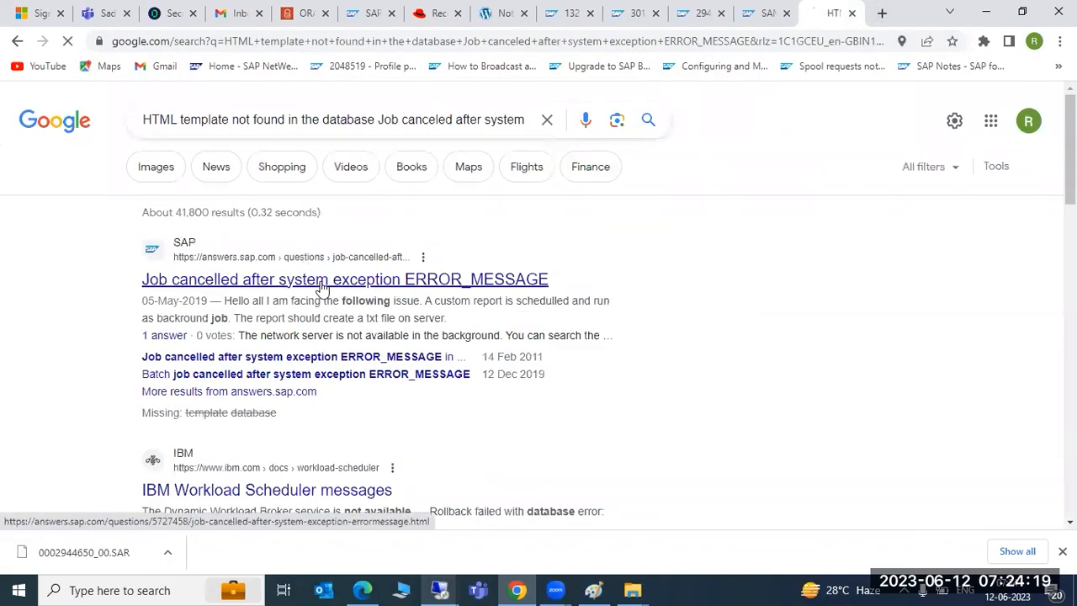
# Step: Read the answers.sap.com question about the error, then return to the results
pyautogui.click(323, 286)
pyautogui.scroll(-3, 285, 390)
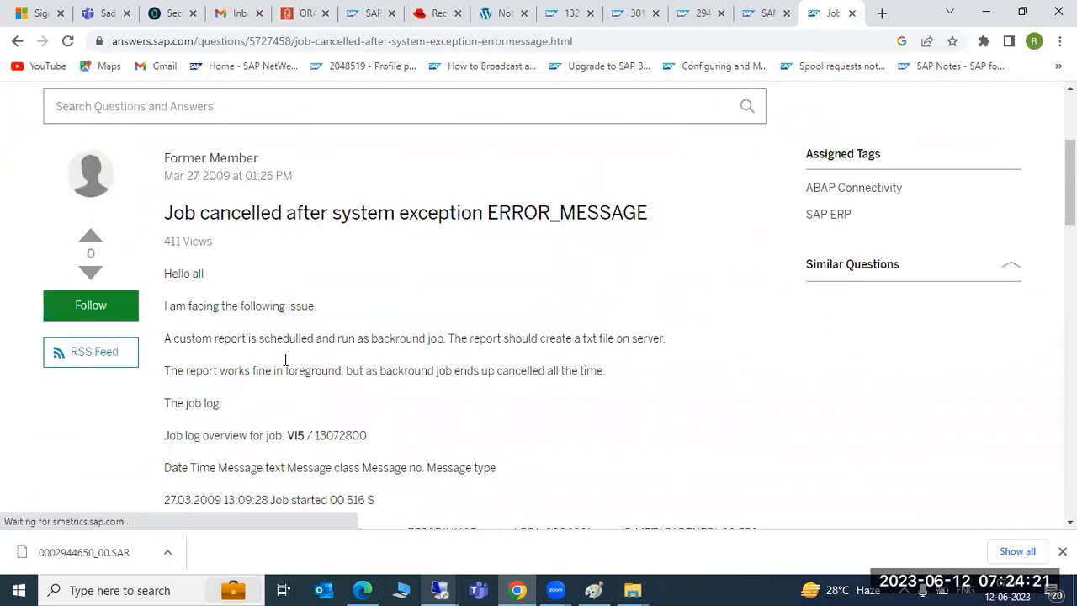
pyautogui.moveTo(360, 211); pyautogui.dragTo(436, 212)
pyautogui.scroll(-3, 413, 336)
pyautogui.scroll(-6, 413, 336)
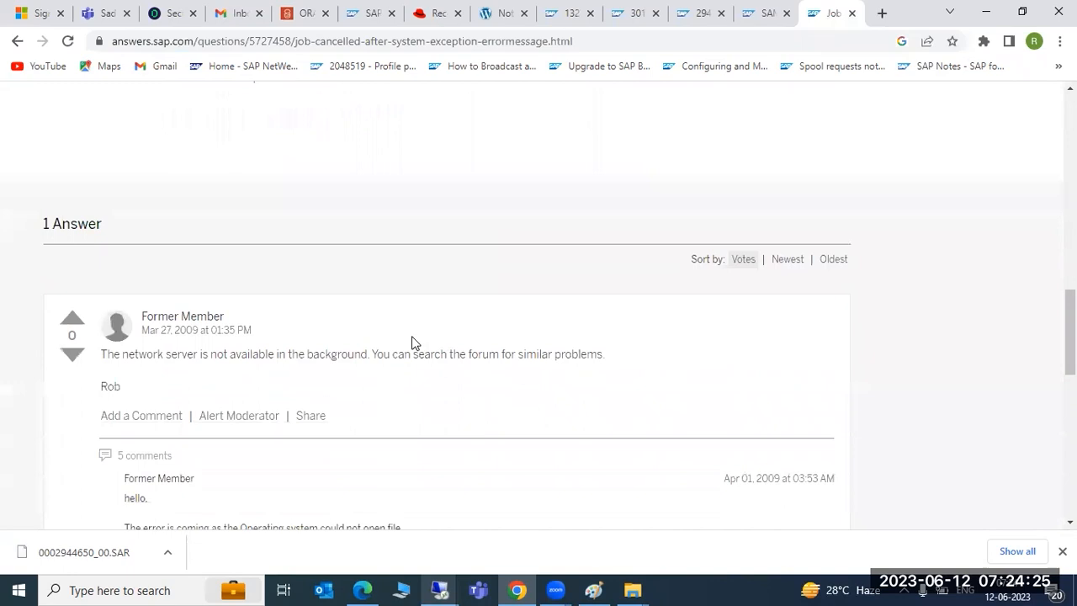
pyautogui.scroll(-1, 411, 343)
pyautogui.moveTo(207, 275); pyautogui.dragTo(480, 320)
pyautogui.scroll(-5, 483, 321)
pyautogui.scroll(-3, 484, 322)
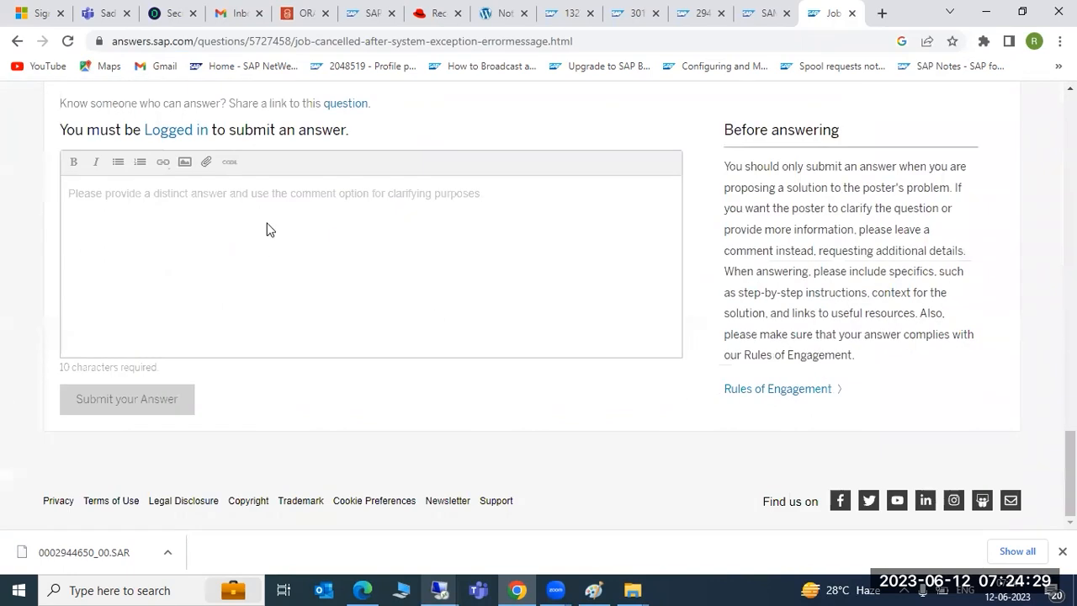
pyautogui.click(17, 42)
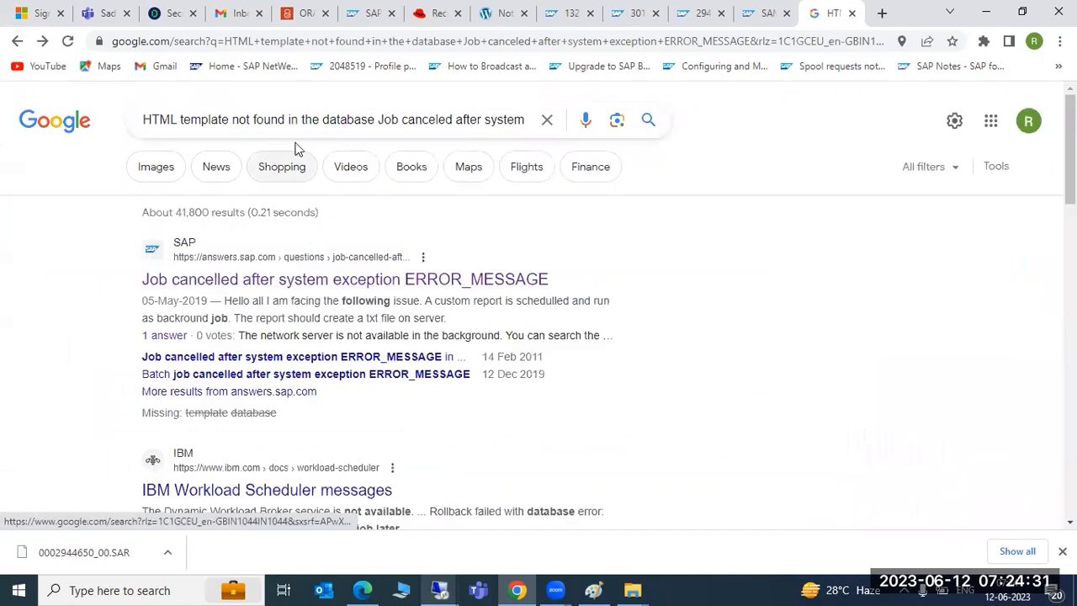
# Step: Remove 'Job canceled after system' from the query and search again
pyautogui.moveTo(387, 123); pyautogui.dragTo(181, 123)
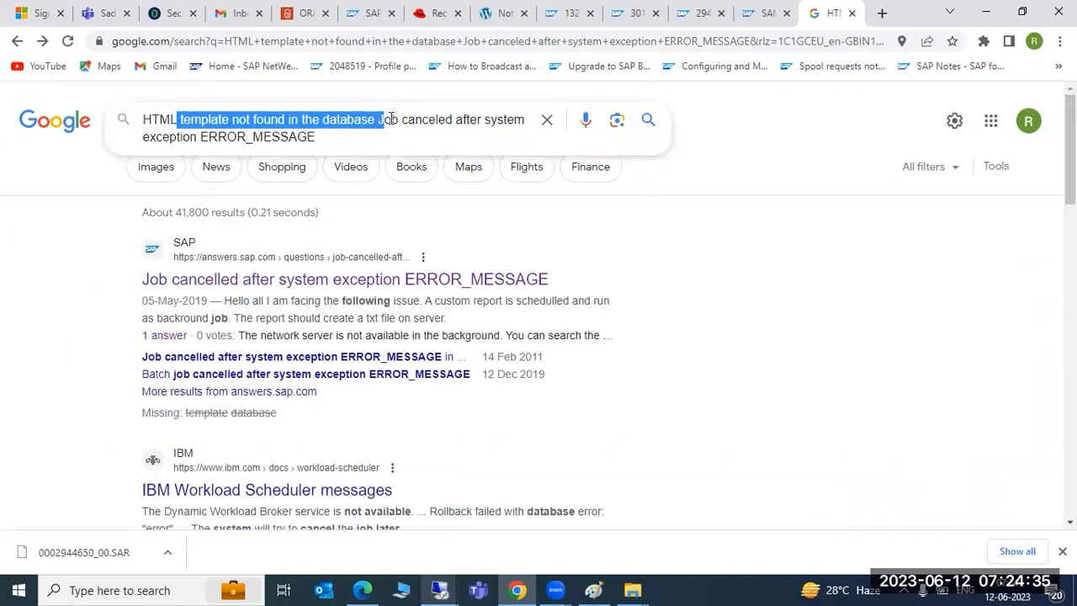
pyautogui.click(397, 123)
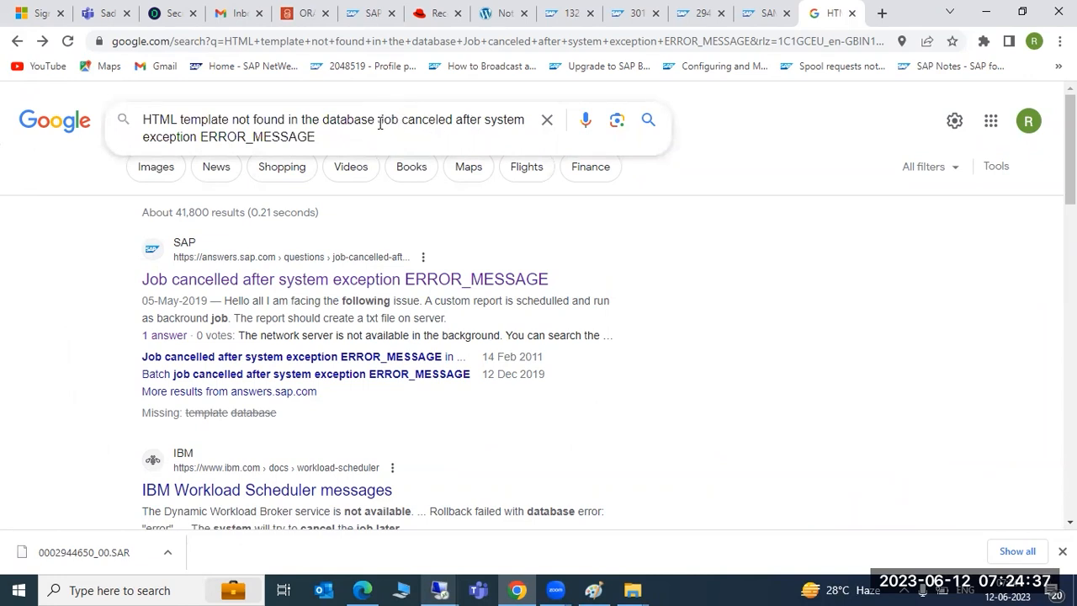
pyautogui.moveTo(379, 123); pyautogui.dragTo(863, 107)
pyautogui.press('BackSpace')
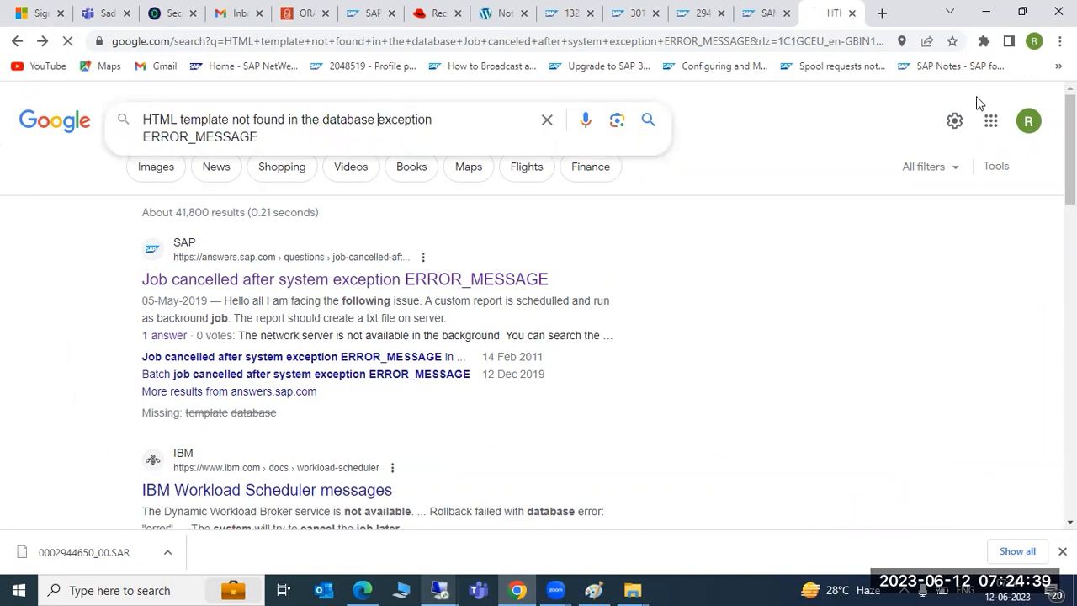
pyautogui.press('Return')
pyautogui.scroll(-4, 592, 305)
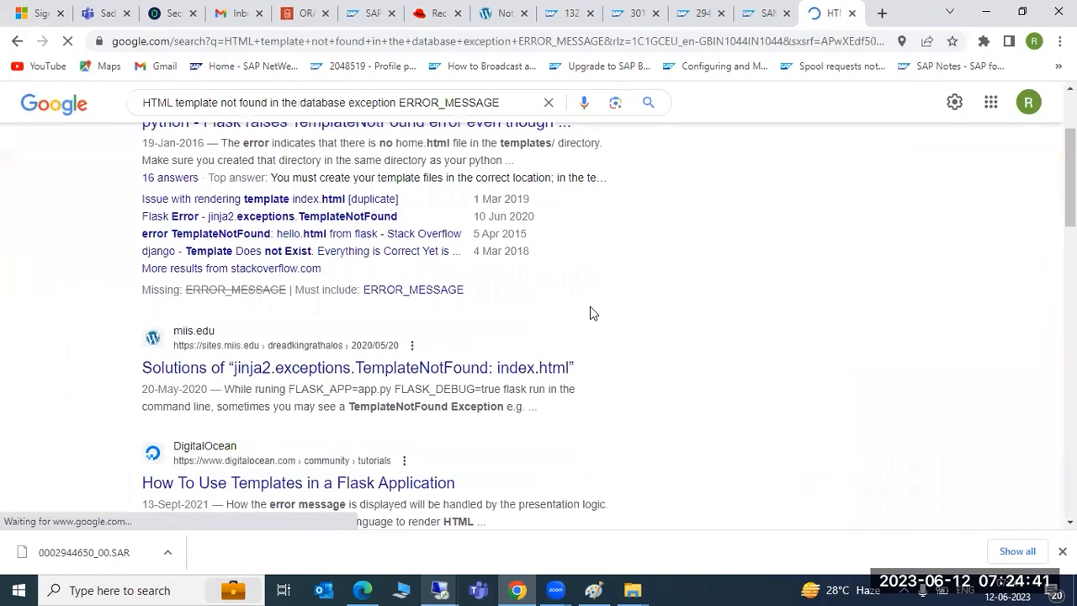
pyautogui.moveTo(443, 589)
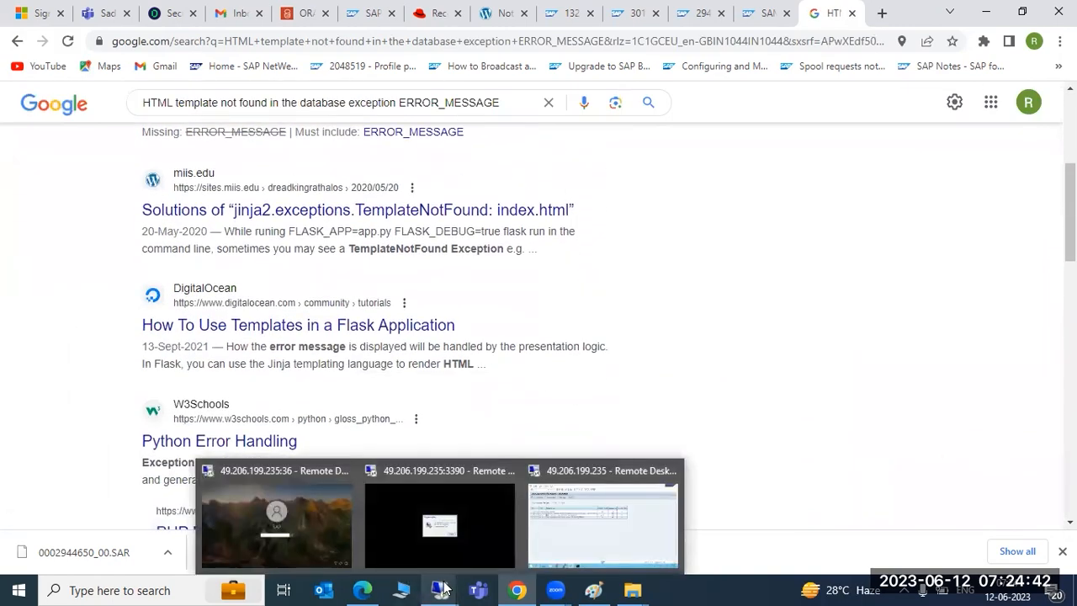
pyautogui.click(572, 531)
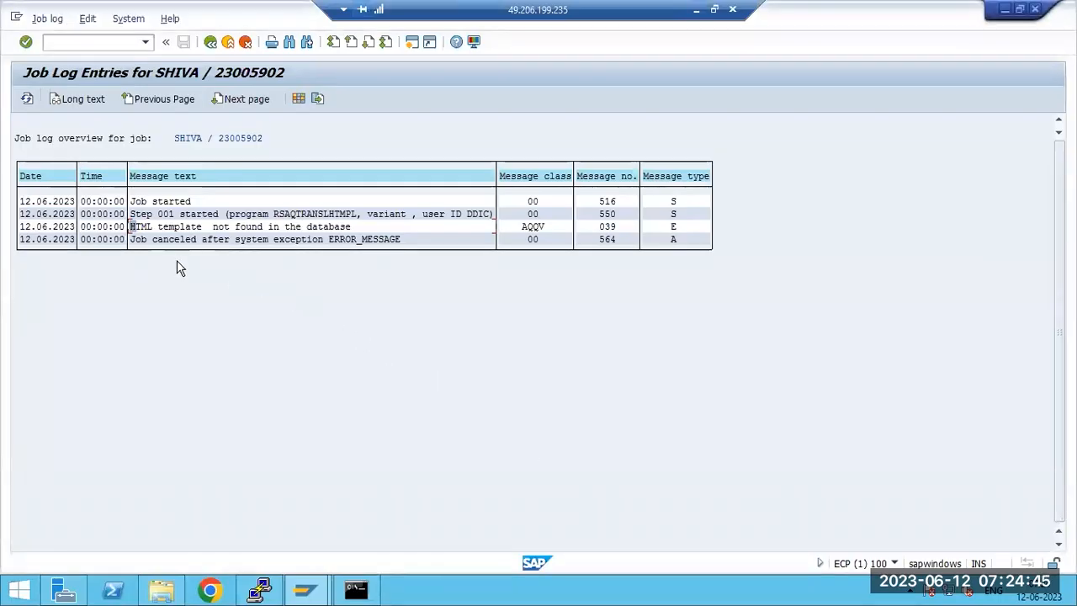
# Step: Back out of the job log to SAP Easy Access and bring the SAP window to front
pyautogui.click(211, 42)
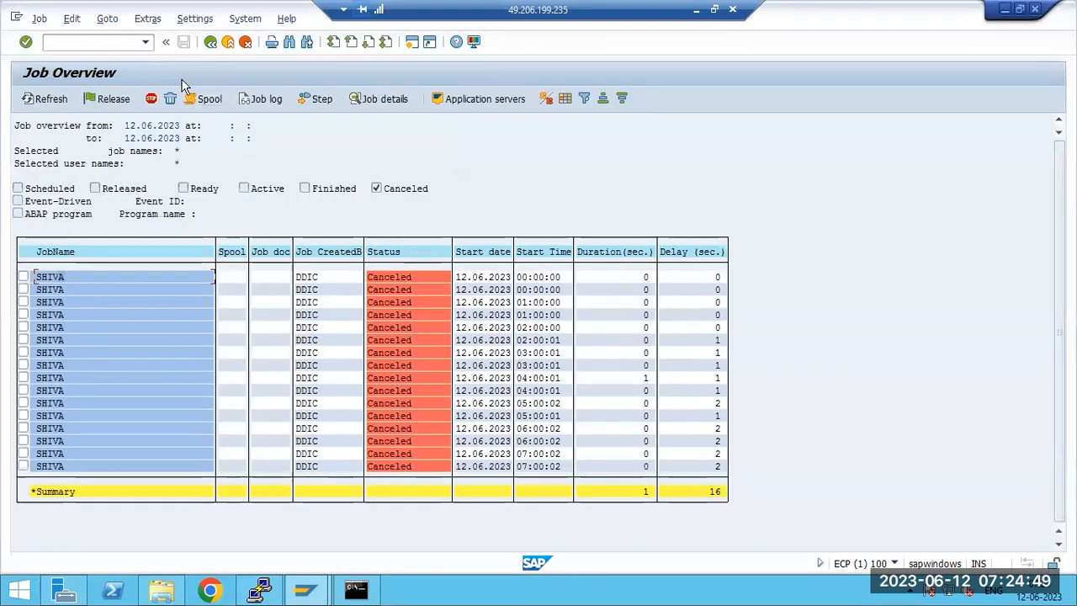
pyautogui.press('F3')
pyautogui.press('F3')
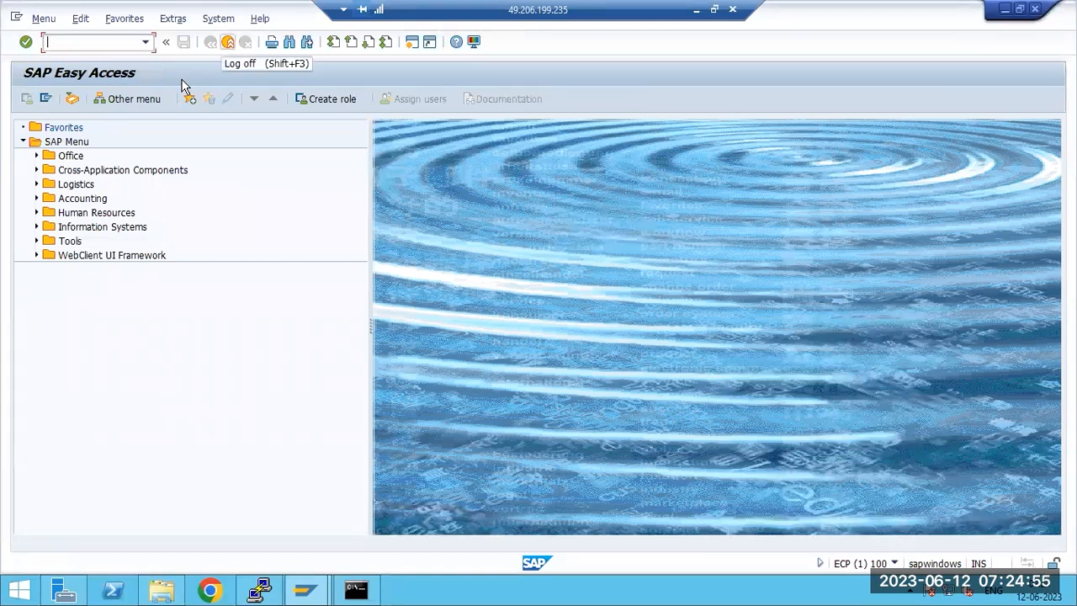
pyautogui.click(210, 591)
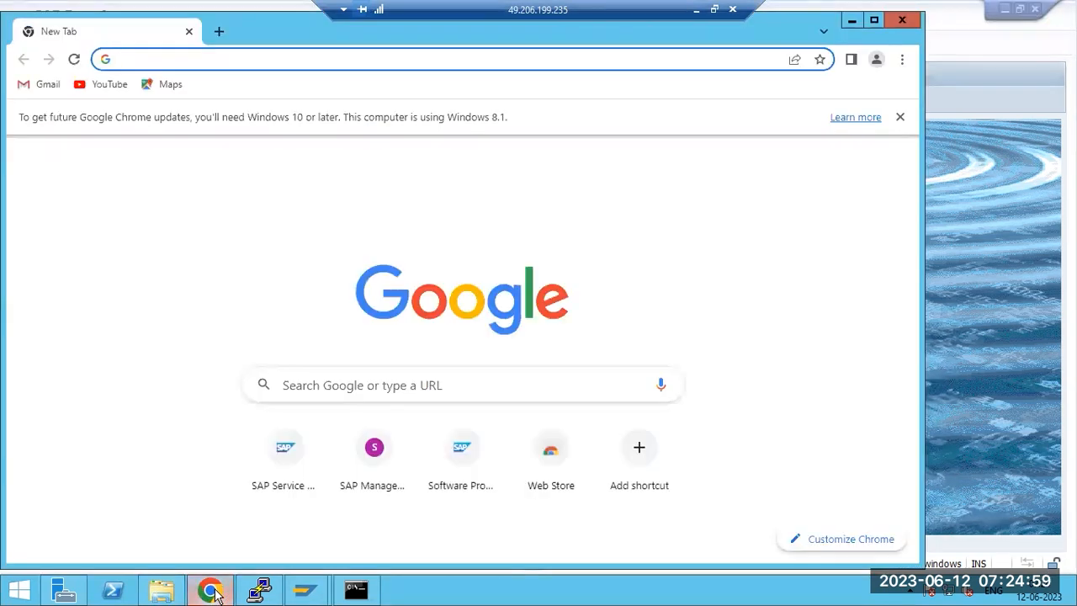
pyautogui.click(696, 9)
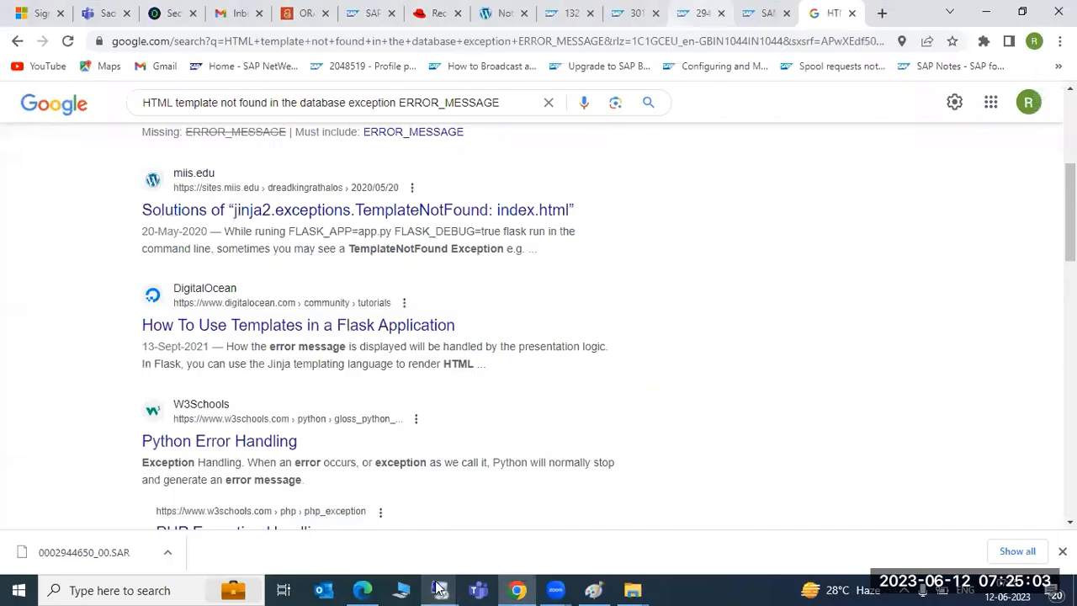
pyautogui.moveTo(439, 589)
pyautogui.click(601, 520)
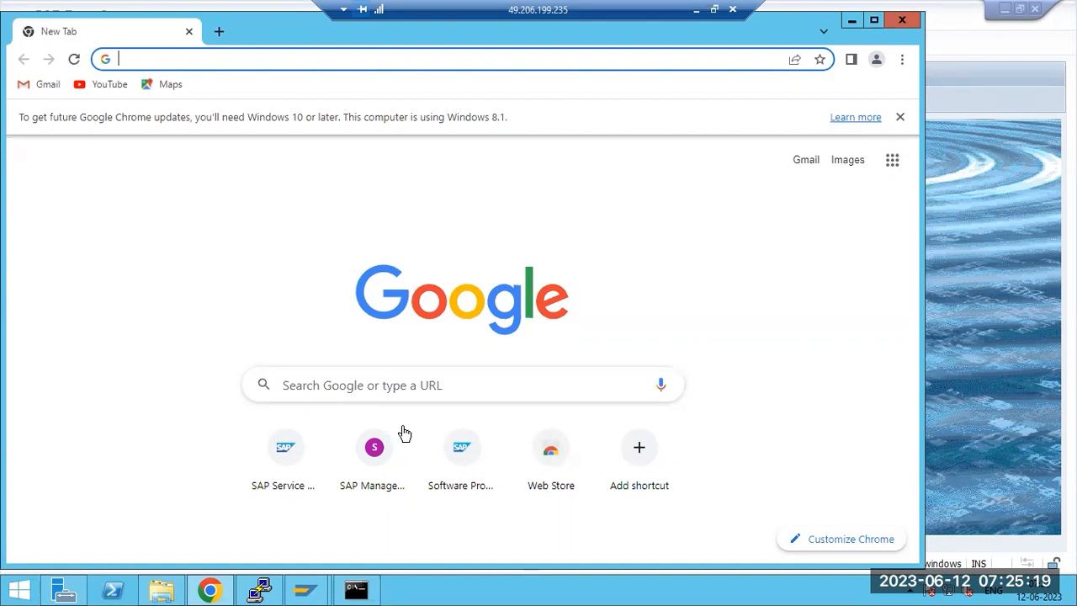
pyautogui.click(973, 295)
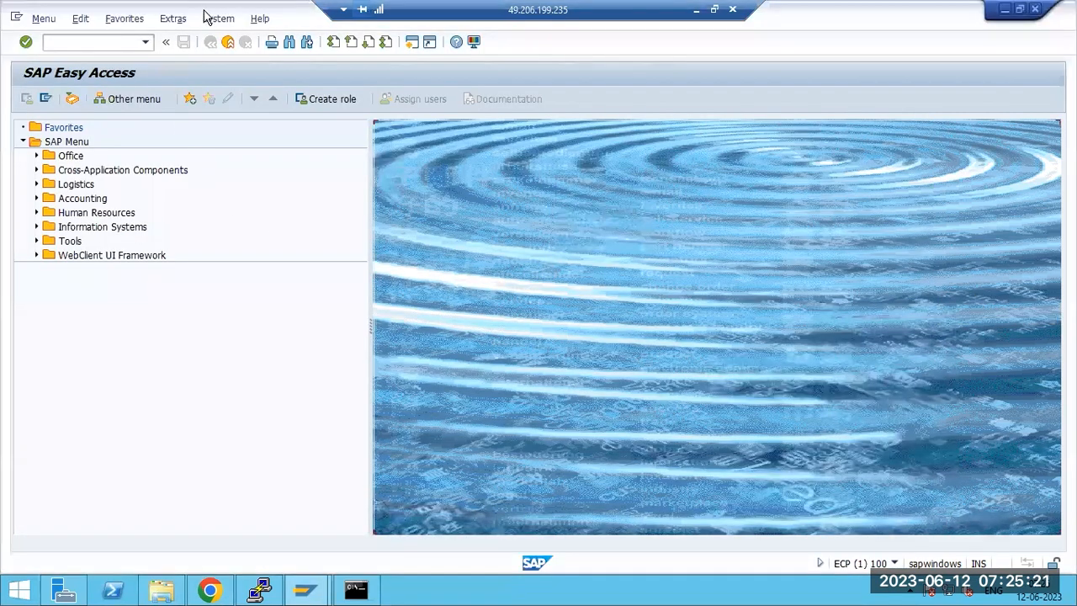
pyautogui.click(211, 18)
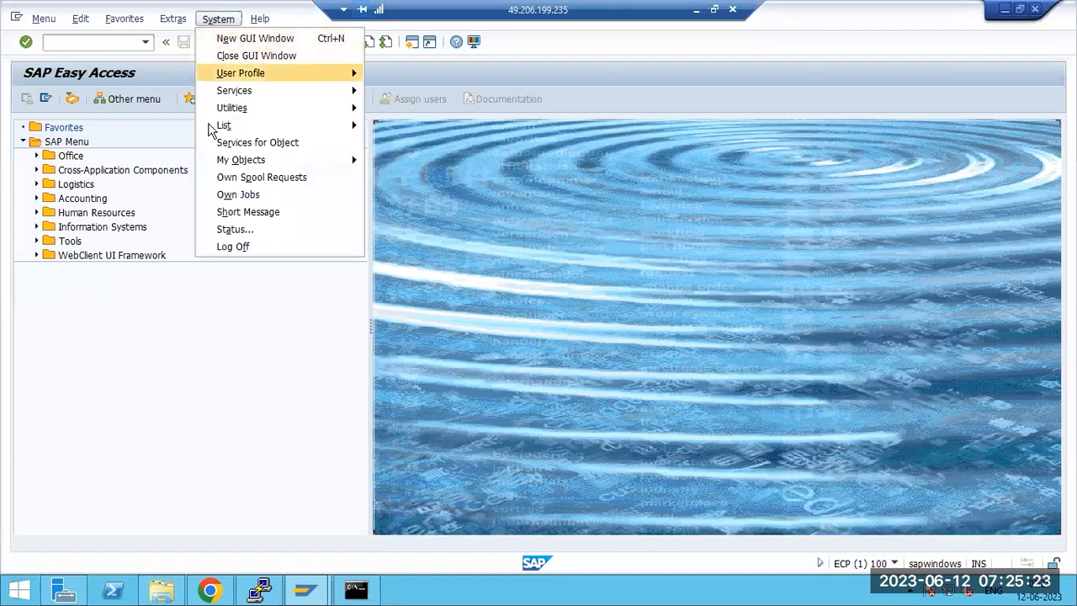
# Step: Under System > Status, check the installed component versions, noting SAP_BASIS release 750 at SP 0001
pyautogui.click(225, 230)
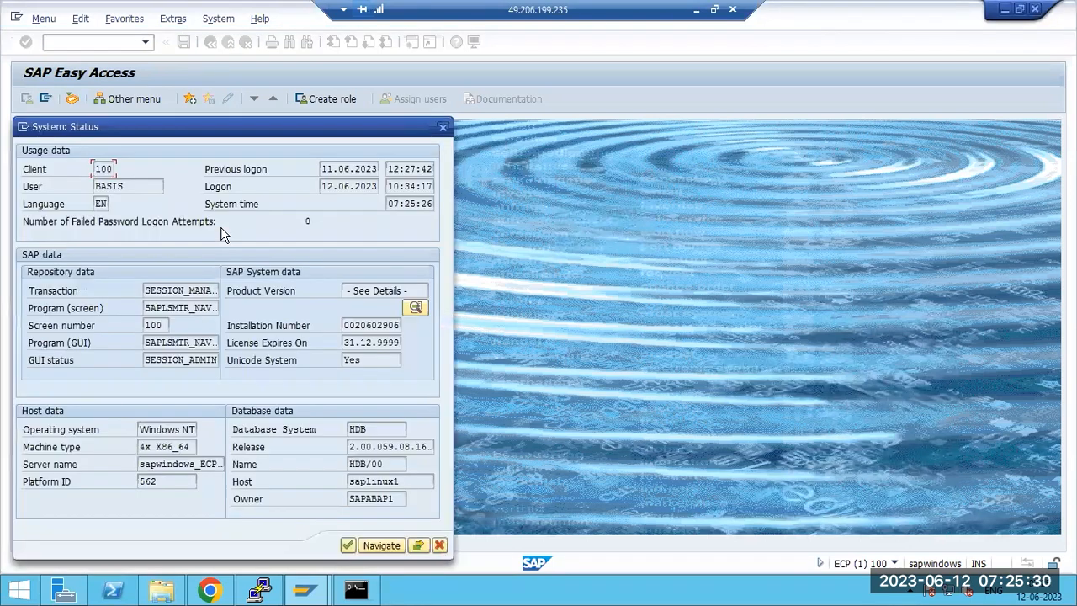
pyautogui.click(415, 308)
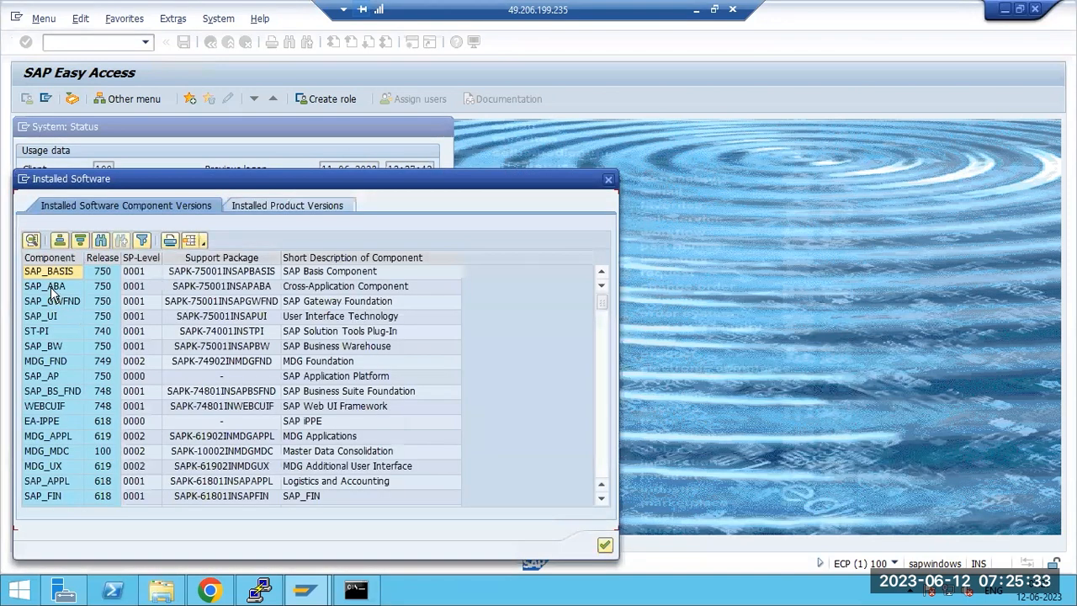
pyautogui.click(134, 273)
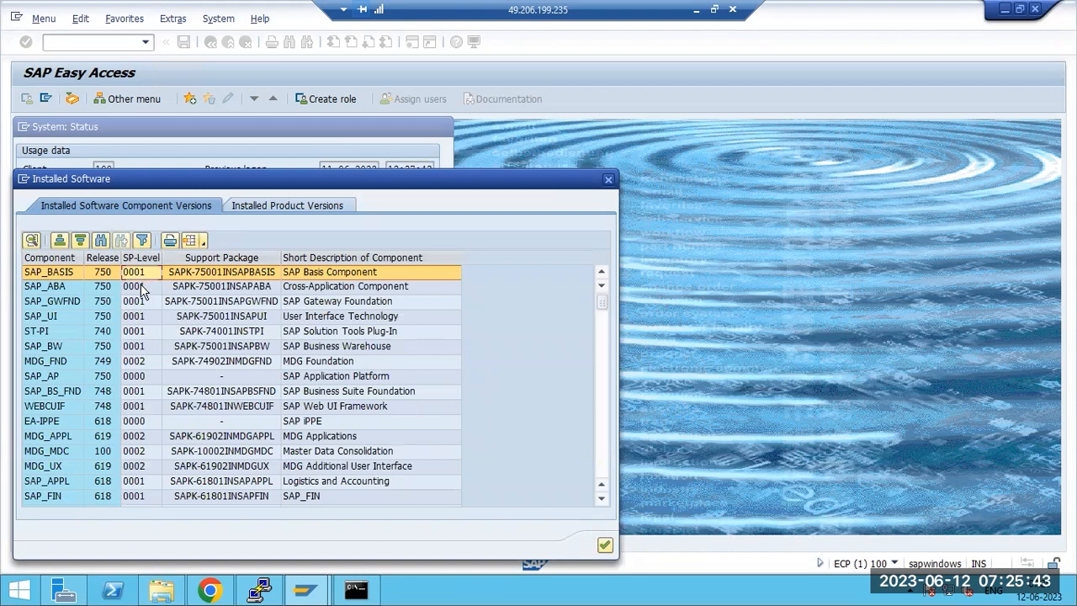
pyautogui.scroll(-10, 135, 404)
pyautogui.scroll(10, 135, 421)
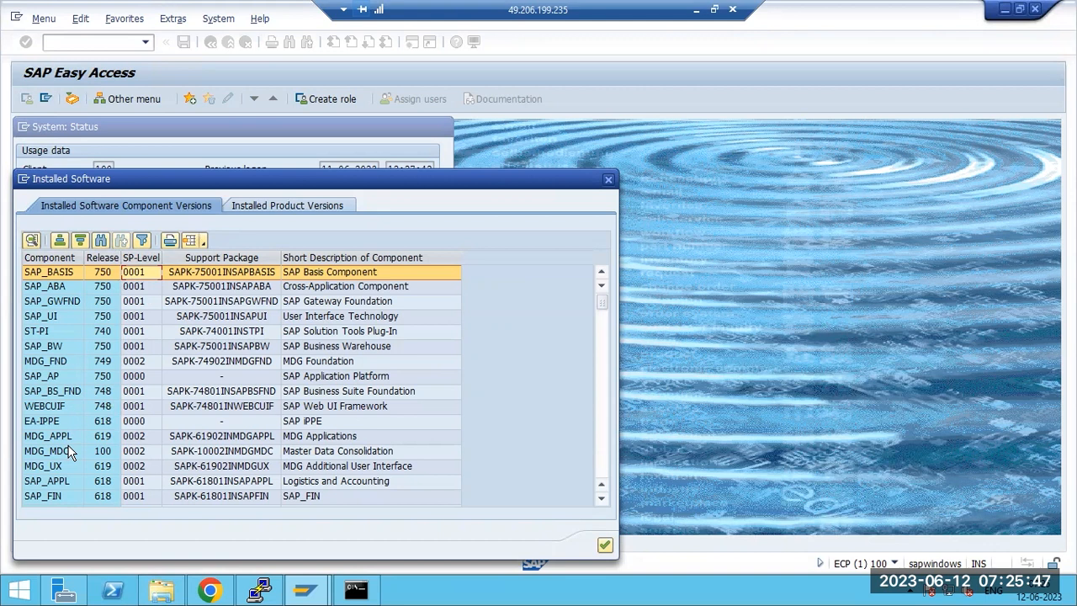
pyautogui.click(135, 258)
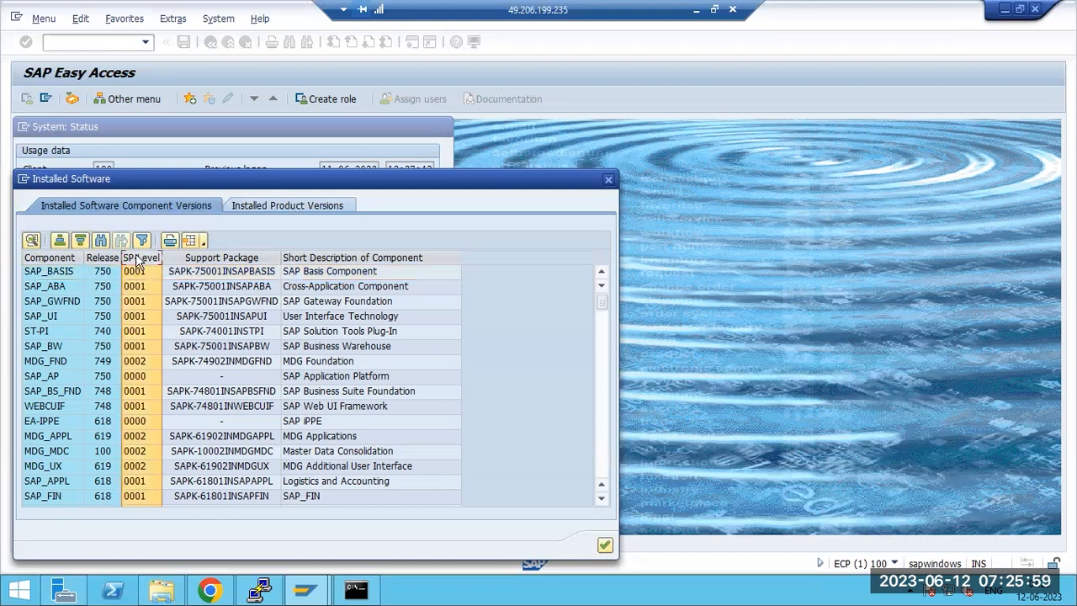
pyautogui.click(98, 258)
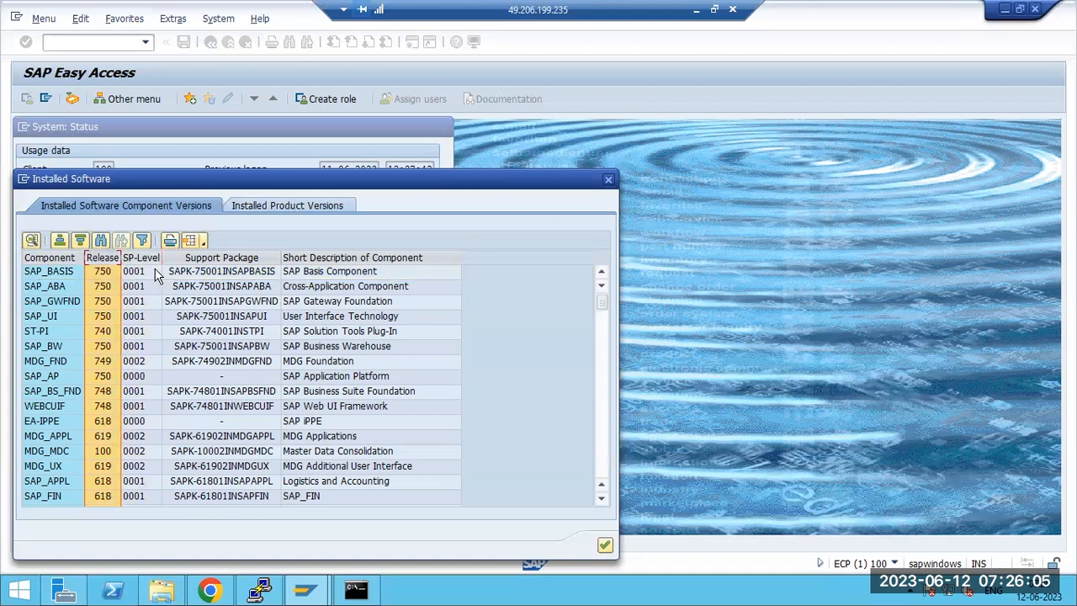
pyautogui.click(42, 273)
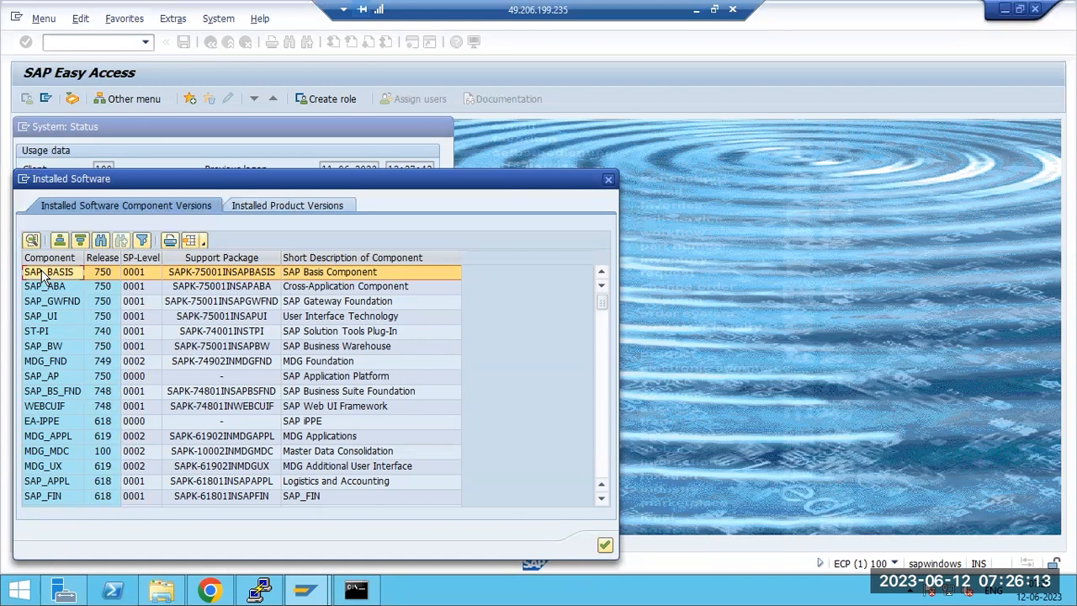
pyautogui.scroll(-10, 67, 362)
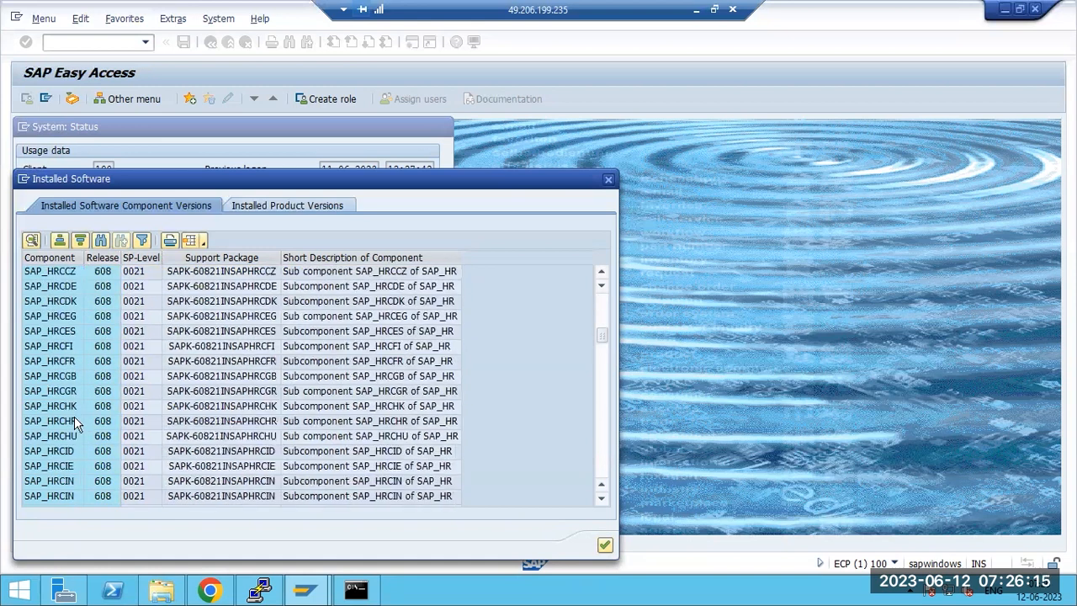
pyautogui.scroll(10, 74, 417)
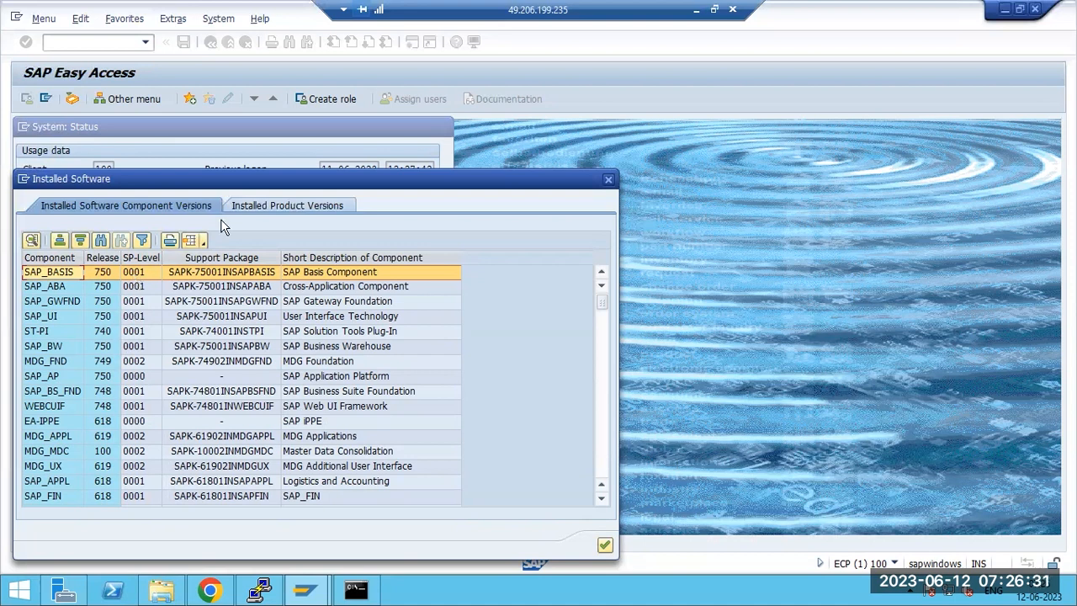
pyautogui.click(696, 10)
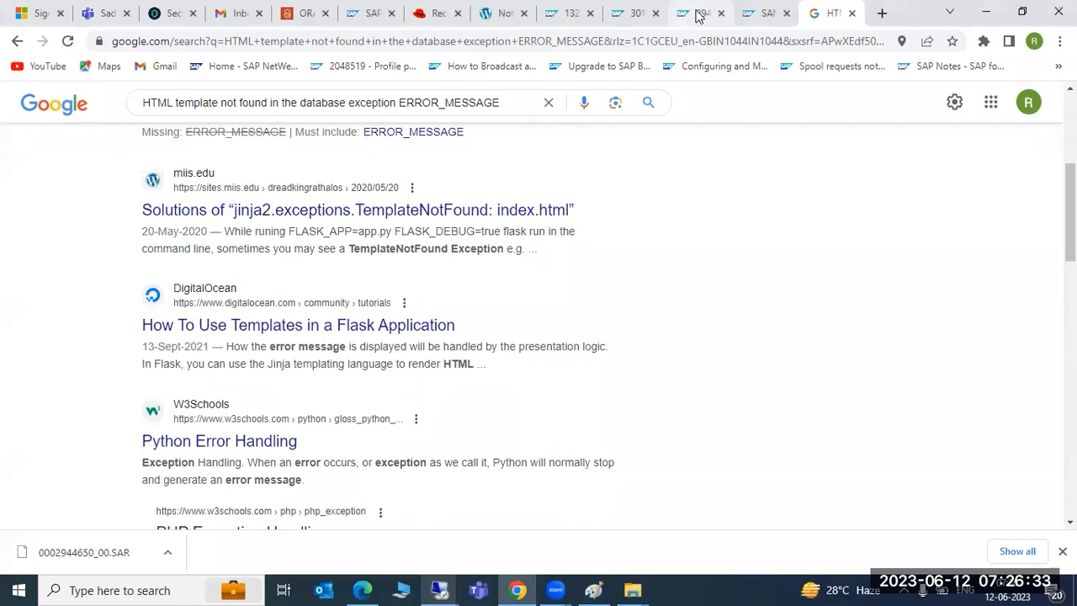
# Step: Add 'Patch' and 'SP SPS' lines under 'SNOTE -' in the Paint upgrade notes
pyautogui.click(593, 590)
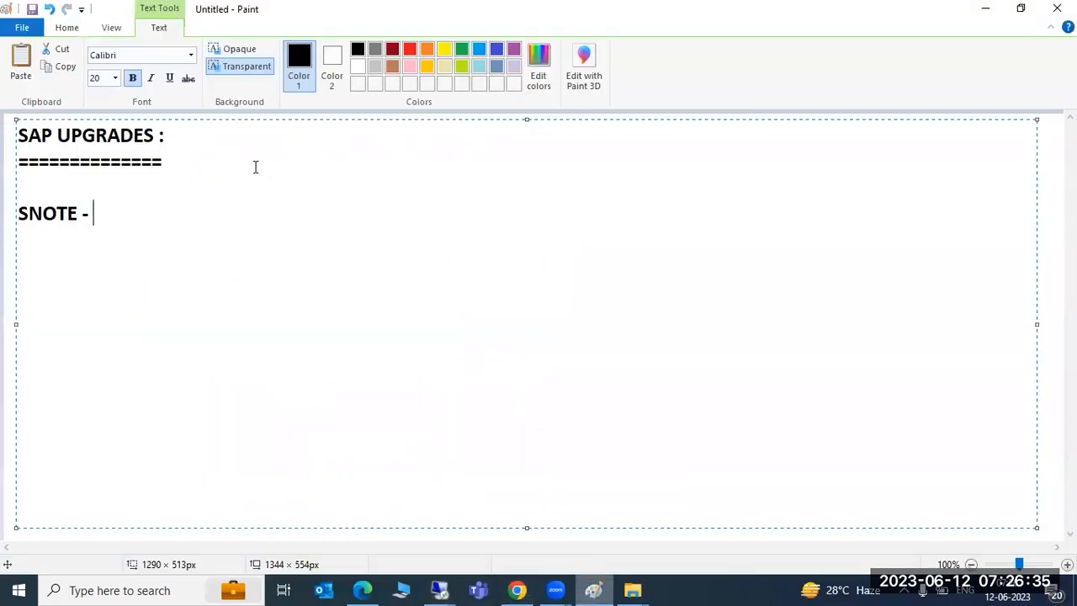
pyautogui.press('Return')
pyautogui.write('Patch')
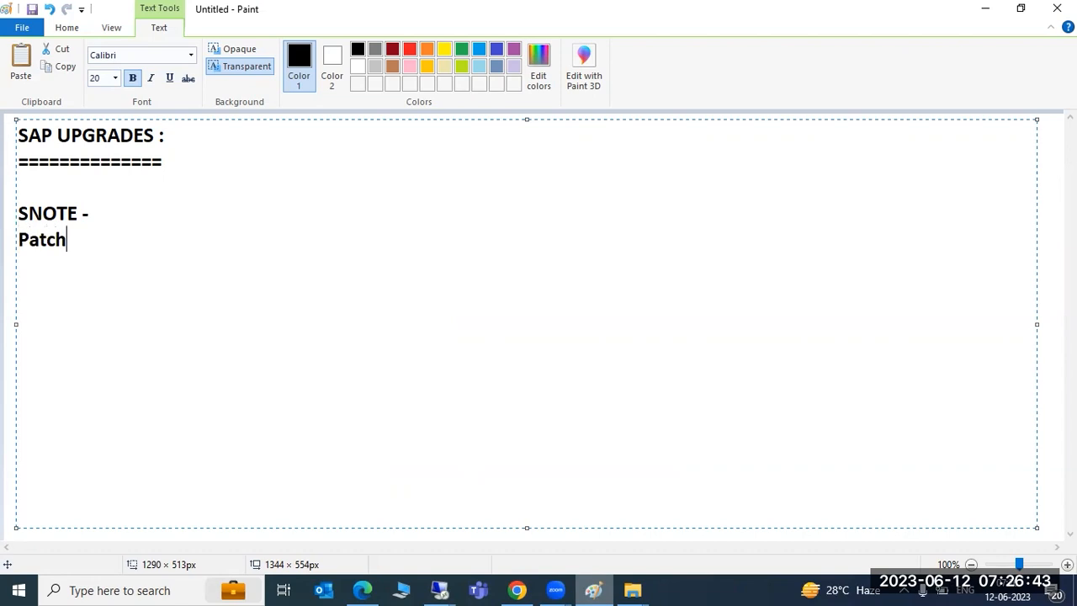
pyautogui.press('Return')
pyautogui.write('SP SPS')
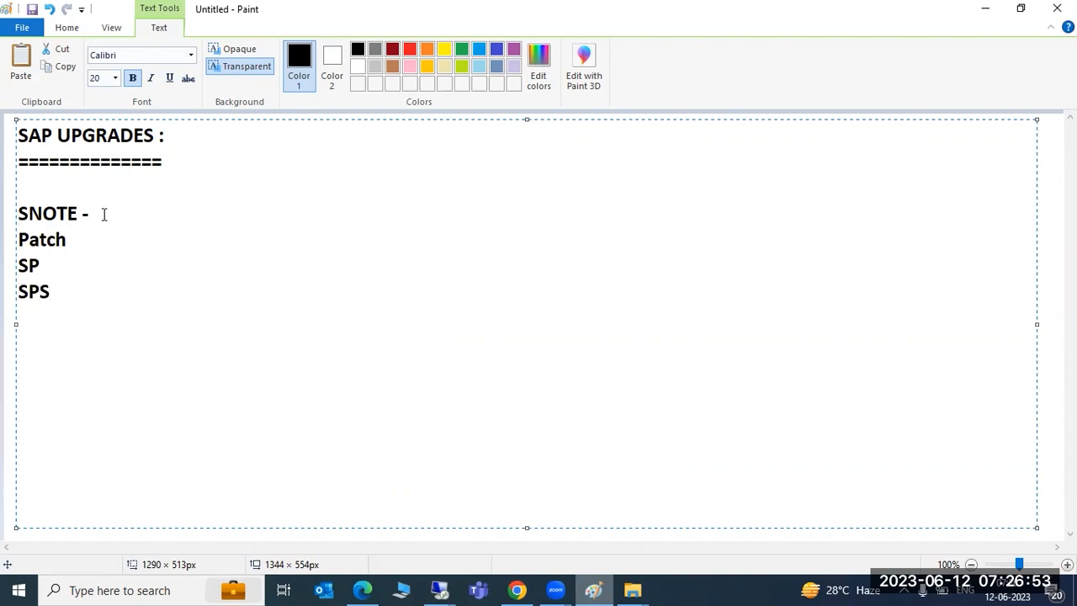
# Step: Rearrange the lines so SP stands alone with a blank line before SPS
pyautogui.moveTo(89, 214); pyautogui.dragTo(19, 214)
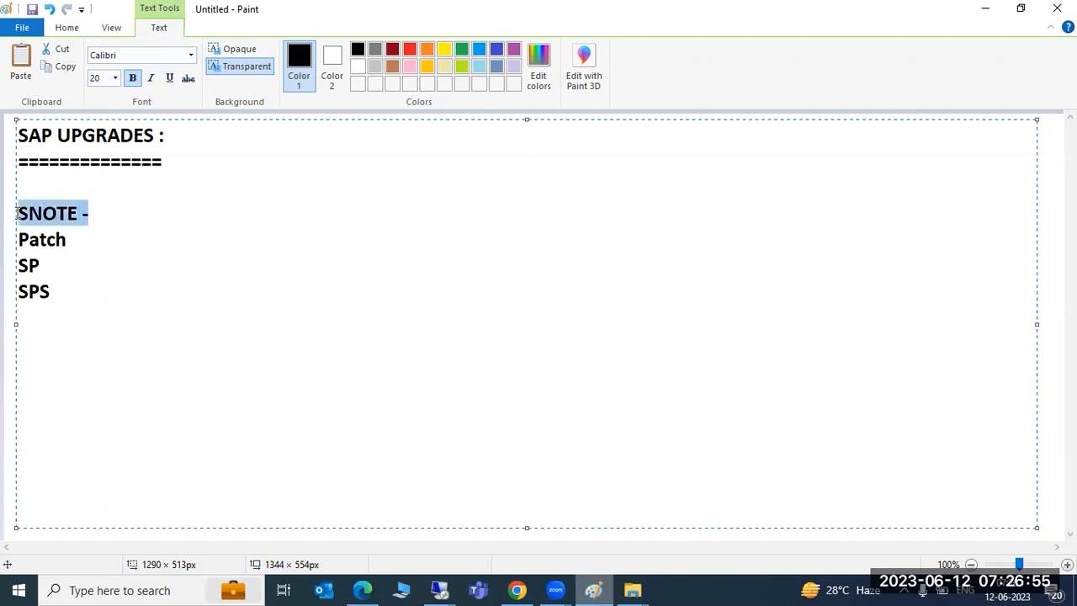
pyautogui.click(125, 228)
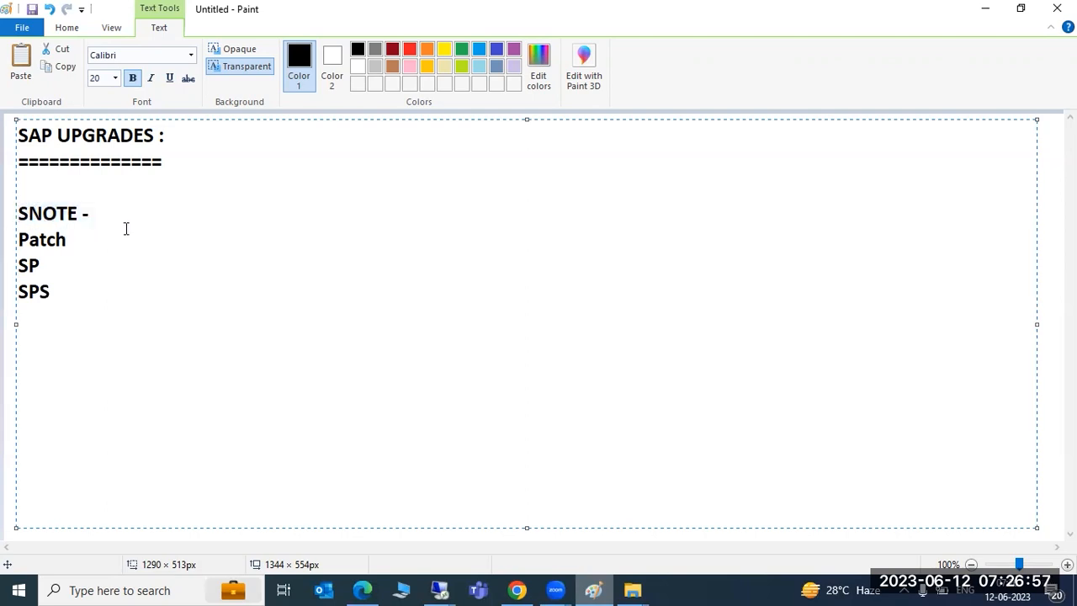
pyautogui.moveTo(67, 241); pyautogui.dragTo(19, 241)
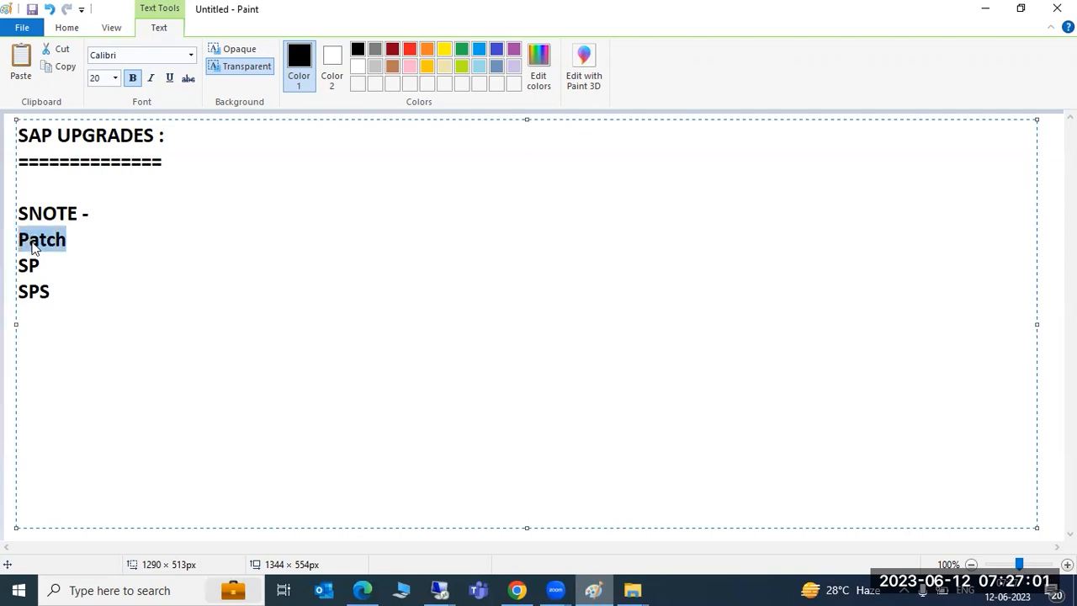
pyautogui.click(93, 246)
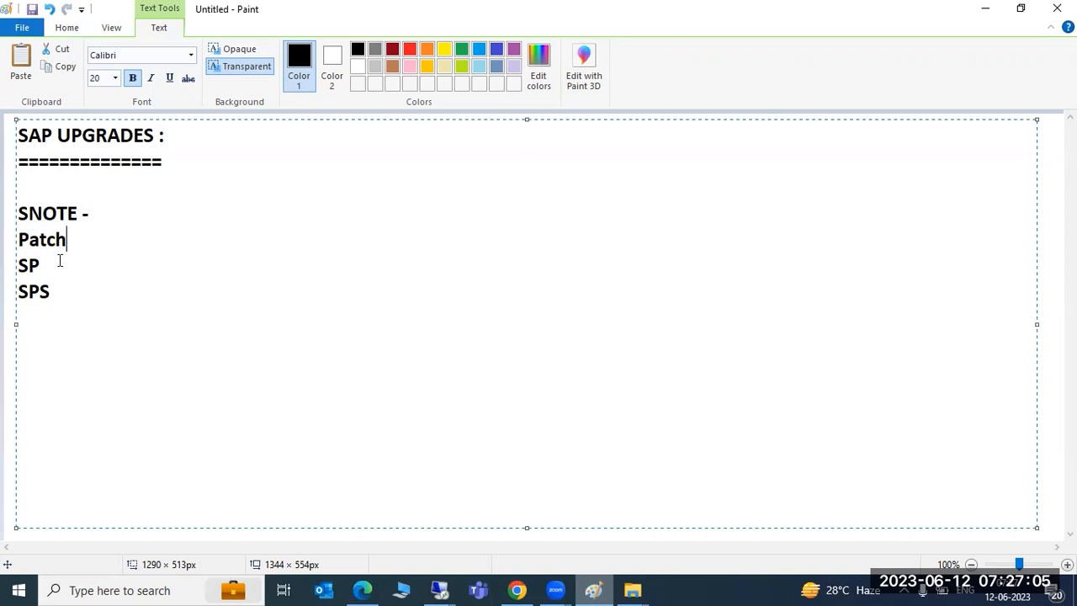
pyautogui.moveTo(60, 265); pyautogui.dragTo(17, 264)
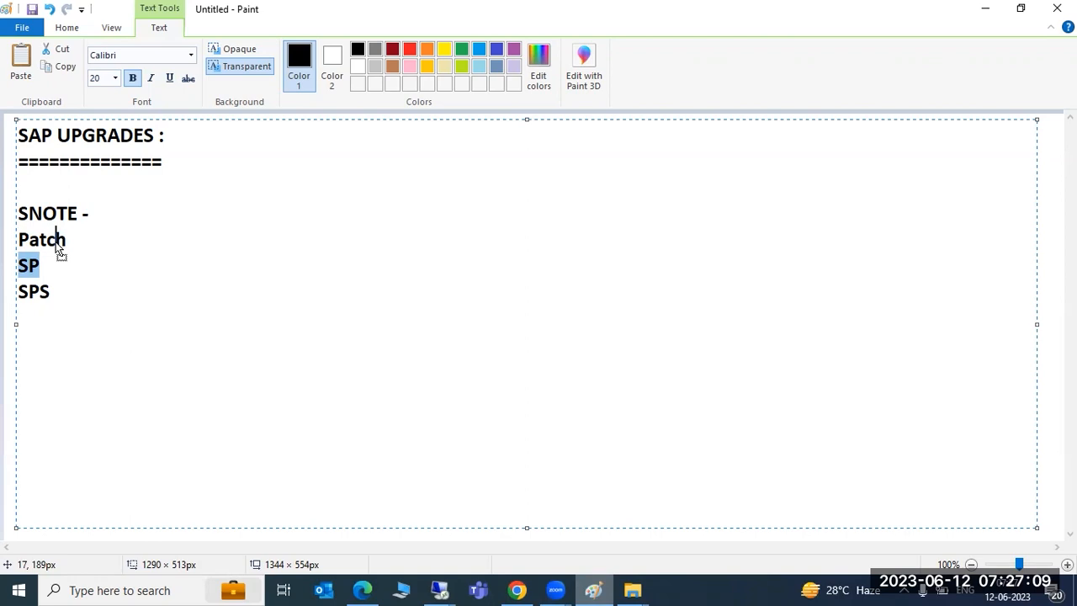
pyautogui.moveTo(48, 263); pyautogui.dragTo(109, 245)
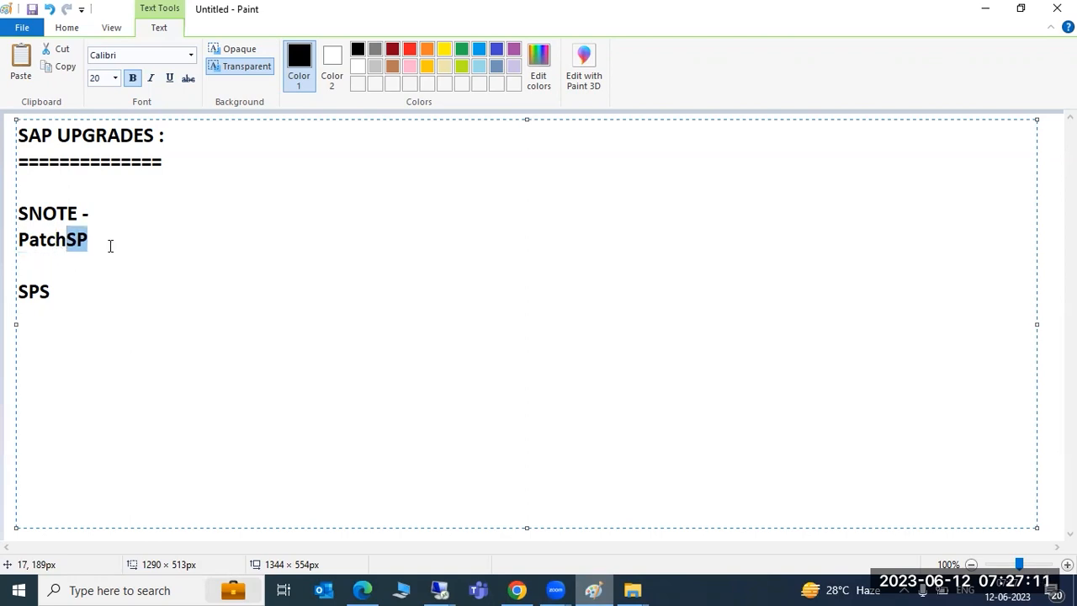
pyautogui.click(66, 241)
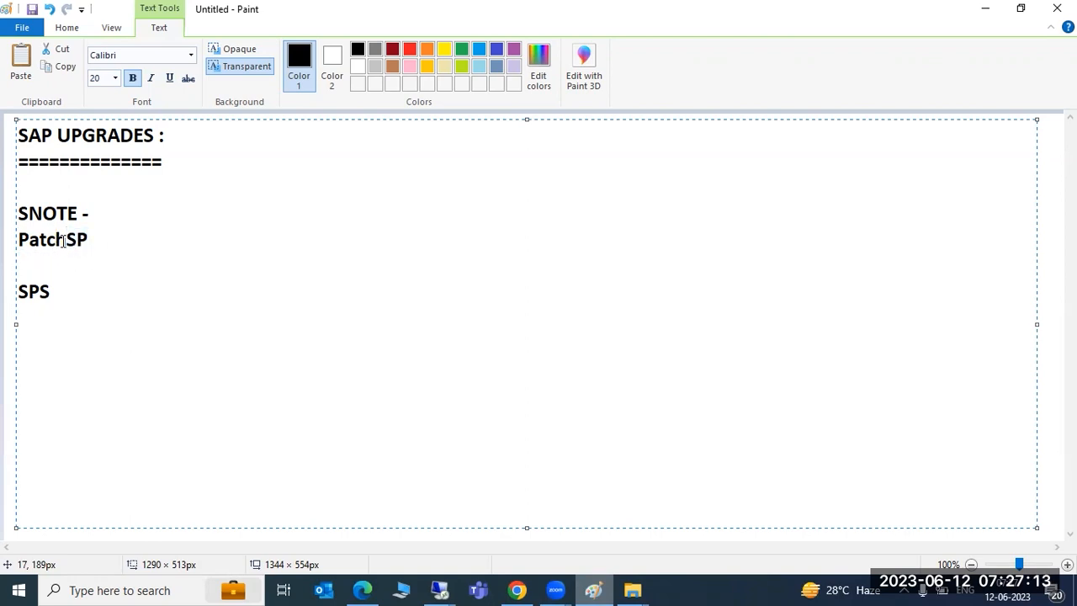
pyautogui.press('Return')
pyautogui.click(67, 269)
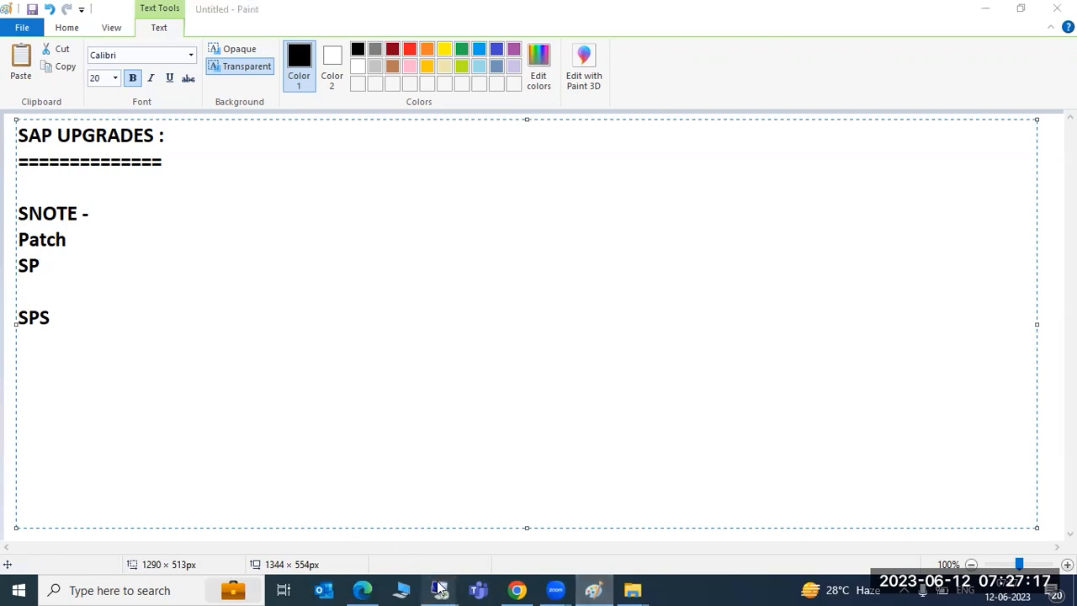
# Step: In the SAP session, review the SP-Level of SAP_BASIS, SAP_ABA, SAP_GWFND, SAP_UI, MDG_FND and SAP_AP
pyautogui.moveTo(440, 587)
pyautogui.click(563, 516)
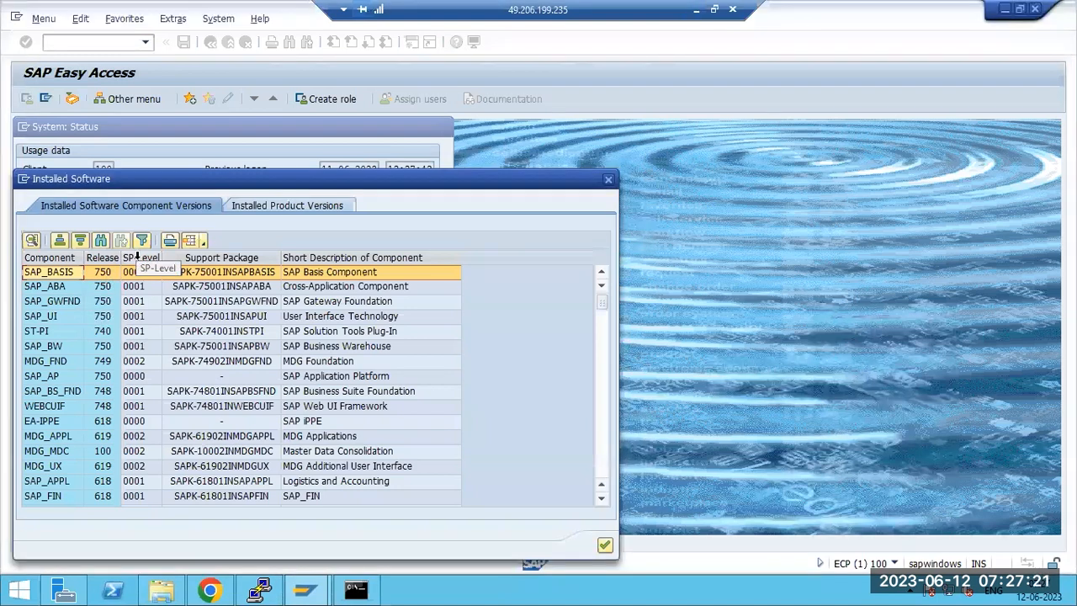
pyautogui.click(139, 258)
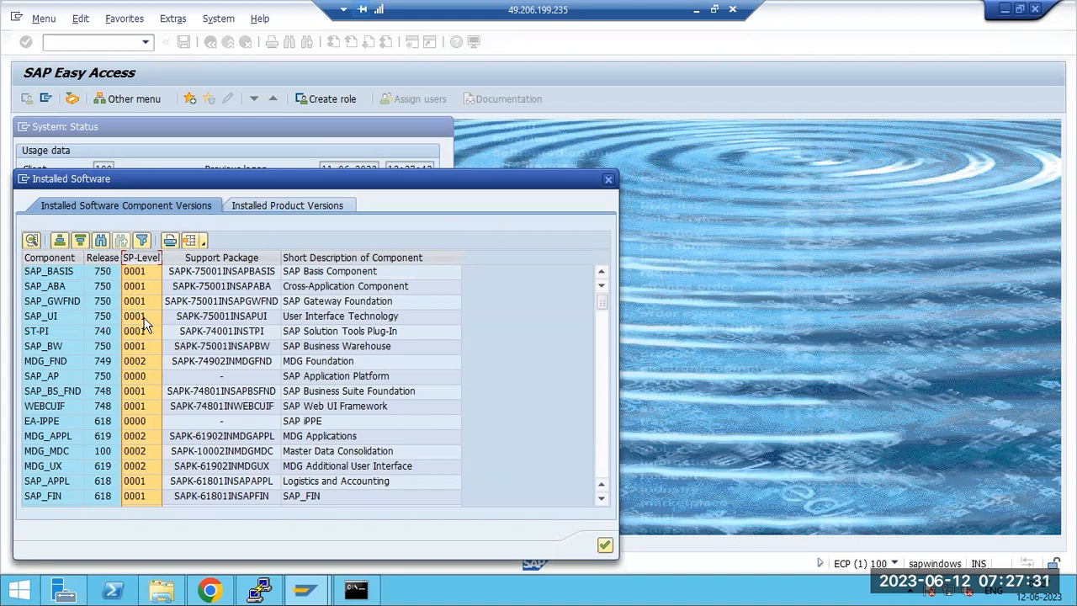
pyautogui.click(58, 276)
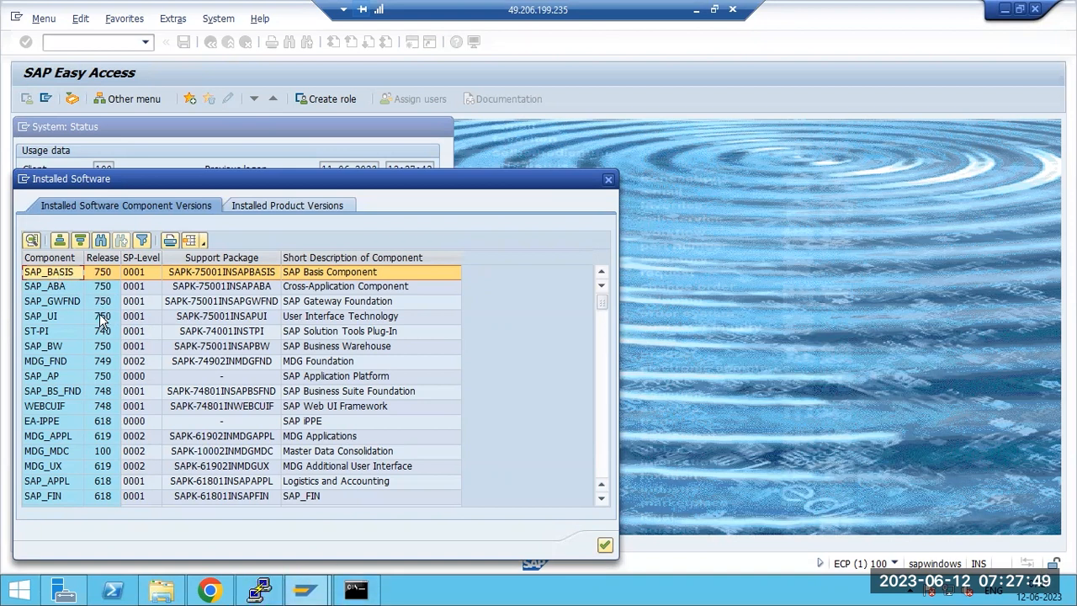
pyautogui.click(55, 291)
pyautogui.click(55, 304)
pyautogui.click(55, 321)
pyautogui.click(57, 361)
pyautogui.click(59, 377)
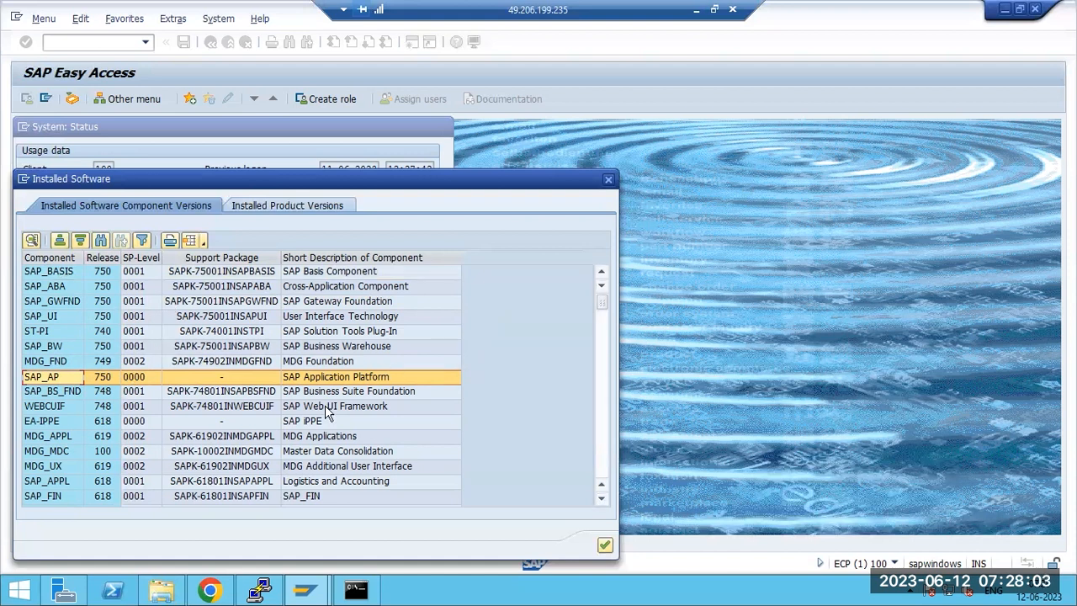
# Step: Recheck SP levels of SAP_BW, SAP_UI, SAP_GWFND, SAP_BASIS, SAP_ABA, MDG_FND and MDG_APPL
pyautogui.click(133, 346)
pyautogui.click(108, 317)
pyautogui.click(101, 300)
pyautogui.click(98, 271)
pyautogui.click(101, 286)
pyautogui.click(122, 361)
pyautogui.click(118, 436)
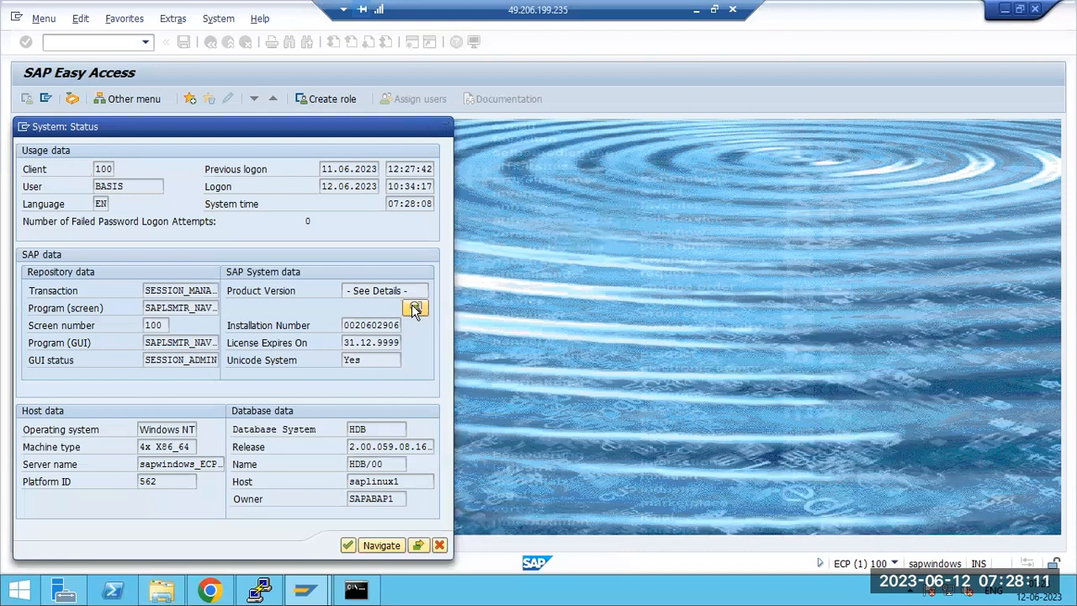
# Step: Reopen the installed software component list and check further components through ST-PI
pyautogui.click(415, 308)
pyautogui.click(74, 272)
pyautogui.click(84, 285)
pyautogui.click(92, 316)
pyautogui.click(95, 332)
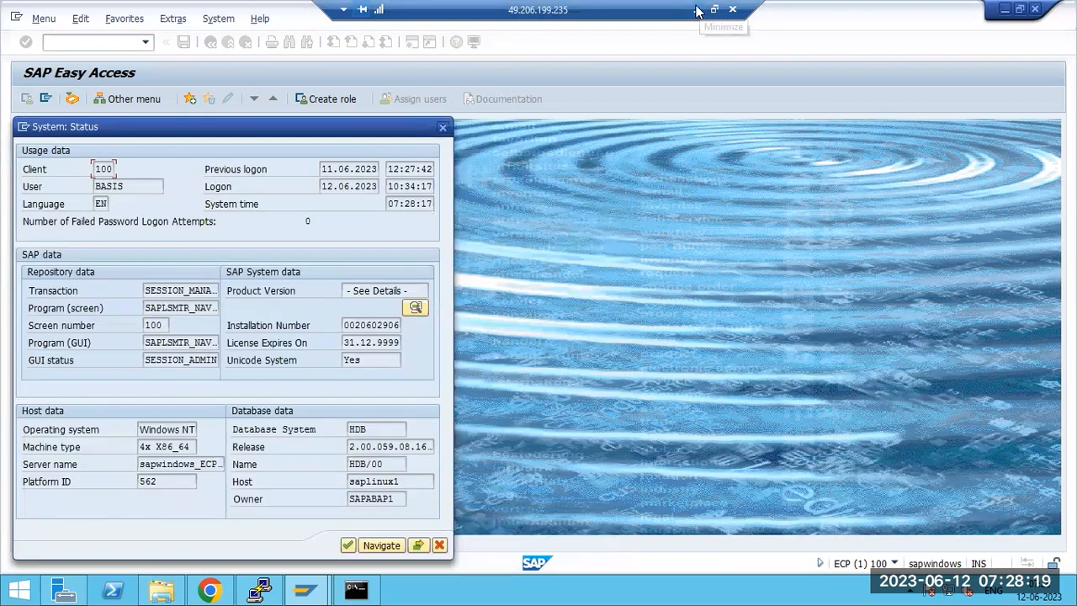
# Step: Back in Paint, replace the old notes text with 'SPAM or SAINT tcodes'
pyautogui.click(697, 10)
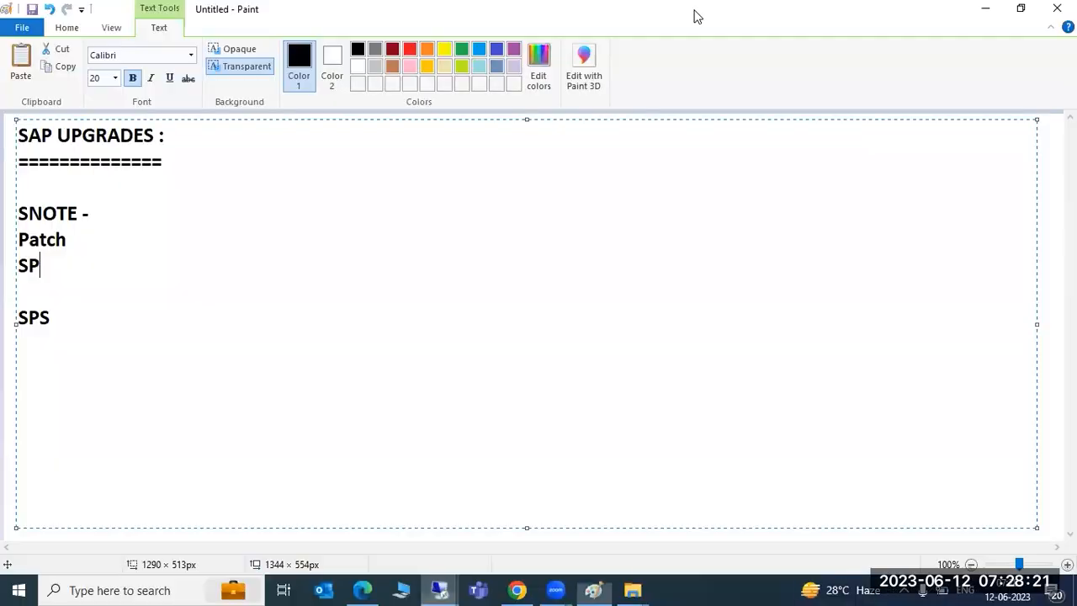
pyautogui.moveTo(52, 319); pyautogui.dragTo(9, 160)
pyautogui.hotkey('ctrl', 'x')
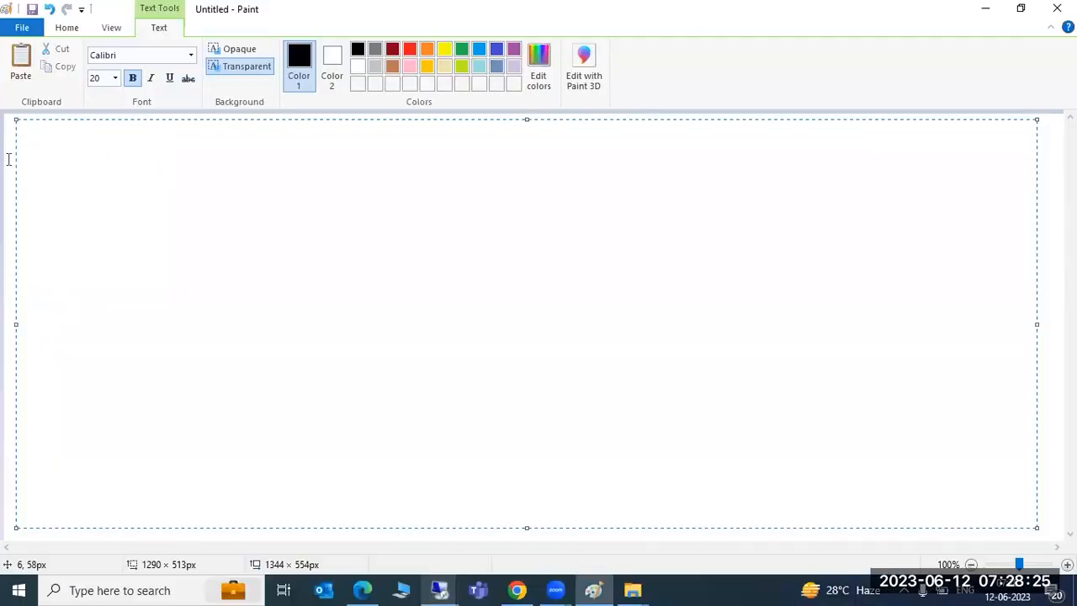
pyautogui.write('SPAM or SA')
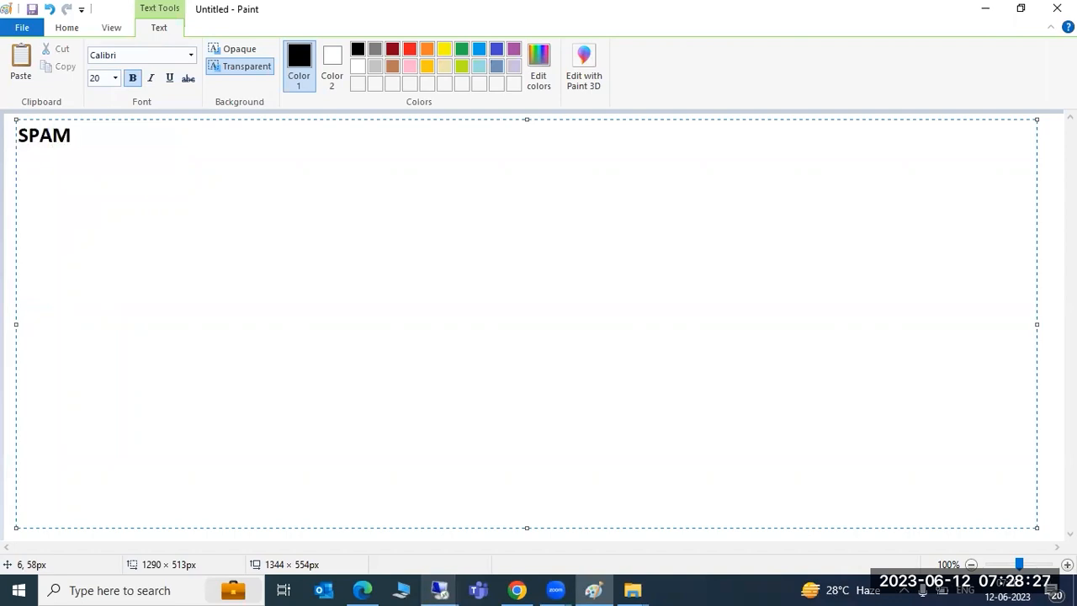
pyautogui.write('IN')
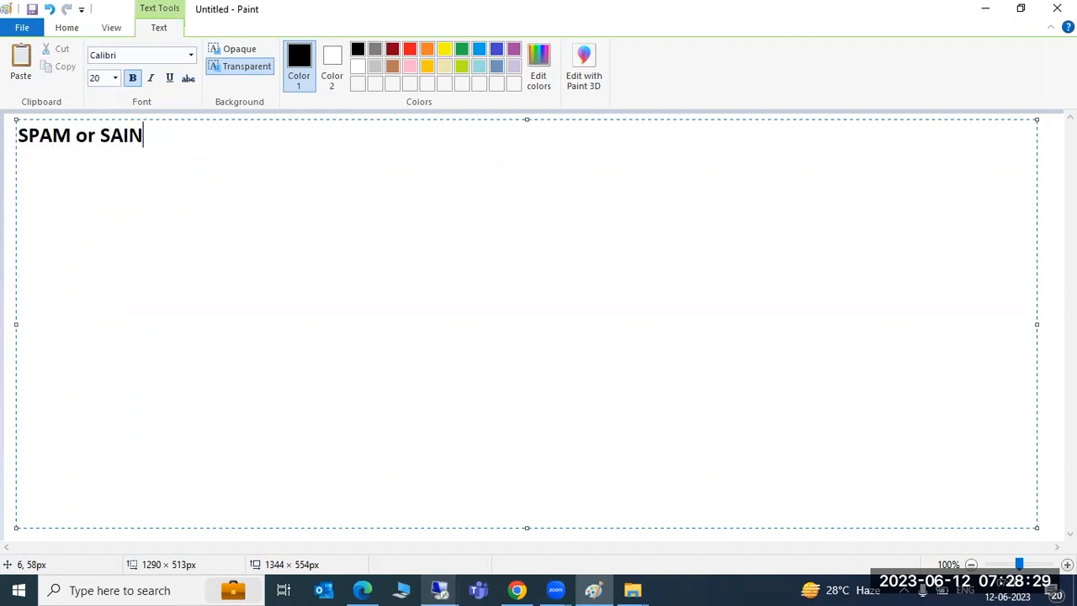
pyautogui.write('T tcodes')
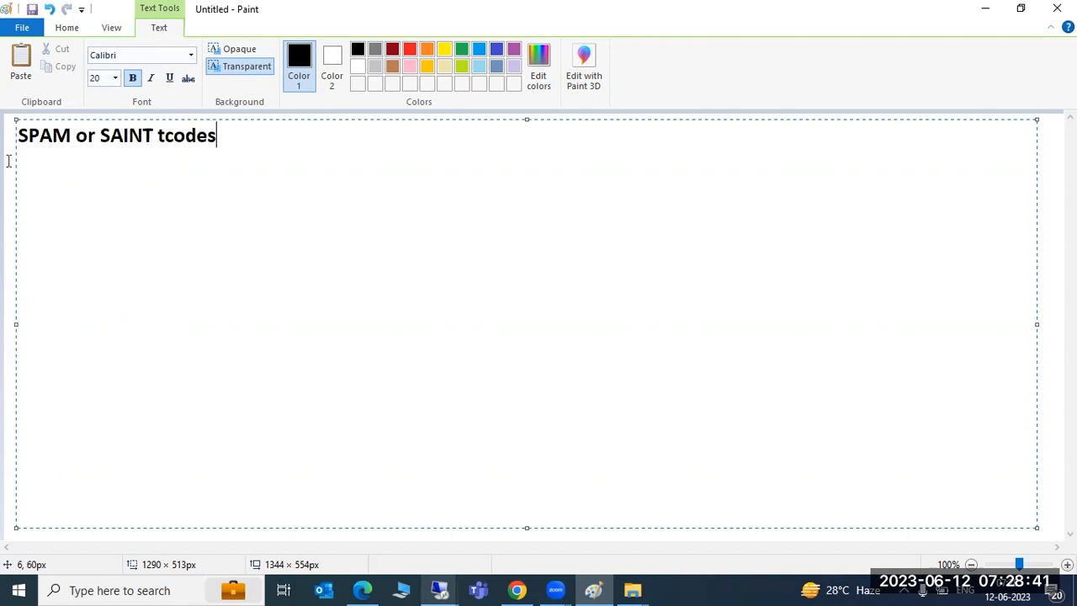
# Step: Add a '---------SUM tool :' line below it and select that line's text
pyautogui.press('Return')
pyautogui.press('Return')
pyautogui.write('---------SUM tool ')
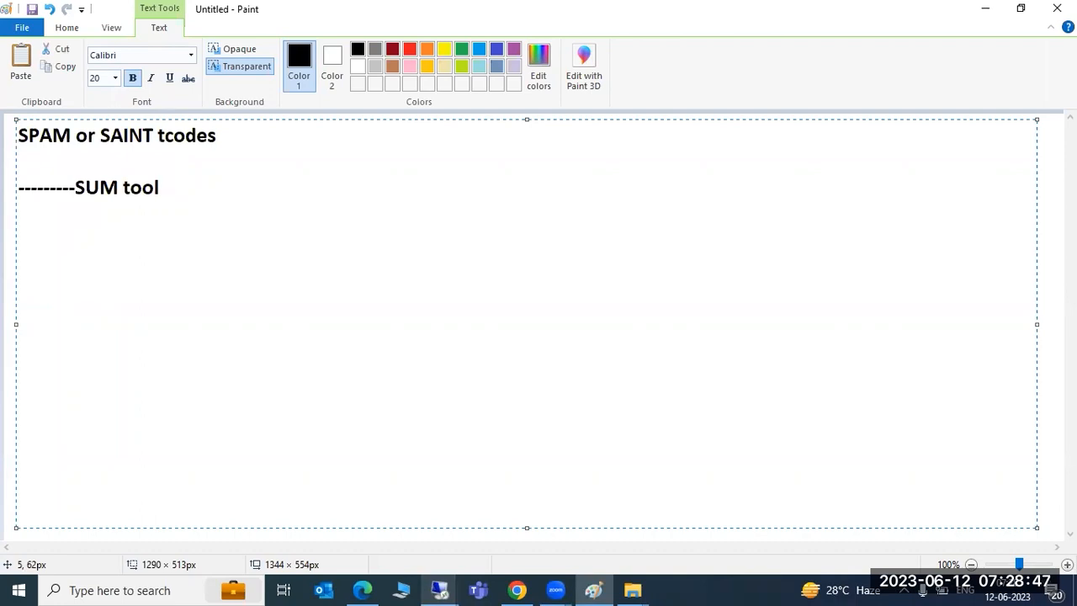
pyautogui.write(':')
pyautogui.moveTo(100, 187); pyautogui.dragTo(171, 187)
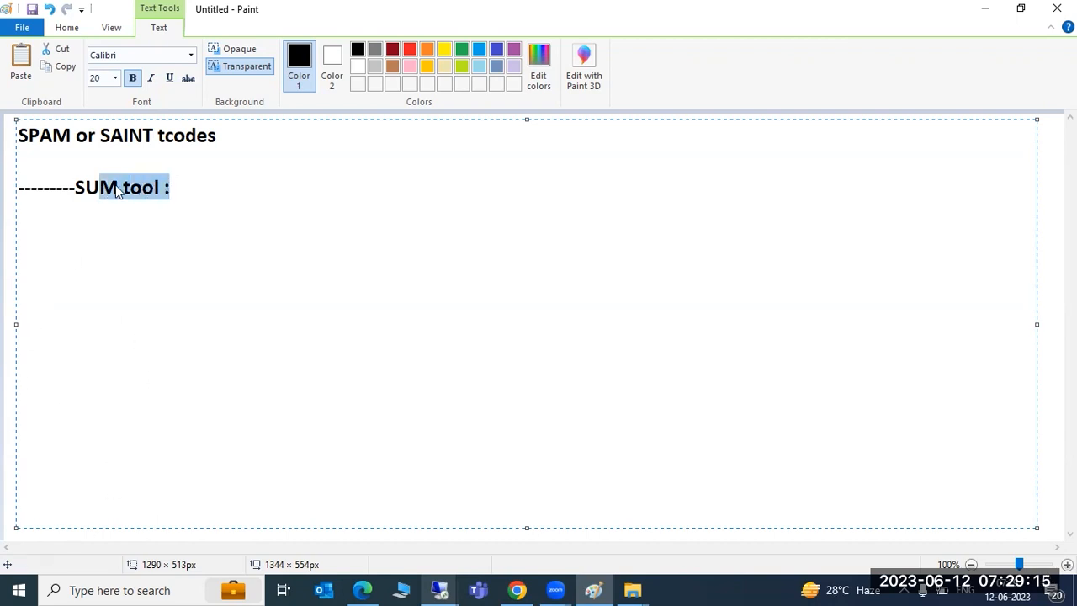
pyautogui.moveTo(19, 134); pyautogui.dragTo(154, 135)
# Step: Glance at the SAP remote session and return to Paint
pyautogui.moveTo(446, 589)
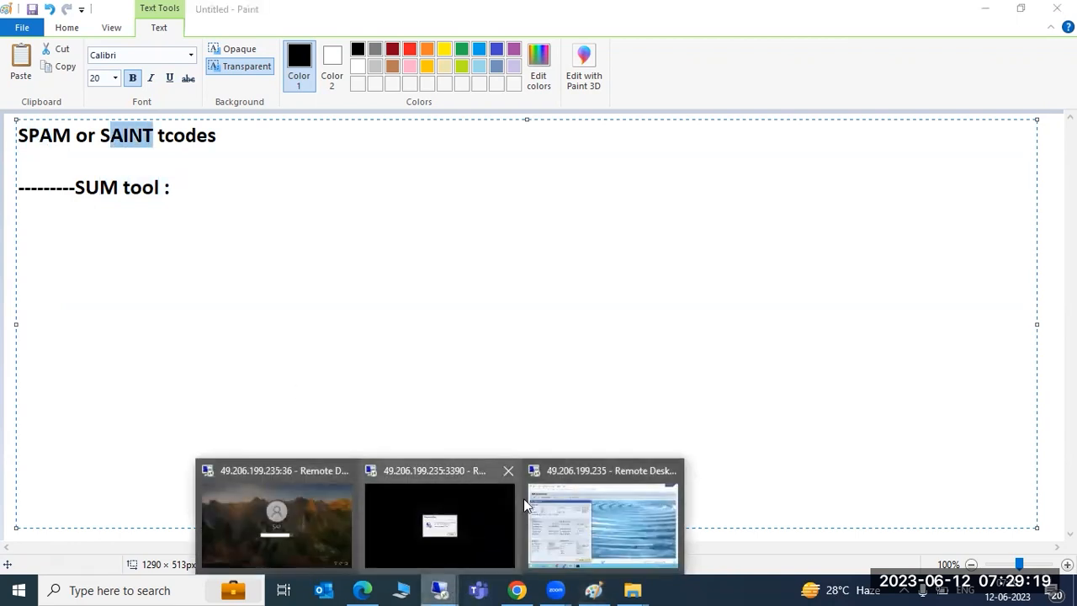
pyautogui.click(620, 512)
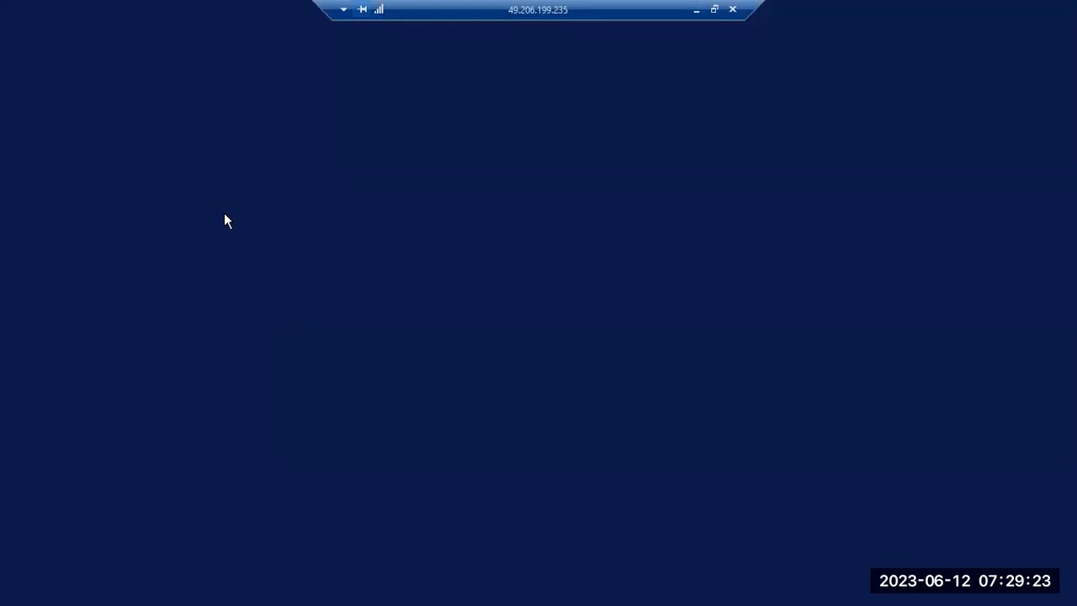
pyautogui.click(696, 11)
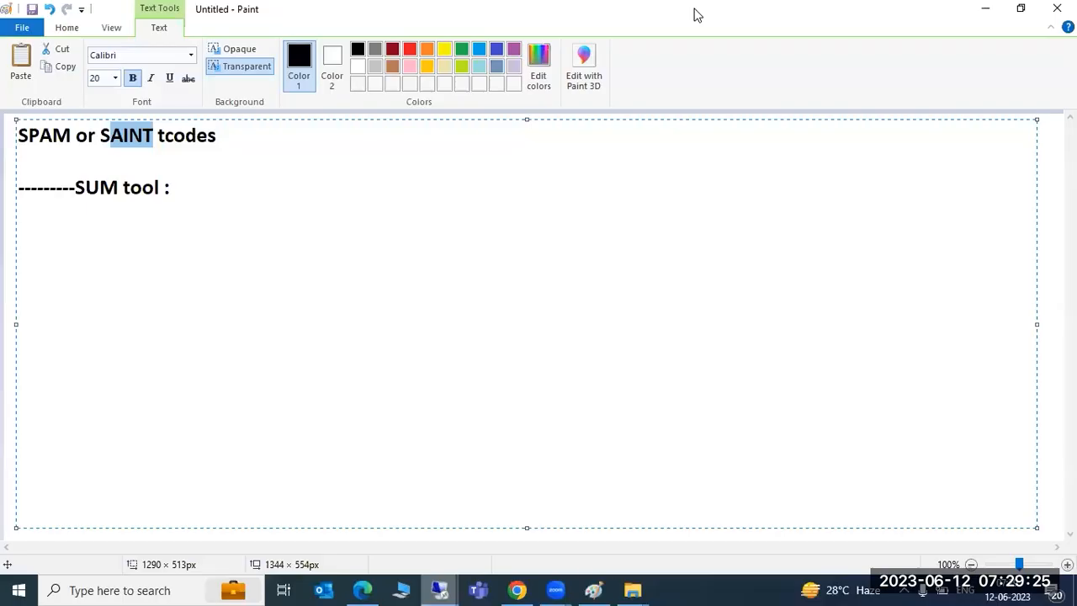
# Step: Delete the leading dashes so the second line reads 'SUM tool :'
pyautogui.moveTo(172, 187); pyautogui.dragTo(8, 197)
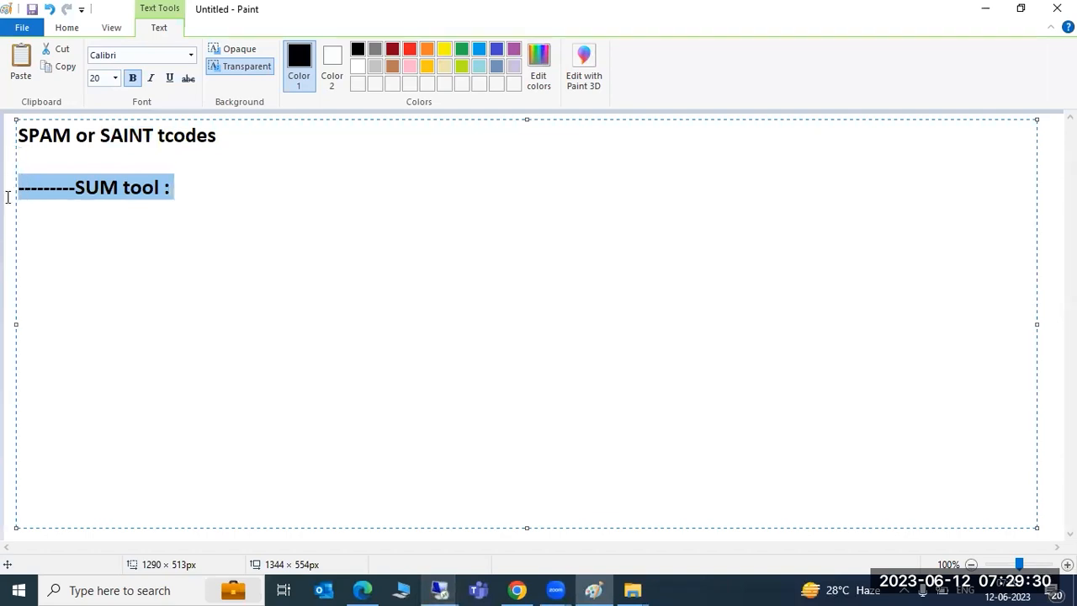
pyautogui.click(74, 187)
pyautogui.moveTo(74, 187); pyautogui.dragTo(19, 193)
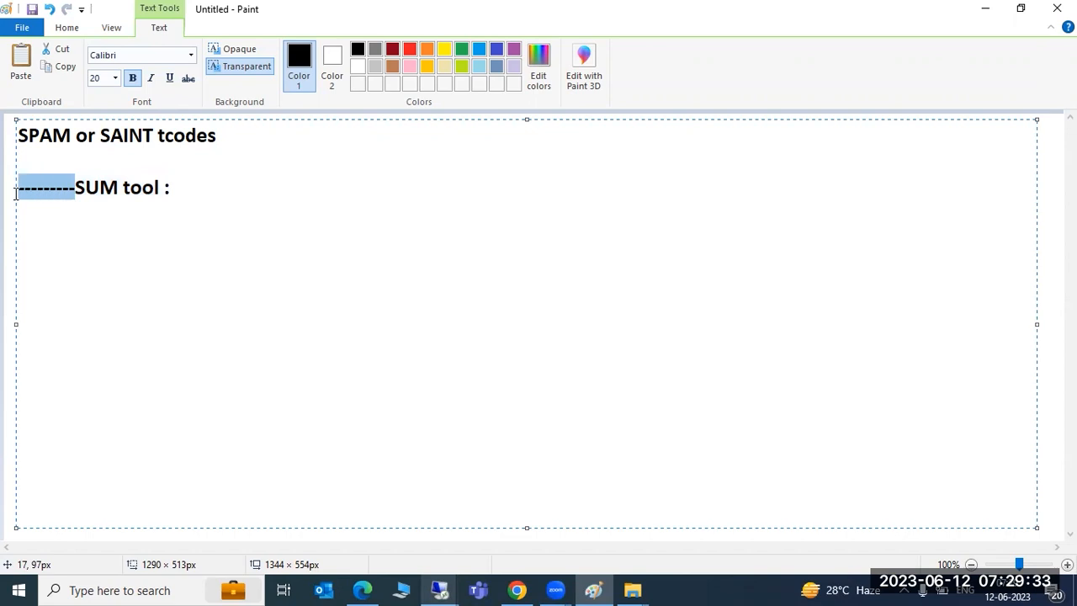
pyautogui.press('Delete')
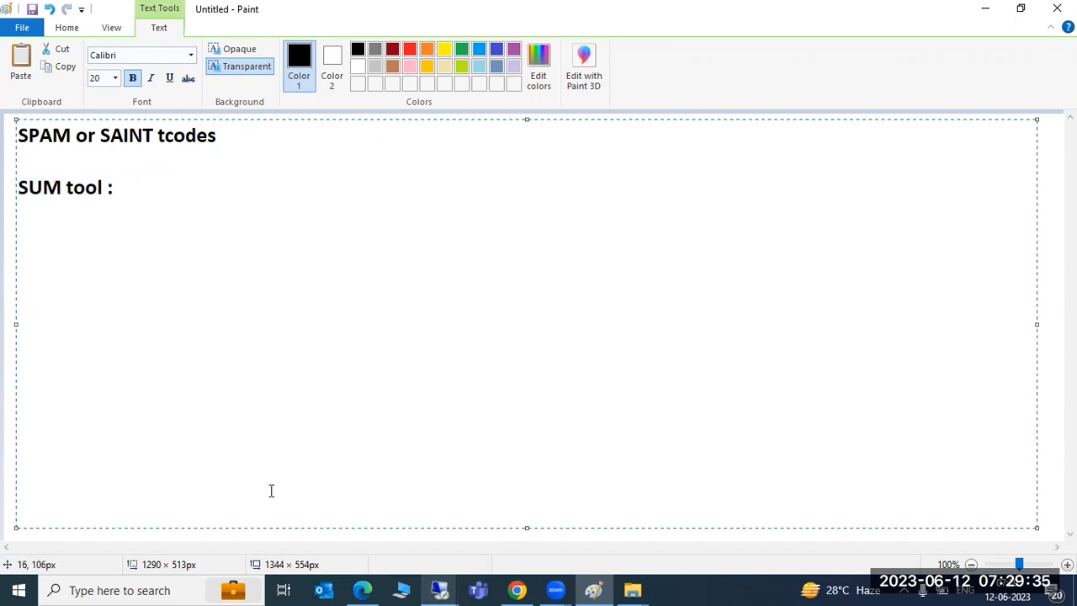
# Step: Check the reconnecting SAP remote session, then minimize it back to Paint
pyautogui.click(439, 590)
pyautogui.click(586, 528)
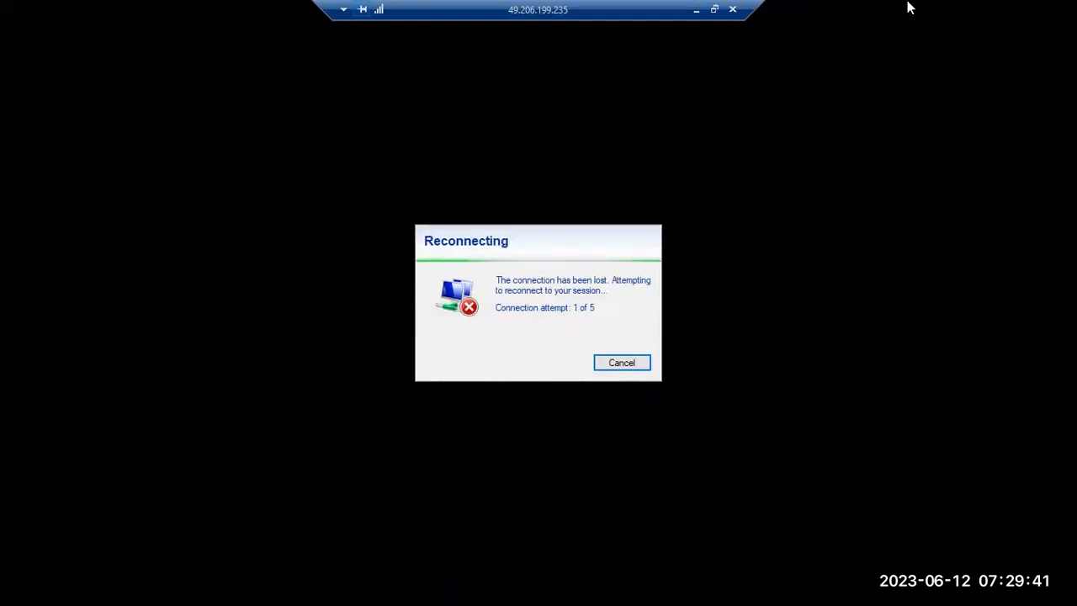
pyautogui.click(695, 9)
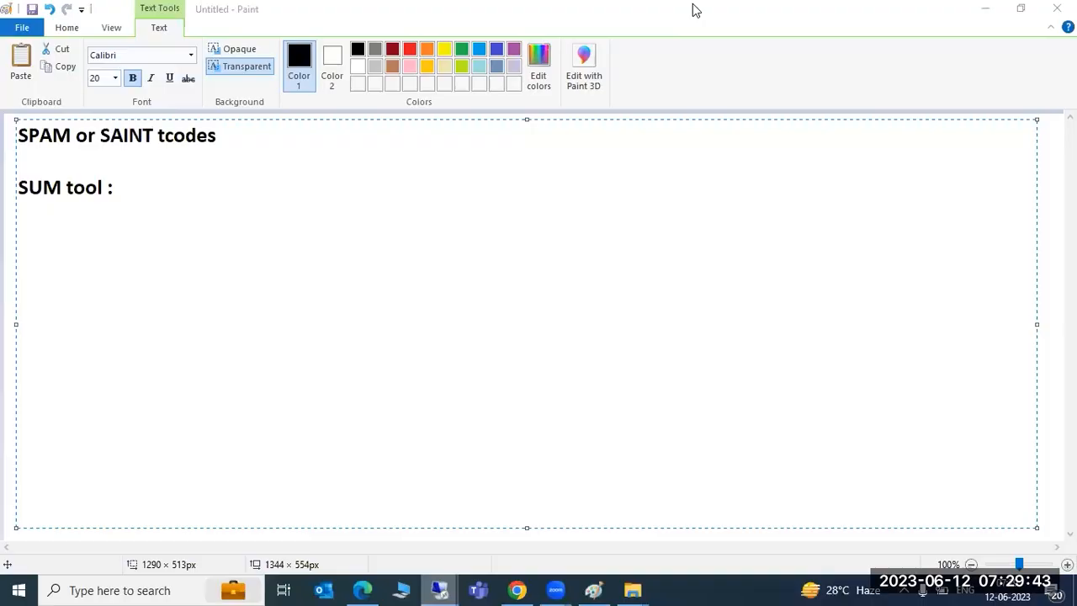
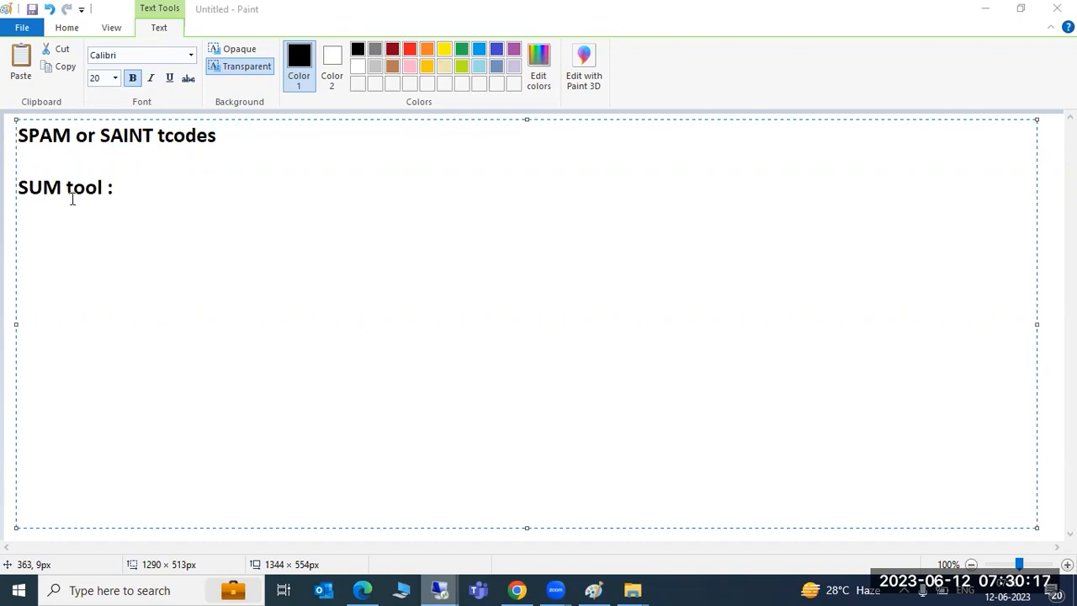
# Step: Check on the remote server session, then return to the Paint notes
pyautogui.click(81, 199)
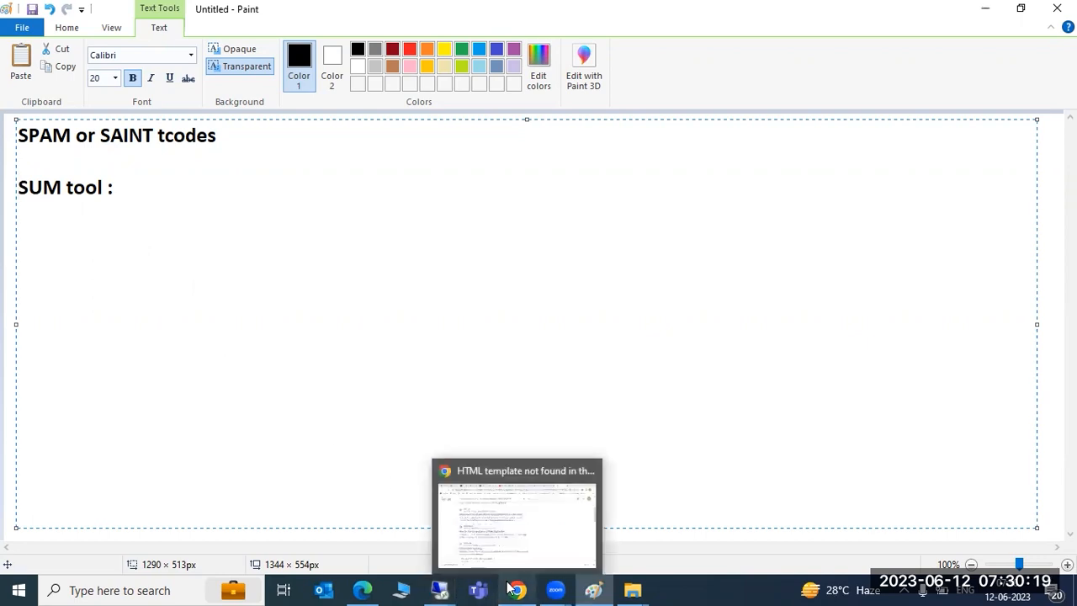
pyautogui.moveTo(447, 588)
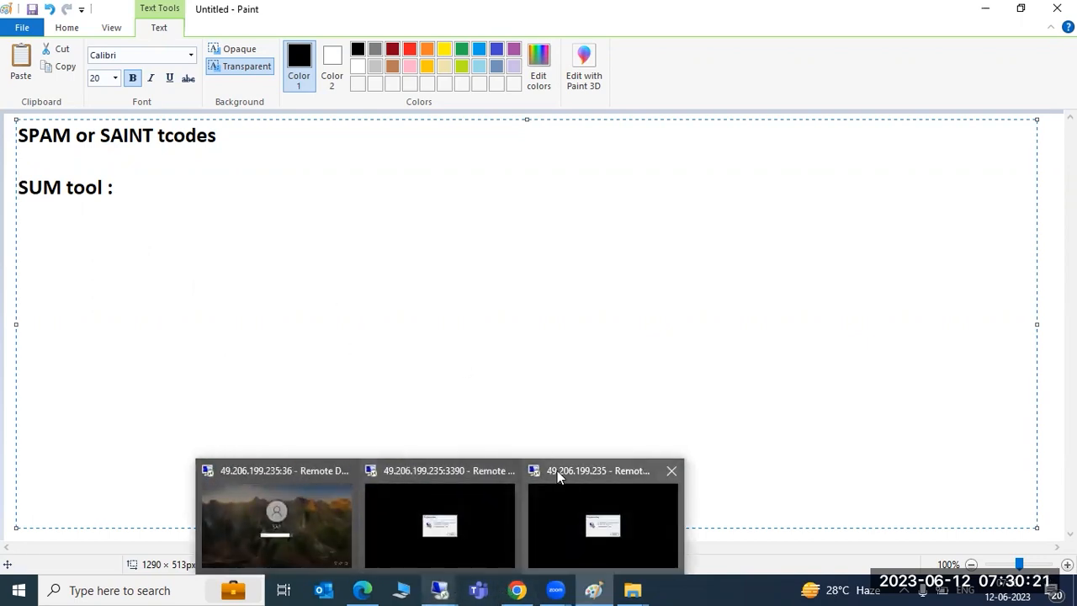
pyautogui.click(588, 496)
pyautogui.click(696, 10)
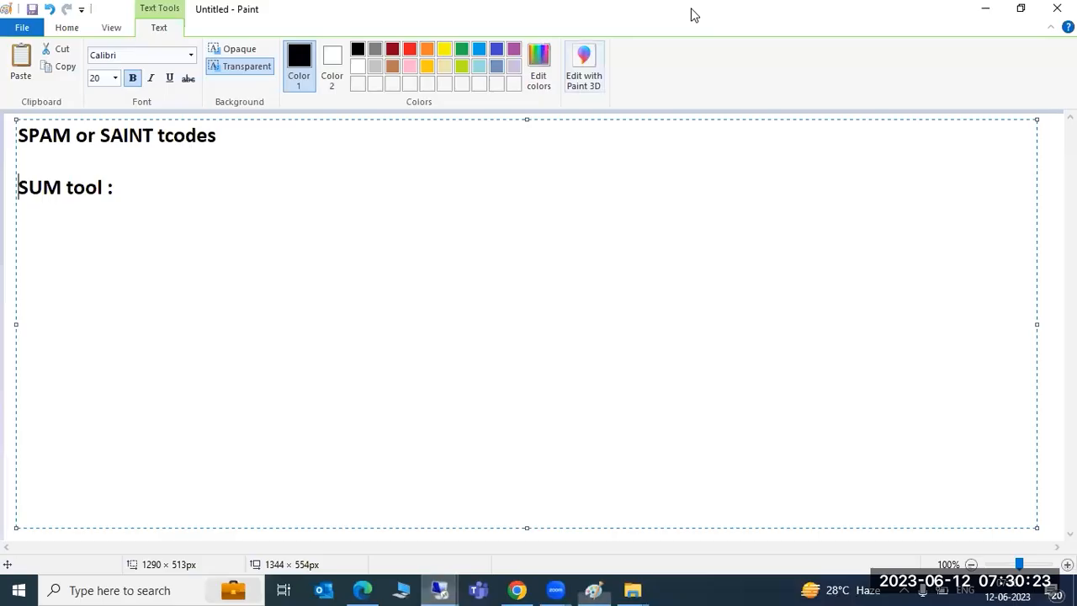
# Step: Overwrite the 'SUM tool :' line with 'SPAM : Updating the existing components' and start a new line
pyautogui.moveTo(39, 137); pyautogui.dragTo(203, 139)
pyautogui.click(166, 151)
pyautogui.click(248, 137)
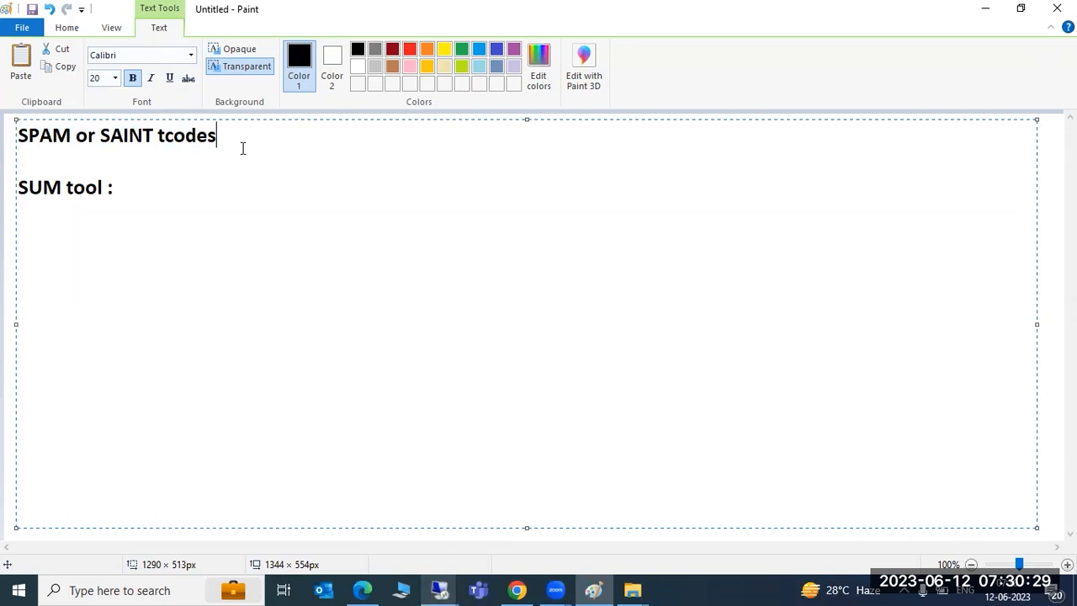
pyautogui.moveTo(157, 190); pyautogui.dragTo(17, 187)
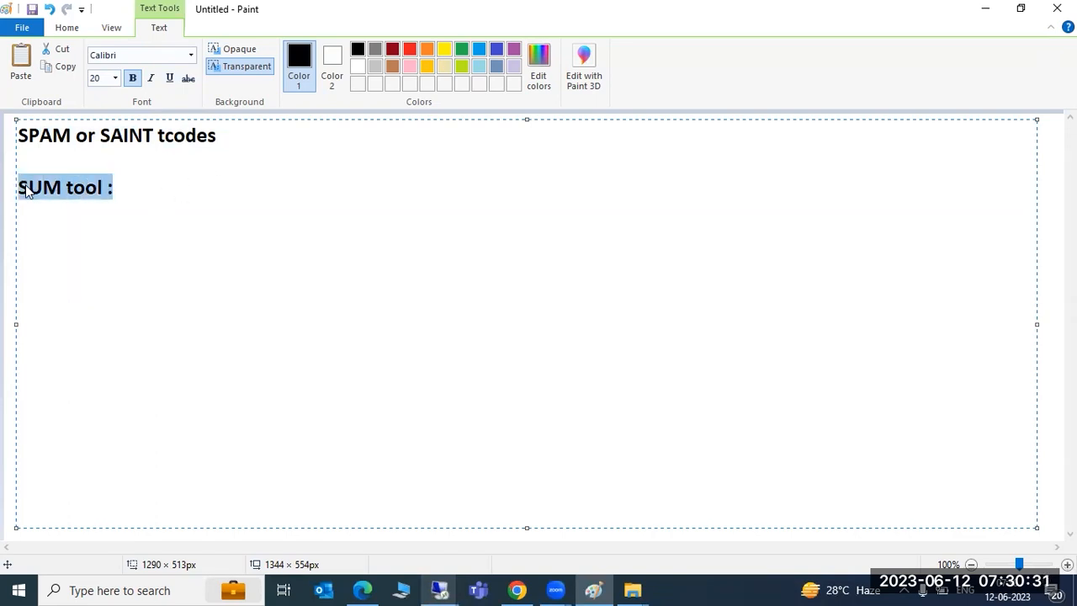
pyautogui.write('SPAM : ')
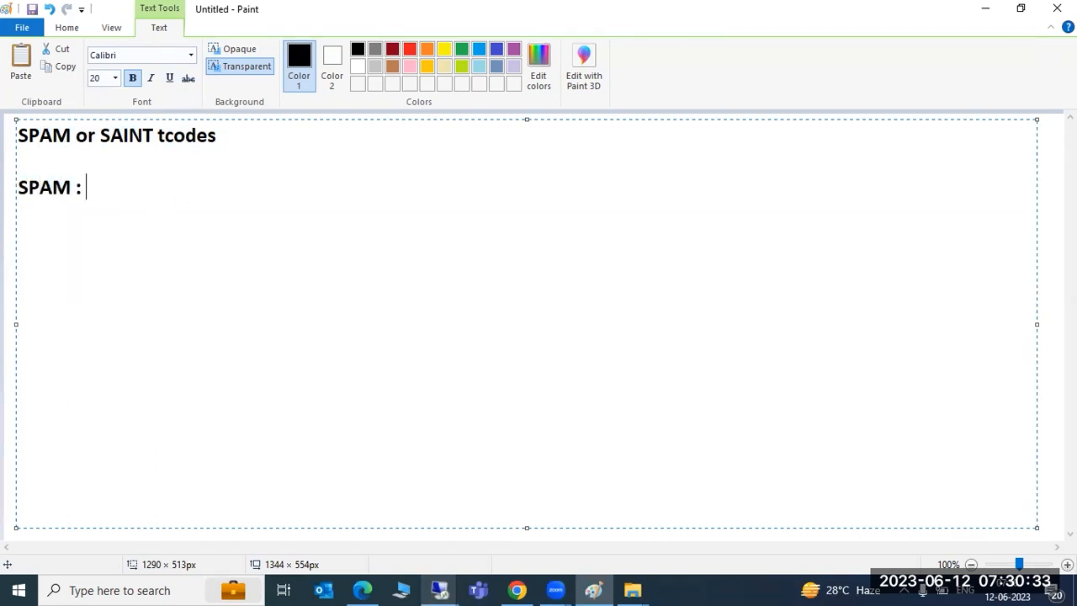
pyautogui.write('Updating ')
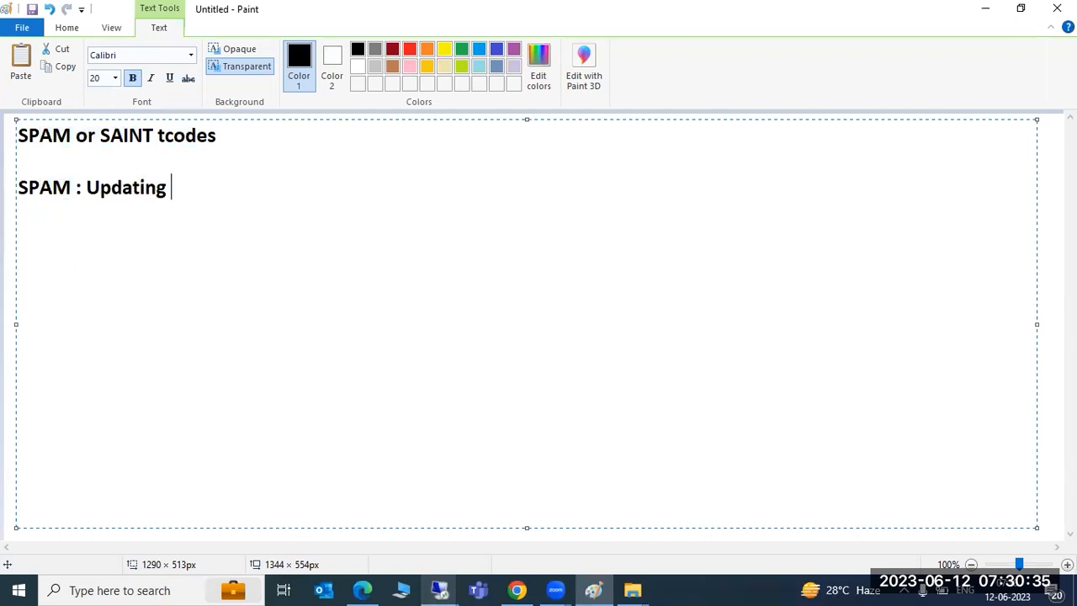
pyautogui.write('the exi')
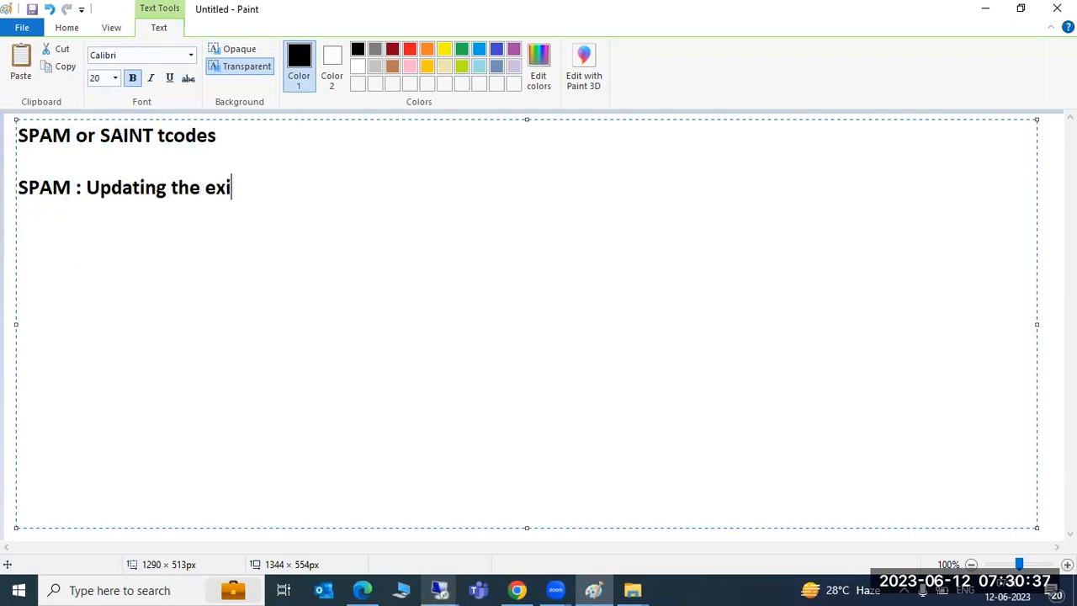
pyautogui.write('sting ')
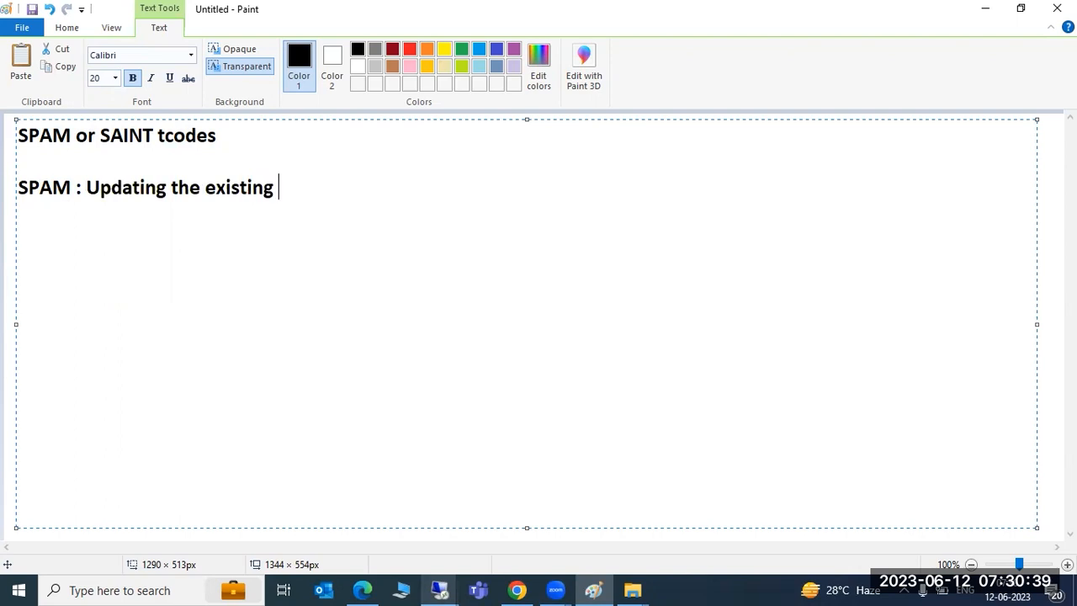
pyautogui.write('components')
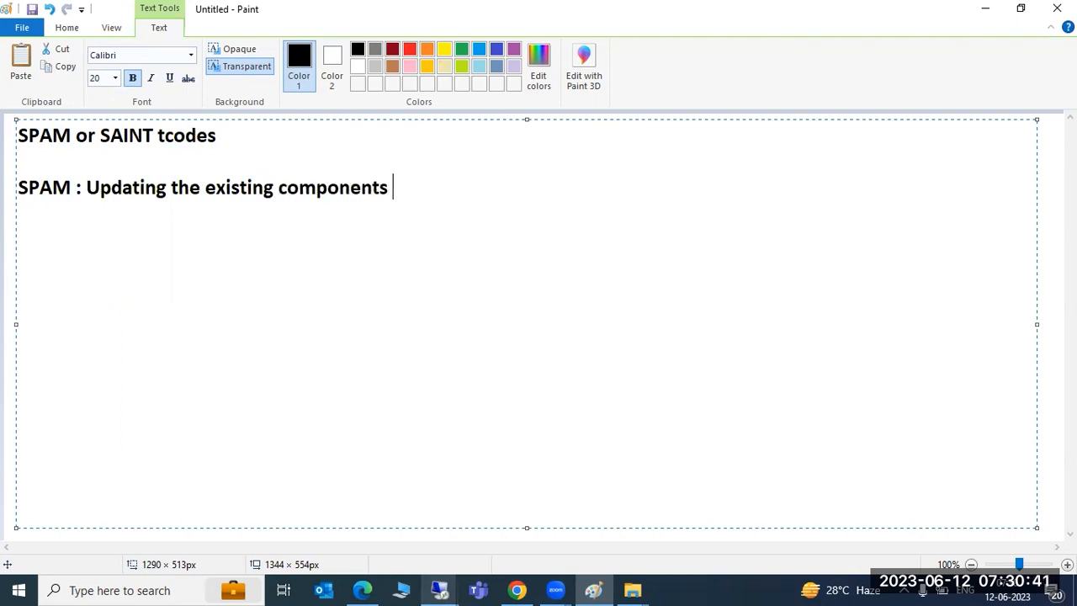
pyautogui.press('Return')
# Step: Type 'SAINT : add on installation tools' on the new line below SPAM
pyautogui.write('SAINT -')
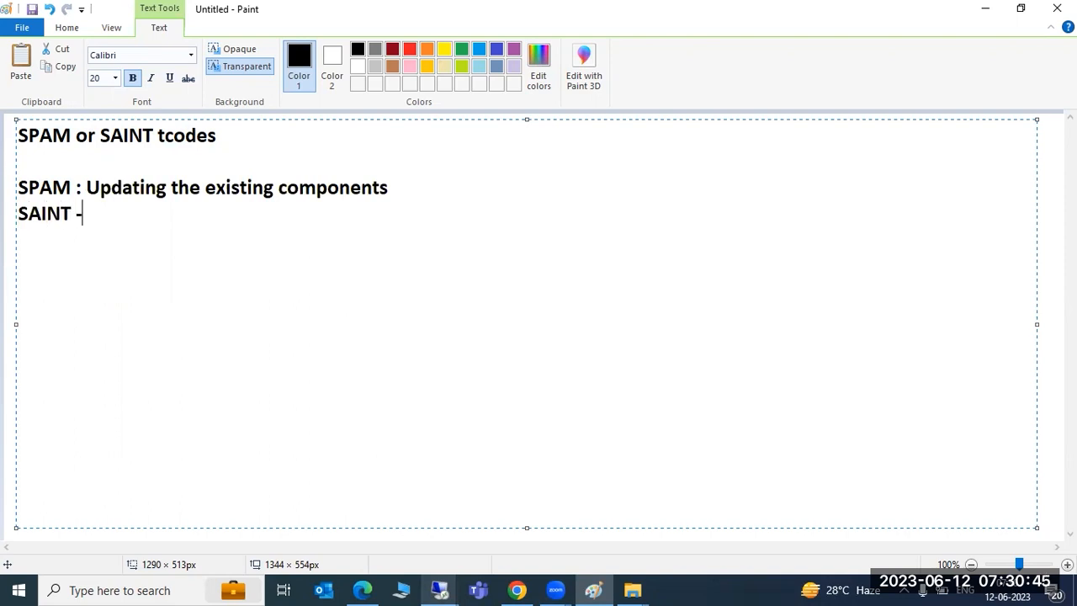
pyautogui.press('BackSpace')
pyautogui.write(': add on ')
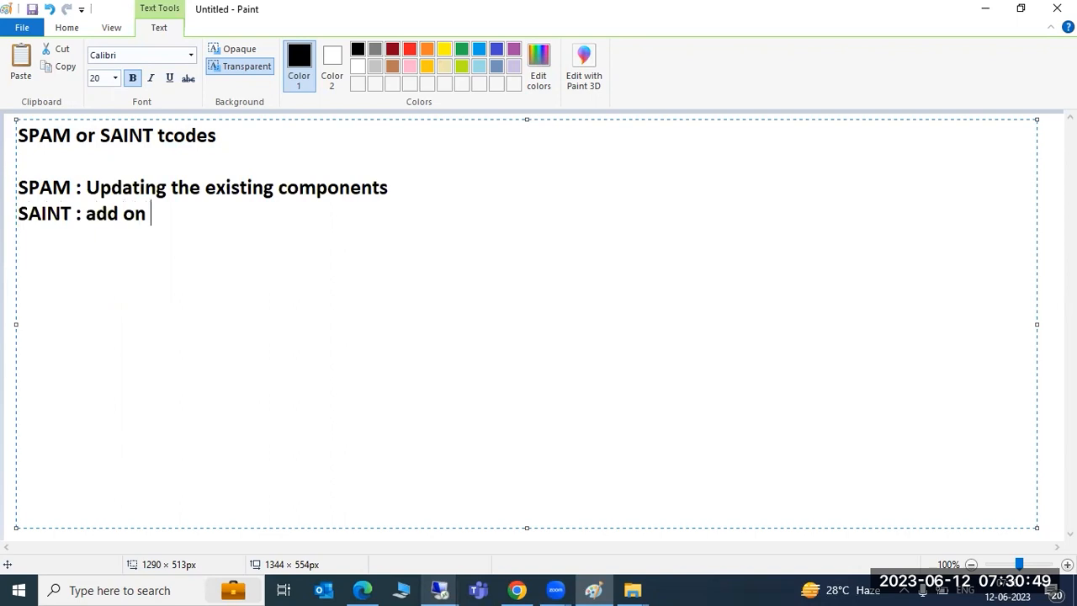
pyautogui.write('installatio')
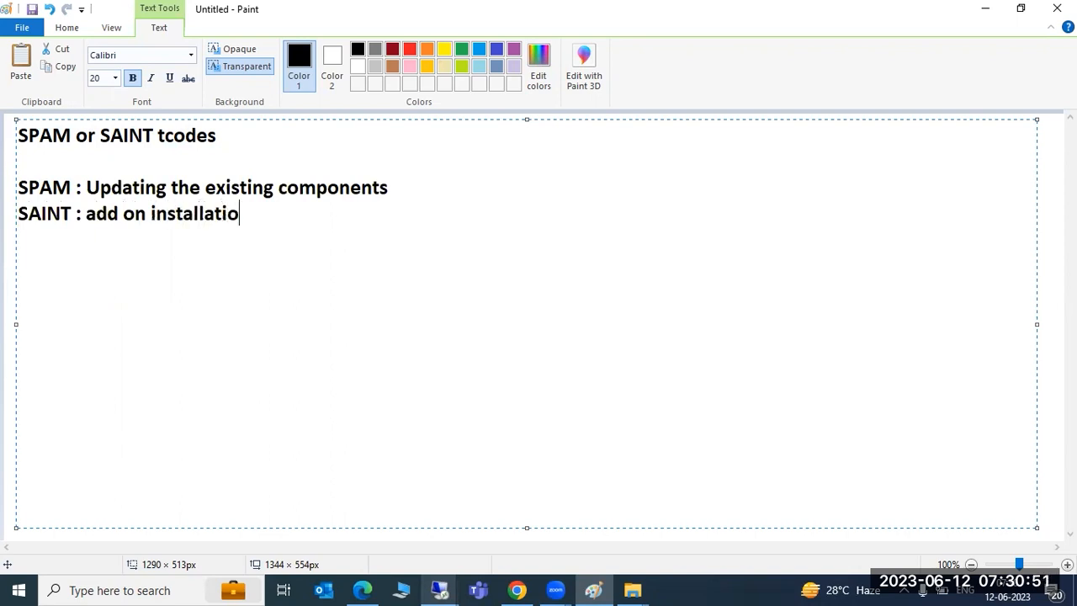
pyautogui.write('n tools')
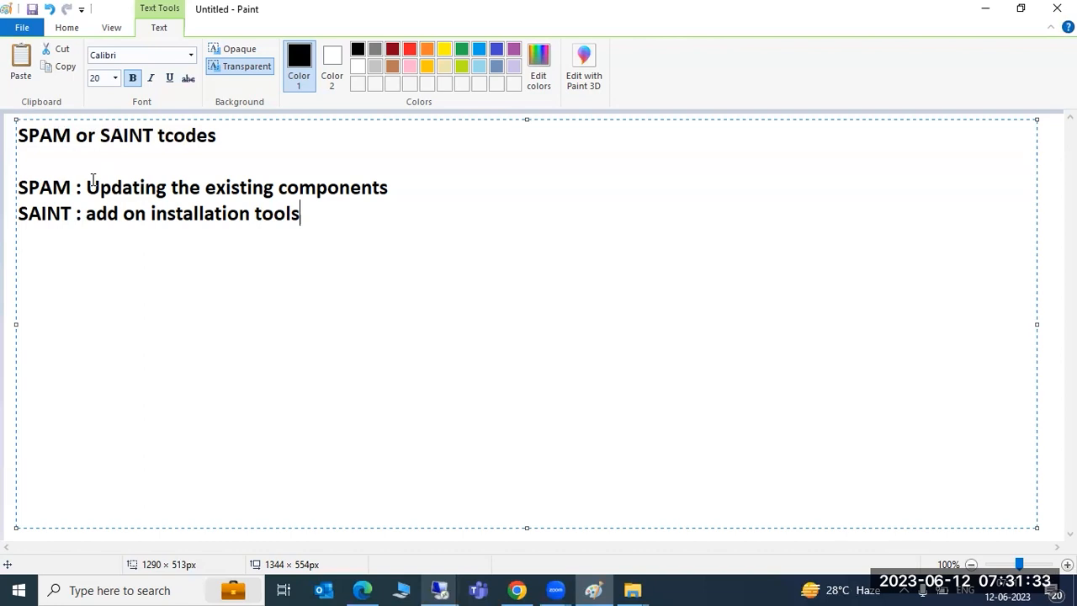
pyautogui.moveTo(87, 187)
pyautogui.mouseDown()
pyautogui.moveTo(314, 202)
pyautogui.moveTo(413, 192)
pyautogui.mouseUp()
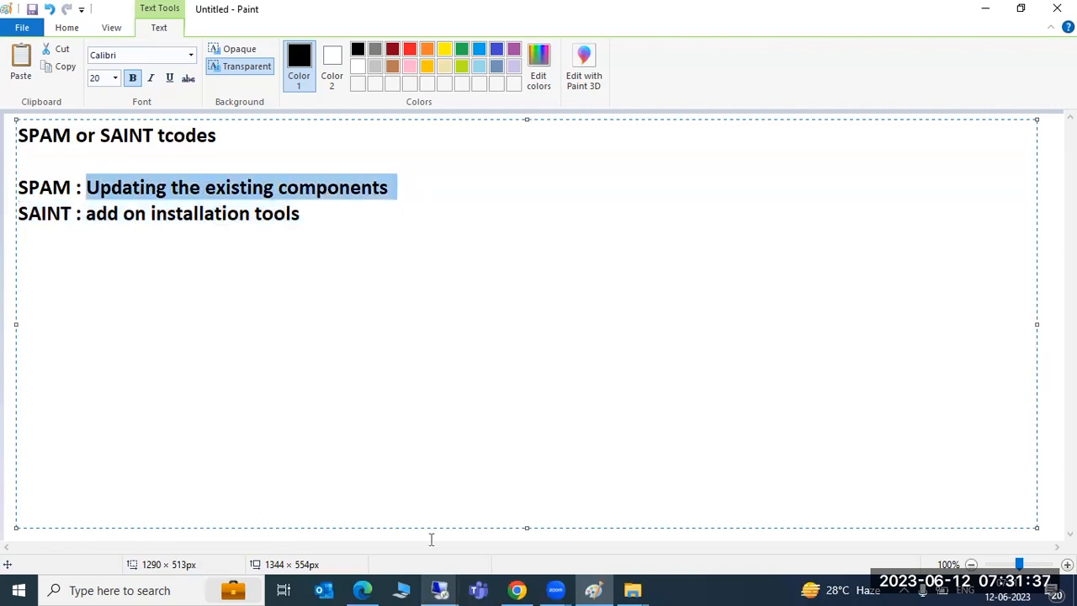
pyautogui.click(444, 589)
pyautogui.click(602, 522)
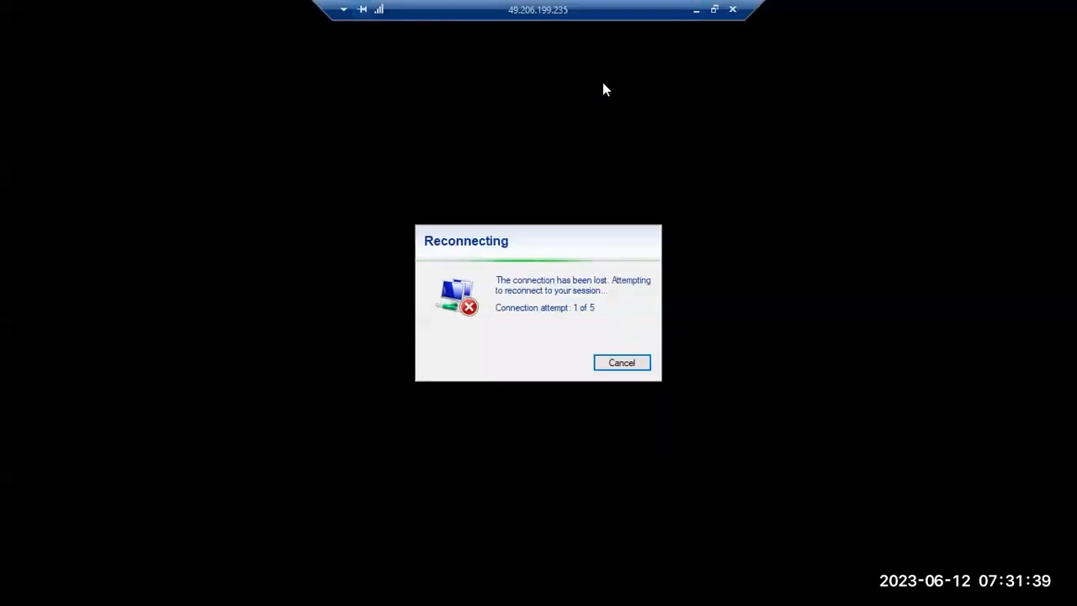
pyautogui.click(695, 11)
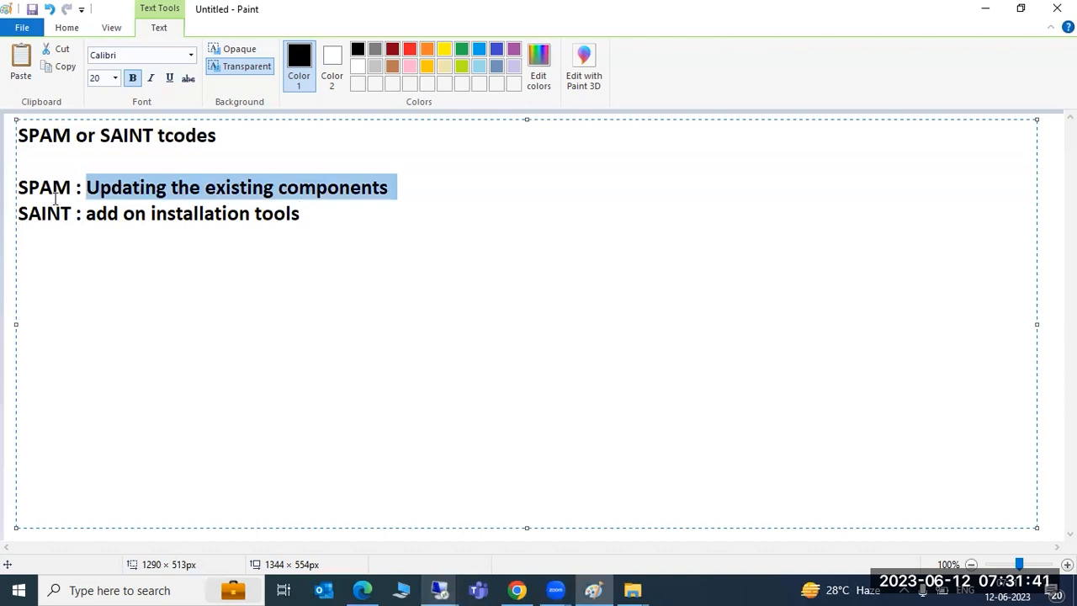
pyautogui.click(76, 215)
pyautogui.moveTo(77, 215); pyautogui.dragTo(308, 221)
pyautogui.click(328, 195)
pyautogui.click(328, 214)
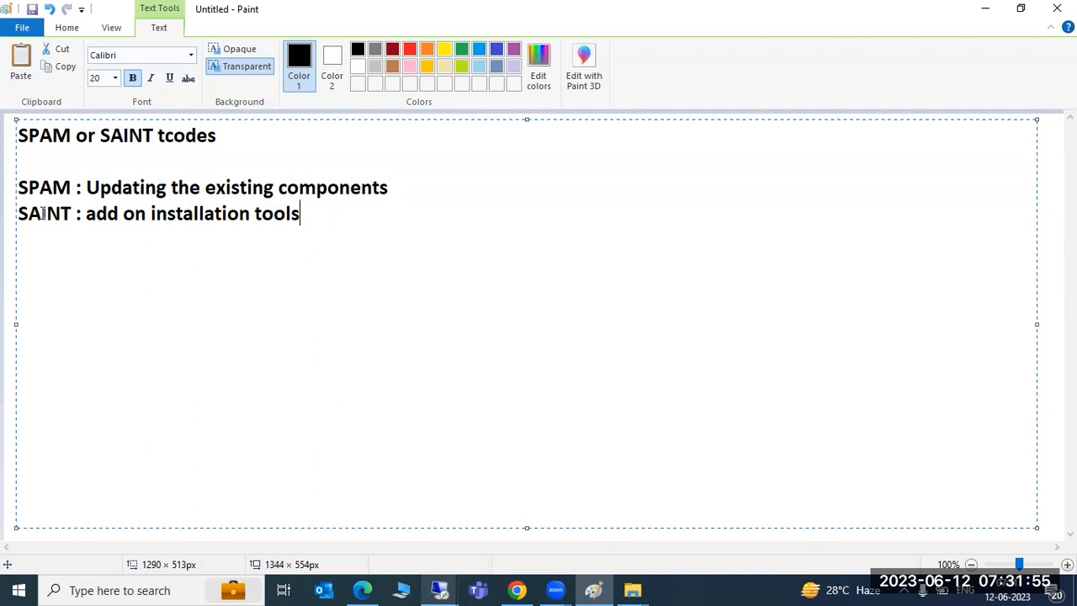
pyautogui.moveTo(42, 213); pyautogui.dragTo(328, 233)
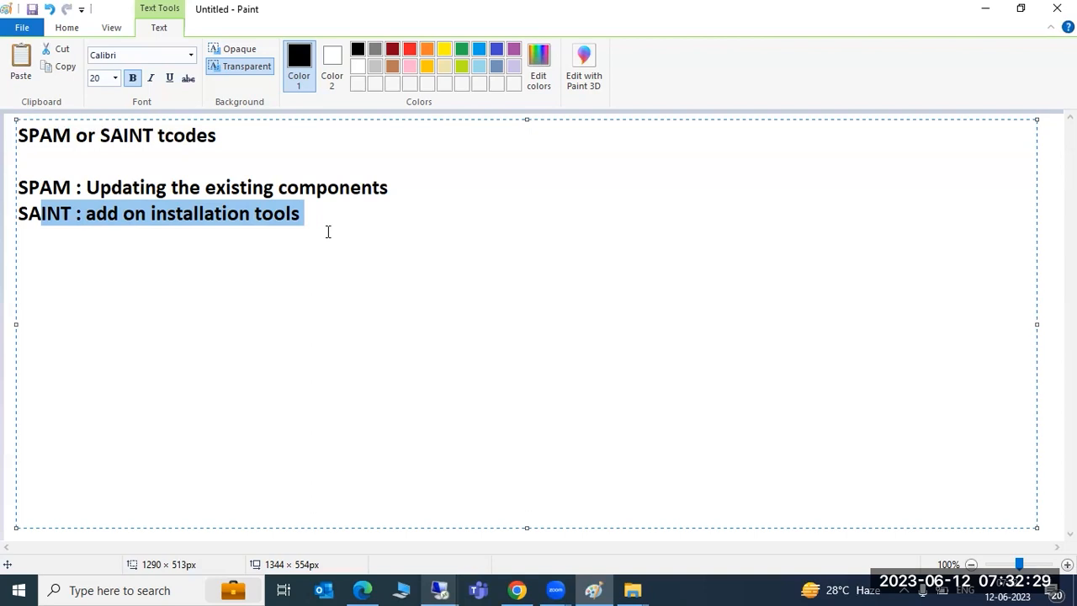
# Step: Add a 'Pre- requisites :' heading underlined with '===============' below the SAINT entry
pyautogui.click(321, 230)
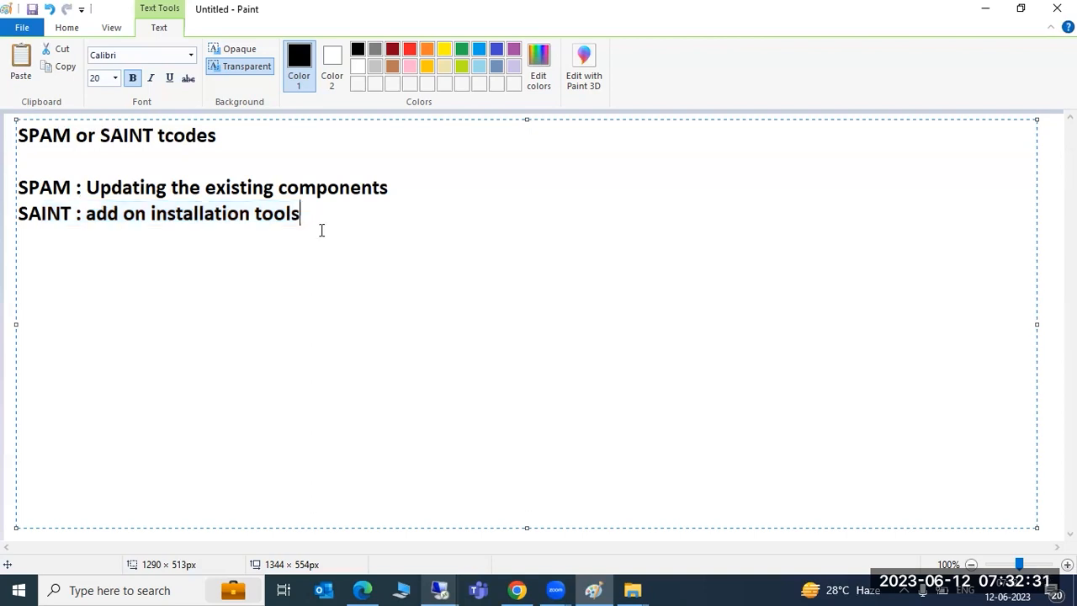
pyautogui.press('Return')
pyautogui.press('Return')
pyautogui.write('Steps 1 :')
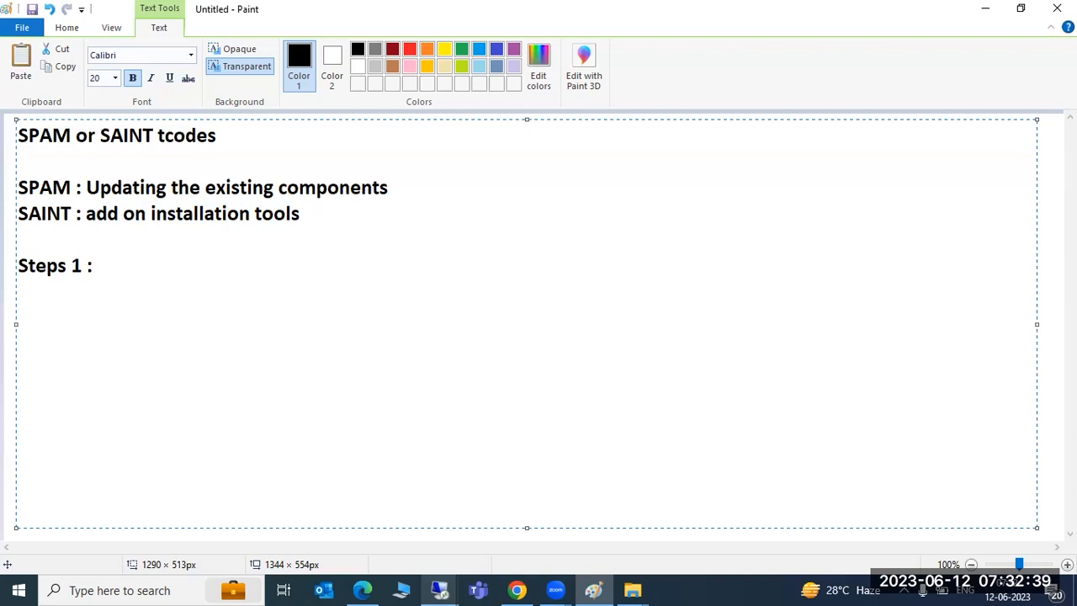
pyautogui.press('BackSpace')
pyautogui.press('BackSpace')
pyautogui.press('BackSpace')
pyautogui.press('BackSpace')
pyautogui.press('BackSpace')
pyautogui.press('BackSpace')
pyautogui.press('BackSpace')
pyautogui.press('BackSpace')
pyautogui.press('BackSpace')
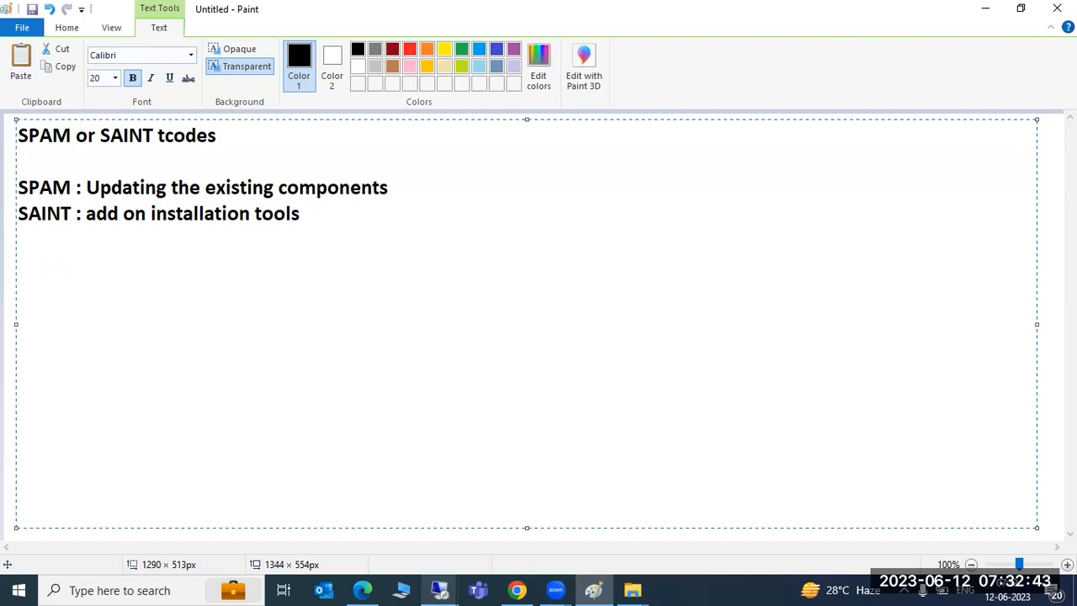
pyautogui.write('Pre- re')
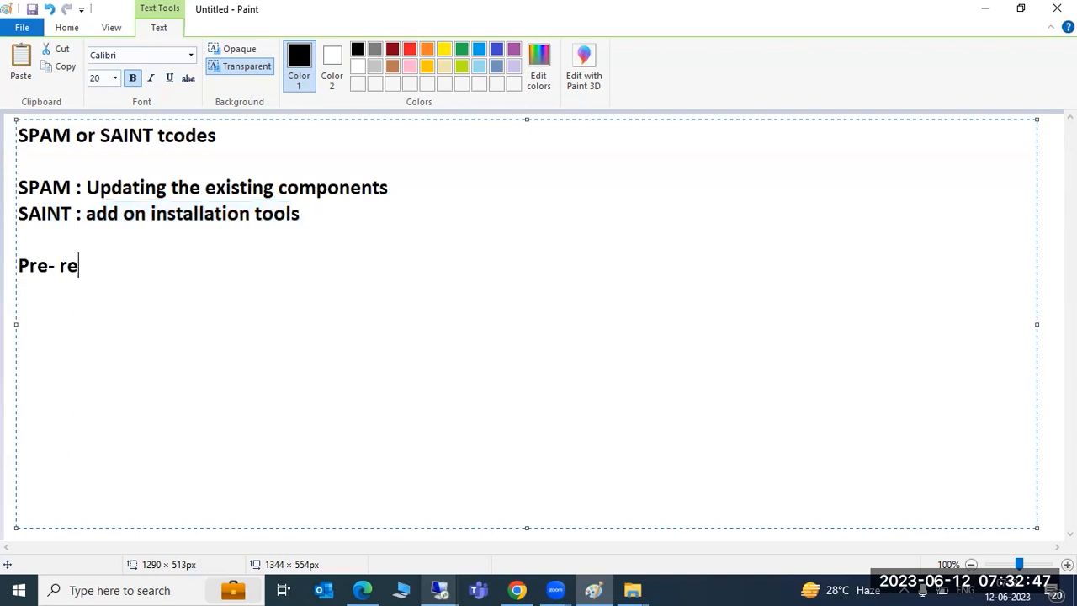
pyautogui.write('quisites :')
pyautogui.press('Return')
pyautogui.write('===============')
# Step: List prerequisites '1)000', '2)you need extract authorizations' and '3)SPAM tcode'
pyautogui.press('Return')
pyautogui.write('1)')
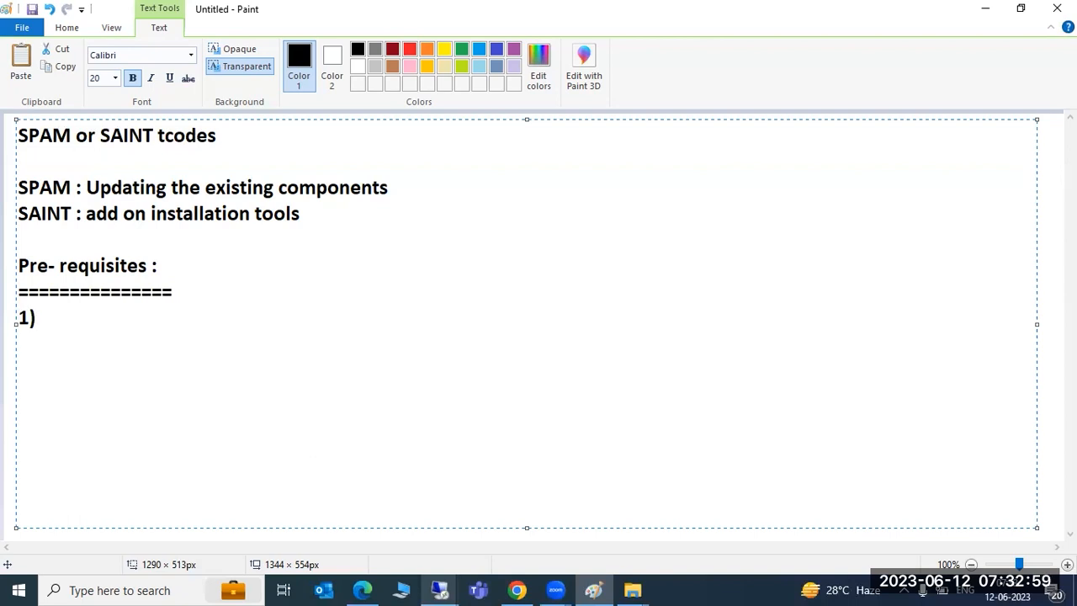
pyautogui.write('000')
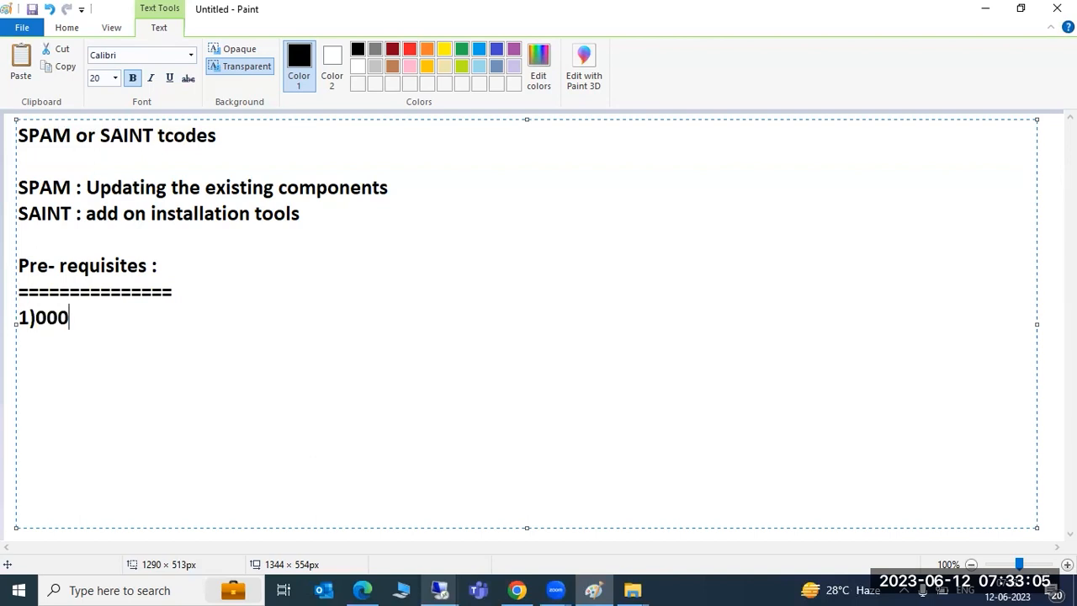
pyautogui.press('Return')
pyautogui.write('2)you need a')
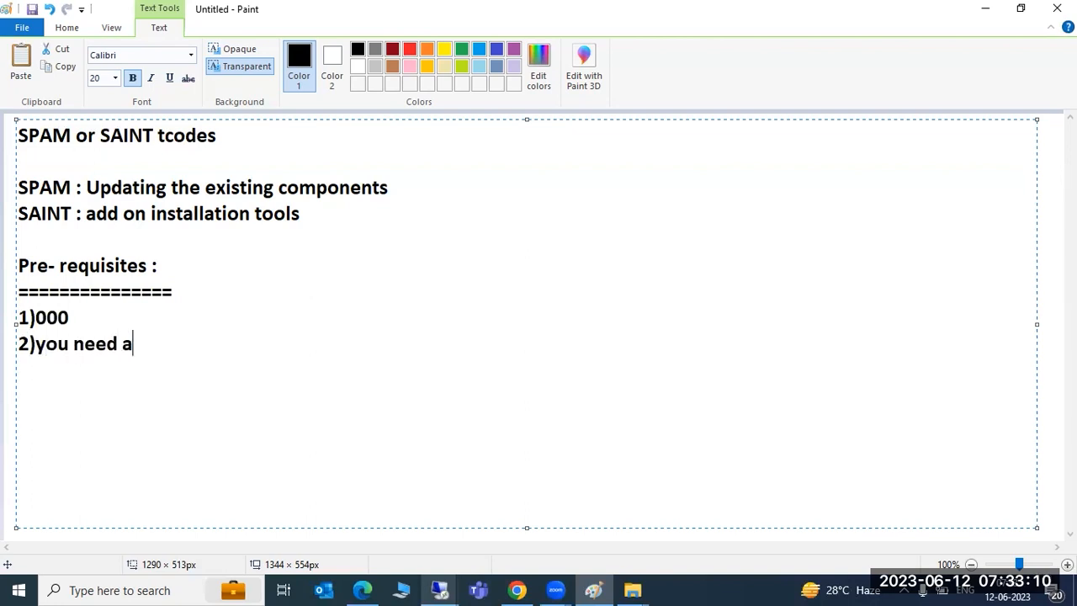
pyautogui.press('BackSpace')
pyautogui.write('extrac')
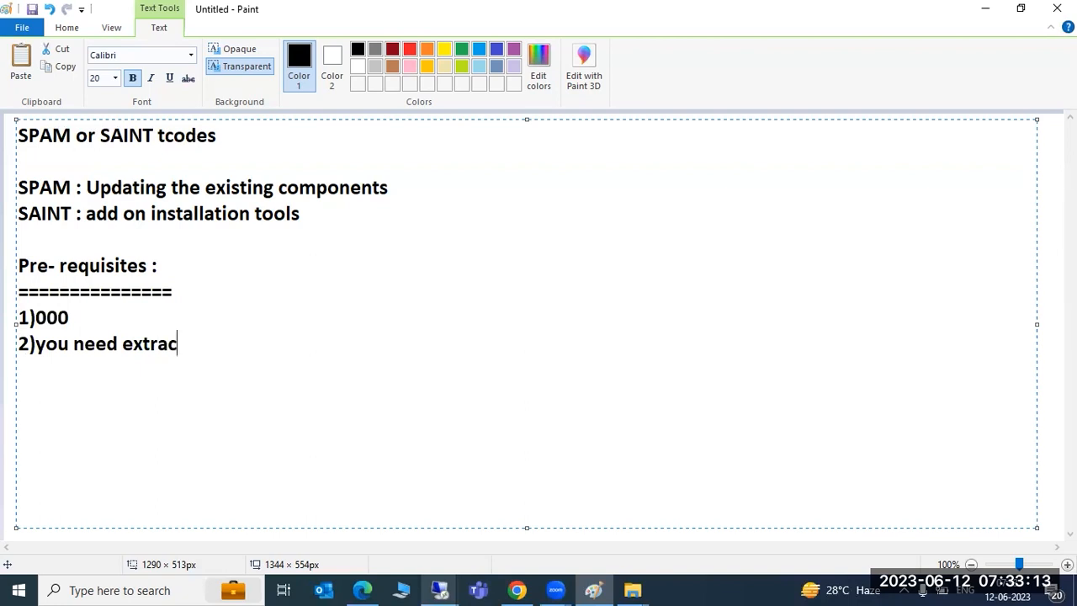
pyautogui.write('t authorizati')
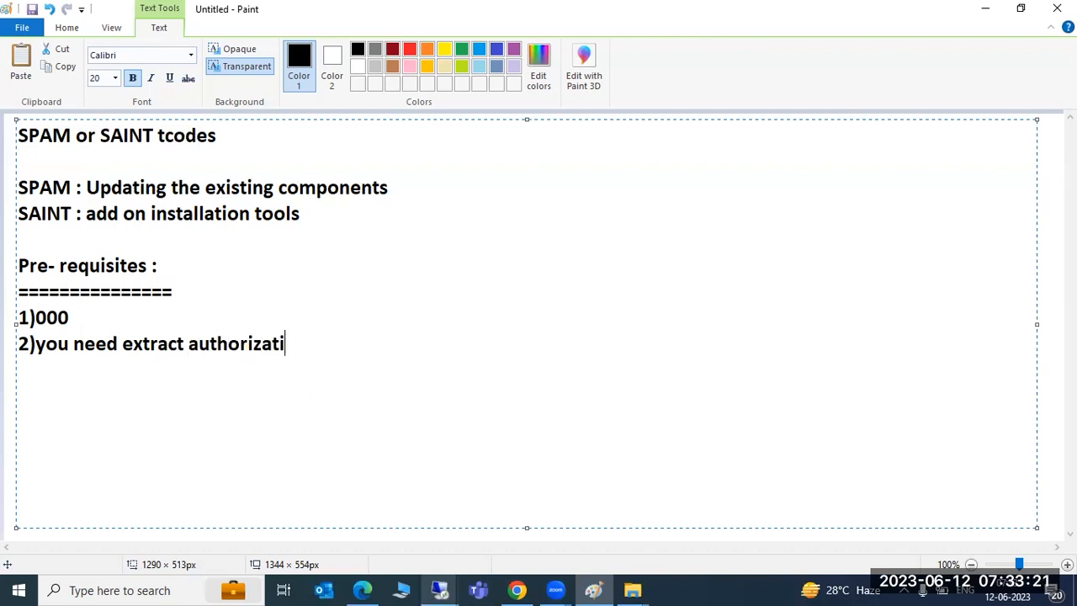
pyautogui.write('ons')
pyautogui.press('Return')
pyautogui.write('3)')
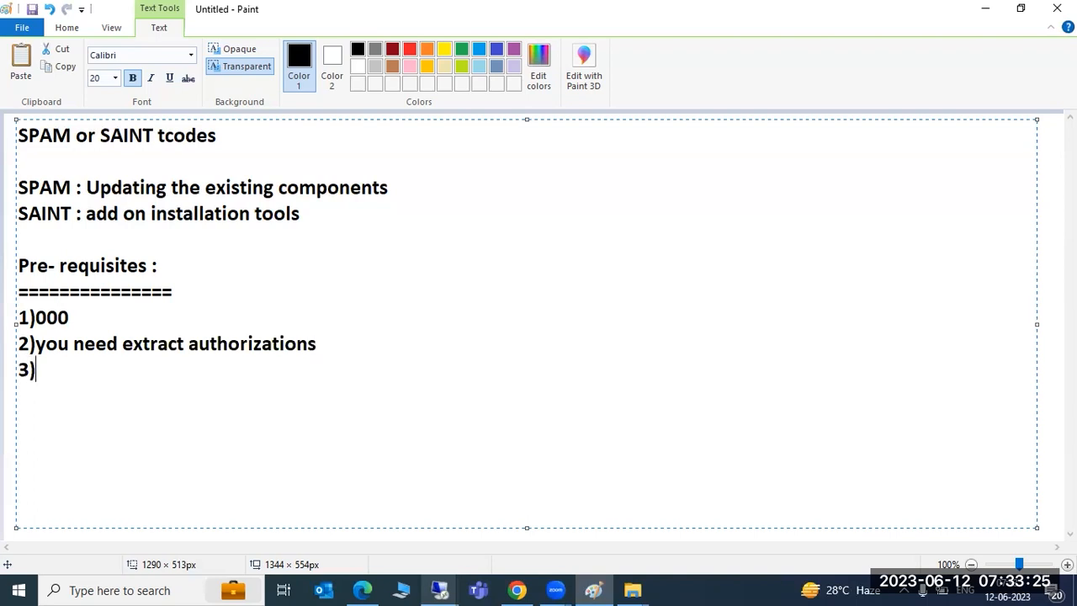
pyautogui.write('SPAM tcode')
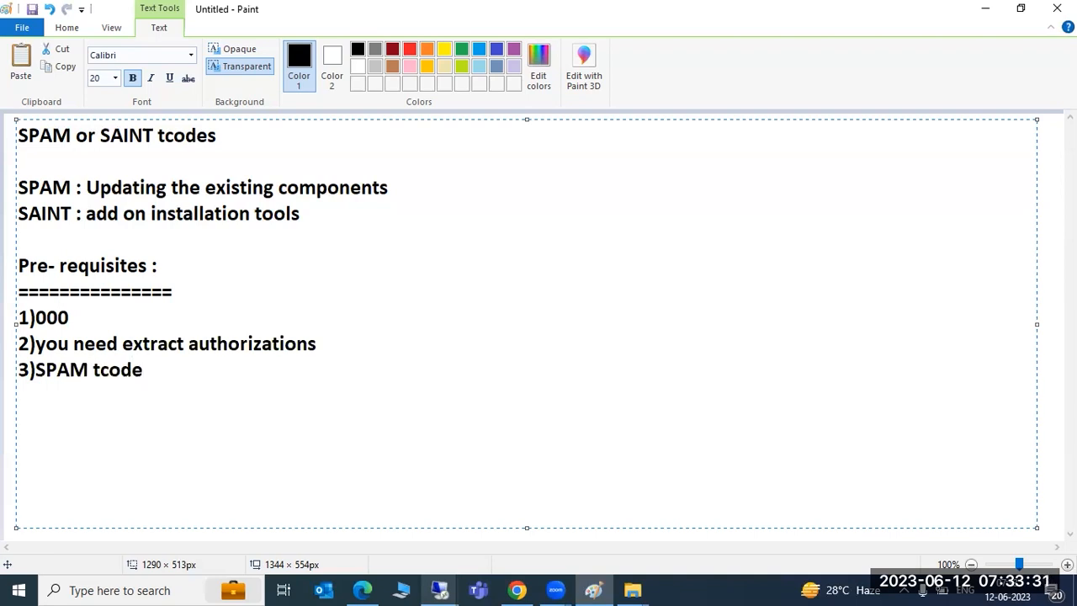
# Step: Add items 4–6: reset incomplete patches, space in /usr/sap/trans, download patches from SMP
pyautogui.press('Return')
pyautogui.write('4)clear')
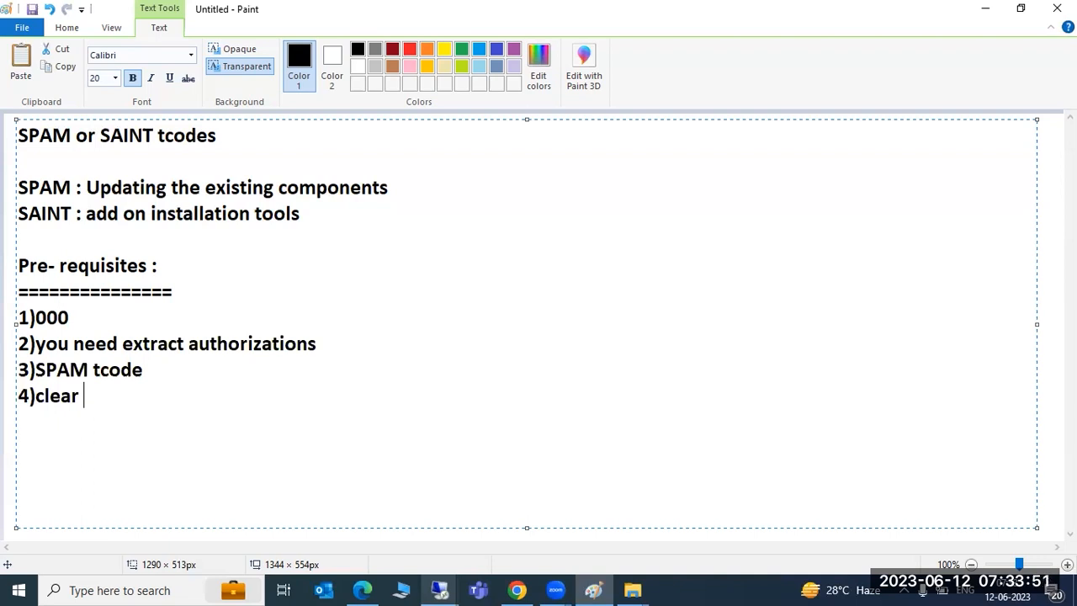
pyautogui.write('t')
pyautogui.press('BackSpace')
pyautogui.write('or reset the previous incomplete patches')
pyautogui.press('Return')
pyautogui.write('5)')
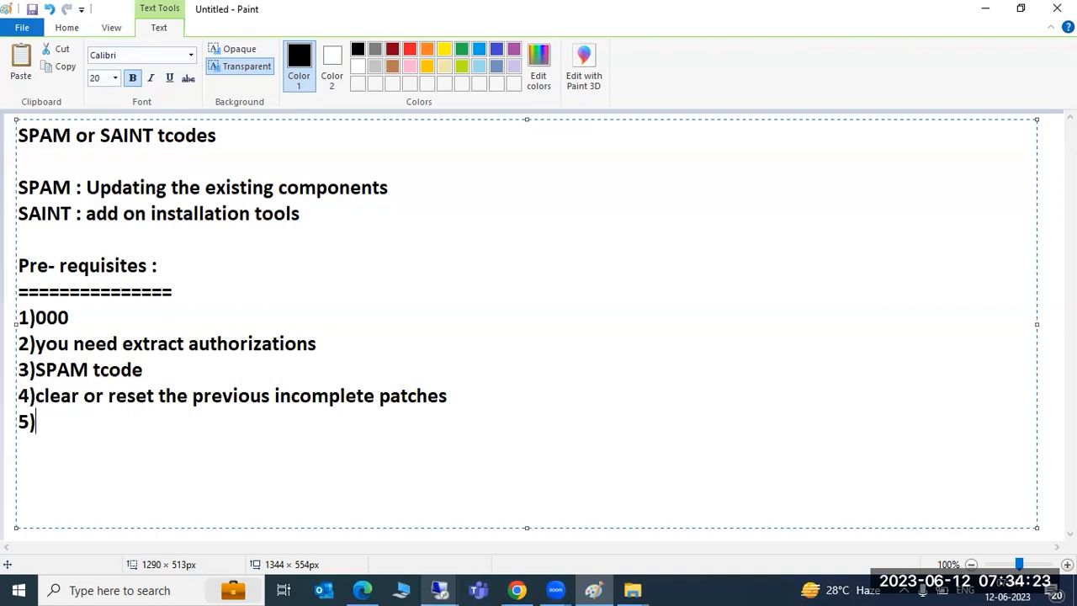
pyautogui.write('space r')
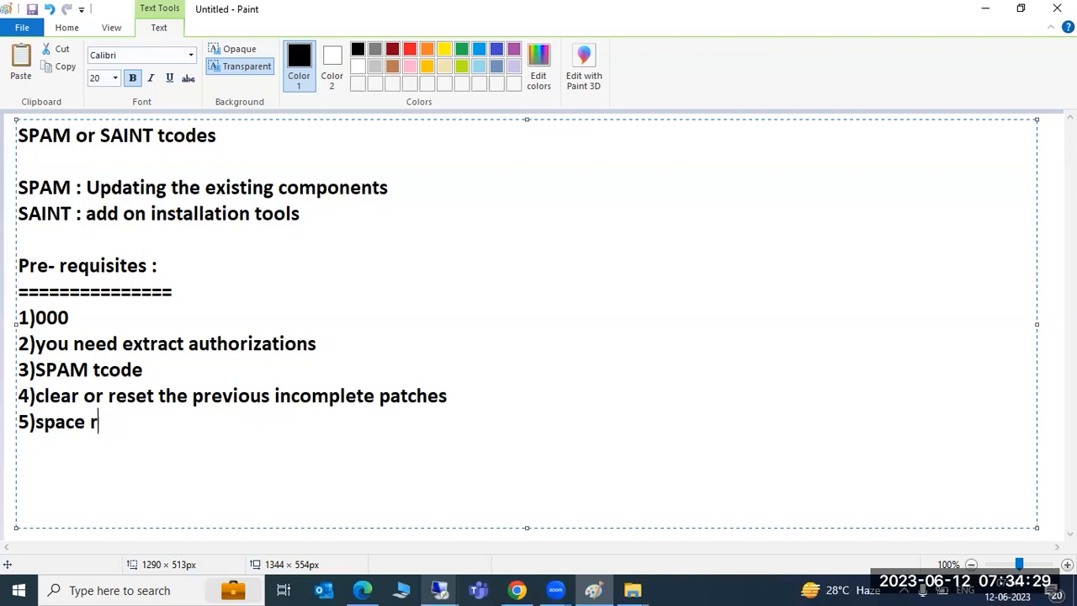
pyautogui.write('equired in ')
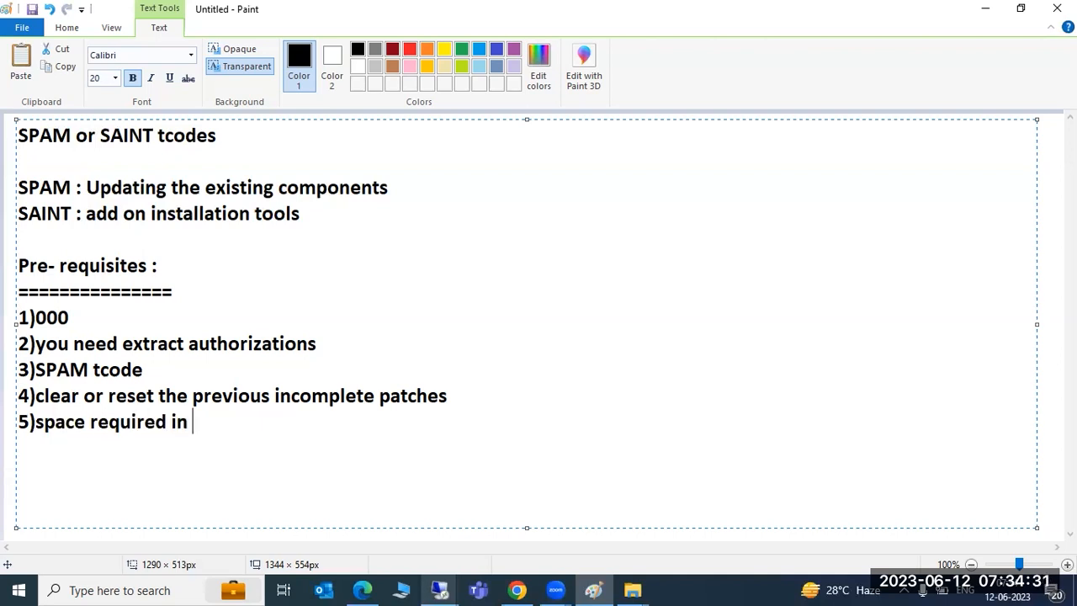
pyautogui.write('/usr/sap/trans ')
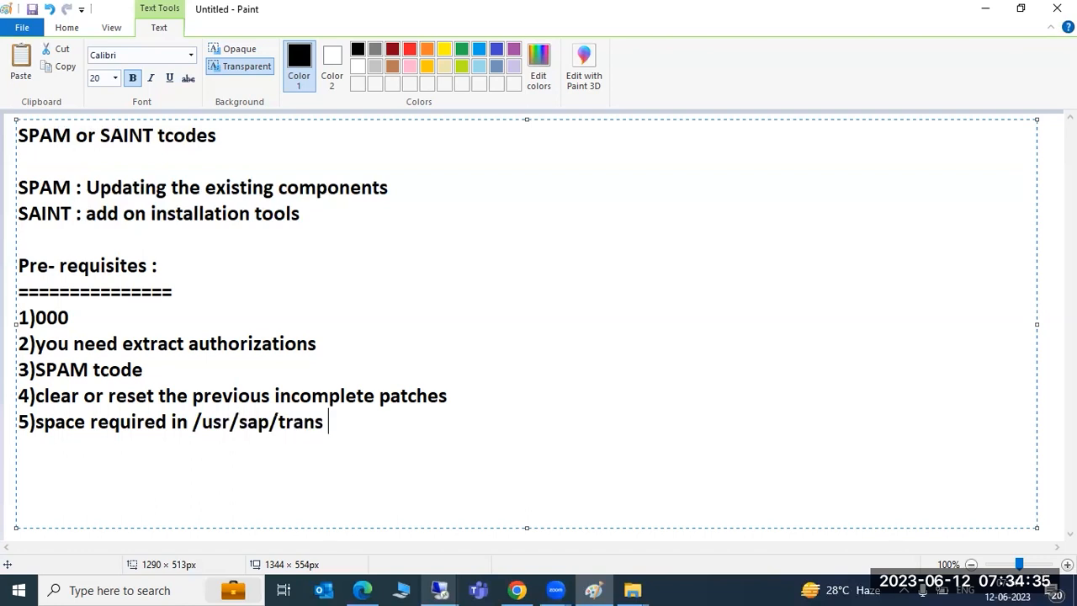
pyautogui.write('directory')
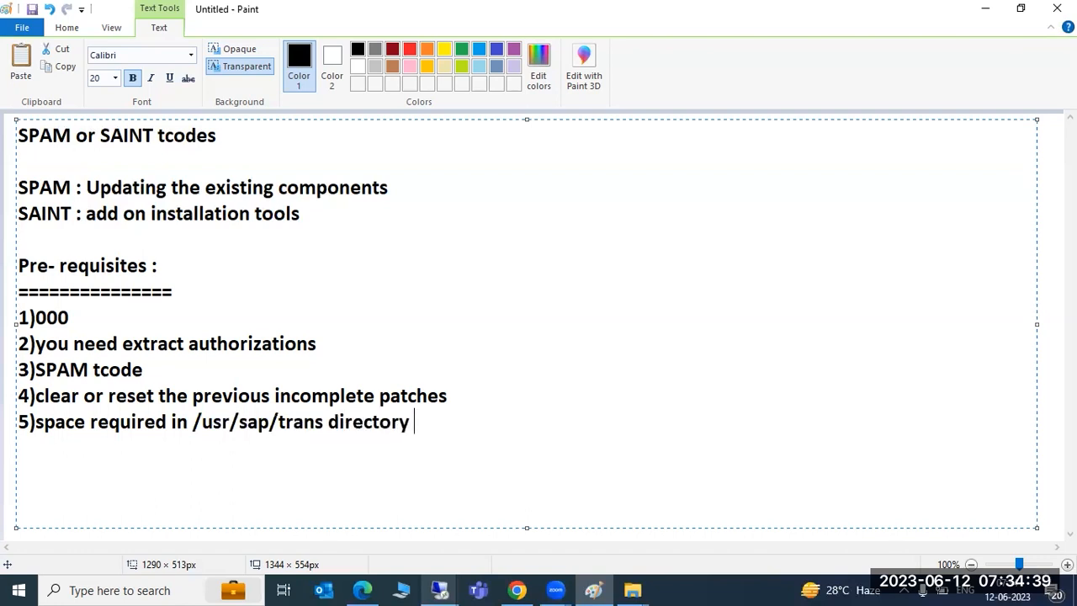
pyautogui.press('Return')
pyautogui.write('6)download')
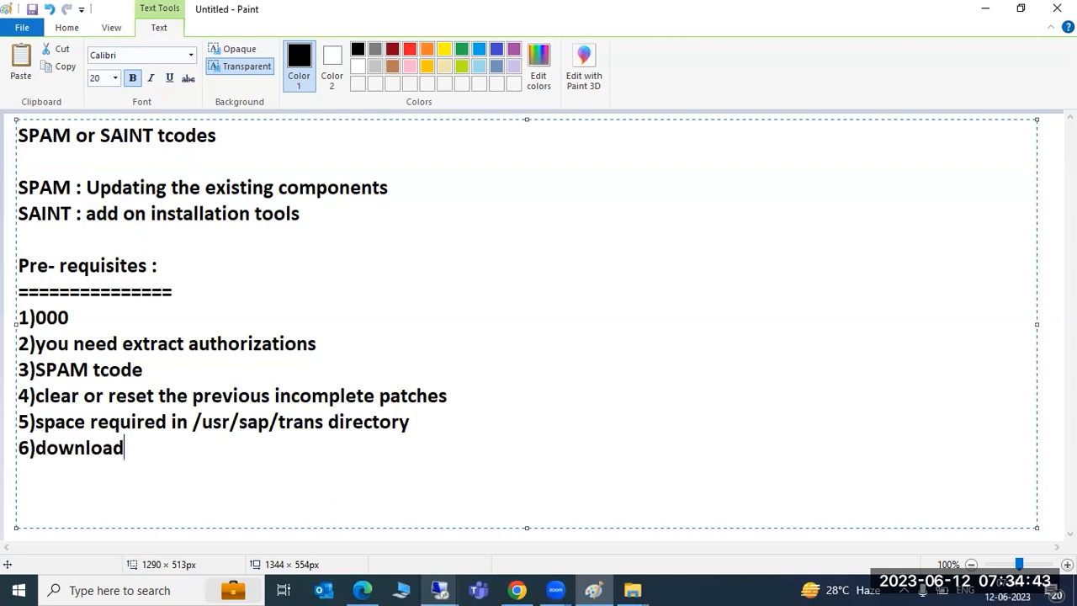
pyautogui.write(' the patches from SMP')
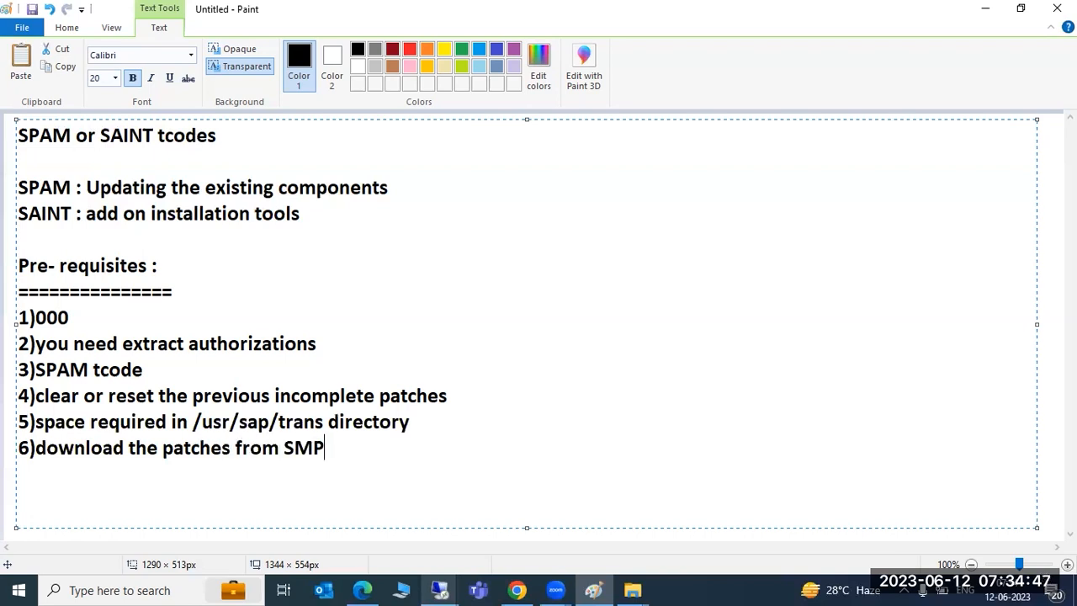
pyautogui.press('Return')
# Step: Append 'SPAM' to the Pre- requisites heading, then highlight key words in the list
pyautogui.click(209, 262)
pyautogui.write('SPAM')
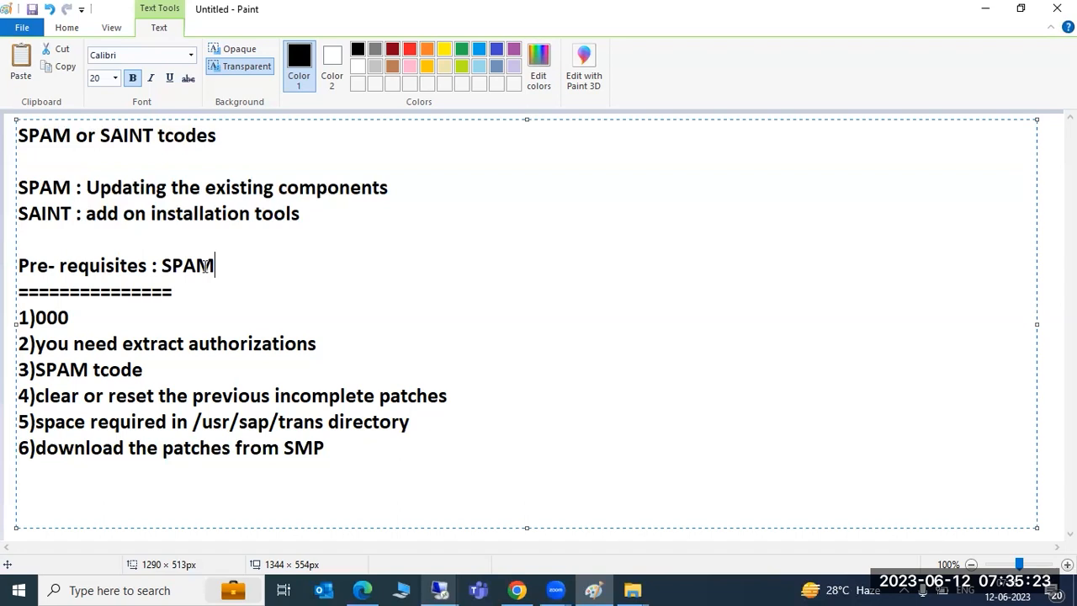
pyautogui.moveTo(191, 422); pyautogui.dragTo(317, 426)
pyautogui.click(170, 343)
pyautogui.moveTo(170, 345); pyautogui.dragTo(199, 345)
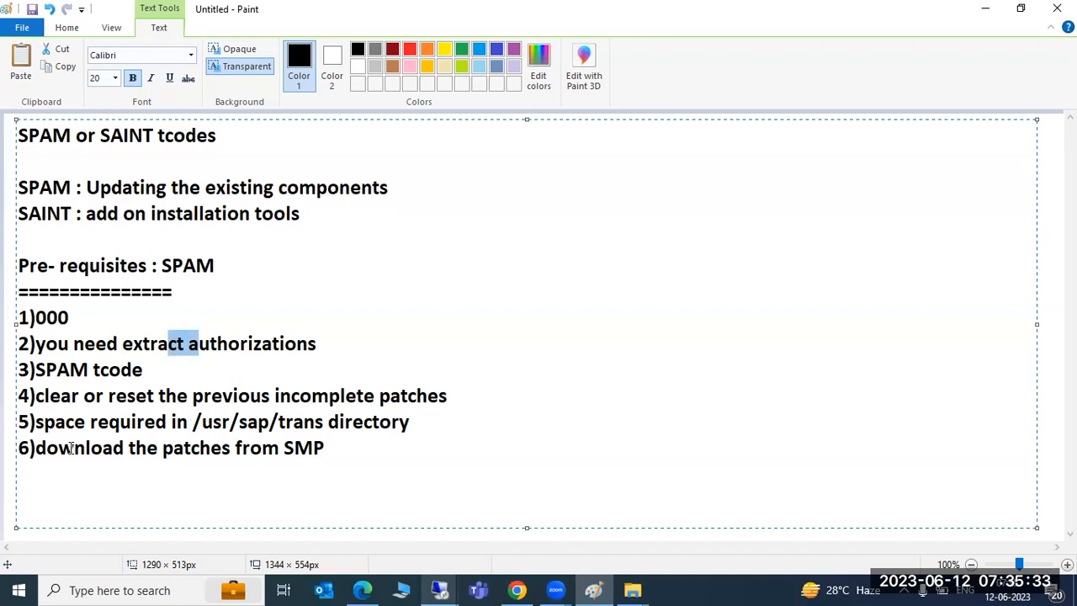
pyautogui.moveTo(74, 448); pyautogui.dragTo(102, 447)
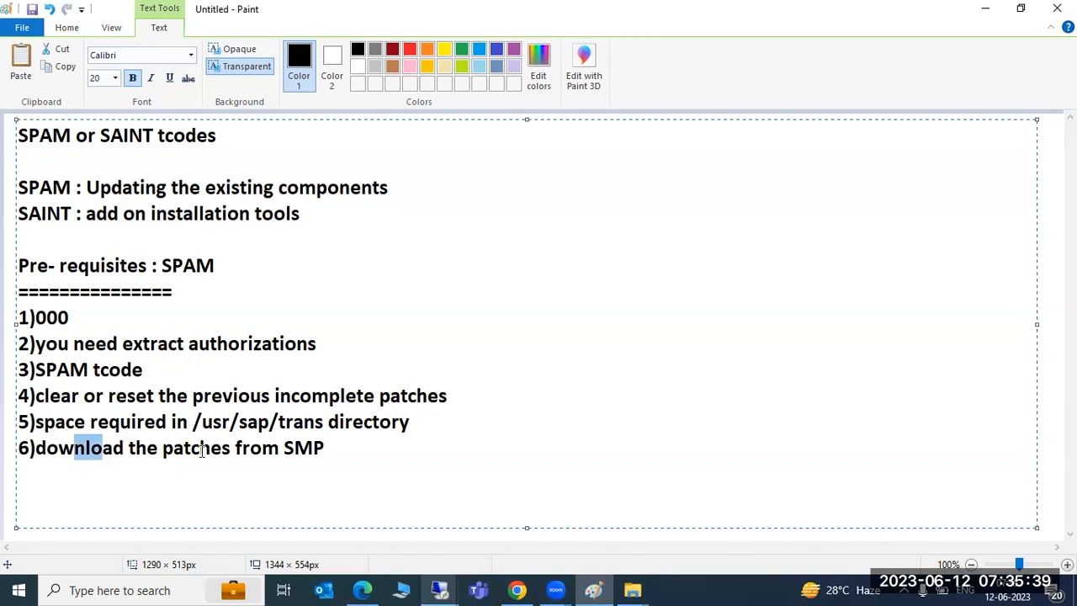
# Step: Cancel the stalled reconnection and launch a new Remote Desktop connection via mstsc
pyautogui.click(440, 588)
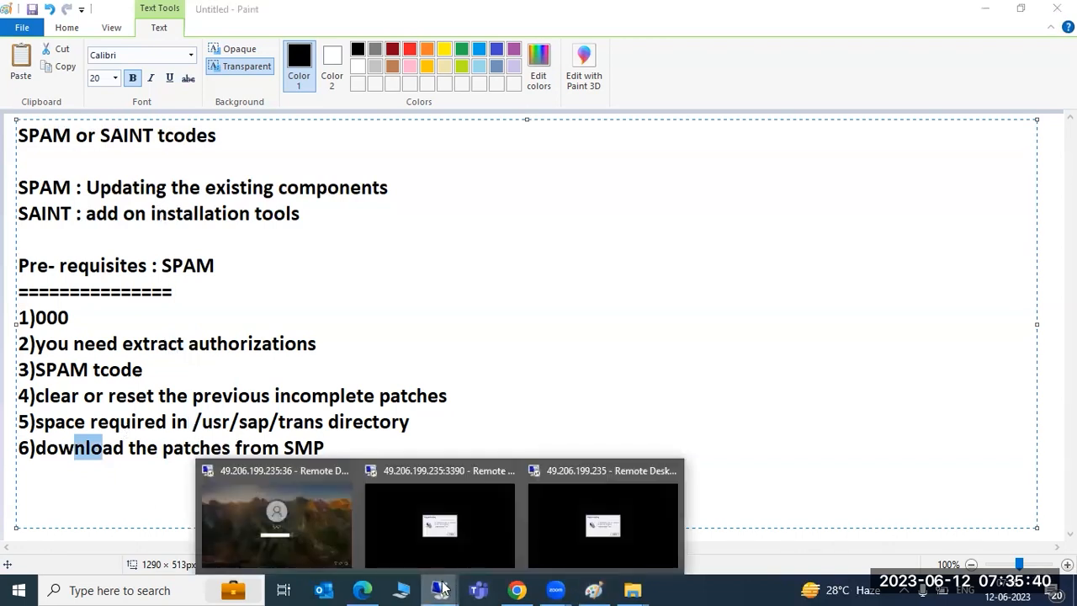
pyautogui.click(531, 505)
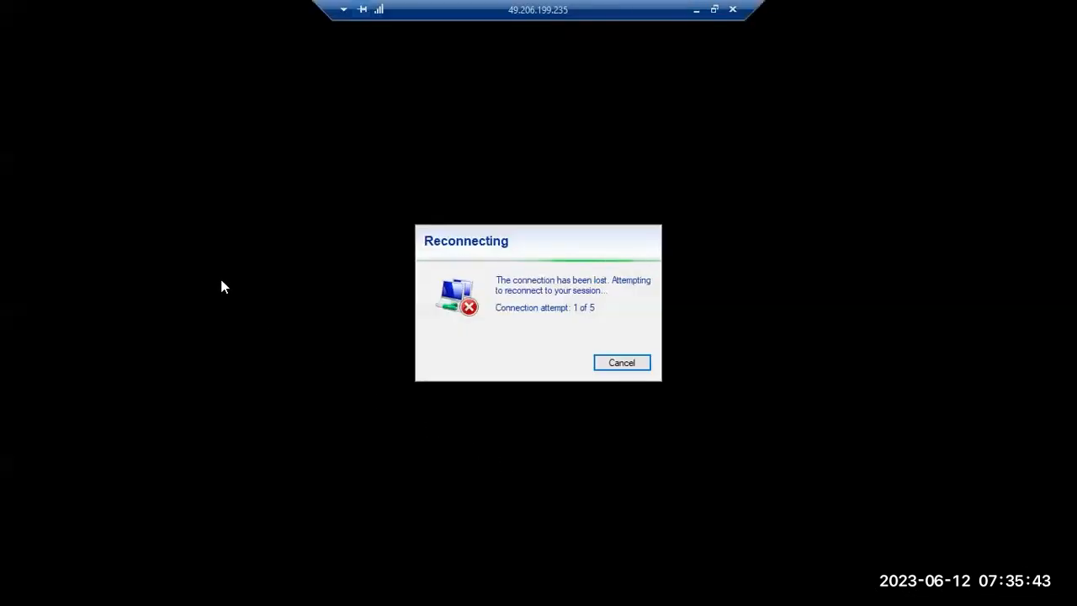
pyautogui.click(620, 363)
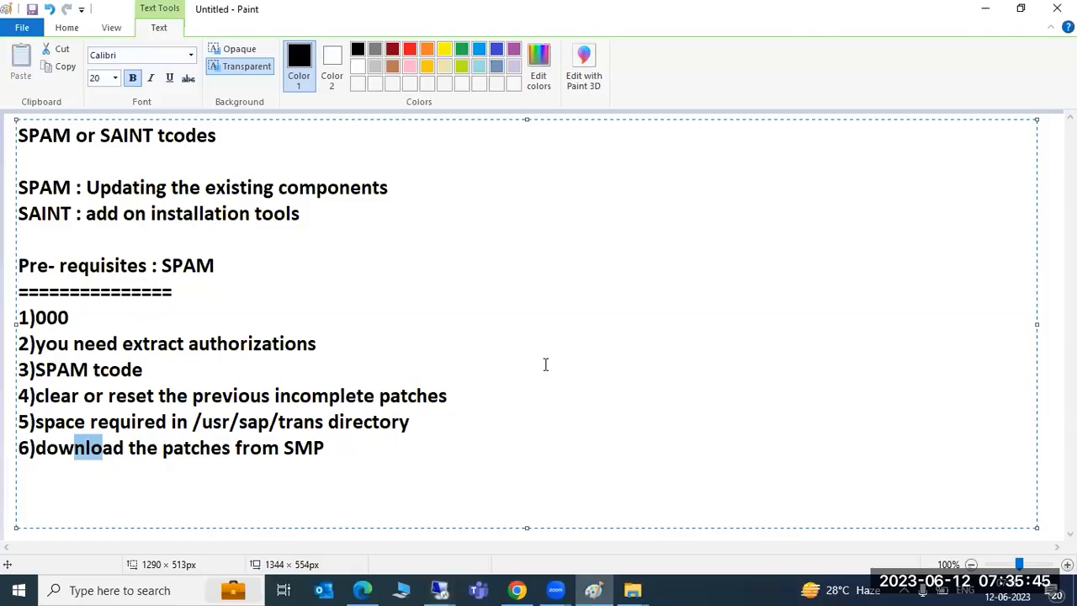
pyautogui.press('super+r')
pyautogui.click(126, 540)
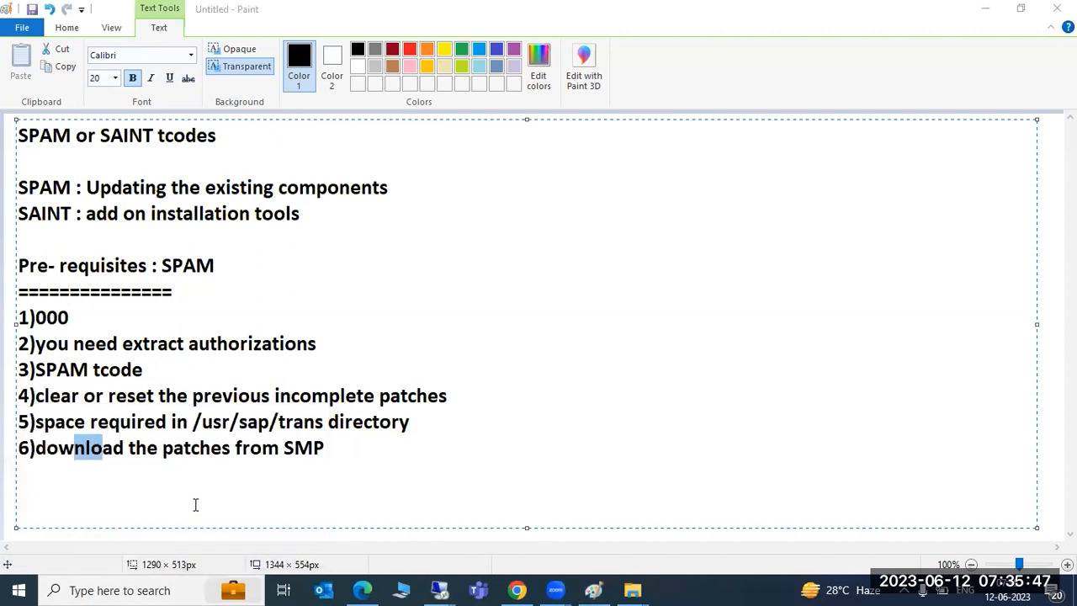
pyautogui.click(623, 277)
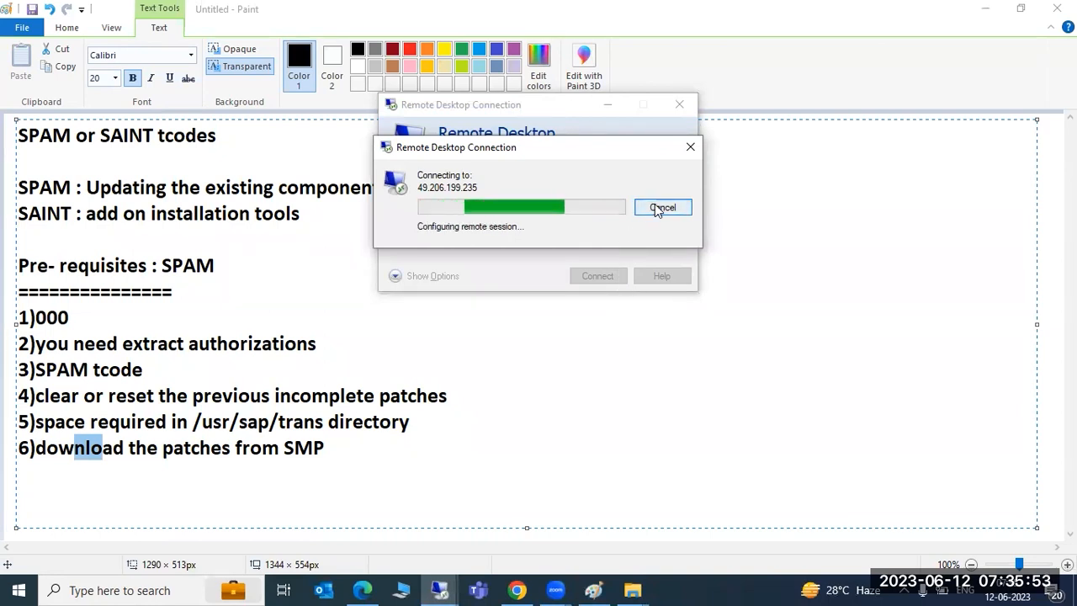
# Step: Retry the Remote Desktop connection and sign in with the Administrator password
pyautogui.click(661, 209)
pyautogui.click(598, 278)
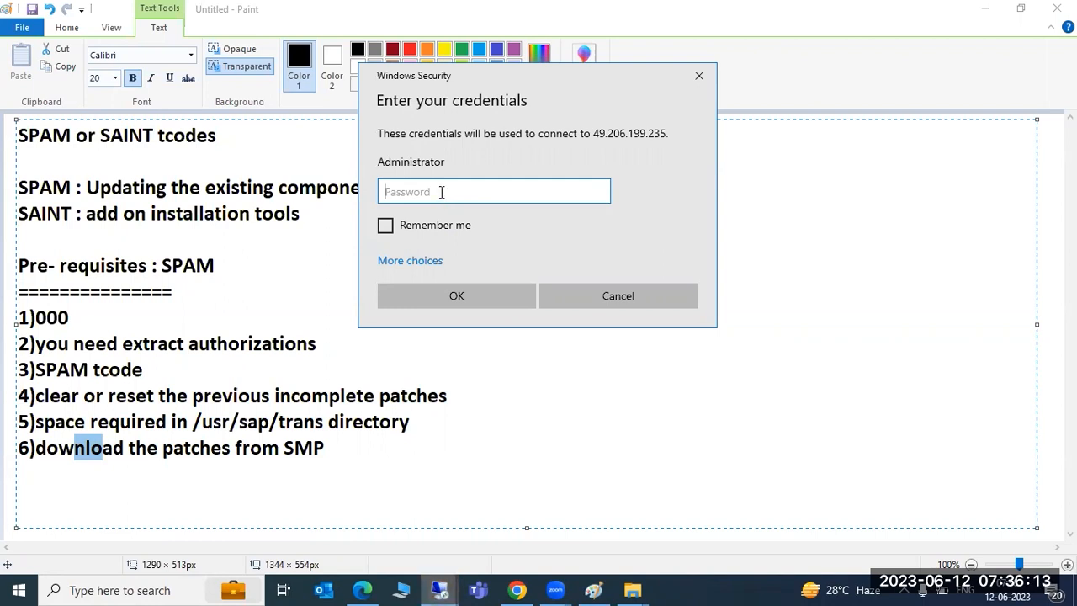
pyautogui.write('••••••••')
pyautogui.press('Return')
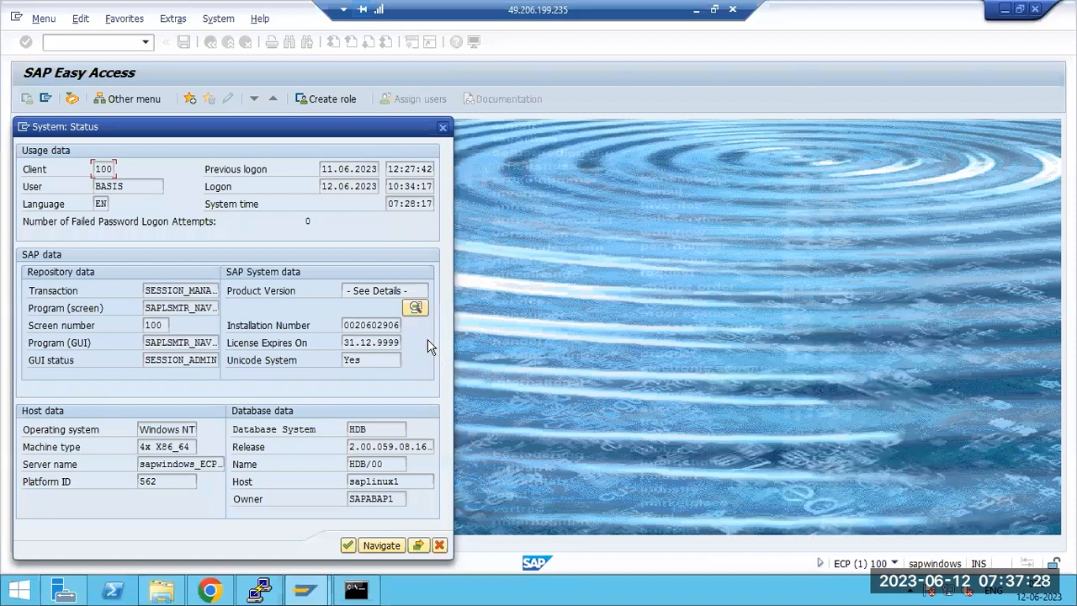
# Step: Close the System: Status dialog to reveal the SAP Easy Access menu
pyautogui.click(442, 128)
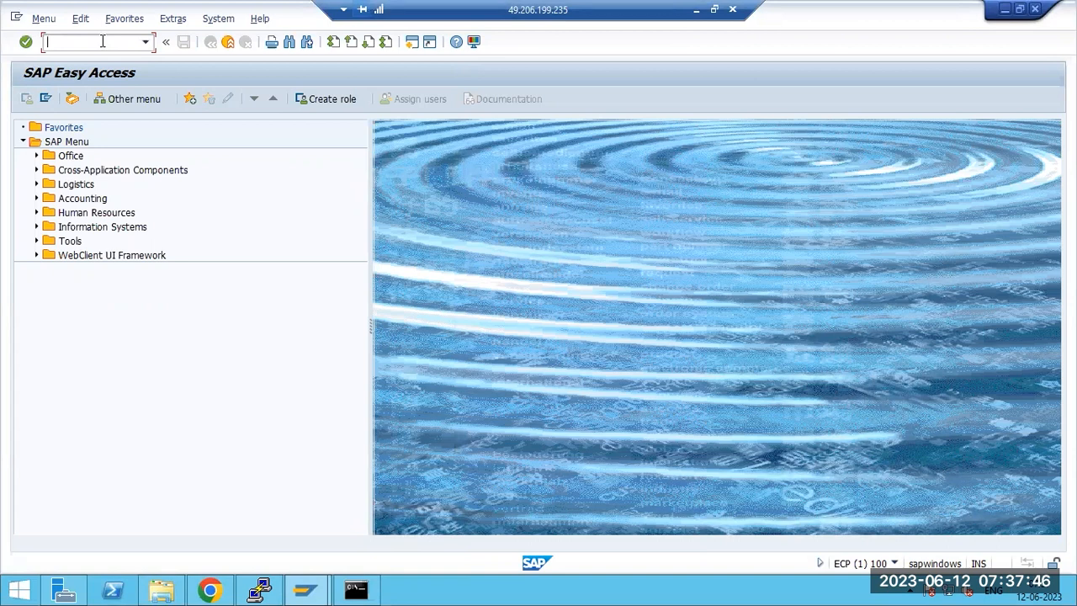
# Step: Run transaction spam, then open the SAP Note Browser from the Note Assistant's Goto menu
pyautogui.write('spam')
pyautogui.press('Return')
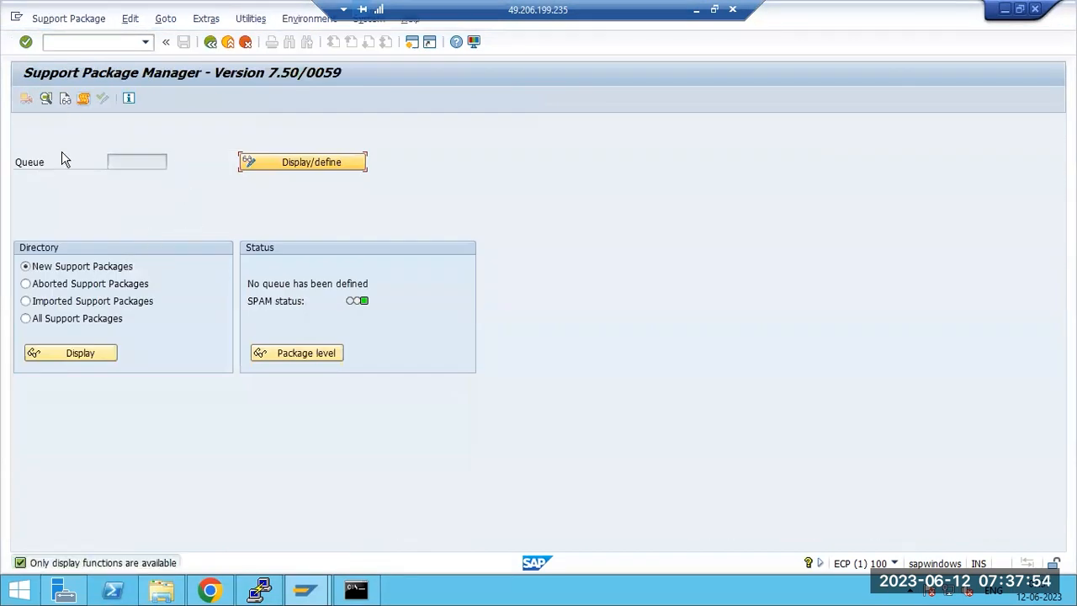
pyautogui.click(59, 20)
pyautogui.moveTo(65, 39)
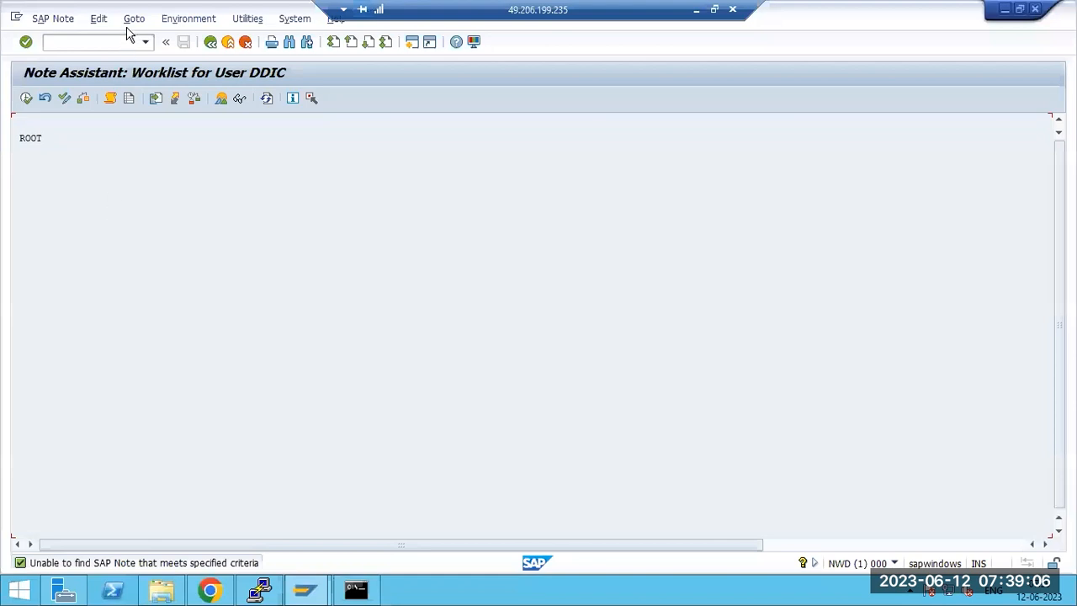
pyautogui.click(135, 20)
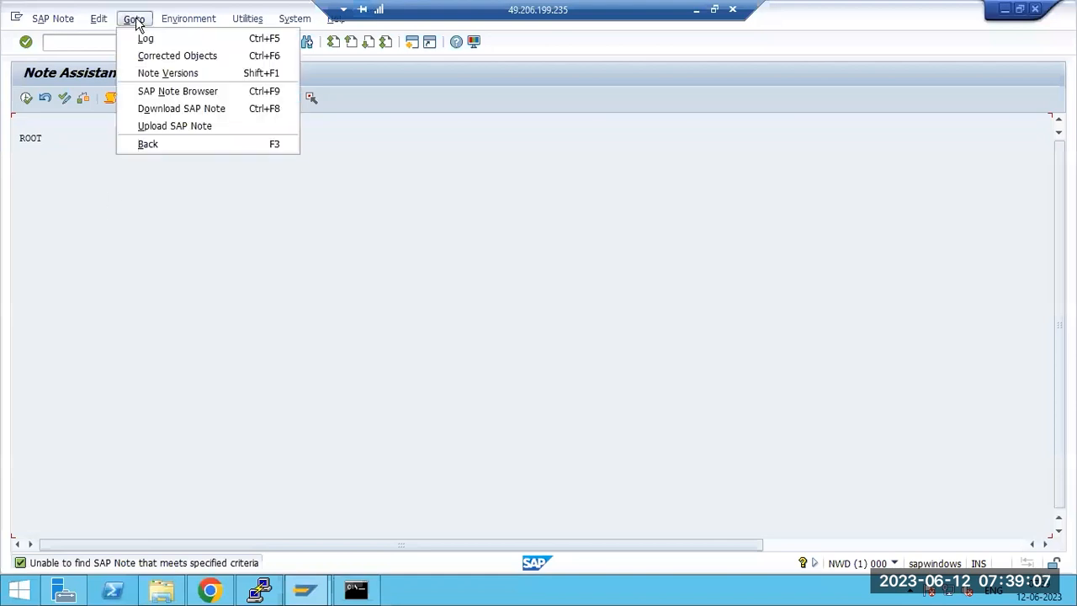
pyautogui.click(168, 104)
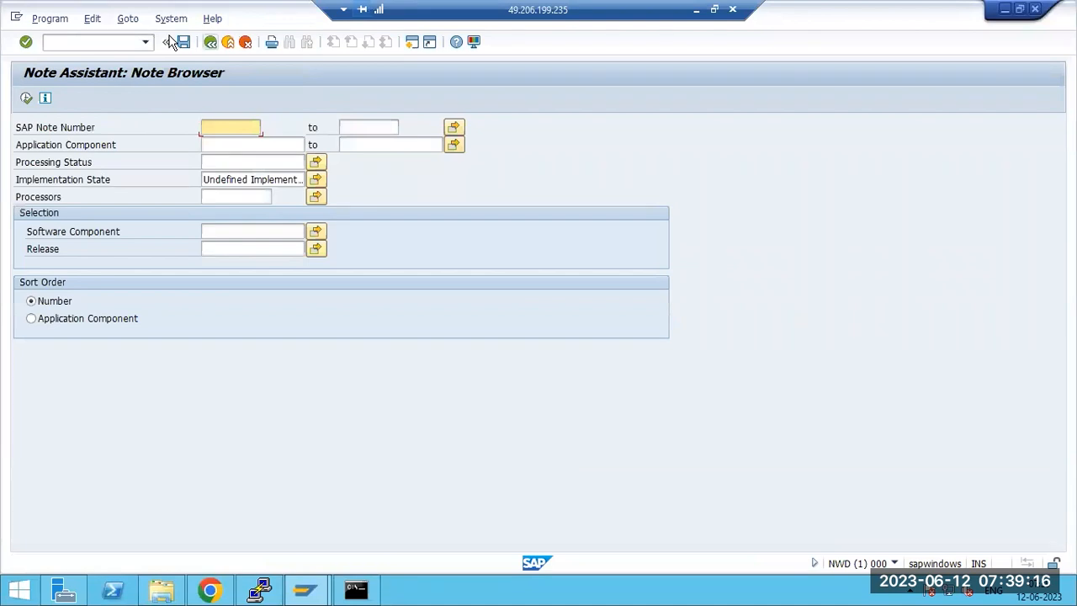
pyautogui.click(133, 22)
pyautogui.click(156, 128)
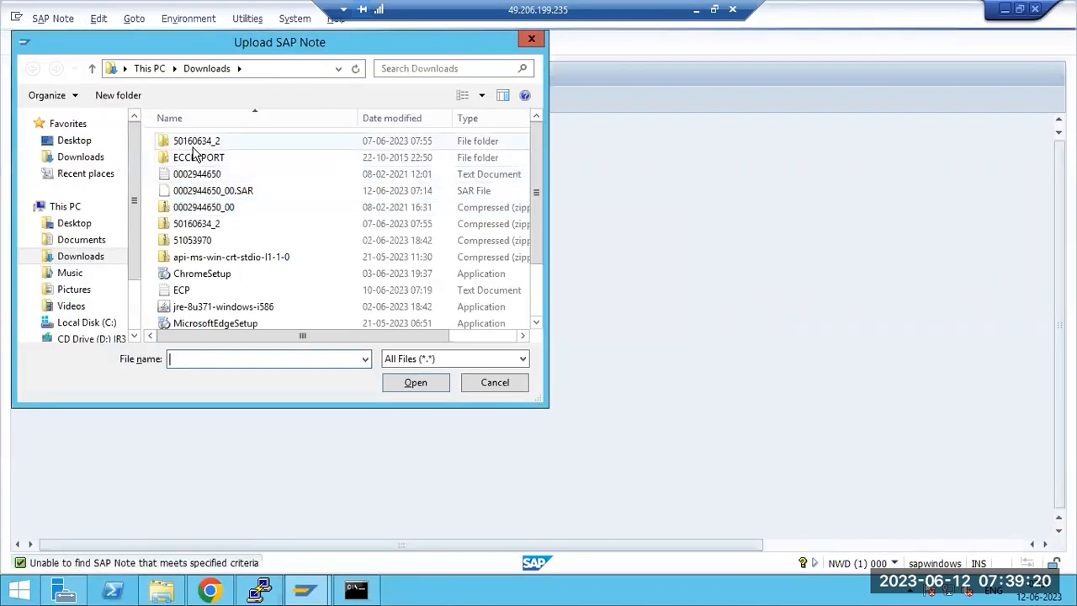
pyautogui.click(82, 159)
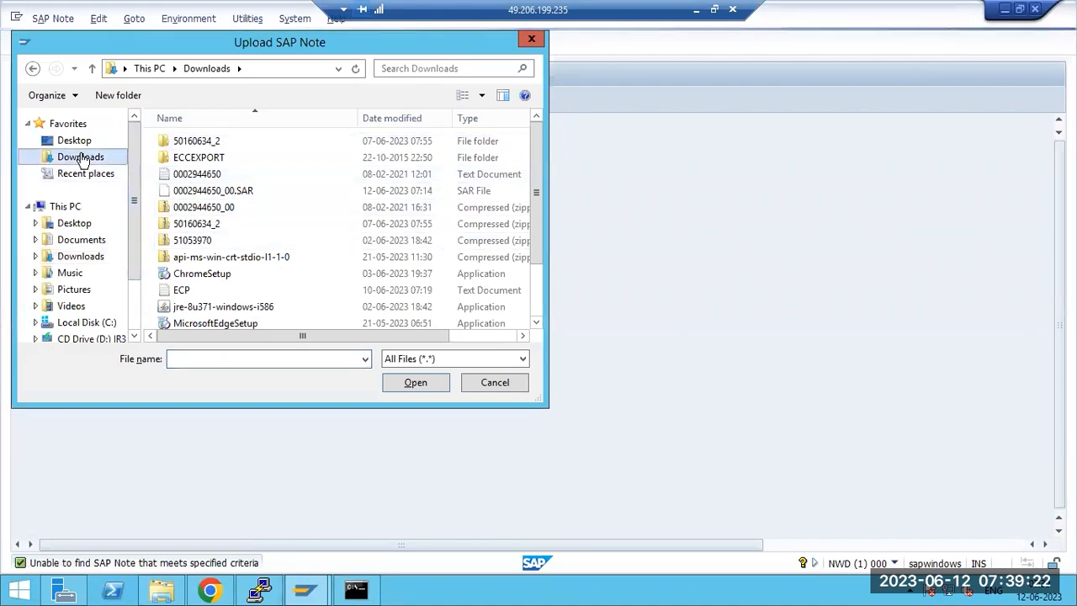
pyautogui.scroll(-2, 252, 232)
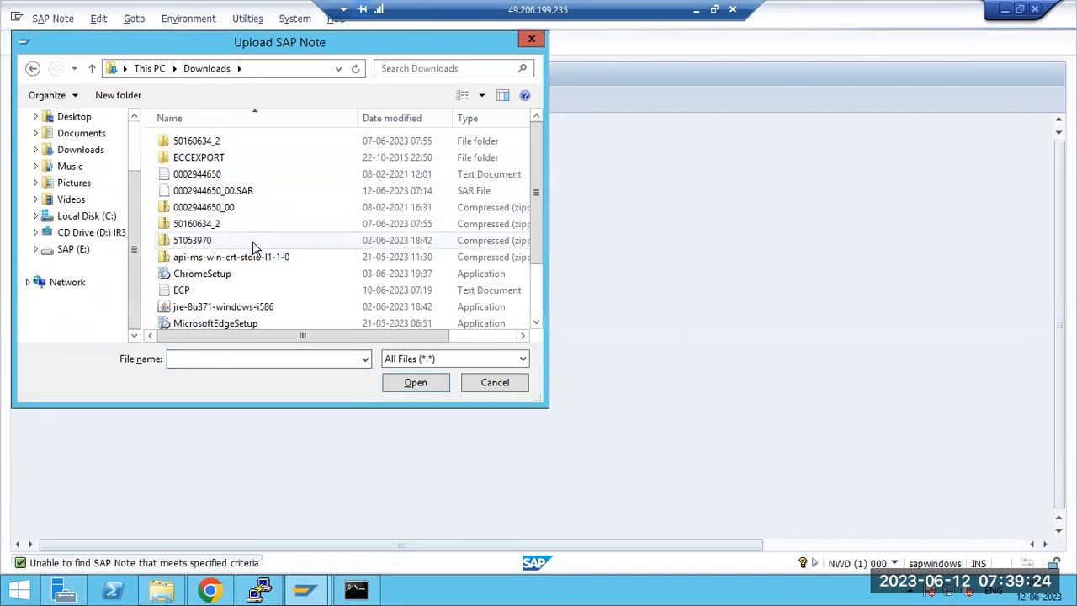
pyautogui.click(199, 174)
pyautogui.doubleClick(199, 174)
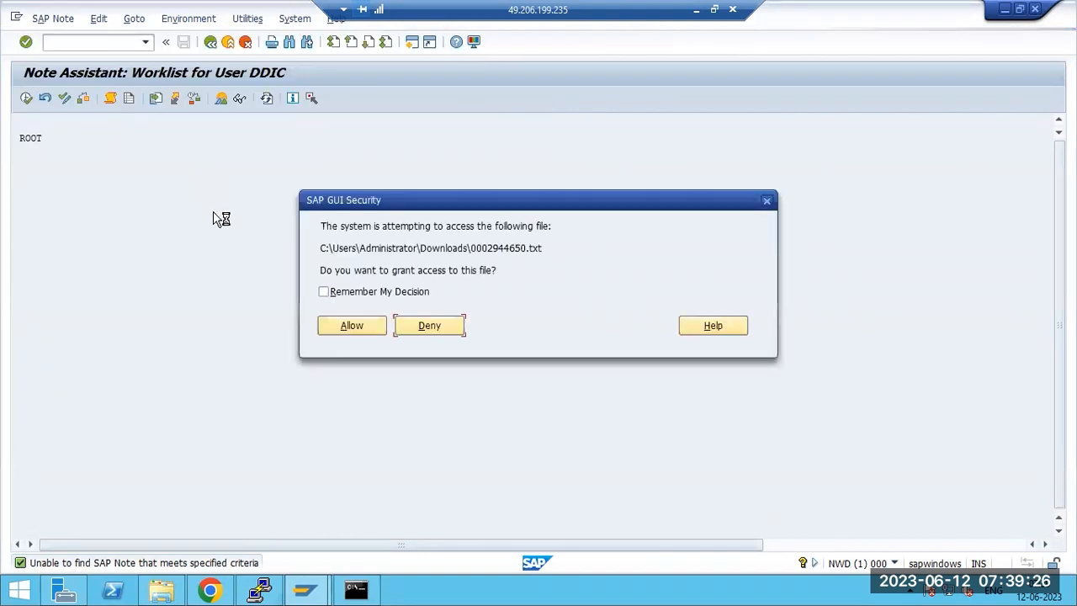
pyautogui.click(344, 325)
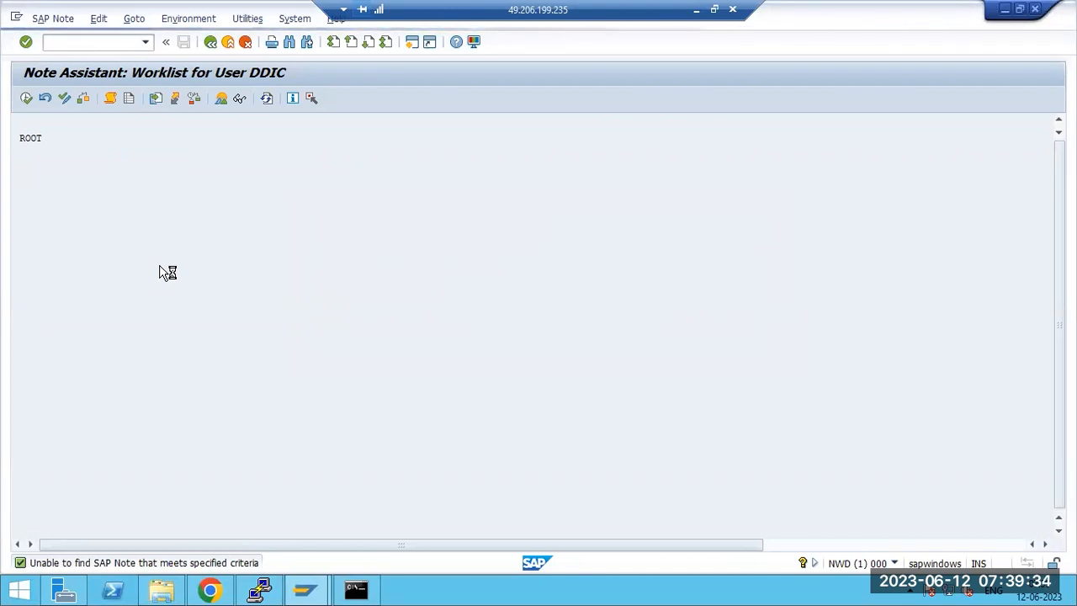
# Step: Open note 2944650 under New, attempt implementation, and acknowledge the no-valid-corrections message
pyautogui.click(46, 163)
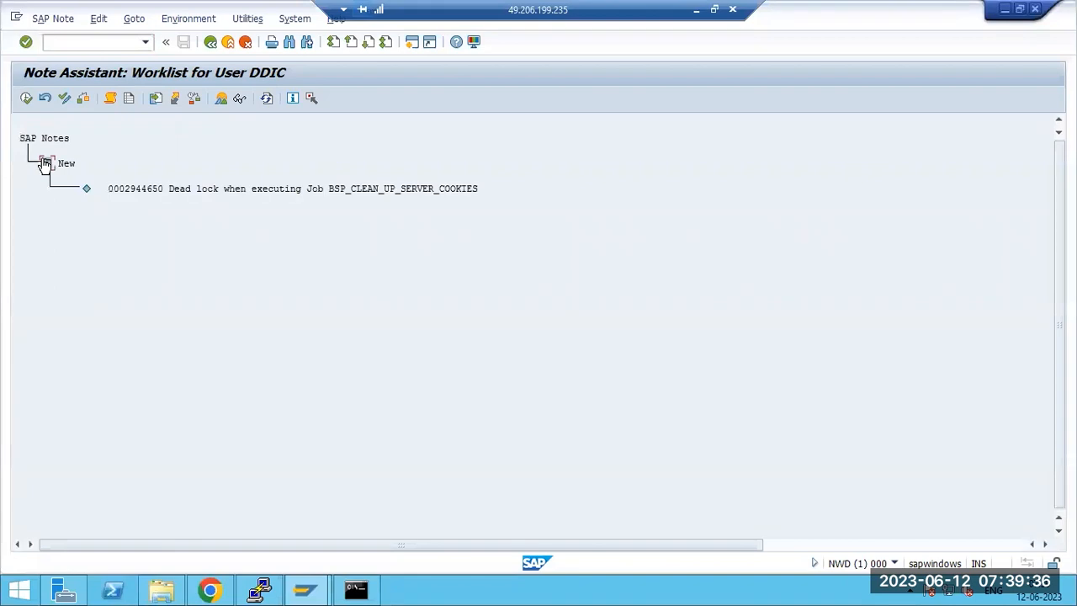
pyautogui.click(135, 193)
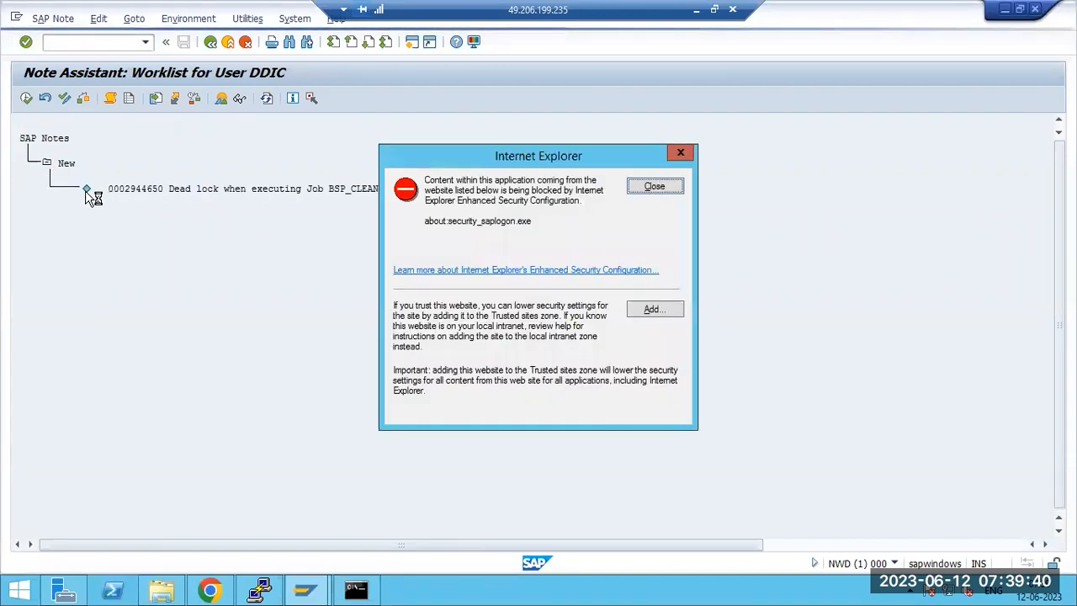
pyautogui.click(649, 187)
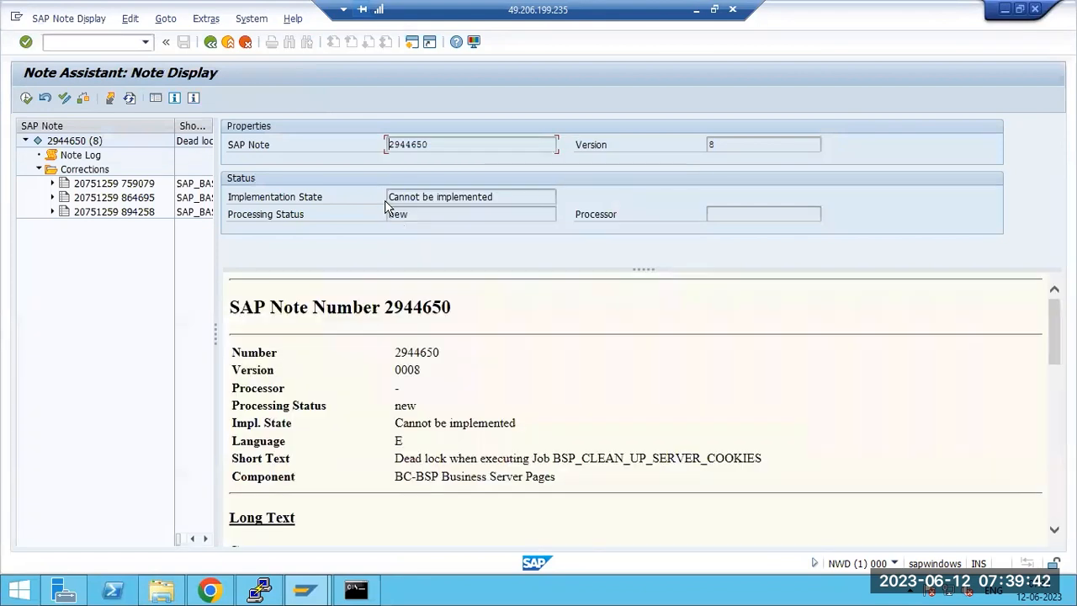
pyautogui.moveTo(389, 198); pyautogui.dragTo(485, 198)
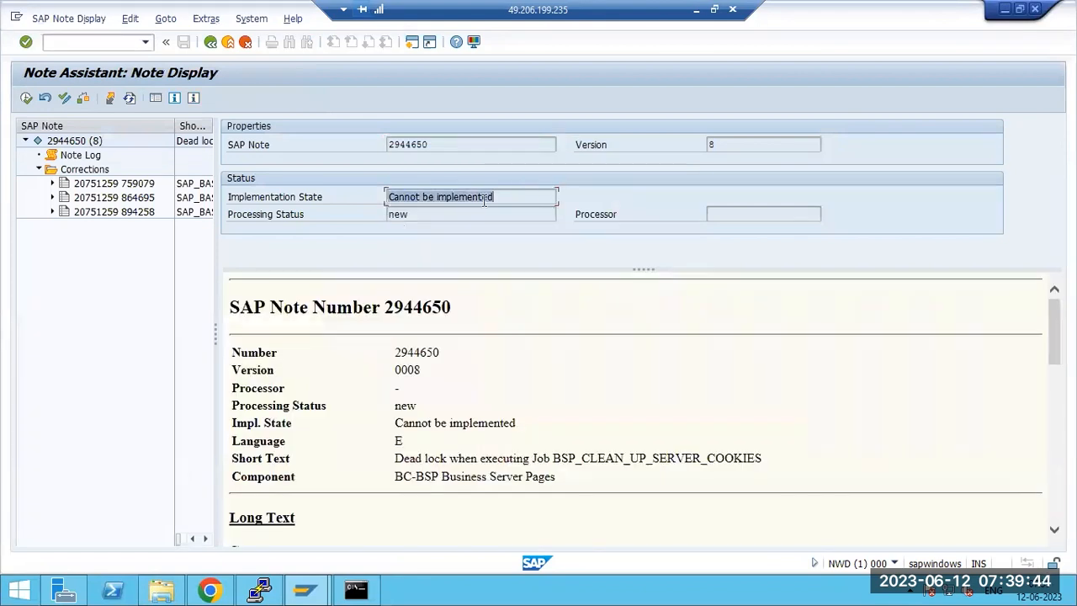
pyautogui.click(415, 196)
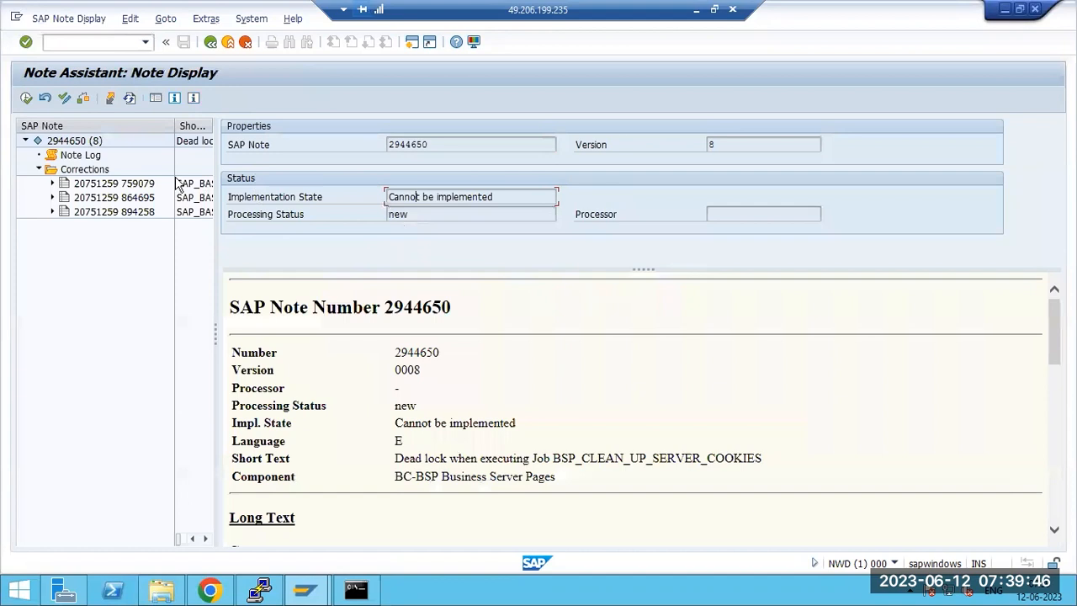
pyautogui.click(26, 99)
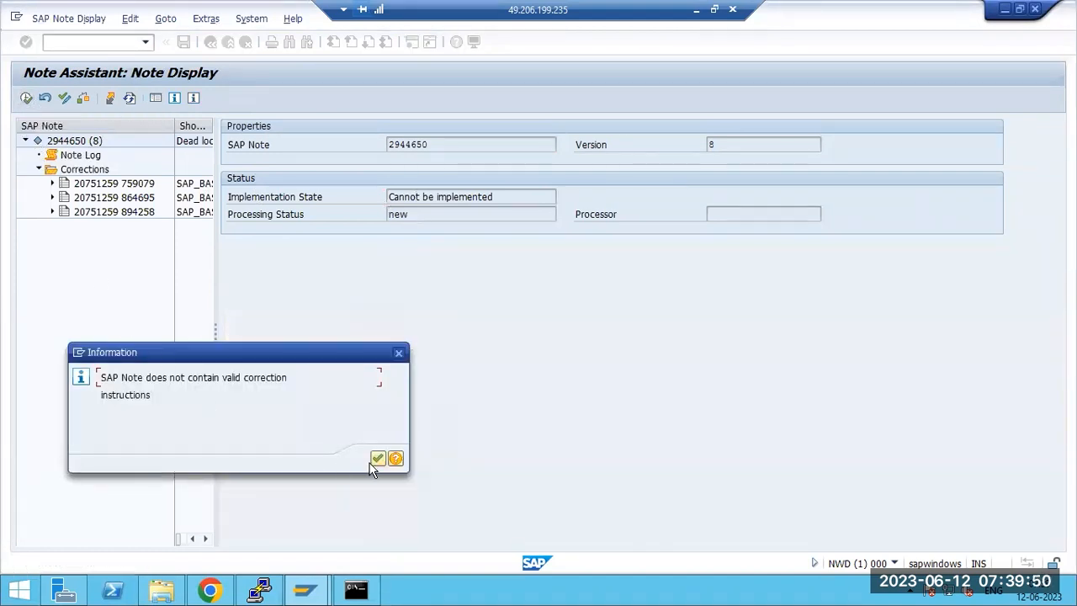
pyautogui.click(377, 458)
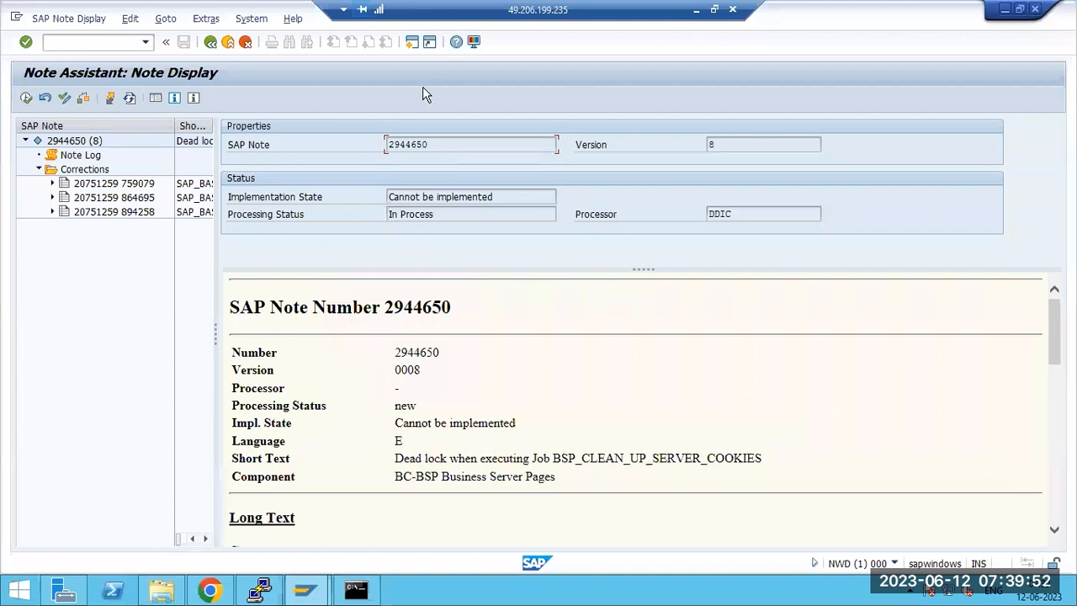
pyautogui.click(697, 10)
# Step: Restore the remote File Explorer and show This PC's drives and folders
pyautogui.moveTo(441, 589)
pyautogui.click(375, 525)
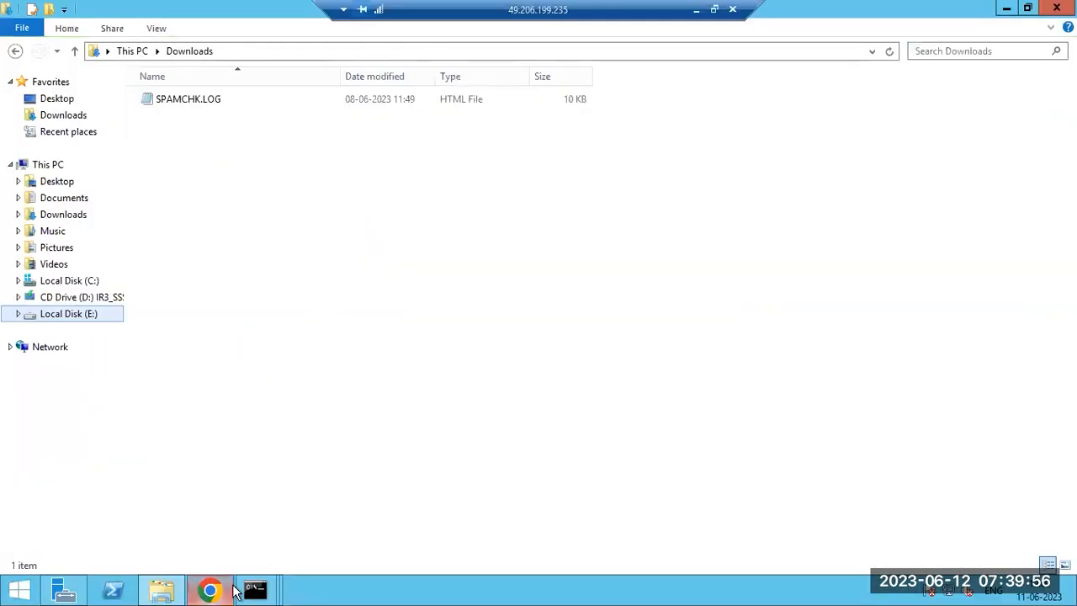
pyautogui.moveTo(254, 591)
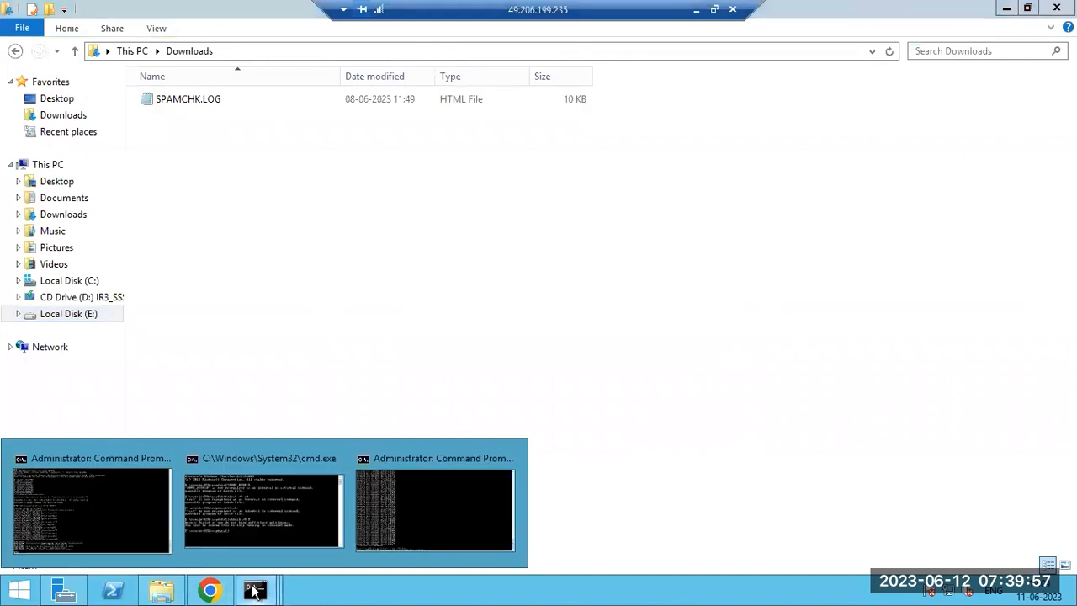
pyautogui.click(35, 168)
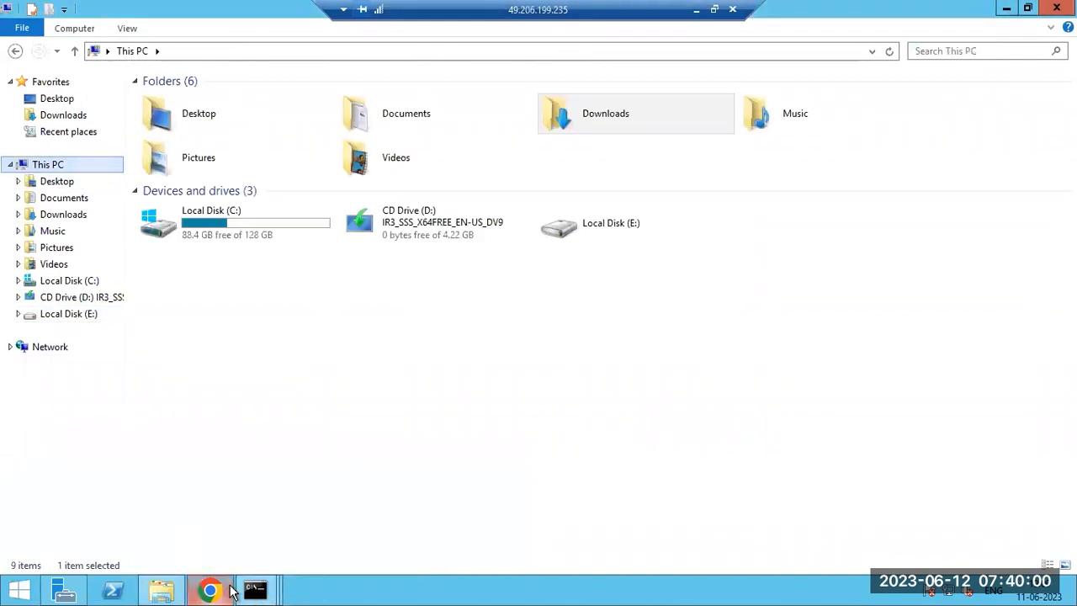
# Step: Bring the chkdsk Command Prompt forward, then return to the full-screen remote session
pyautogui.moveTo(255, 589)
pyautogui.click(403, 505)
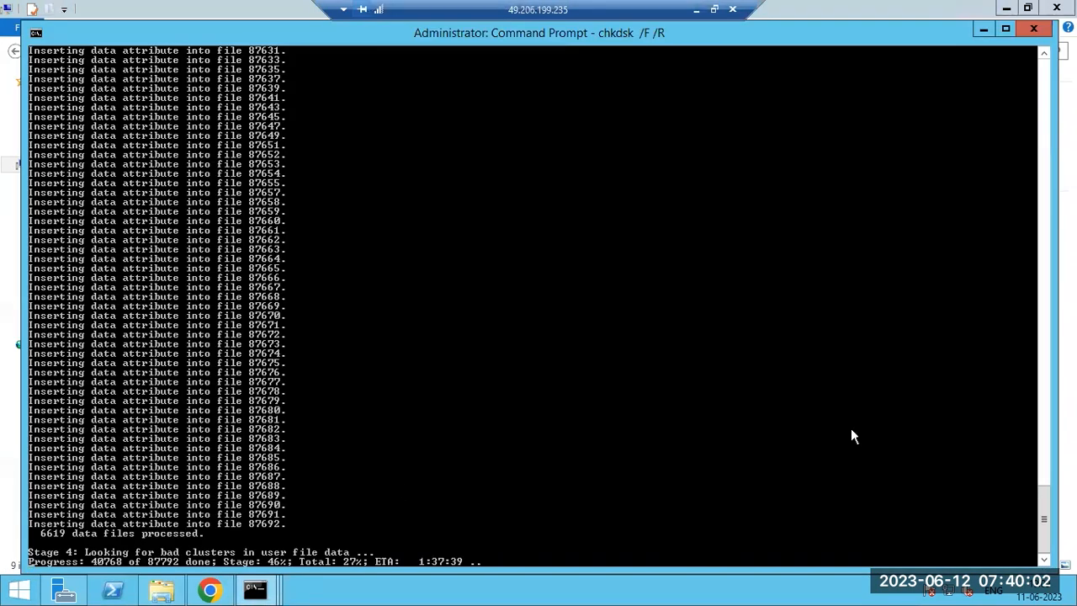
pyautogui.click(692, 12)
pyautogui.moveTo(441, 590)
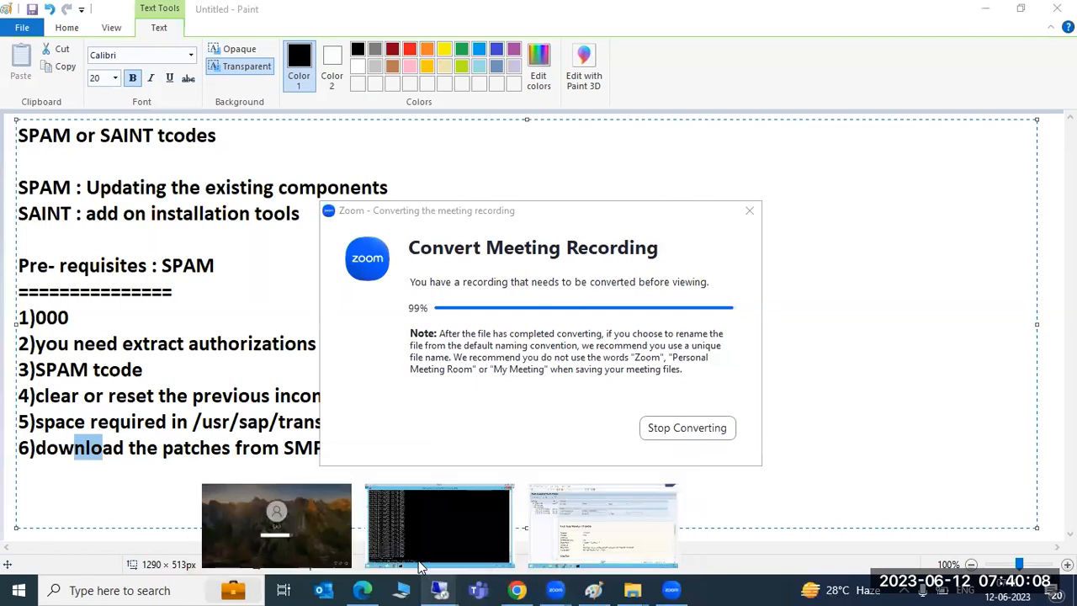
pyautogui.click(603, 523)
# Step: Back out of the note display to SAP Easy Access and launch transaction SPAM
pyautogui.press('F3')
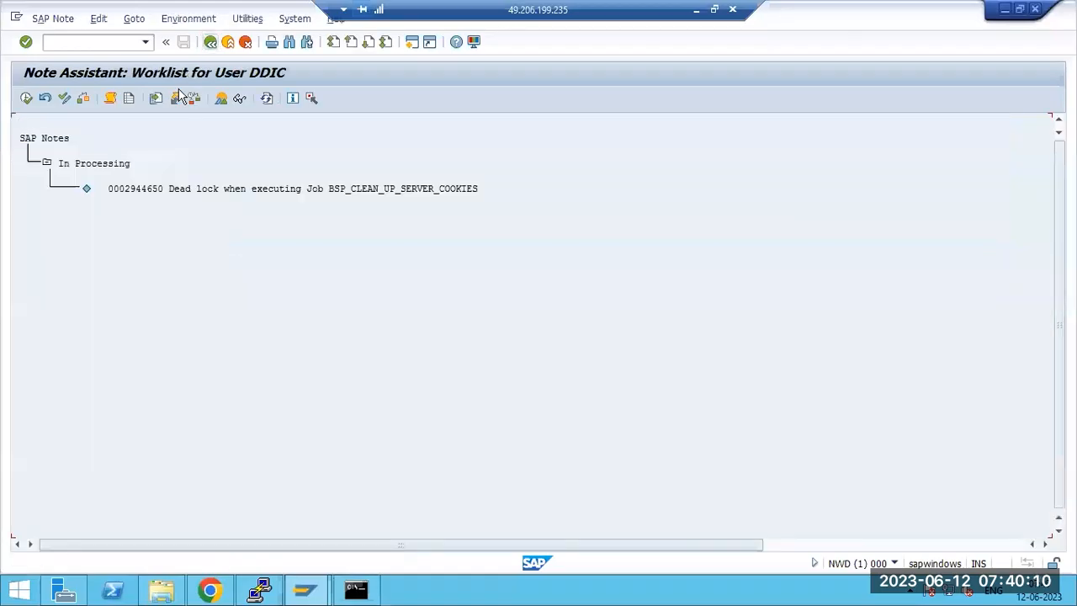
pyautogui.press('F3')
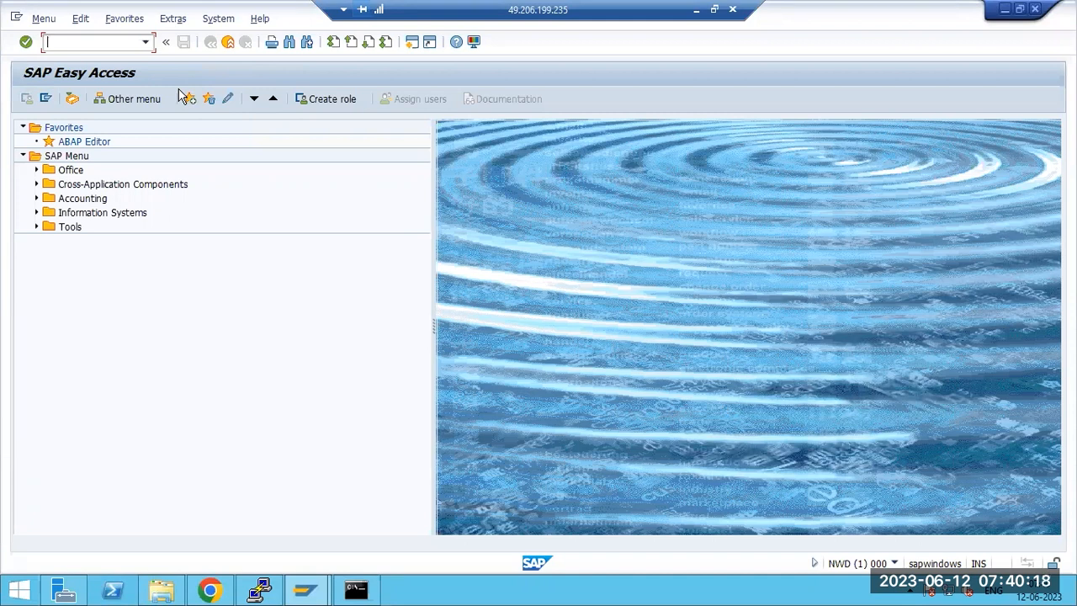
pyautogui.click(316, 590)
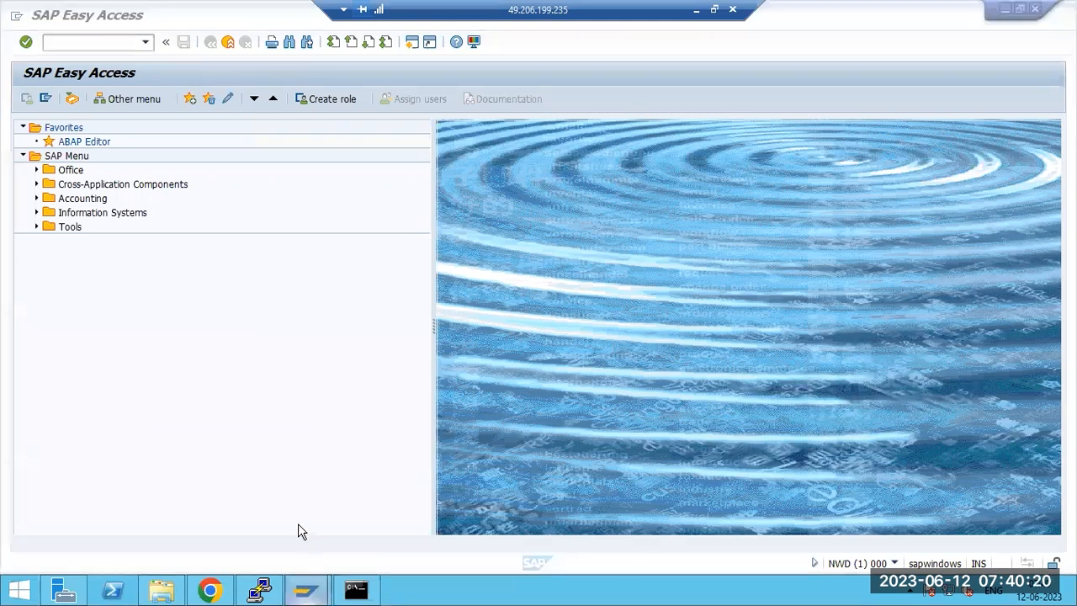
pyautogui.moveTo(306, 590)
pyautogui.click(350, 511)
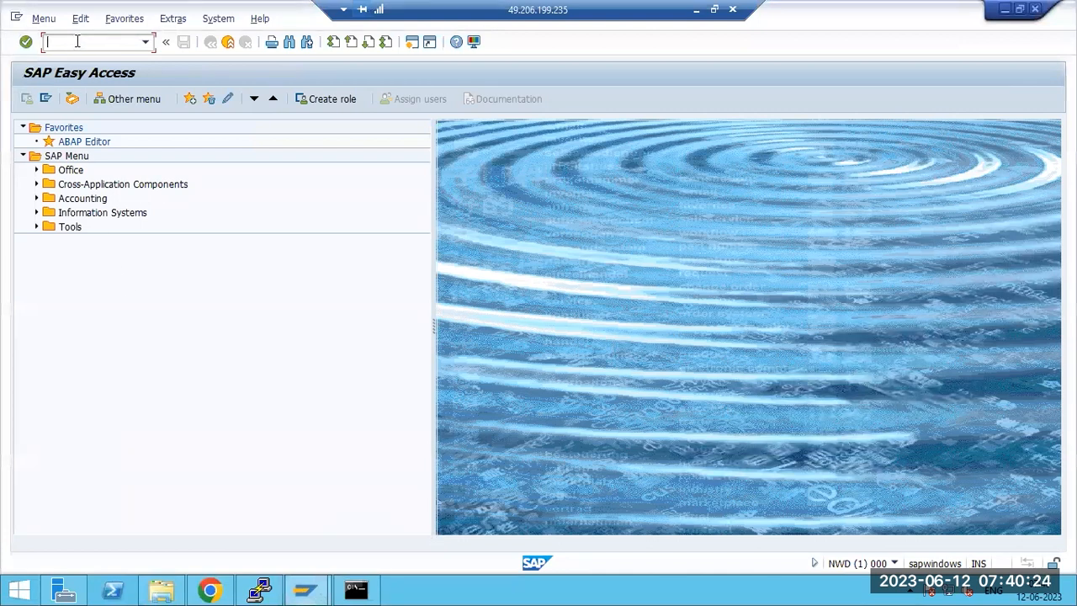
pyautogui.press('Return')
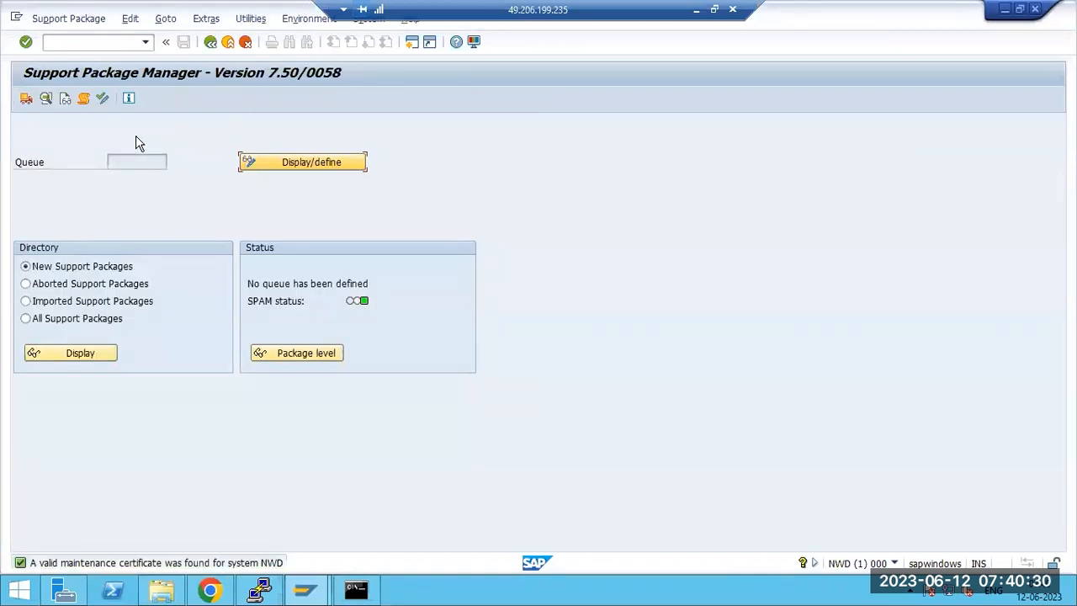
# Step: Load packages from the application server's EPS inbox, which reports no OCS files
pyautogui.click(62, 19)
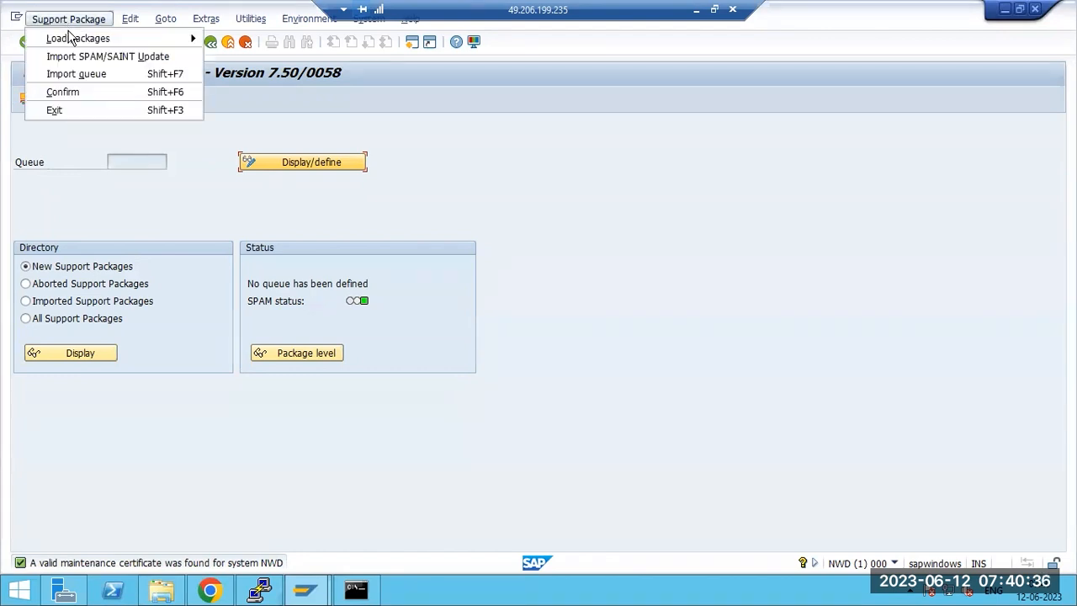
pyautogui.moveTo(70, 39)
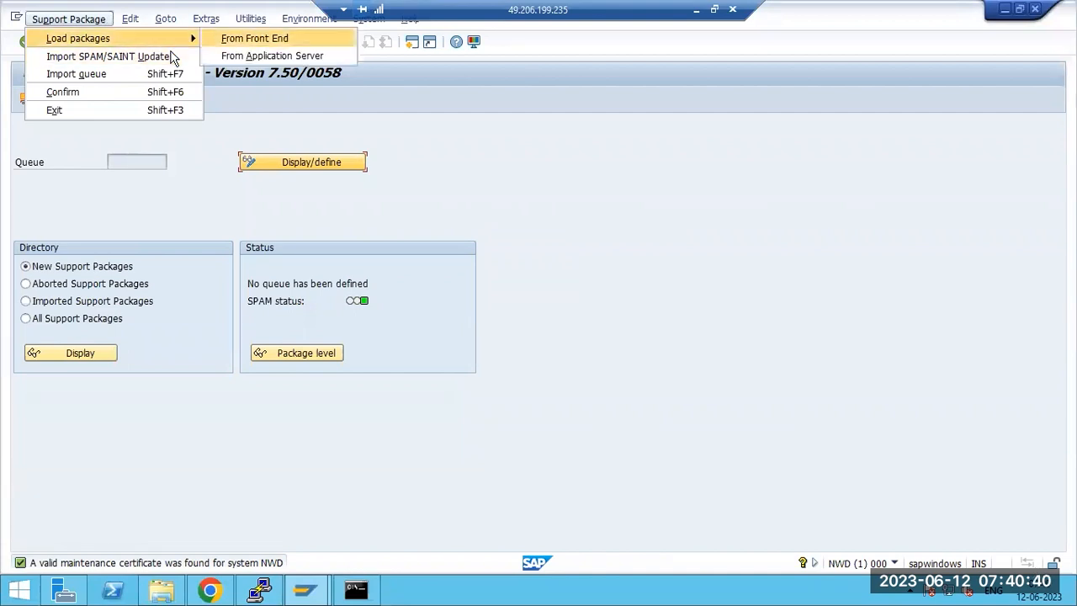
pyautogui.press('Down')
pyautogui.press('Up')
pyautogui.press('Down')
pyautogui.press('Up')
pyautogui.press('Down')
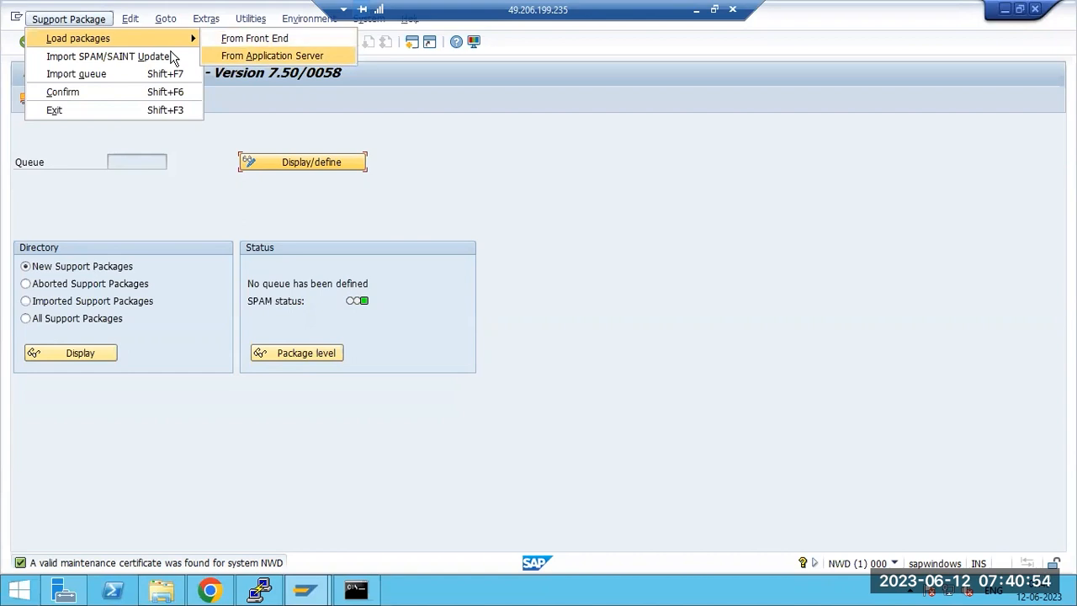
pyautogui.click(261, 56)
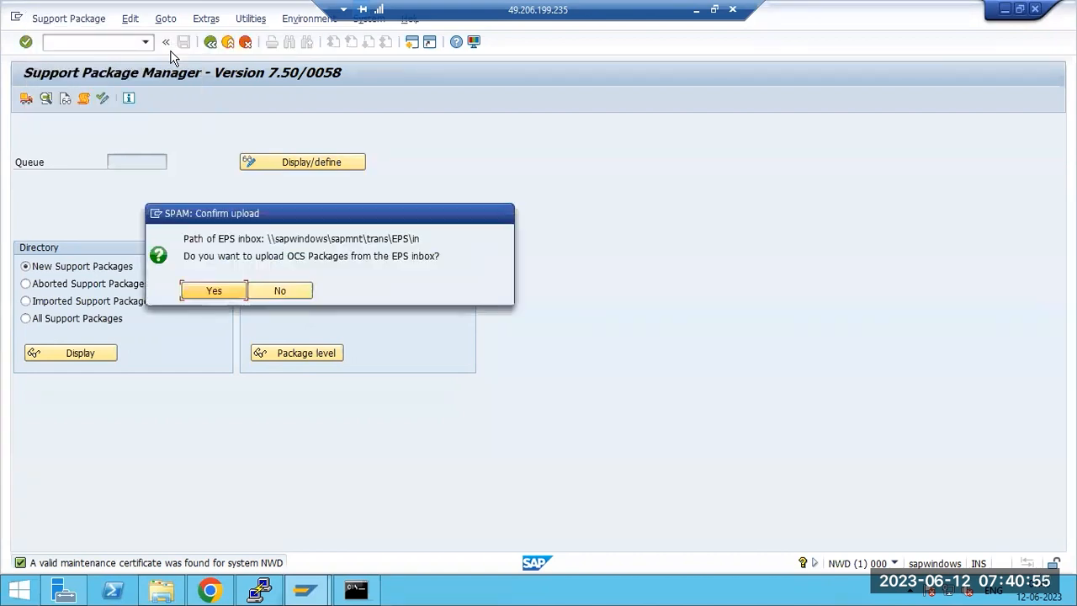
pyautogui.click(215, 291)
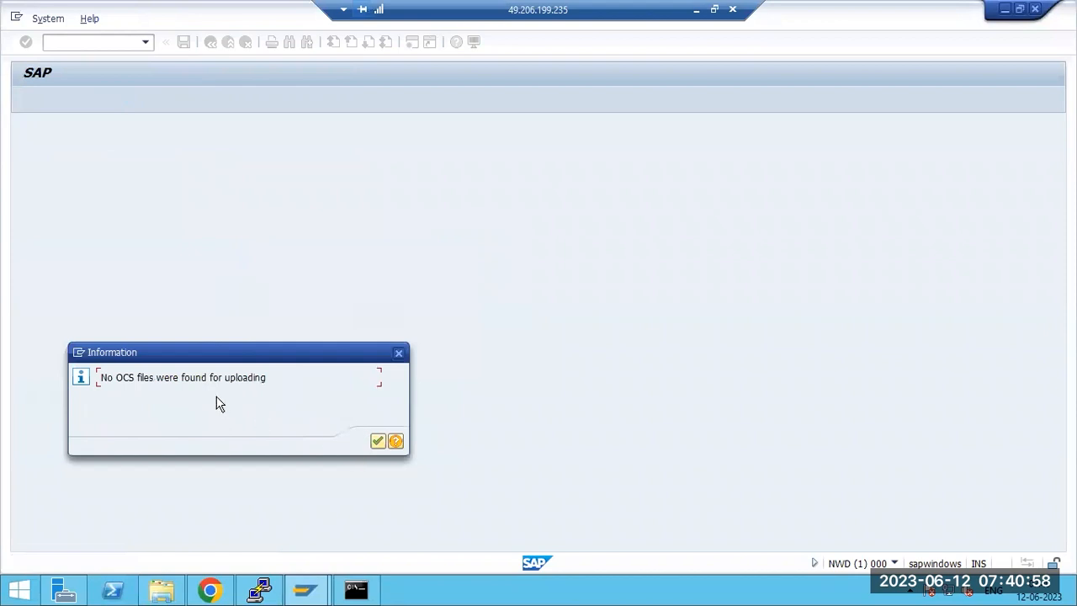
pyautogui.moveTo(189, 377); pyautogui.dragTo(249, 384)
pyautogui.click(377, 441)
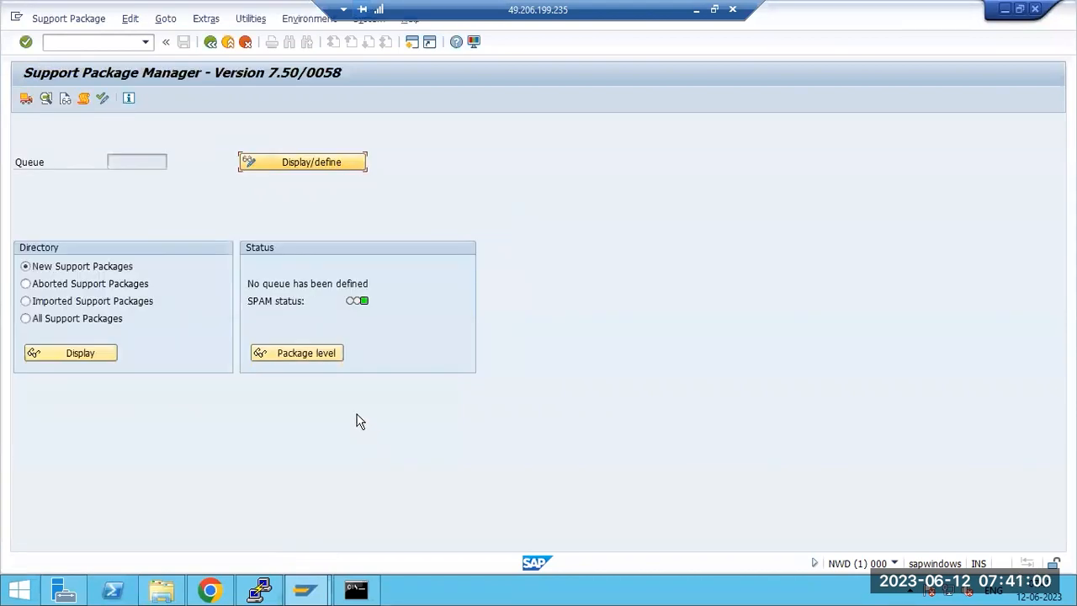
# Step: Start loading support packages from the front end
pyautogui.click(88, 23)
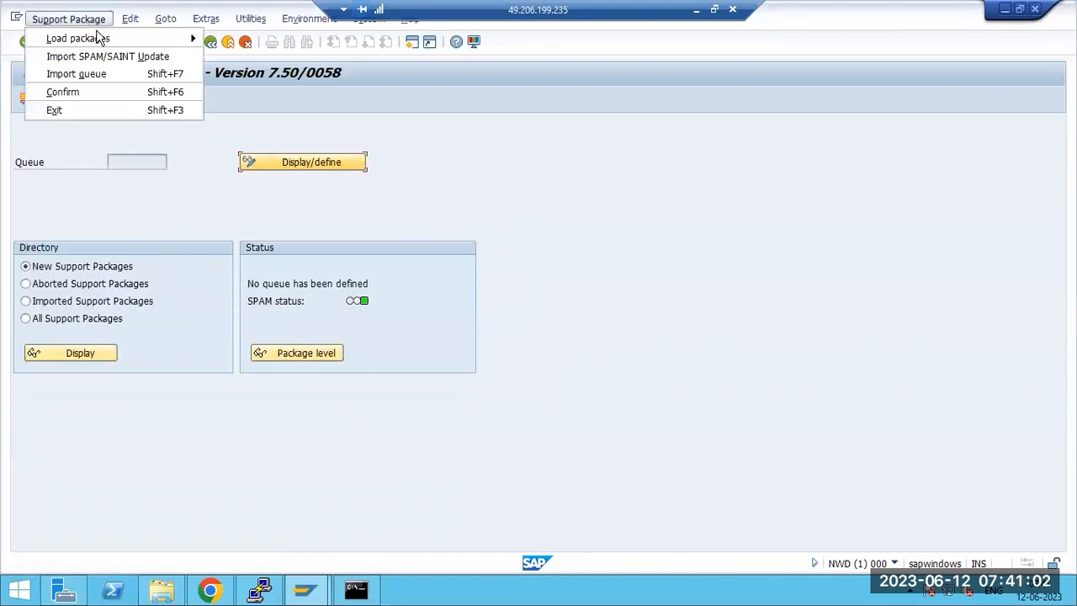
pyautogui.moveTo(168, 42)
pyautogui.click(221, 38)
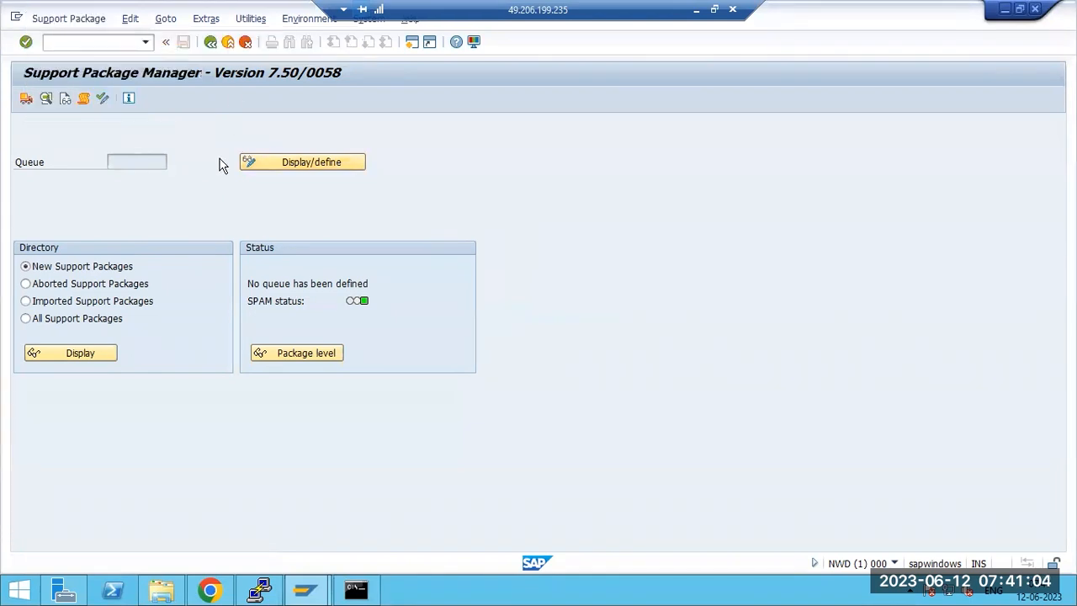
# Step: Browse to the S4HANA2022 folder on the SAP (E:) drive
pyautogui.click(84, 158)
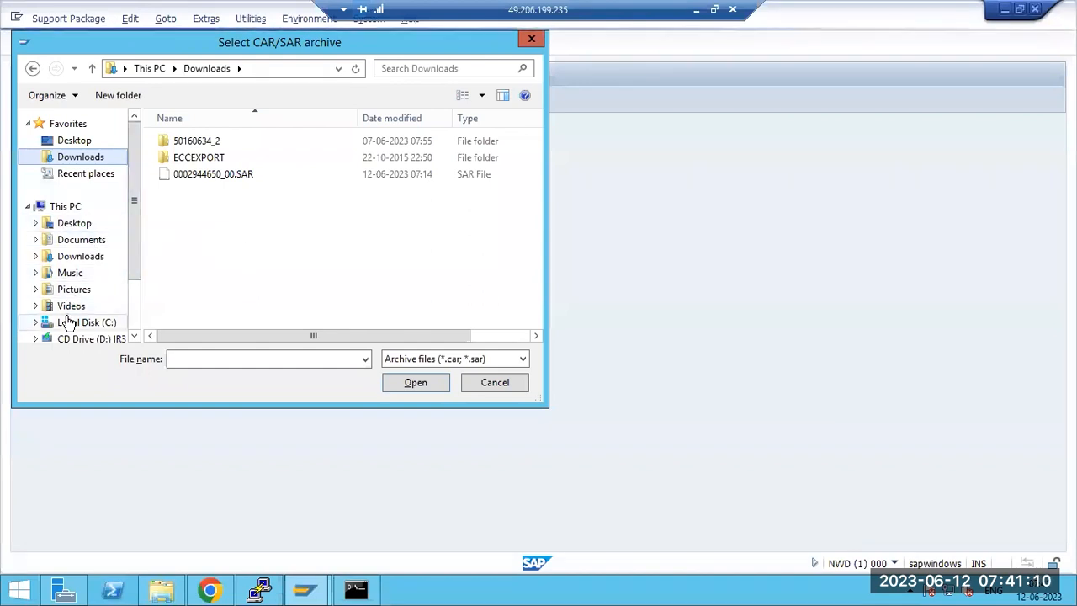
pyautogui.scroll(-3, 69, 324)
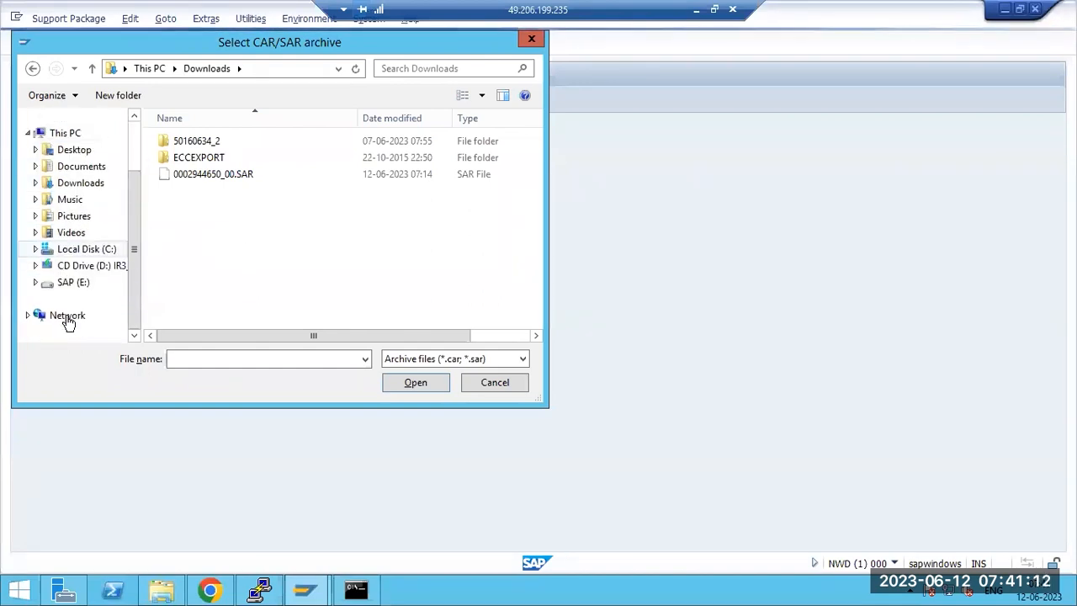
pyautogui.click(74, 249)
pyautogui.click(74, 283)
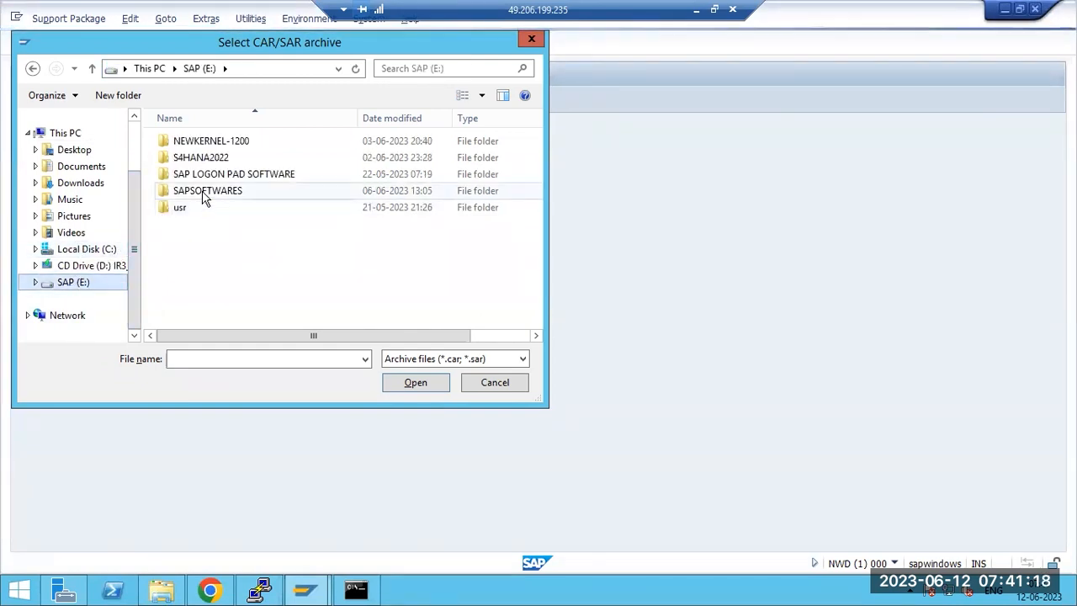
pyautogui.doubleClick(205, 158)
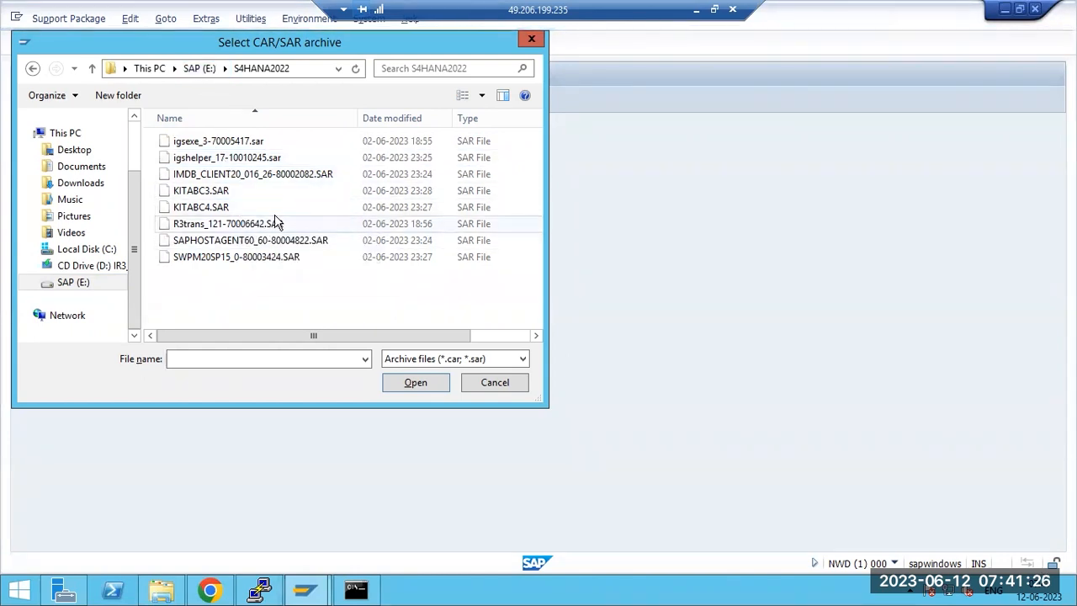
pyautogui.click(198, 68)
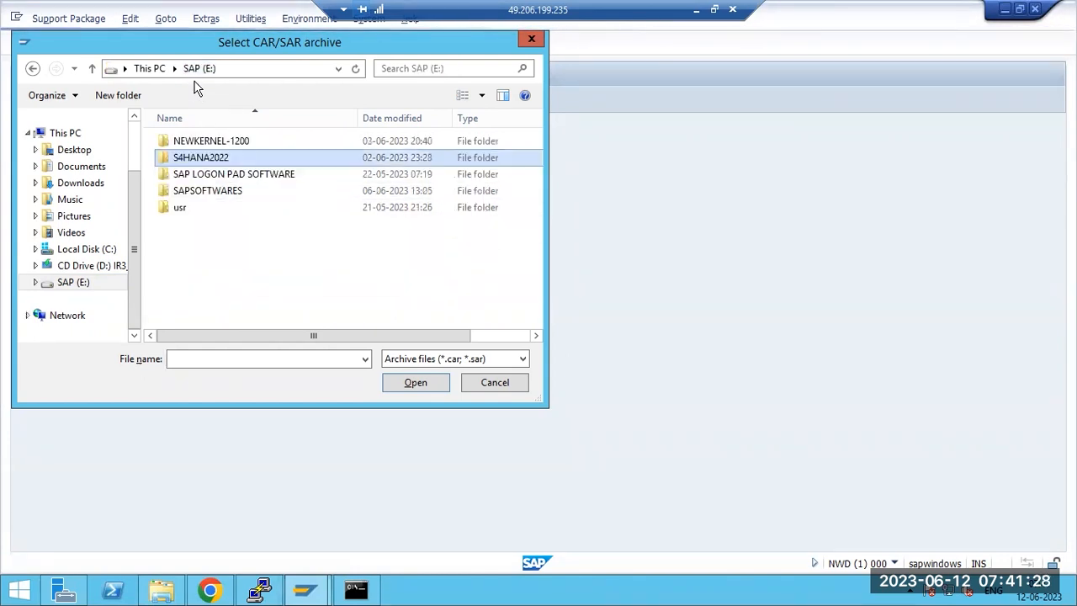
pyautogui.doubleClick(209, 195)
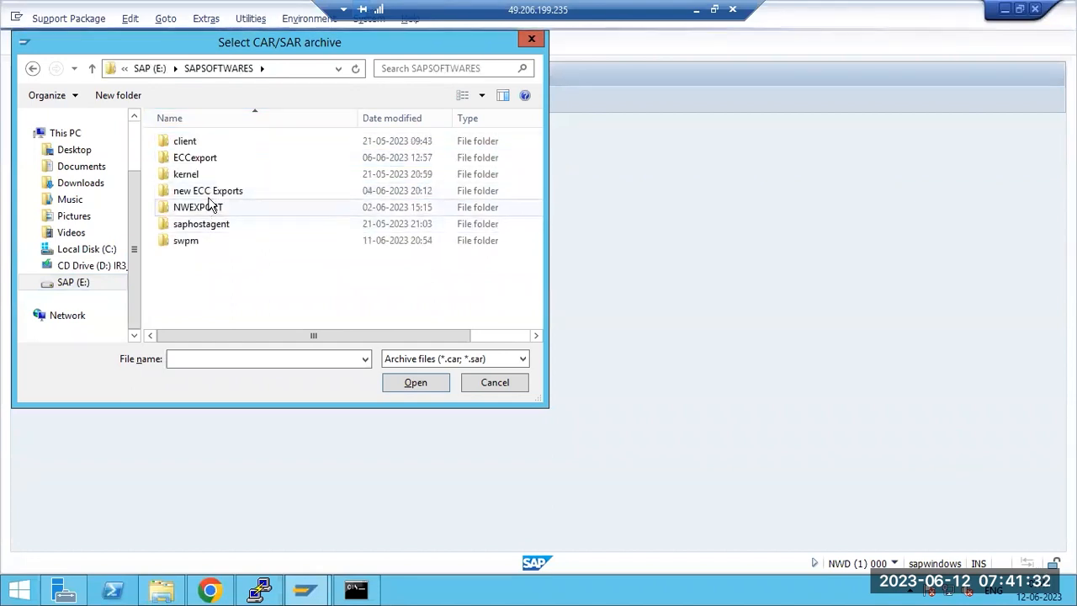
pyautogui.click(149, 68)
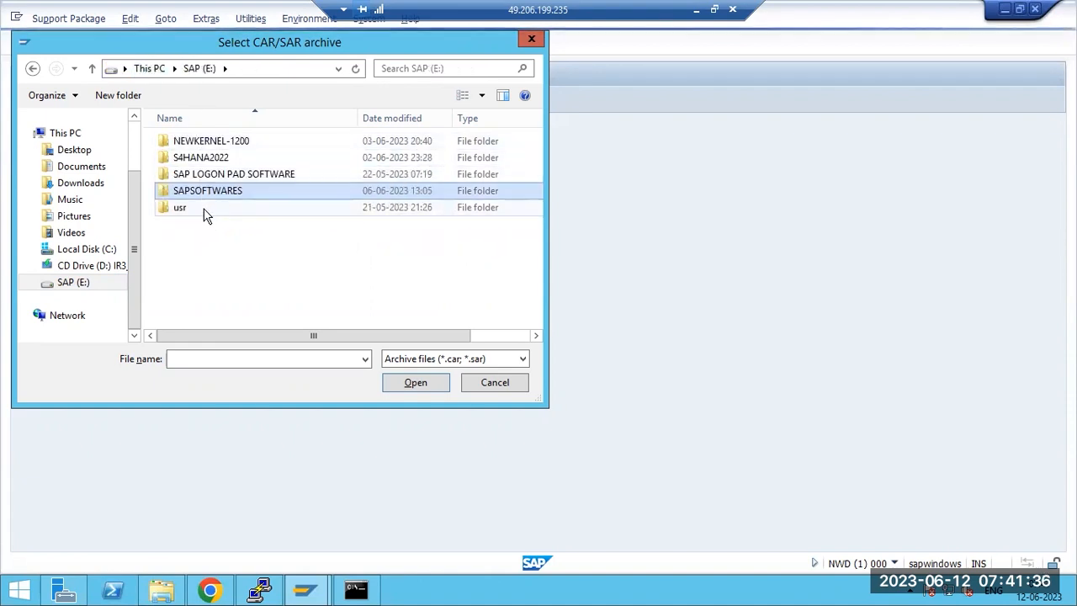
pyautogui.doubleClick(193, 159)
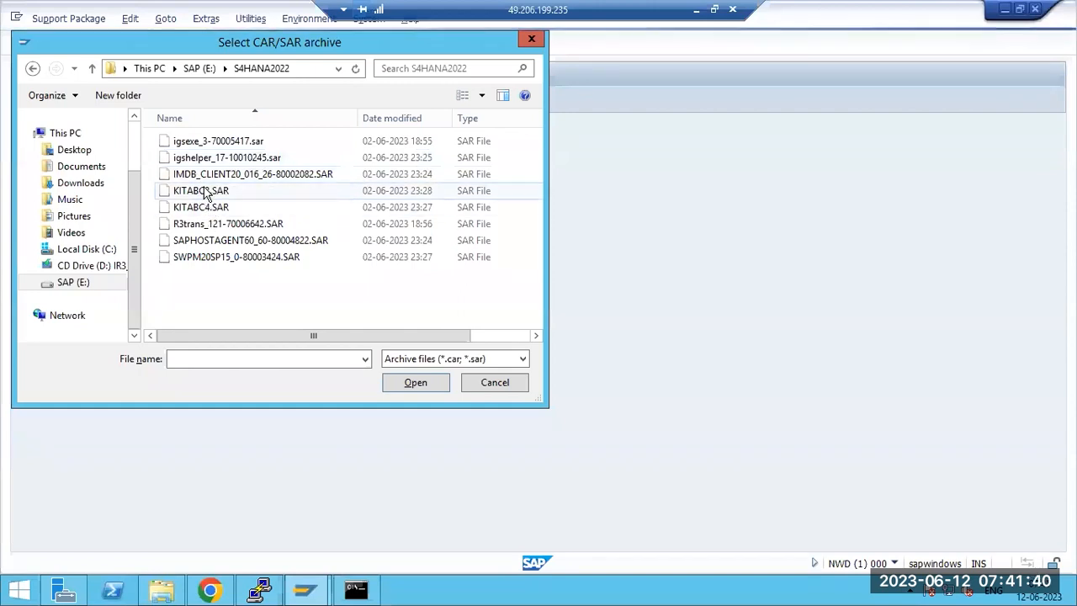
# Step: Upload KITABC3.SAR, allow it, and bring the Chrome window forward
pyautogui.doubleClick(204, 193)
pyautogui.click(357, 324)
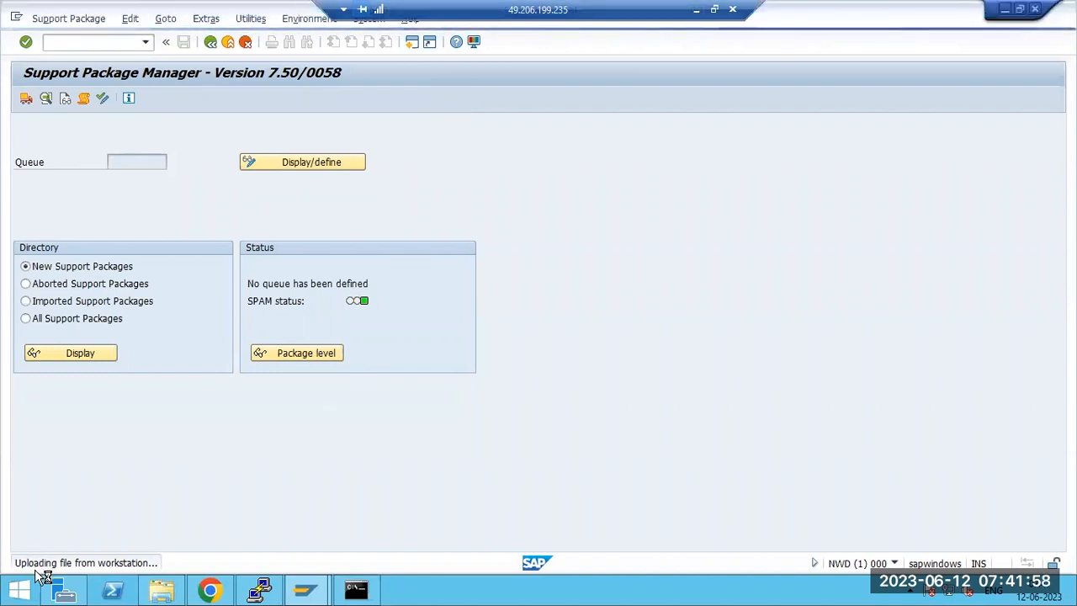
pyautogui.moveTo(179, 594)
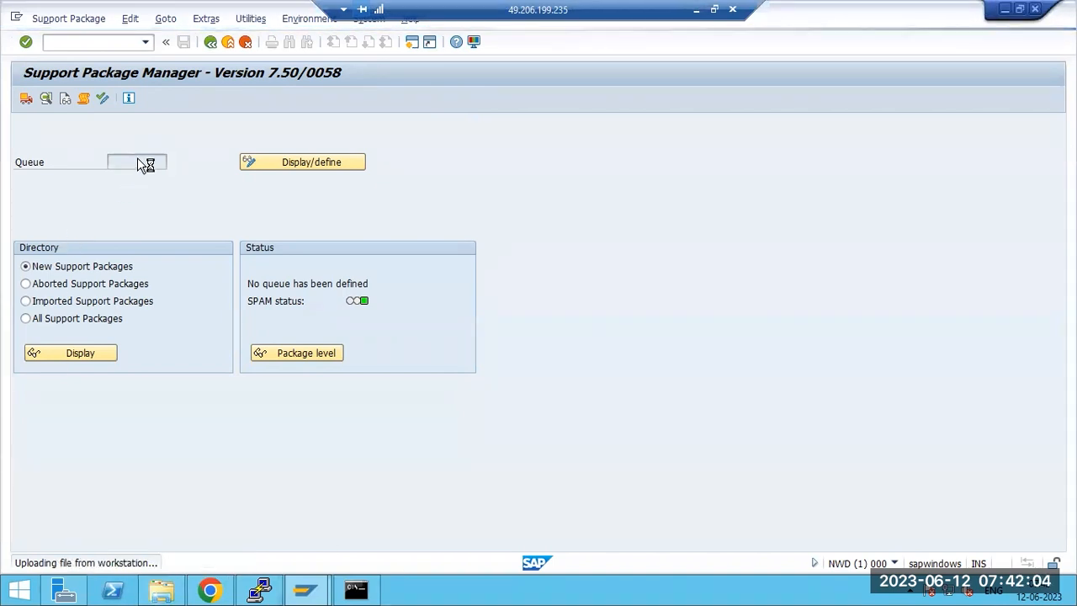
pyautogui.click(210, 592)
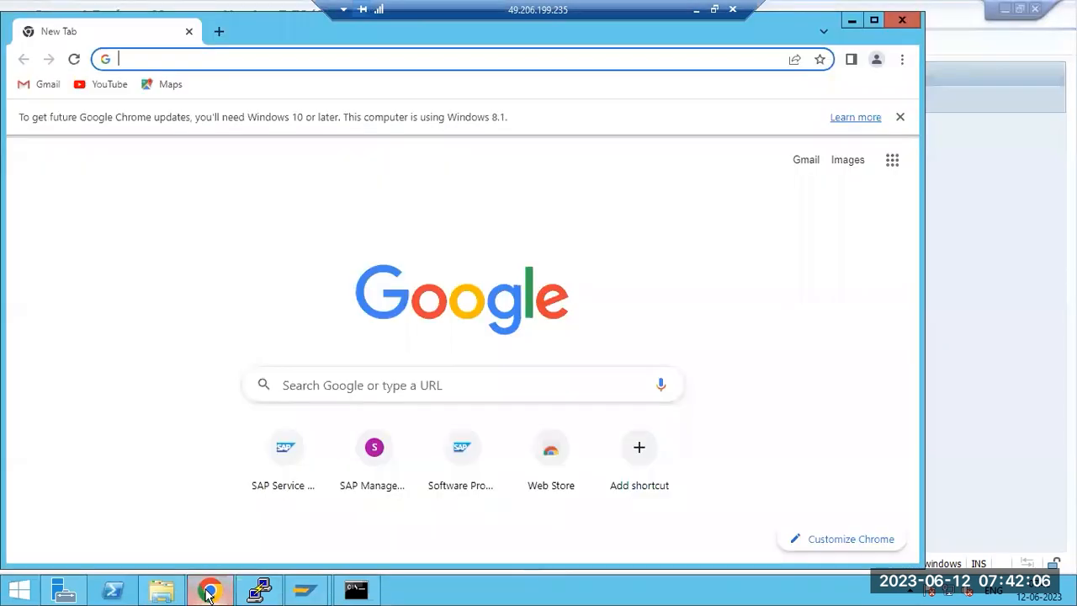
# Step: Switch to the local browser and load service.sap.com
pyautogui.click(697, 10)
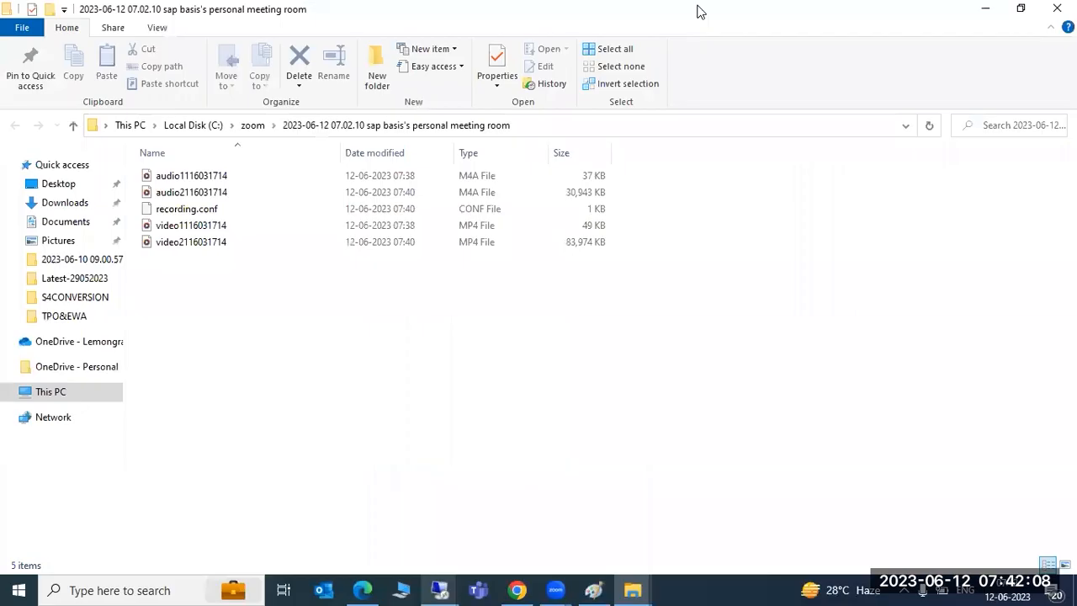
pyautogui.click(516, 589)
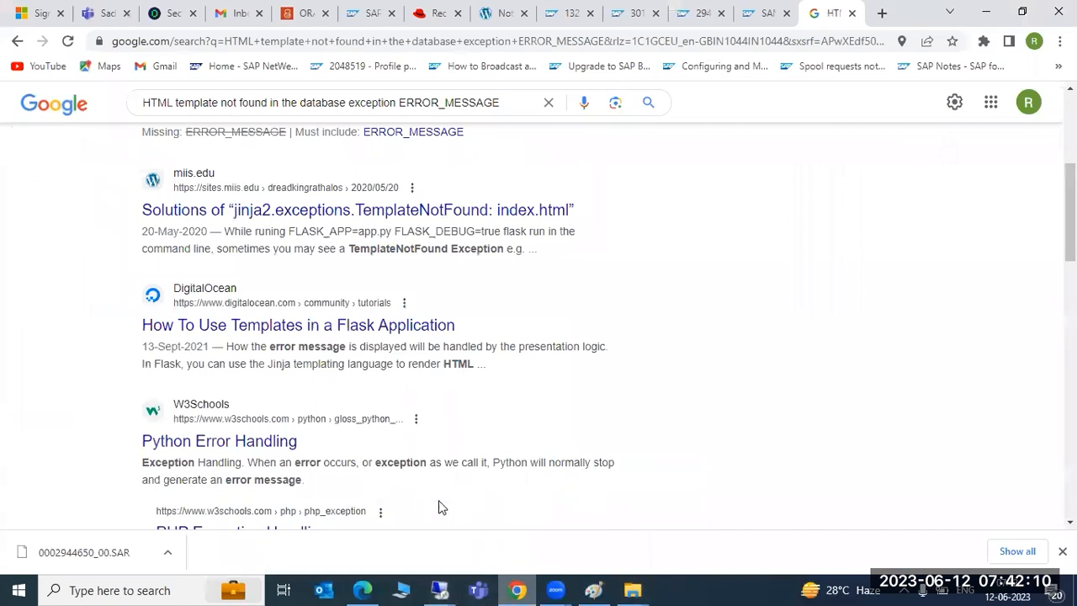
pyautogui.click(361, 589)
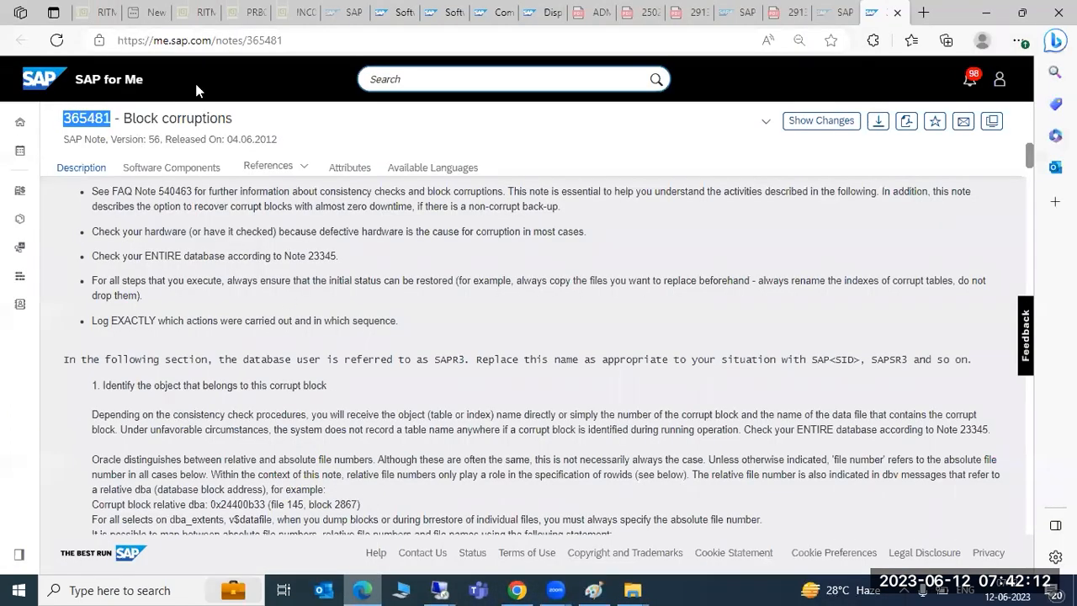
pyautogui.hotkey('ctrl', 'l')
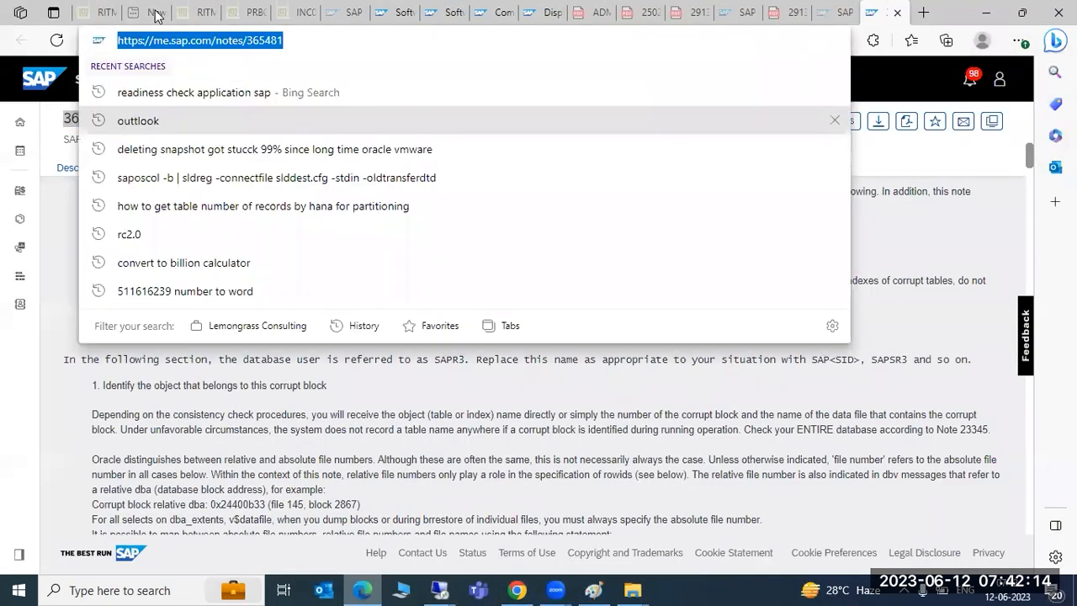
pyautogui.write('ser')
pyautogui.press('Return')
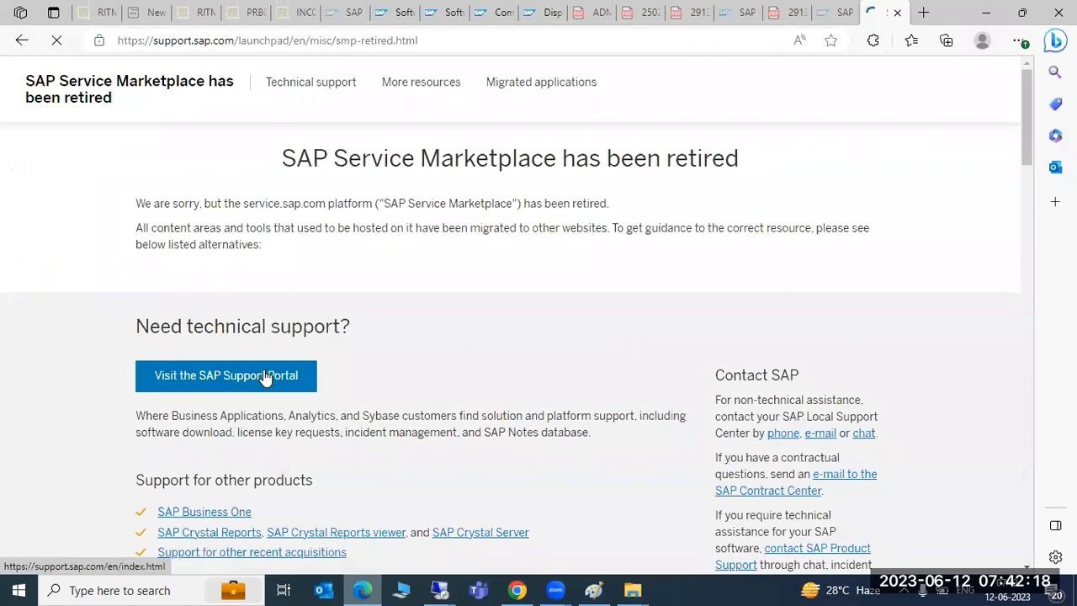
# Step: Open the SAP Support Portal's software downloads area in SAP for Me
pyautogui.click(265, 376)
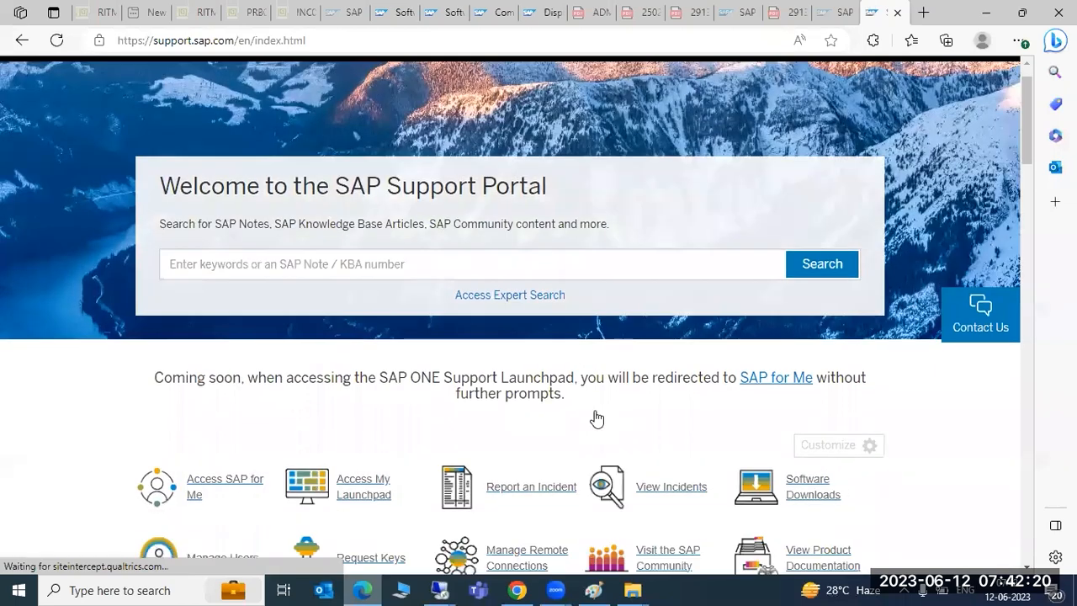
pyautogui.scroll(-2, 597, 419)
pyautogui.click(796, 295)
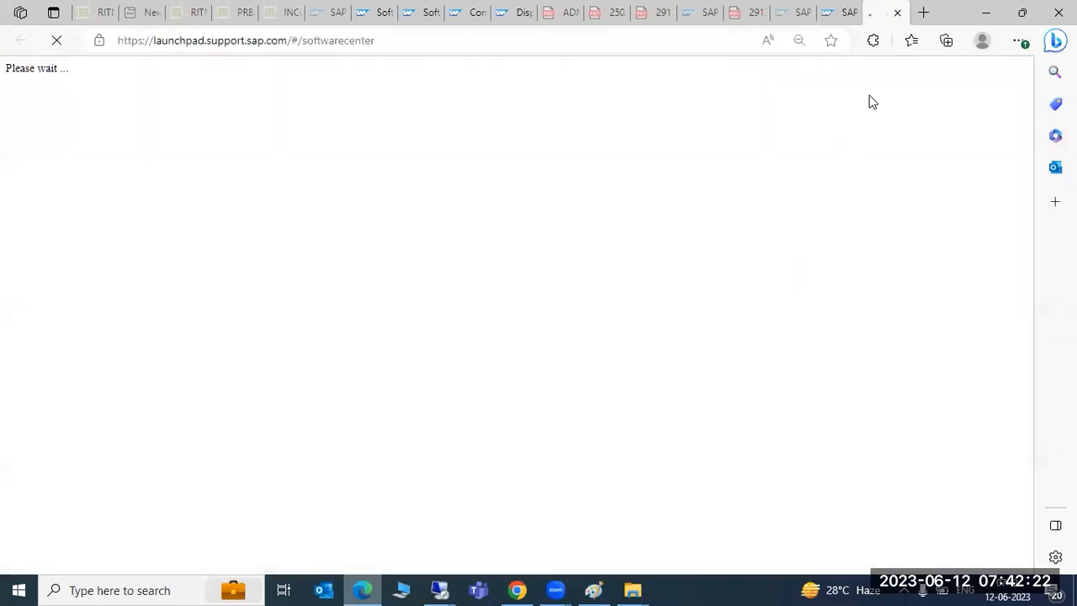
pyautogui.click(989, 12)
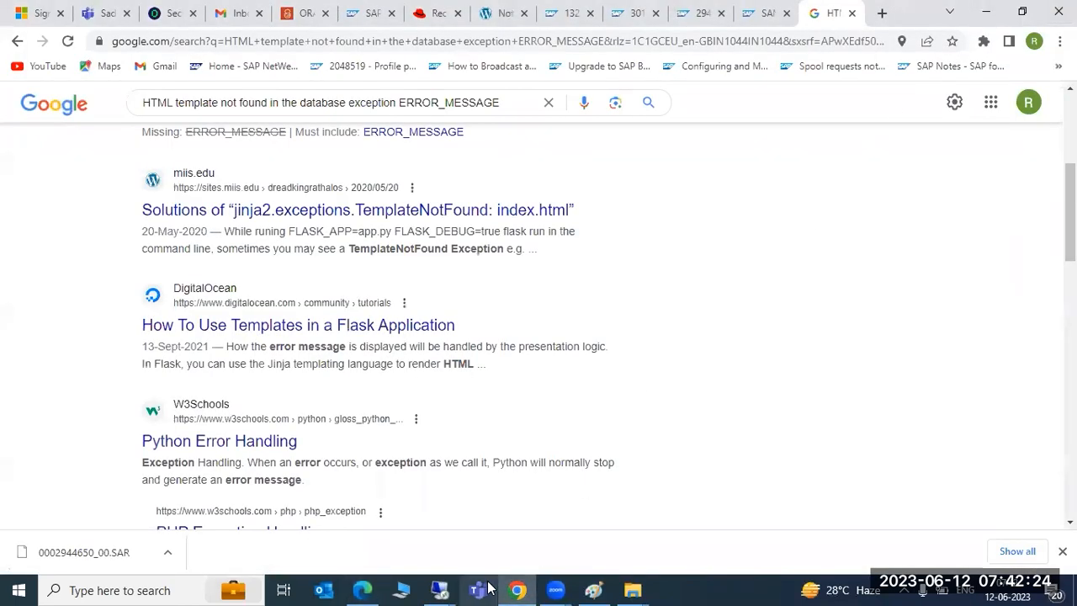
pyautogui.click(362, 590)
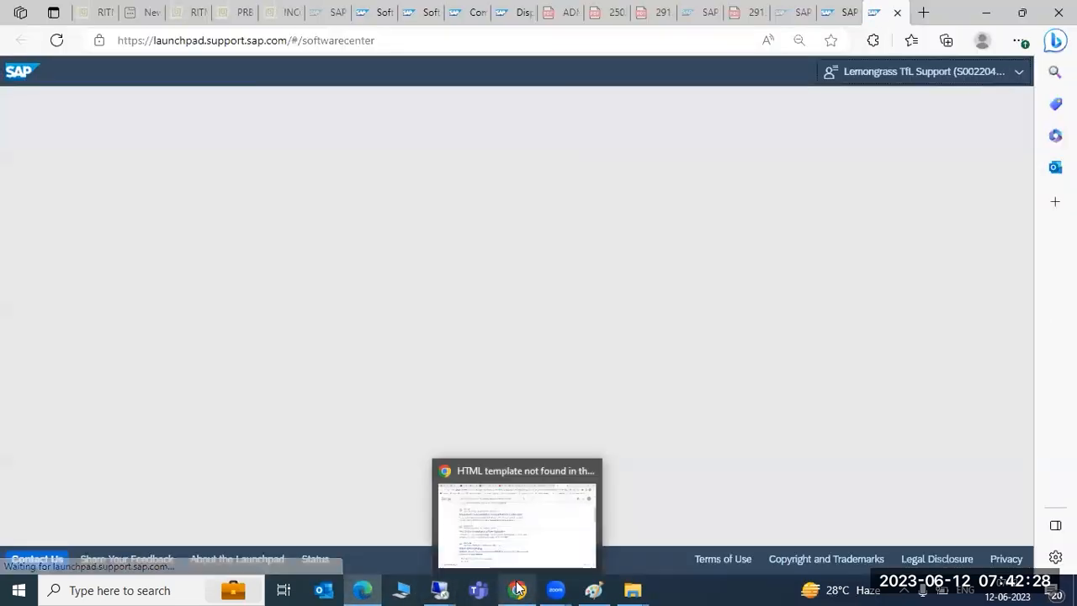
pyautogui.click(518, 590)
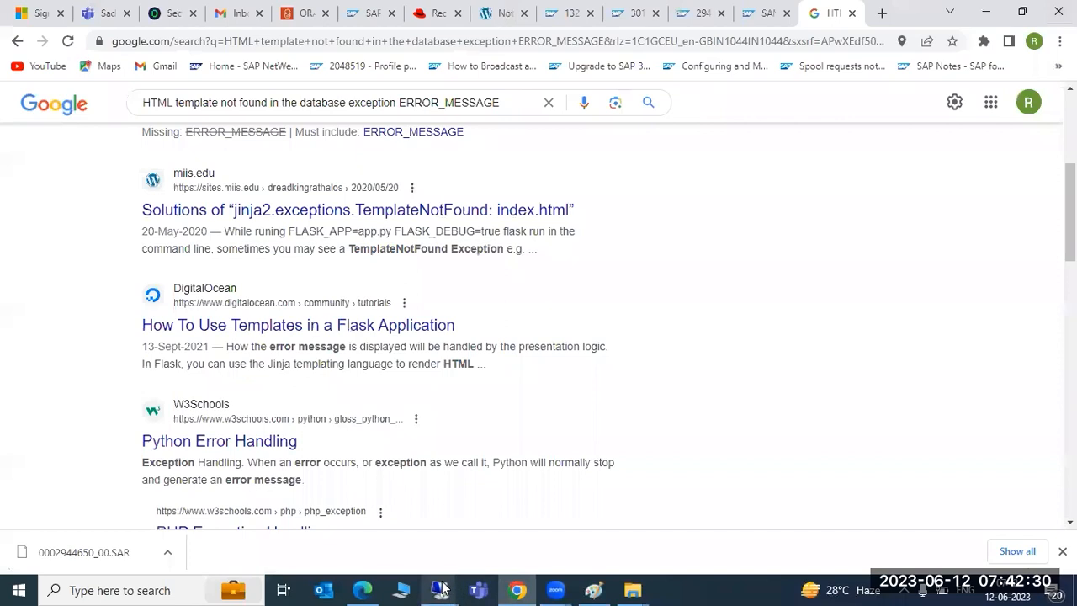
pyautogui.moveTo(442, 589)
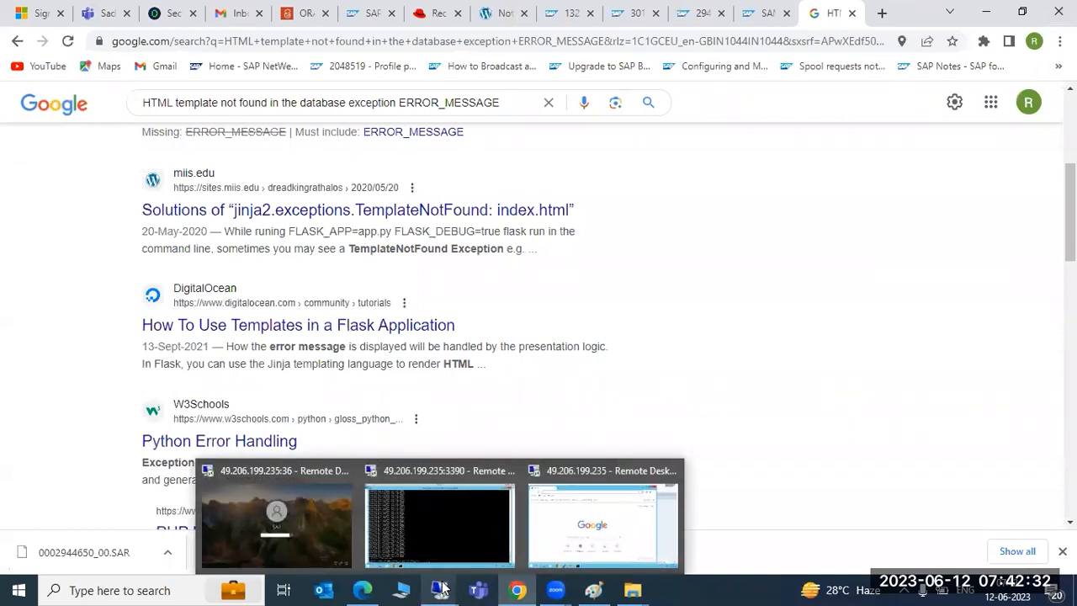
pyautogui.click(362, 590)
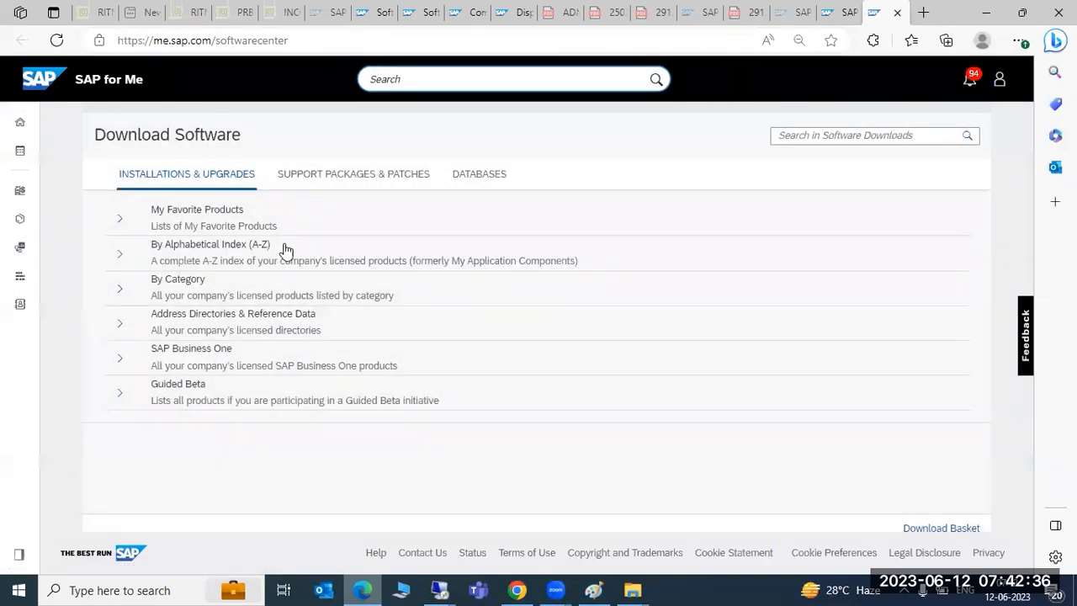
# Step: Expand the alphabetical index under Support Packages & Patches, then return to the remote session
pyautogui.click(306, 172)
pyautogui.click(123, 253)
pyautogui.scroll(-4, 228, 390)
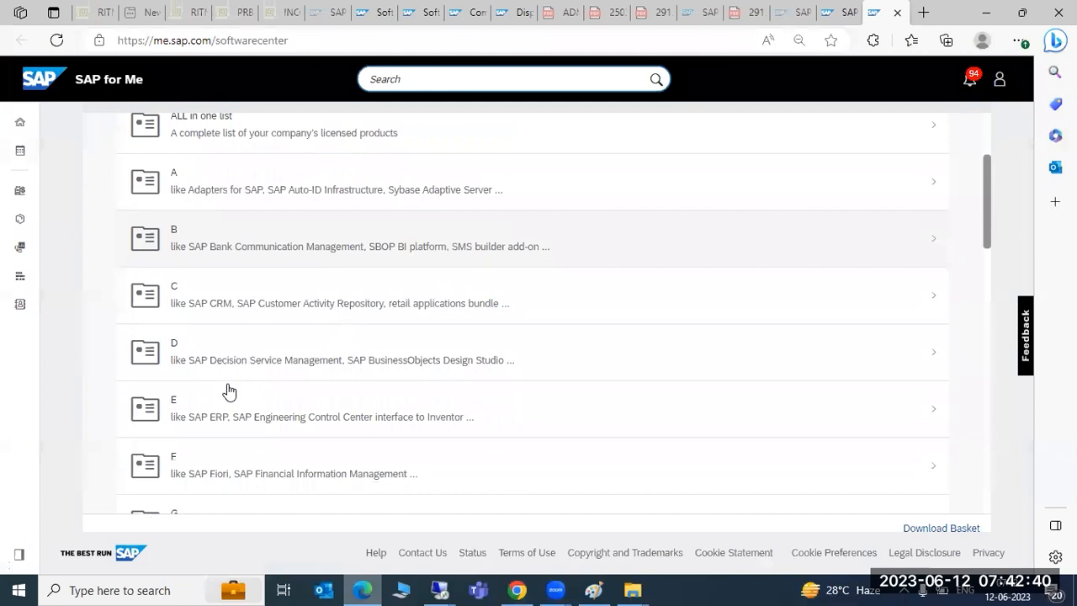
pyautogui.scroll(-4, 228, 390)
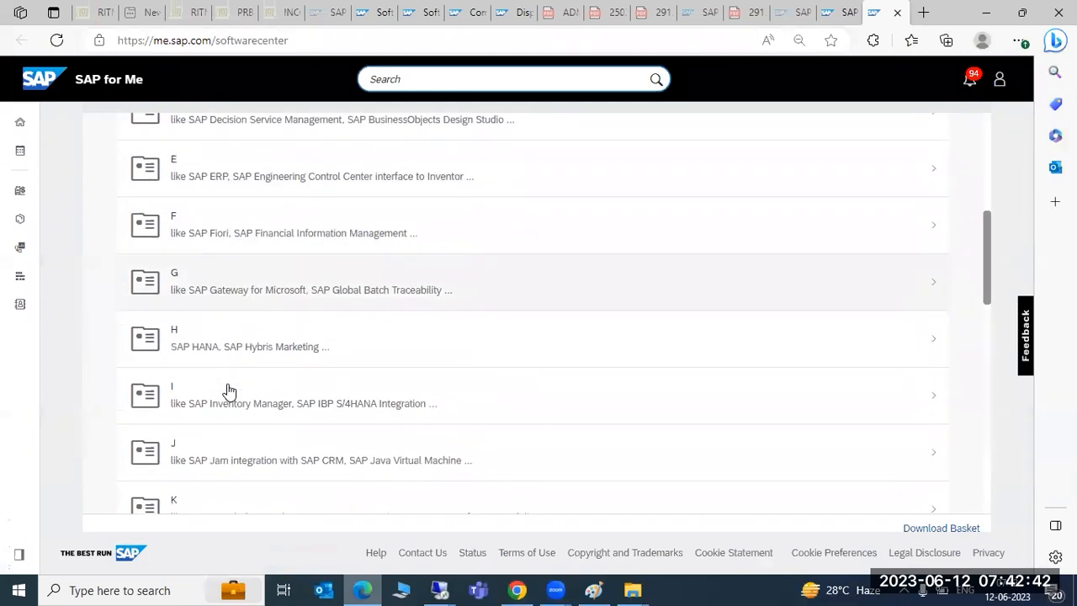
pyautogui.scroll(-1, 228, 391)
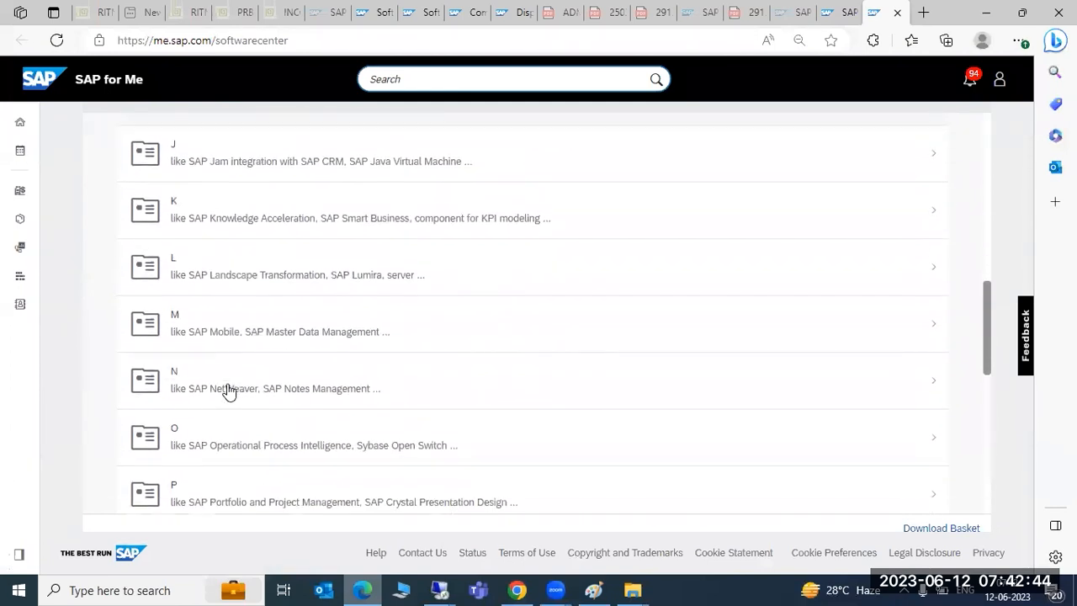
pyautogui.scroll(4, 228, 392)
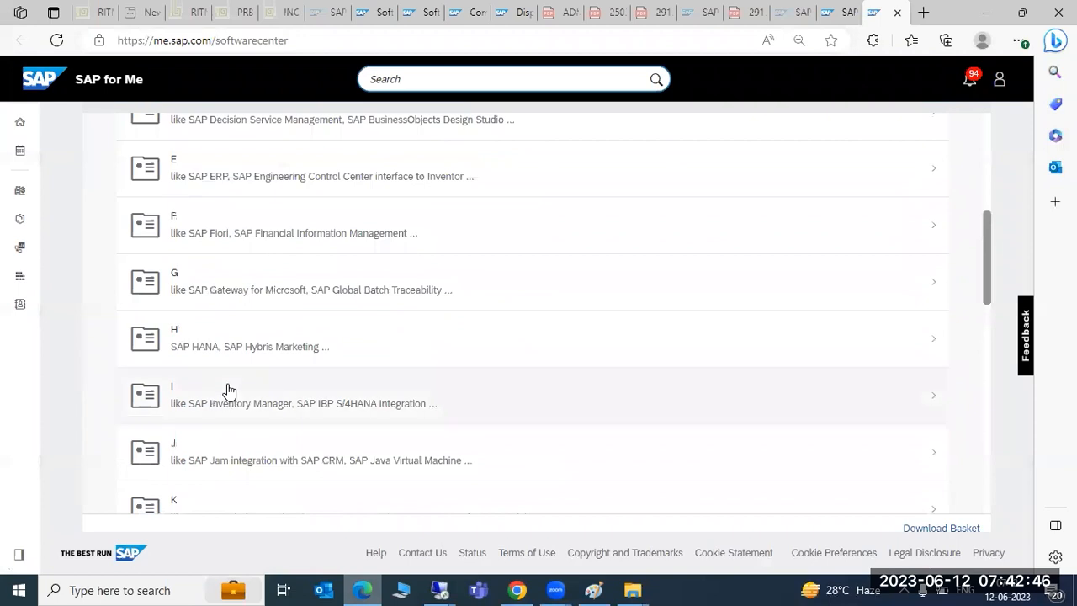
pyautogui.scroll(1, 228, 392)
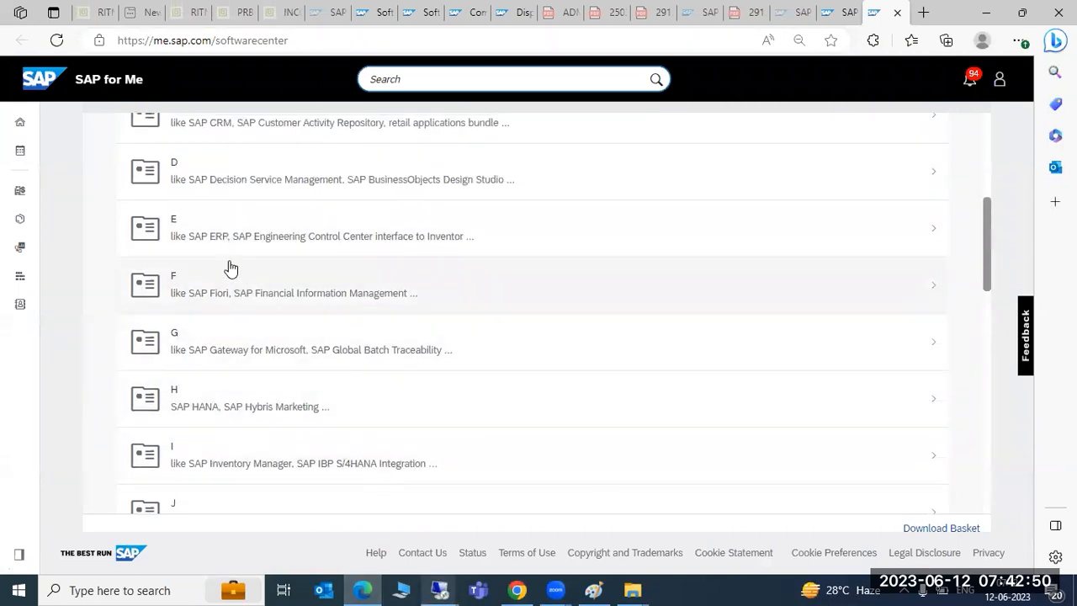
pyautogui.click(439, 589)
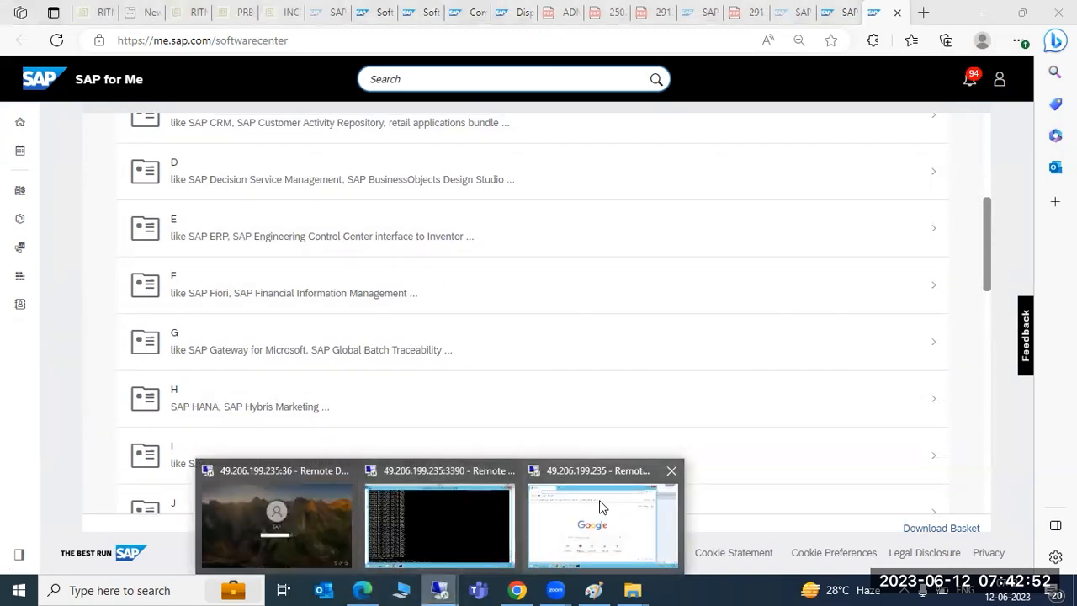
pyautogui.click(550, 512)
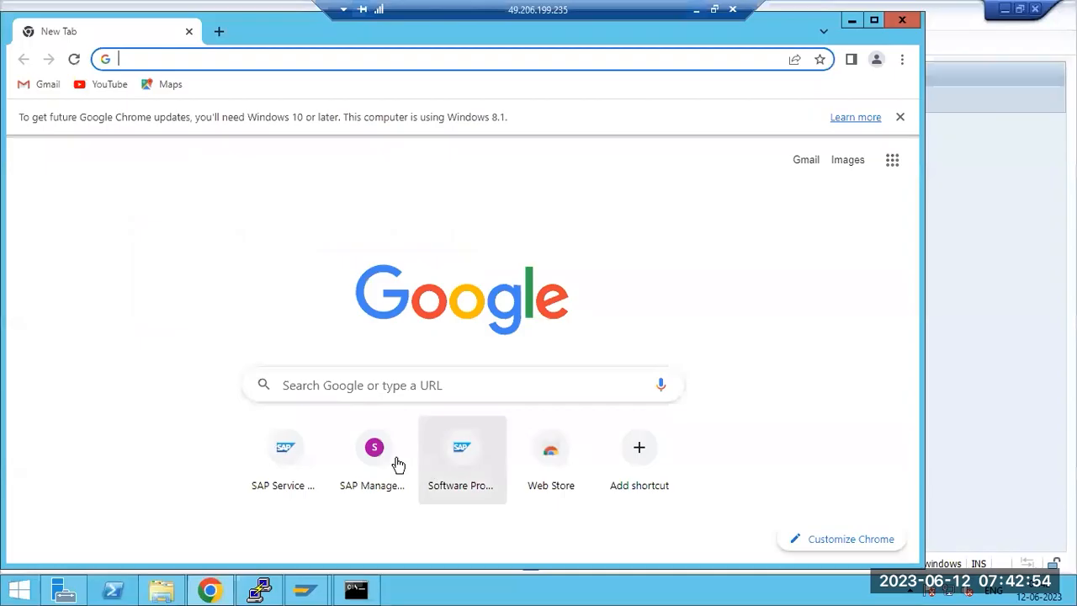
# Step: Decompress the uploaded kitabc3.sar archive in the Support Package Manager
pyautogui.click(311, 583)
pyautogui.click(354, 524)
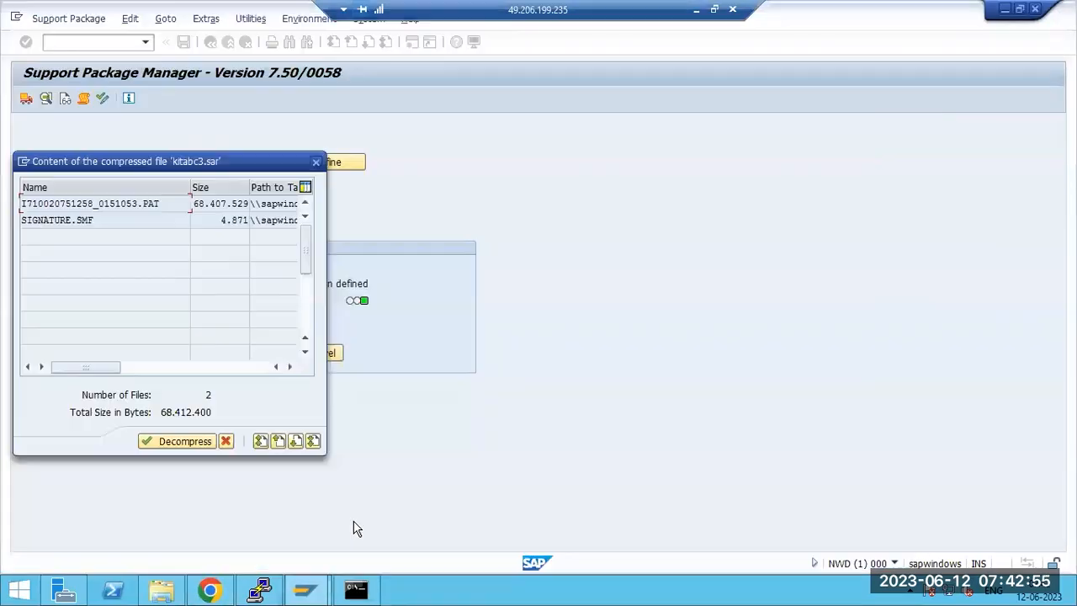
pyautogui.click(165, 445)
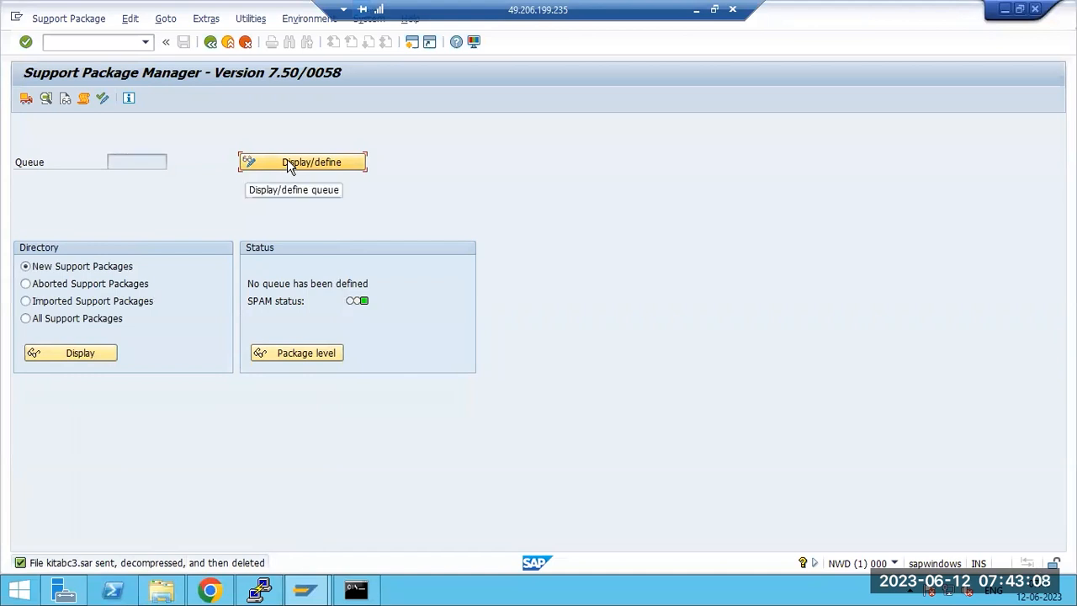
# Step: List new support packages, start defining the queue, then cancel the component selection
pyautogui.click(72, 360)
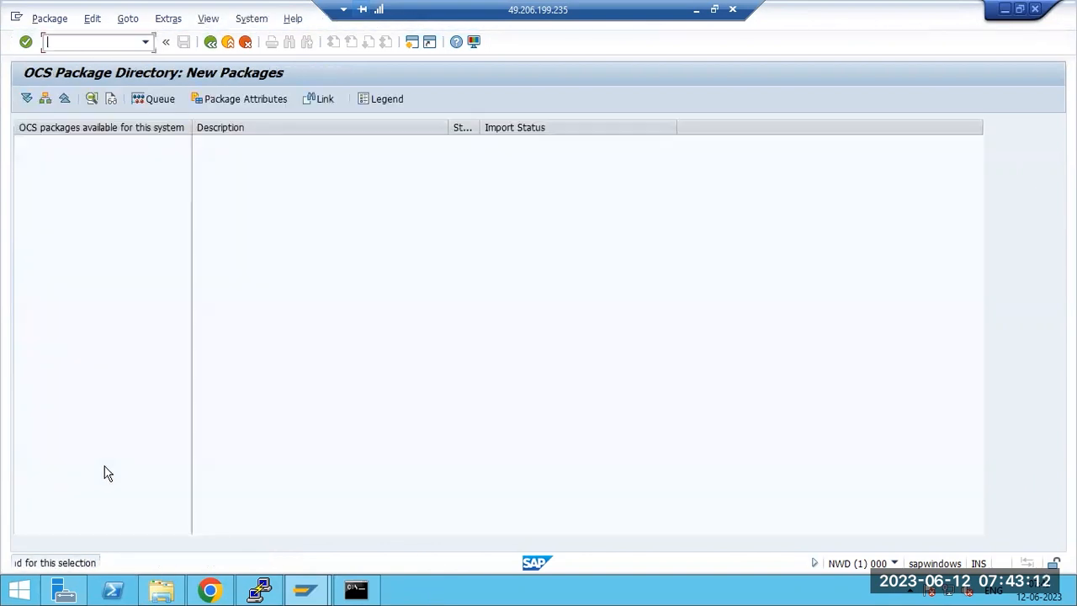
pyautogui.click(211, 42)
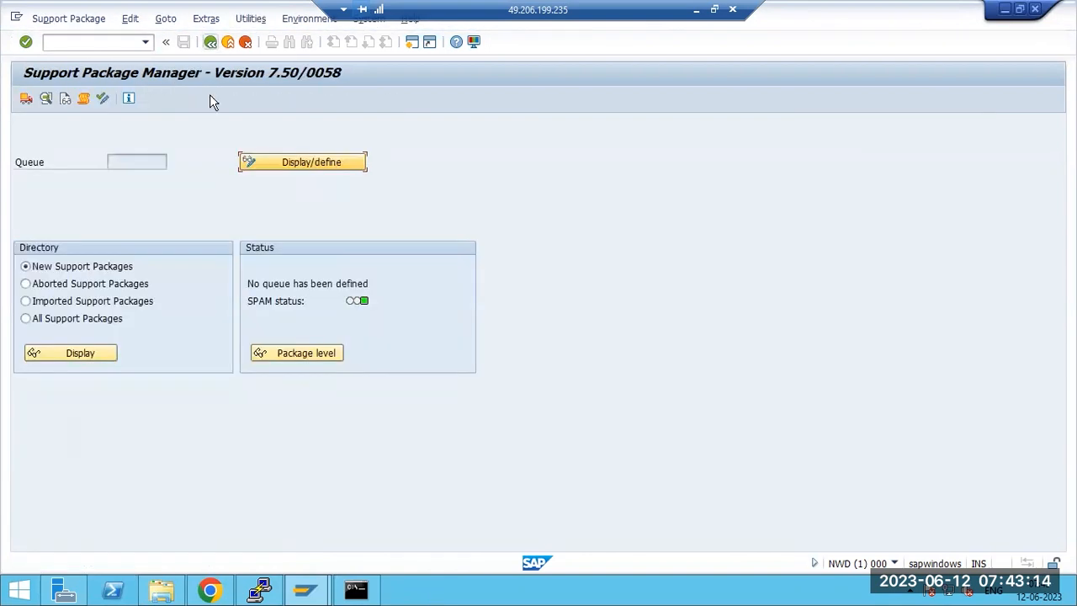
pyautogui.click(250, 163)
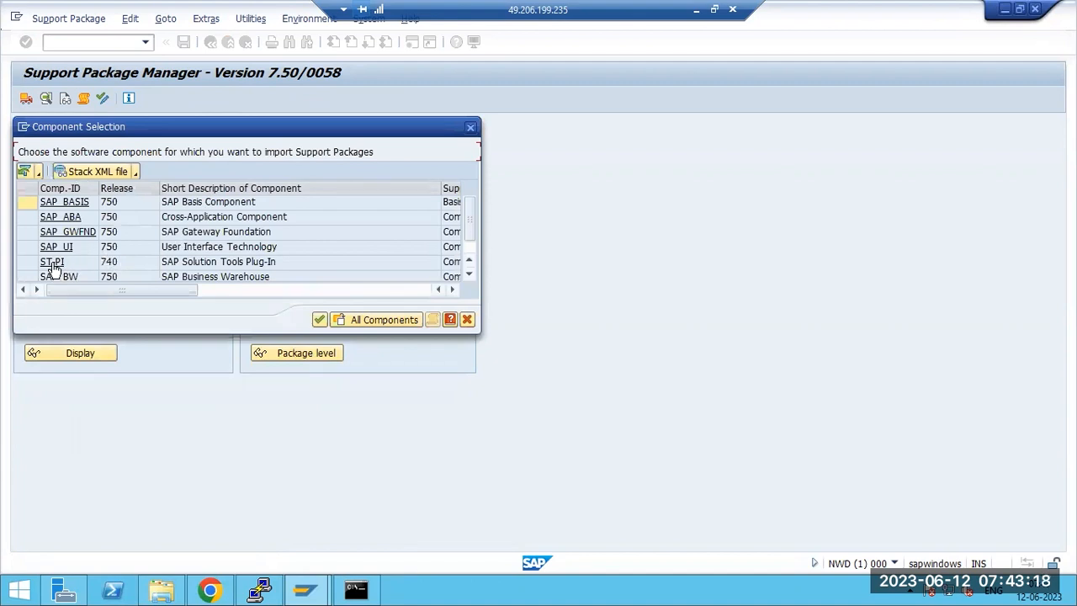
pyautogui.scroll(-1, 469, 261)
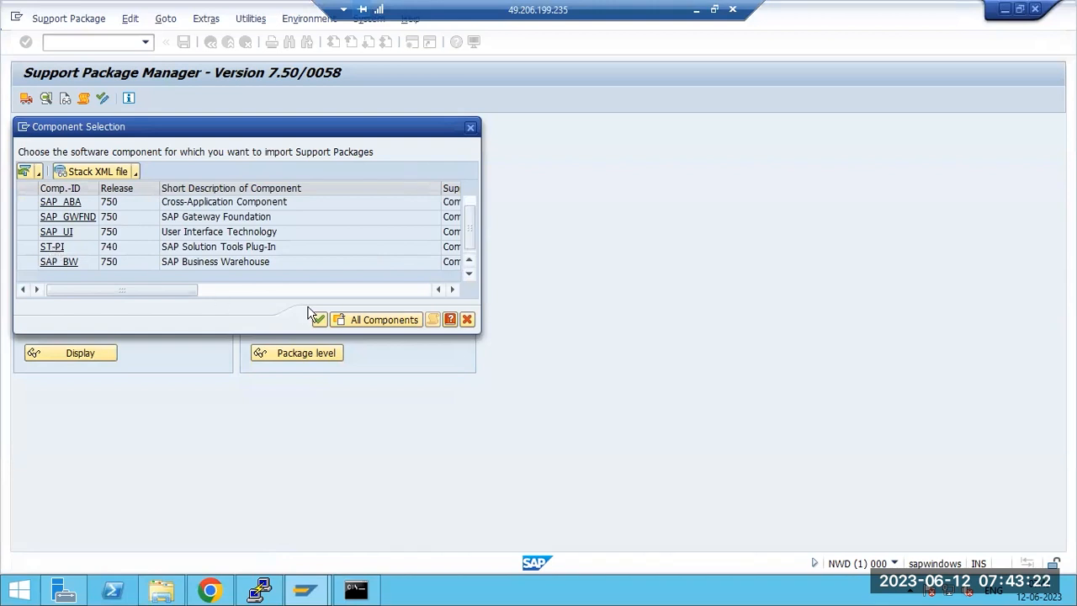
pyautogui.click(466, 319)
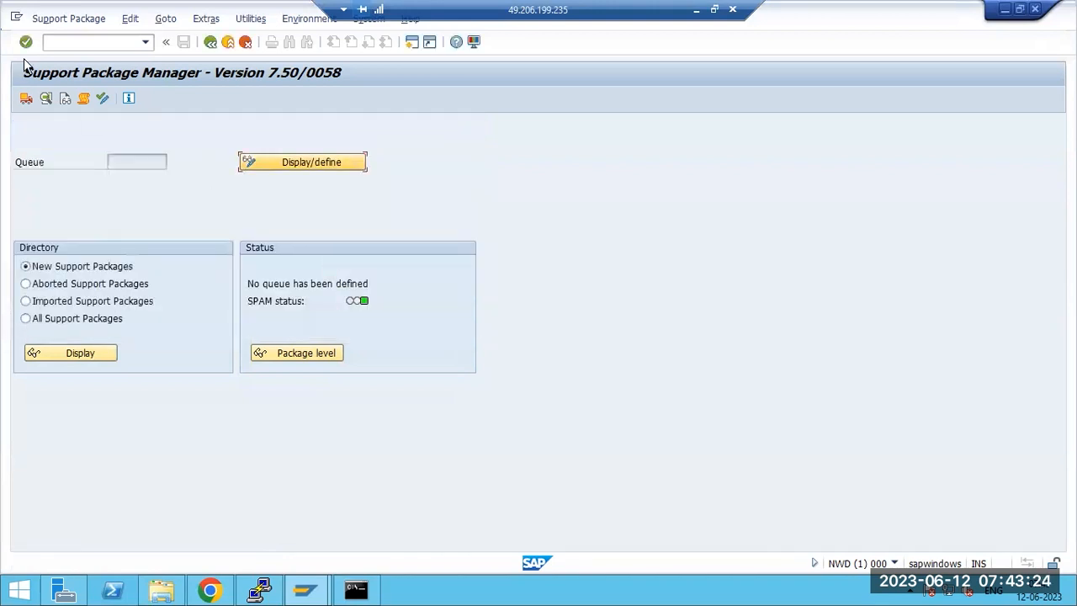
# Step: Import the SPAM/SAINT update, confirming SAPKD75058 is already imported
pyautogui.click(41, 19)
pyautogui.click(79, 54)
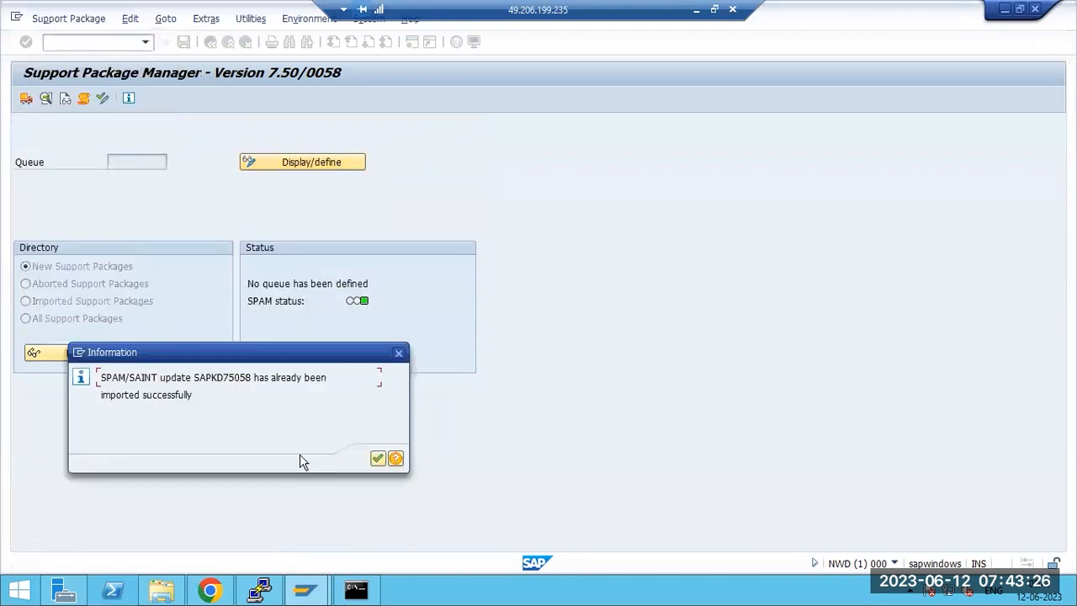
pyautogui.click(375, 459)
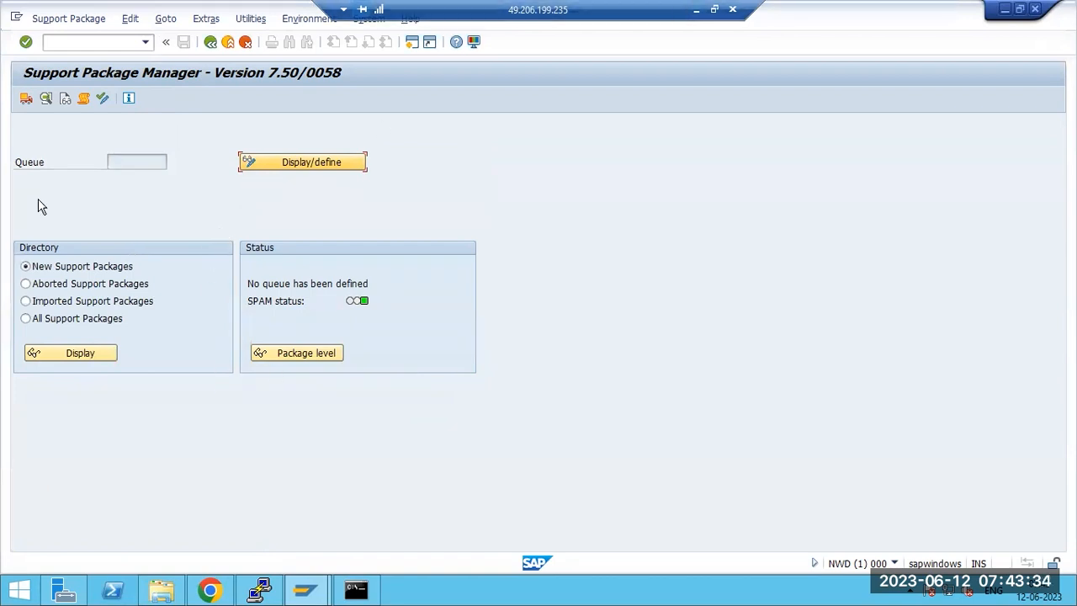
pyautogui.click(369, 20)
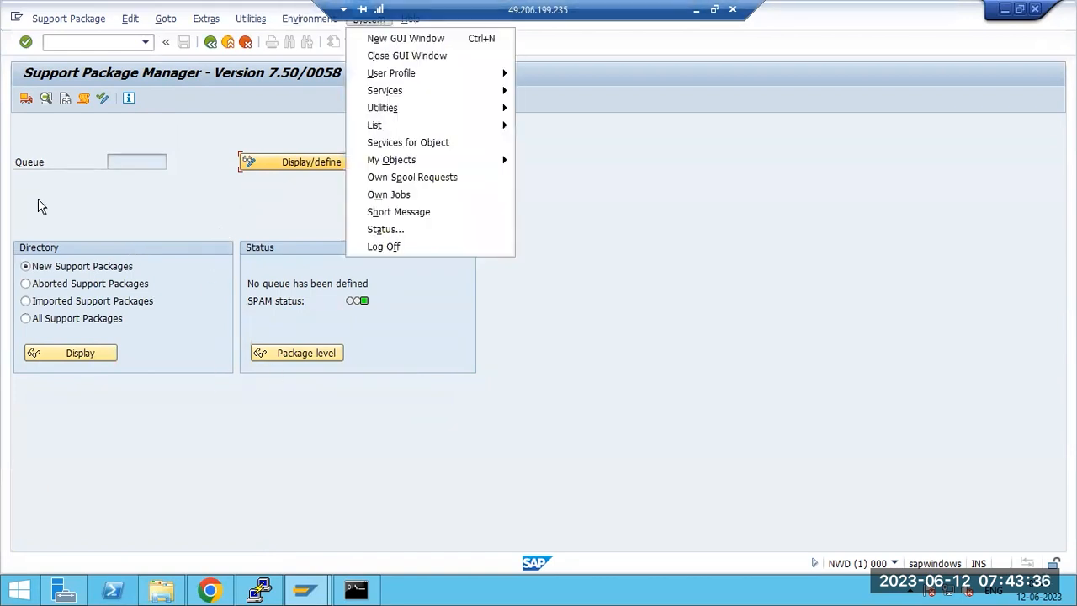
# Step: In System Status, check installed components, confirming ST-PI 740 is at SP level 0001
pyautogui.click(371, 231)
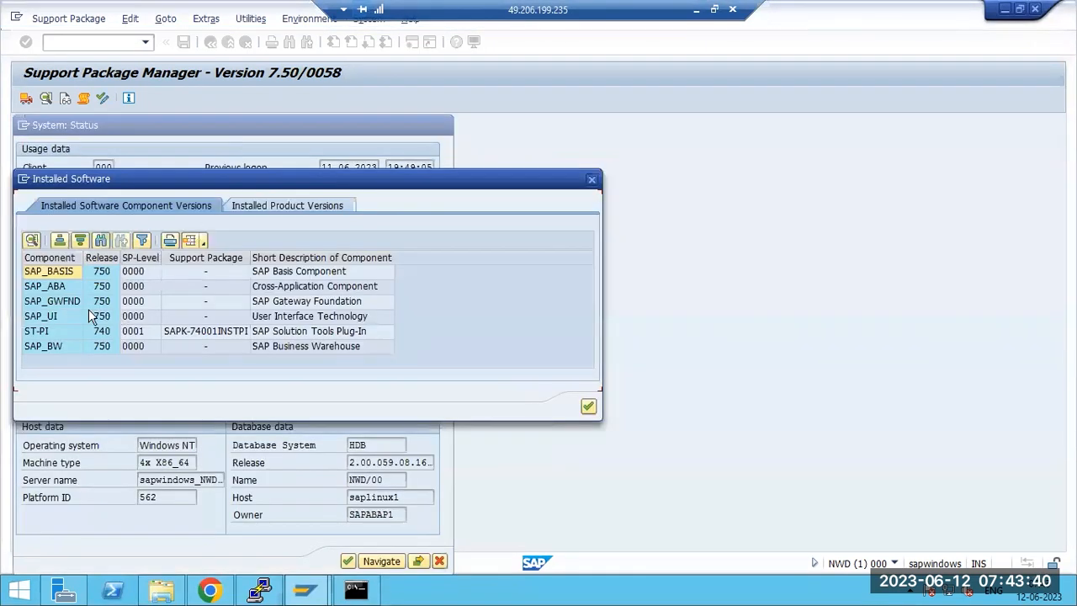
pyautogui.click(58, 291)
pyautogui.click(63, 316)
pyautogui.click(64, 333)
pyautogui.click(63, 342)
pyautogui.click(60, 331)
pyautogui.click(54, 317)
pyautogui.click(51, 301)
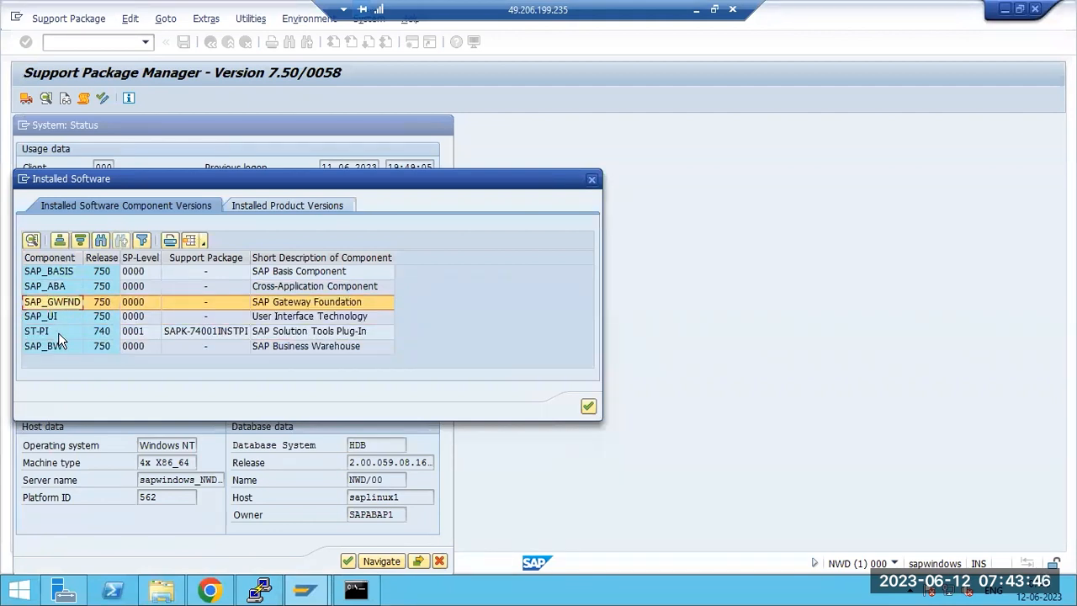
pyautogui.click(49, 333)
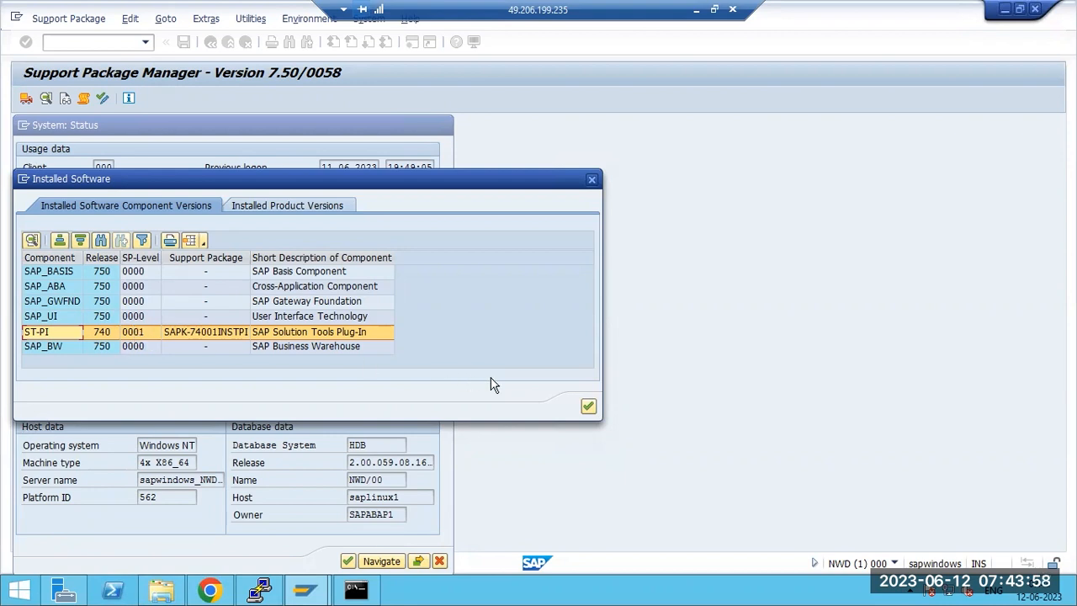
# Step: Close the installed software list and minimise the remote desktop session
pyautogui.click(587, 406)
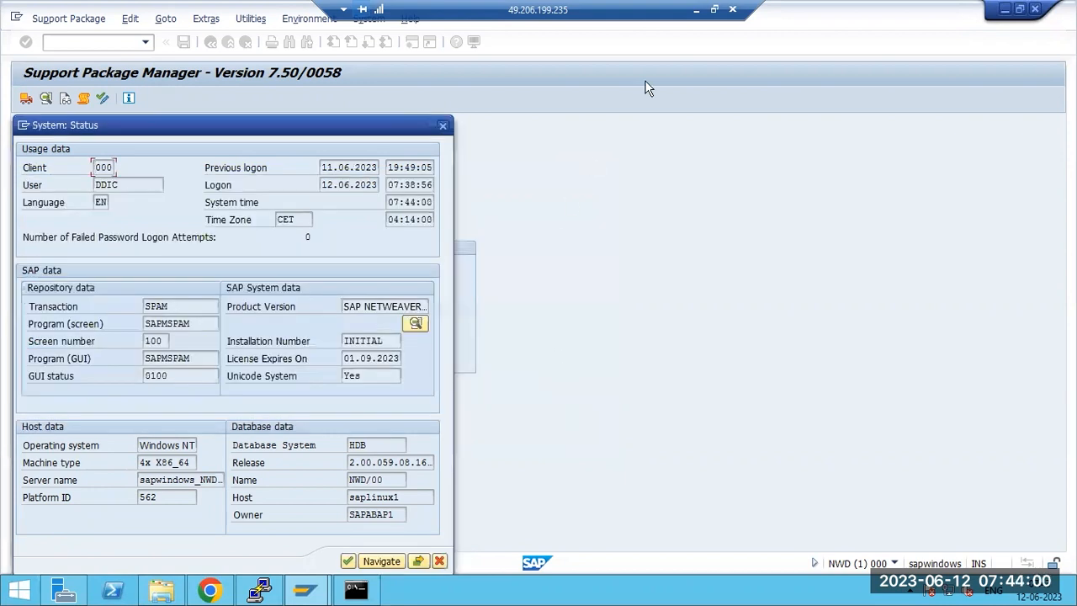
pyautogui.click(697, 9)
pyautogui.scroll(3, 236, 474)
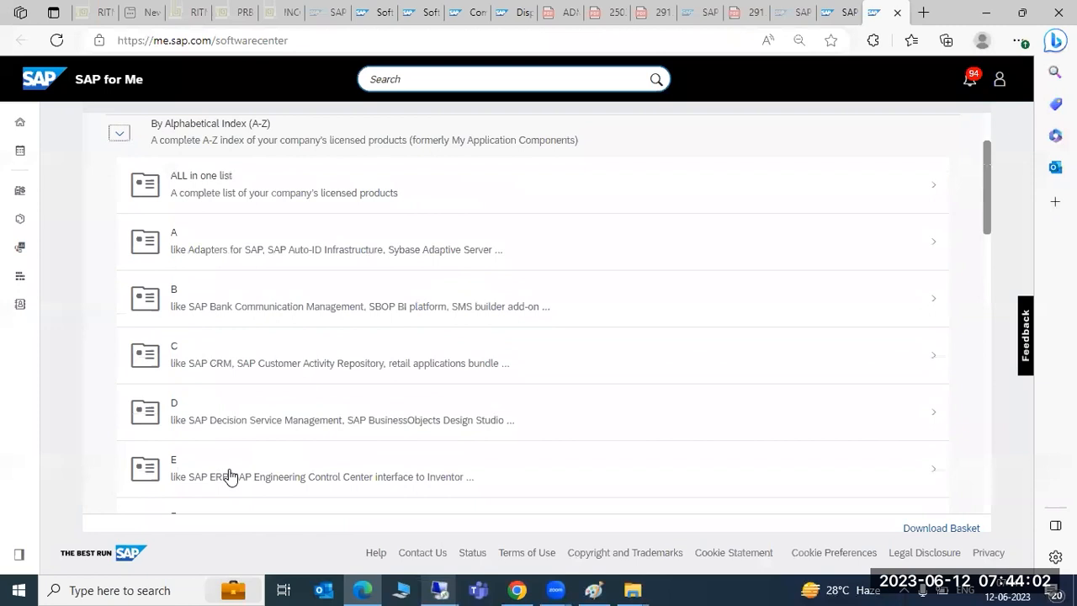
# Step: Browse the A–Z index under S to the ST-PI 740 support packages
pyautogui.scroll(-4, 232, 477)
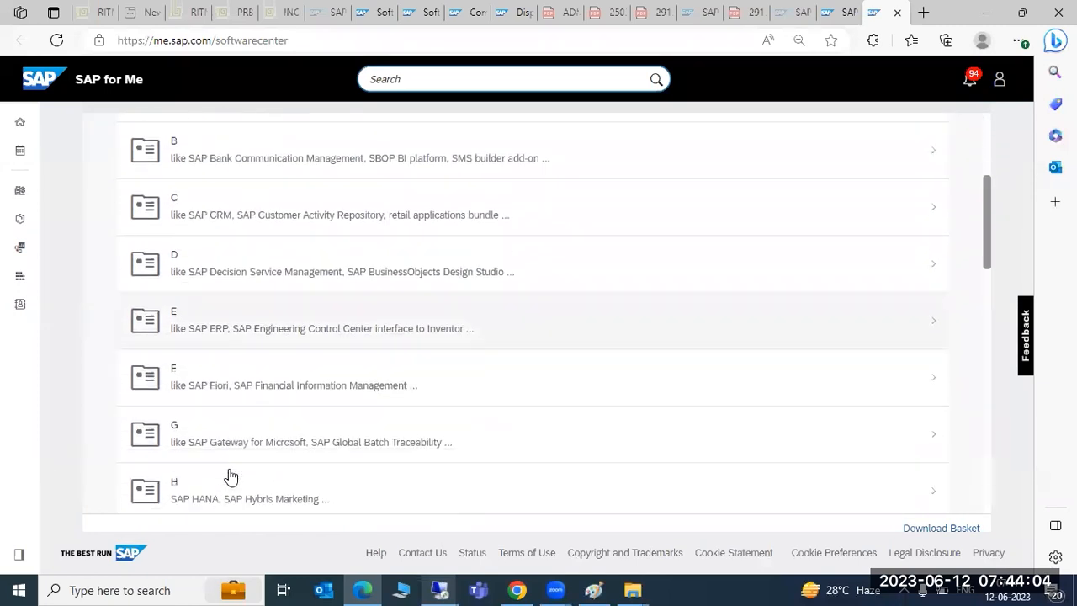
pyautogui.scroll(-4, 231, 477)
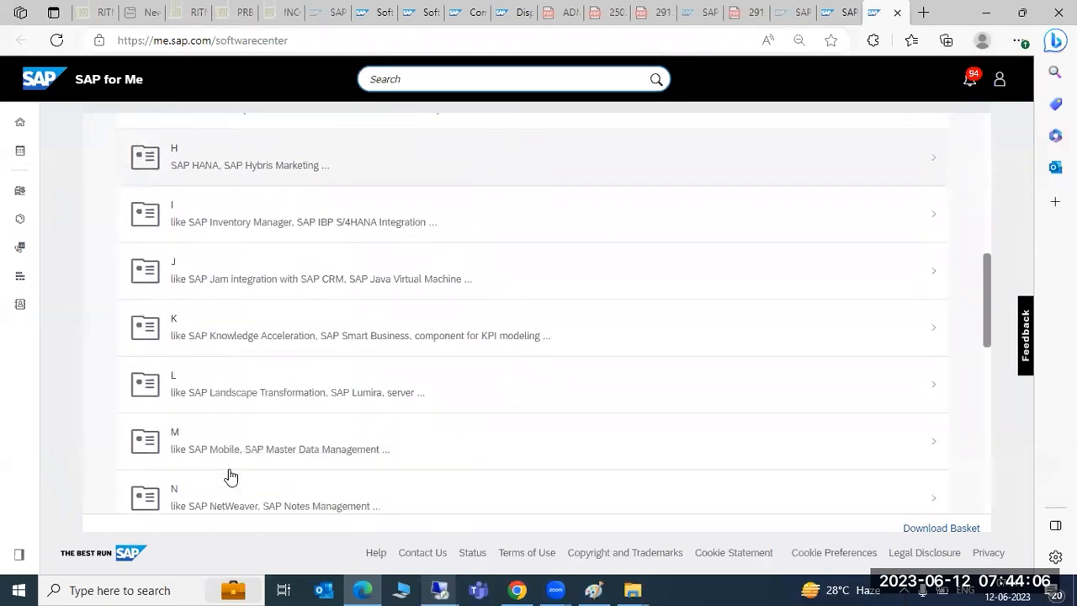
pyautogui.scroll(-3, 231, 476)
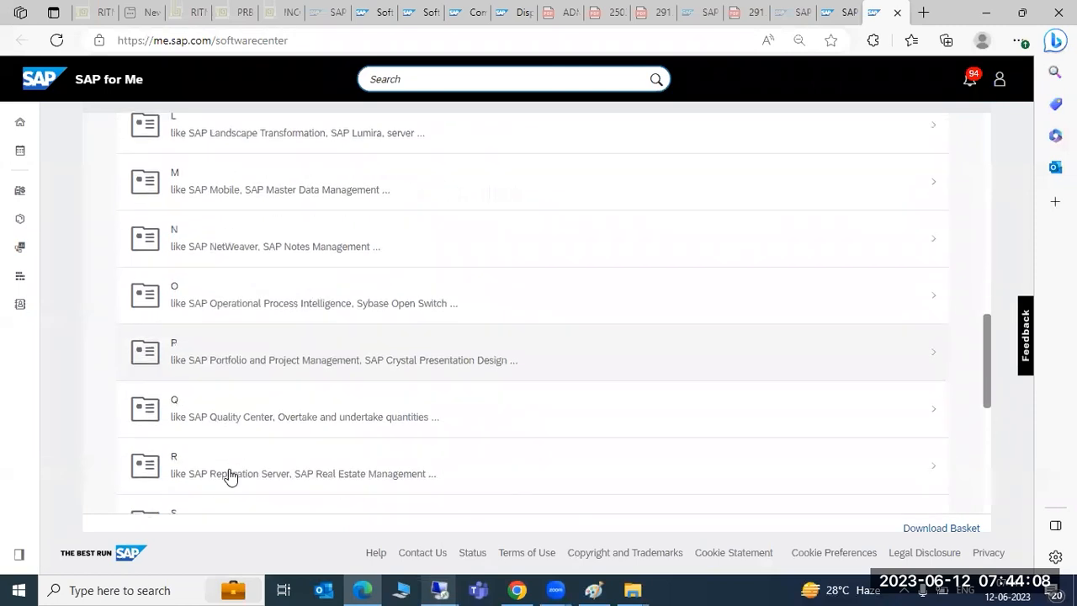
pyautogui.click(226, 429)
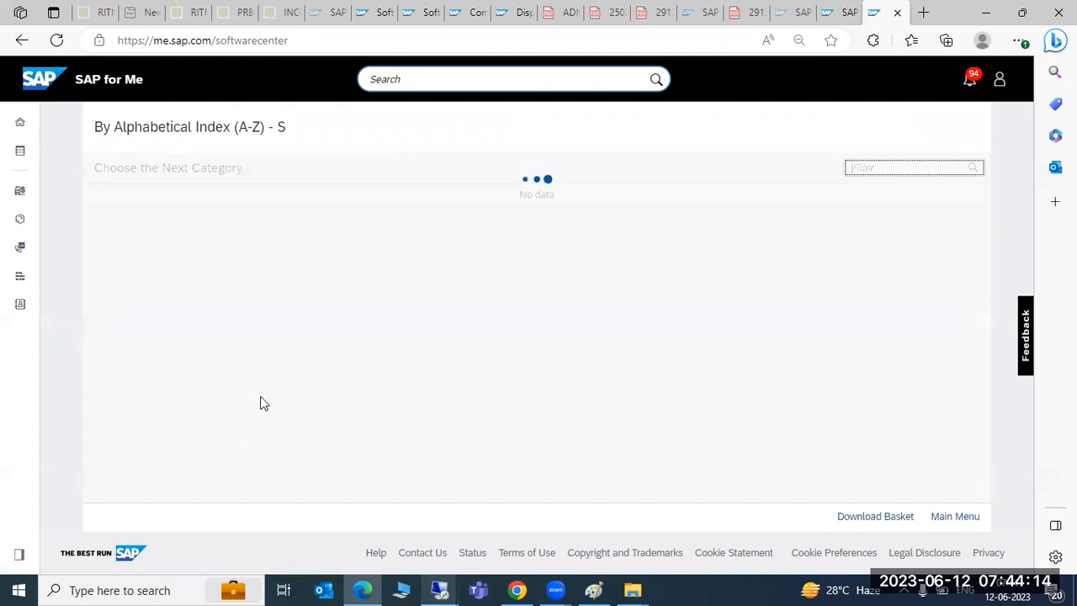
pyautogui.scroll(-5, 262, 405)
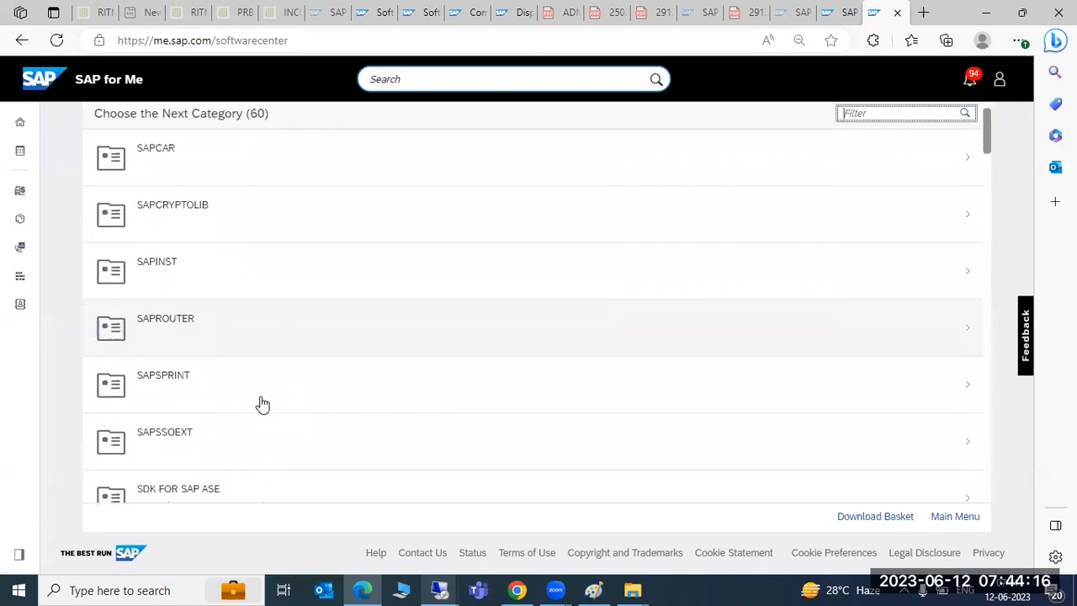
pyautogui.scroll(-4, 262, 405)
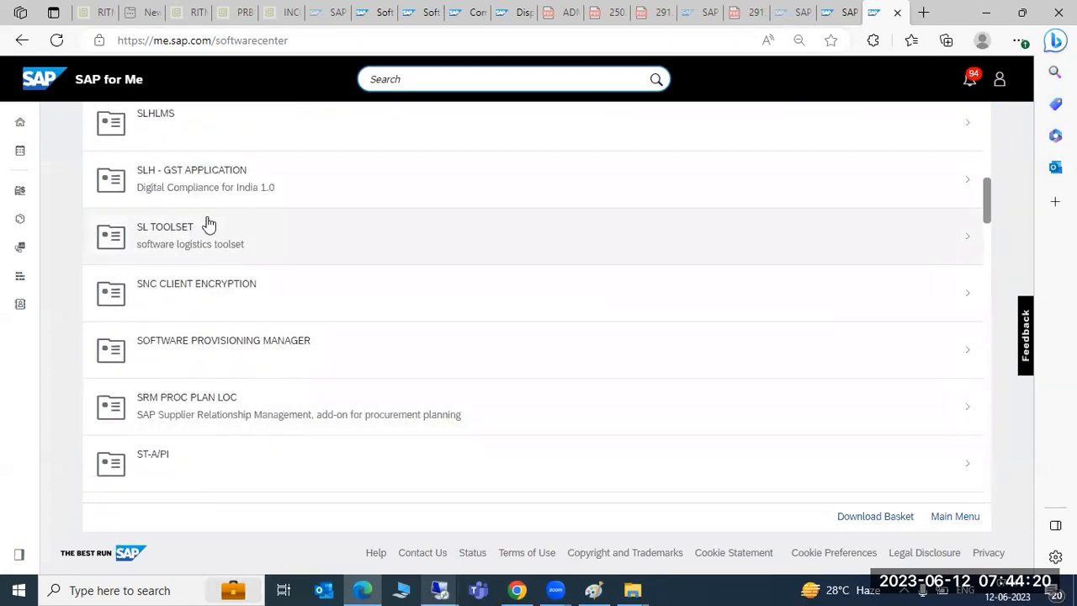
pyautogui.scroll(-1, 174, 344)
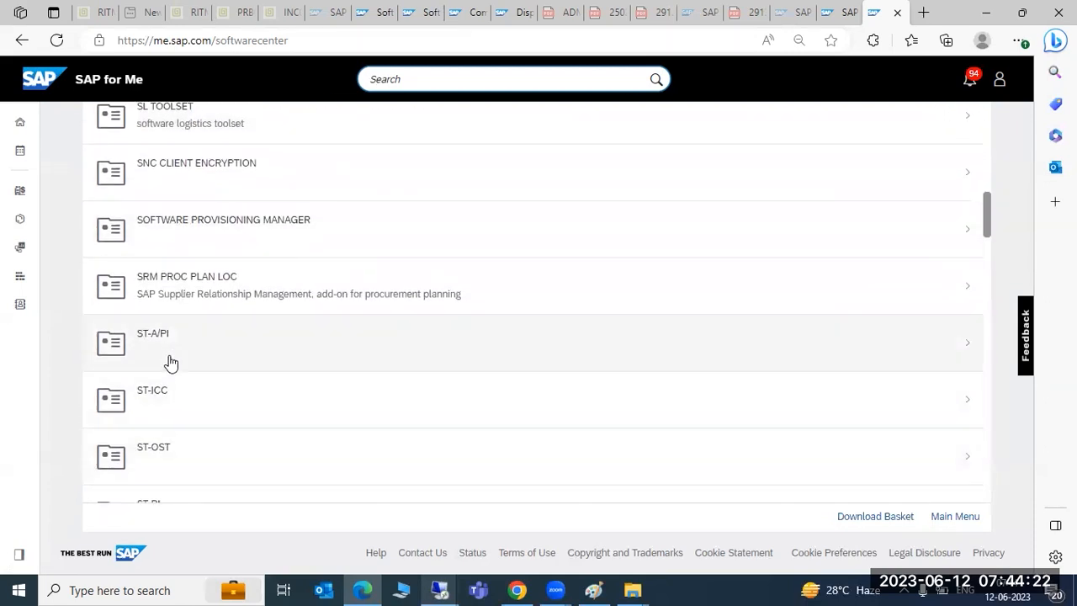
pyautogui.scroll(-1, 174, 360)
pyautogui.scroll(-1, 176, 359)
pyautogui.click(173, 401)
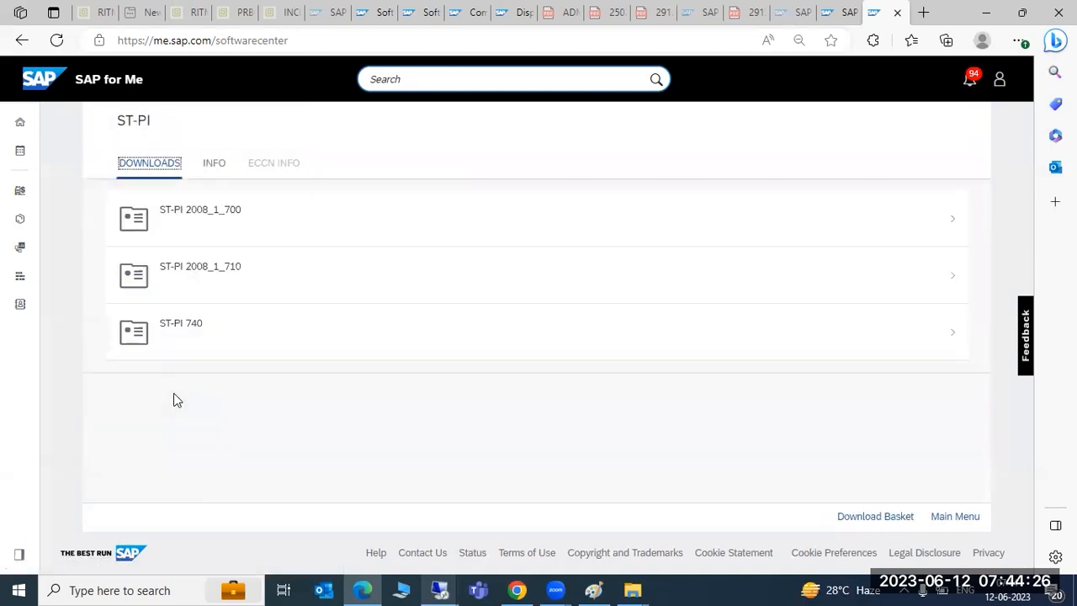
pyautogui.click(183, 343)
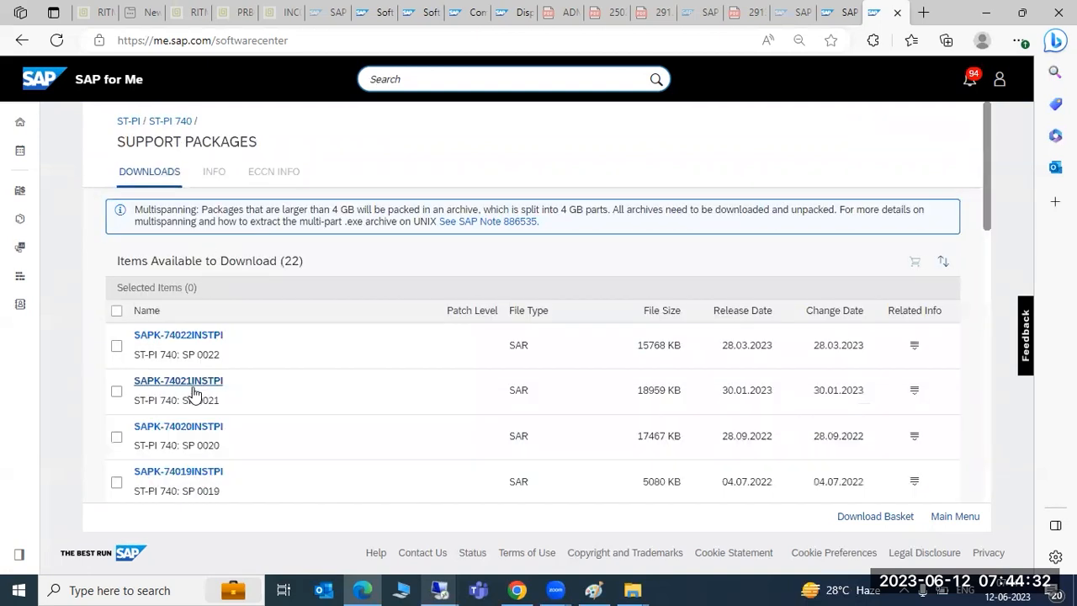
# Step: Download ST-PI 740 SP 0002 (SAPK-74002INSTPI)
pyautogui.scroll(-3, 287, 413)
pyautogui.scroll(-7, 287, 413)
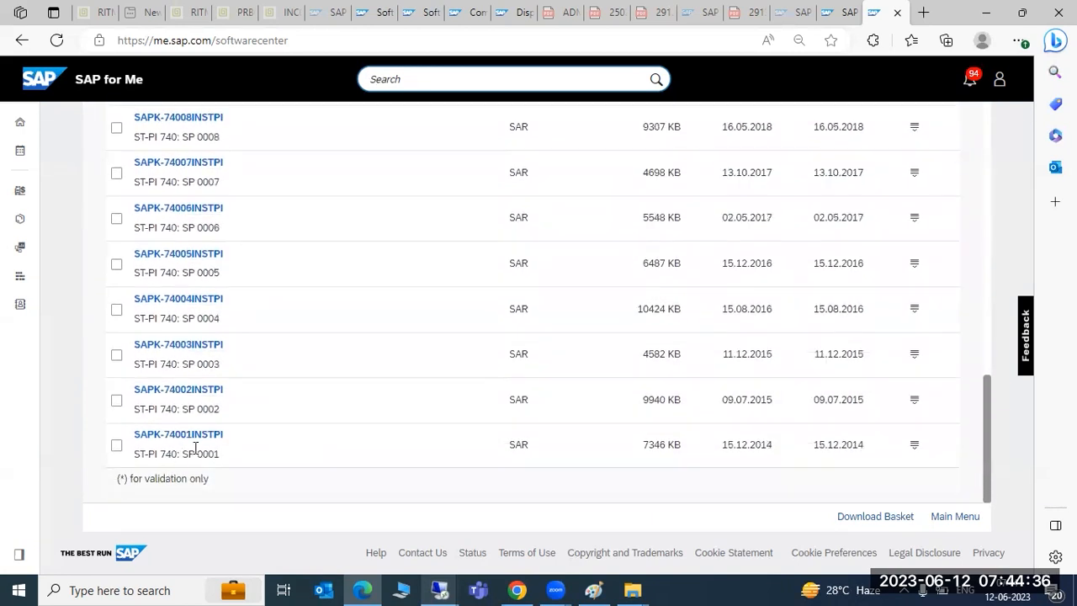
pyautogui.scroll(10, 225, 409)
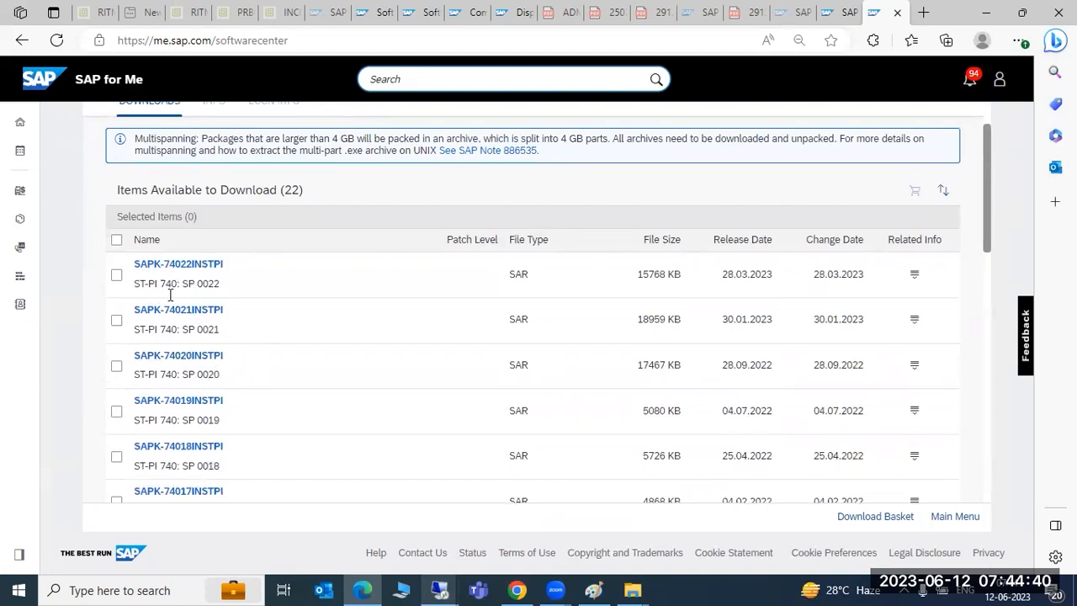
pyautogui.scroll(-10, 211, 483)
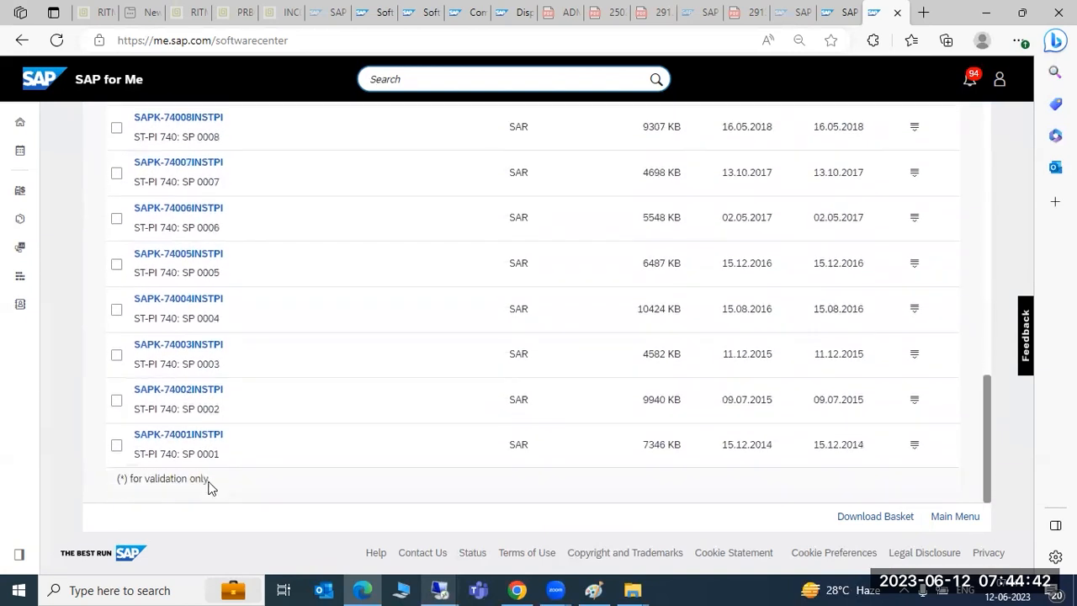
pyautogui.click(209, 390)
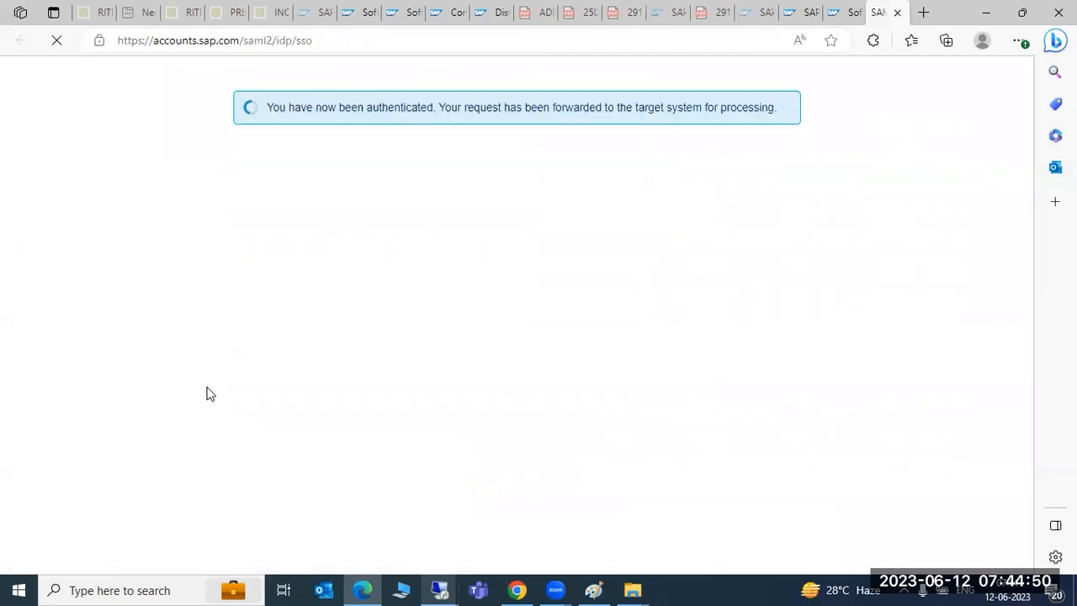
# Step: Switch back to the software center tab and go back to Download Software
pyautogui.click(790, 14)
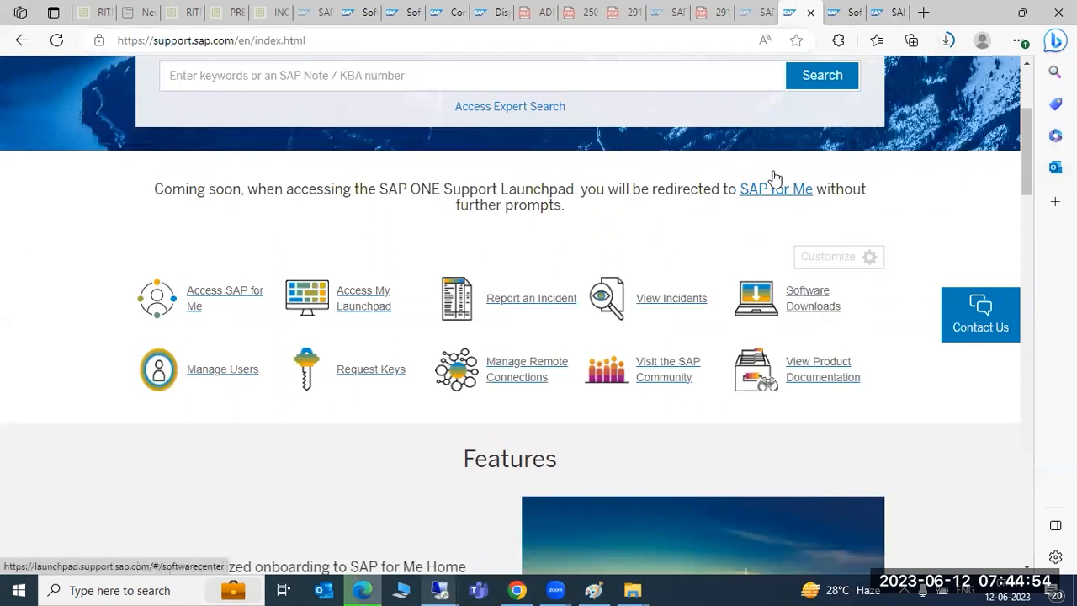
pyautogui.hotkey('ctrl', 'Tab')
pyautogui.scroll(10, 348, 435)
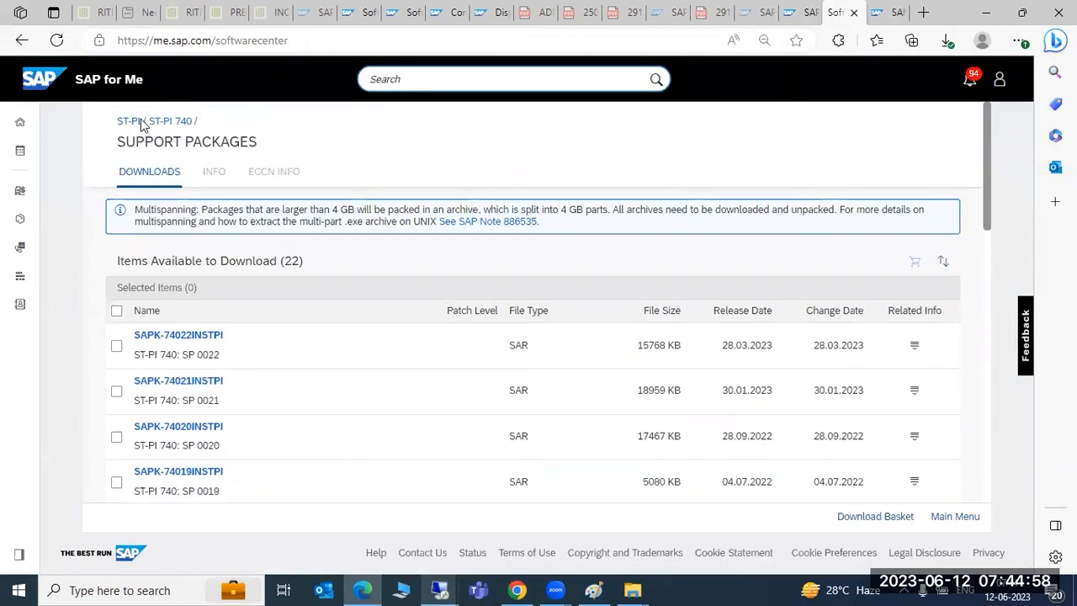
pyautogui.click(21, 44)
pyautogui.click(21, 46)
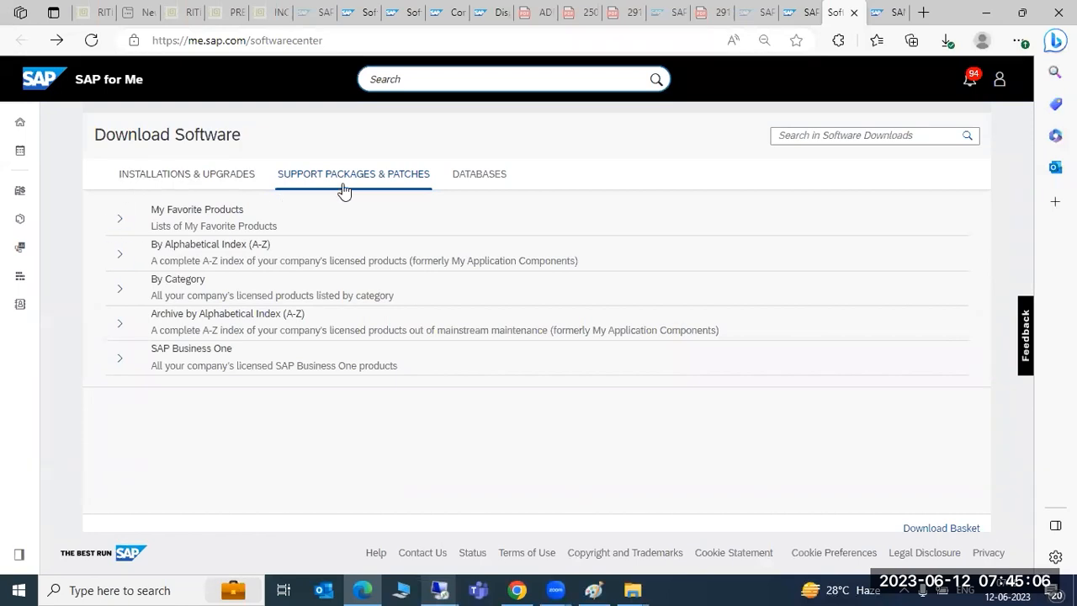
# Step: Expand the alphabetical product index and open products starting with S
pyautogui.click(119, 253)
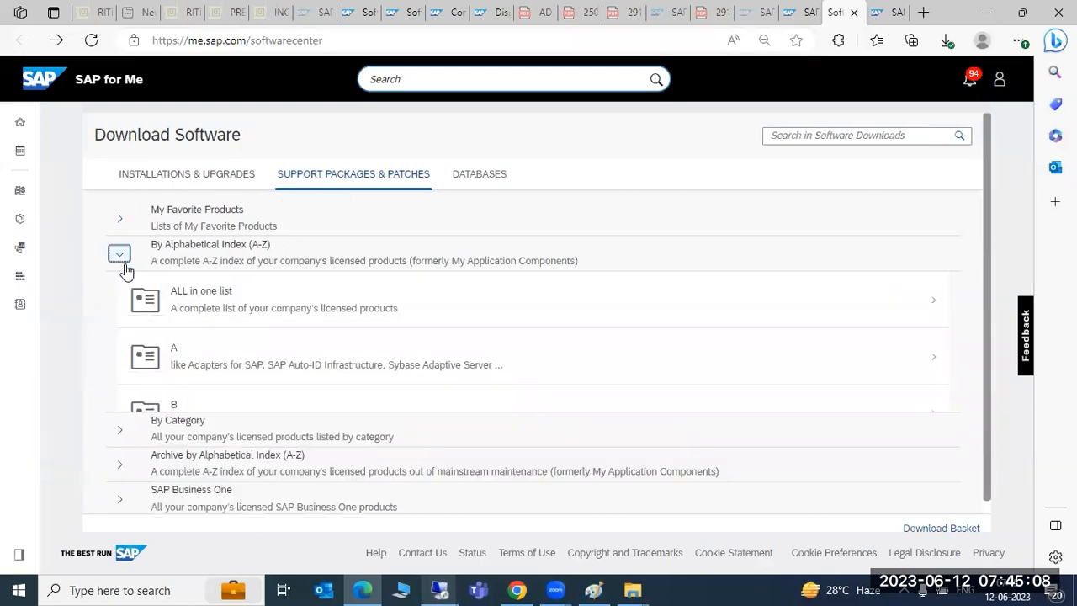
pyautogui.scroll(-4, 212, 448)
pyautogui.scroll(-6, 212, 448)
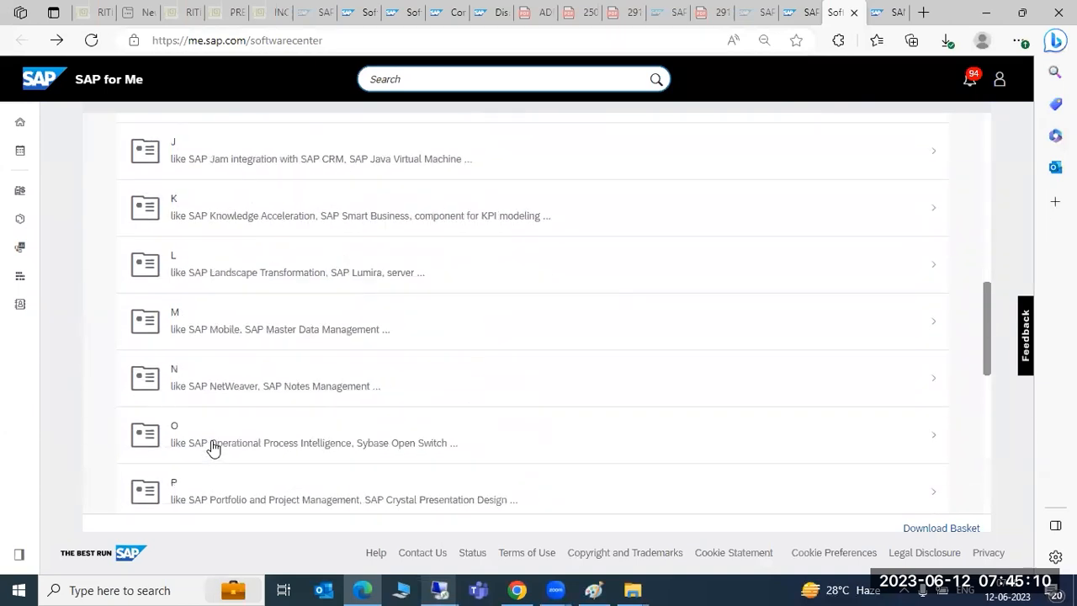
pyautogui.scroll(-1, 212, 448)
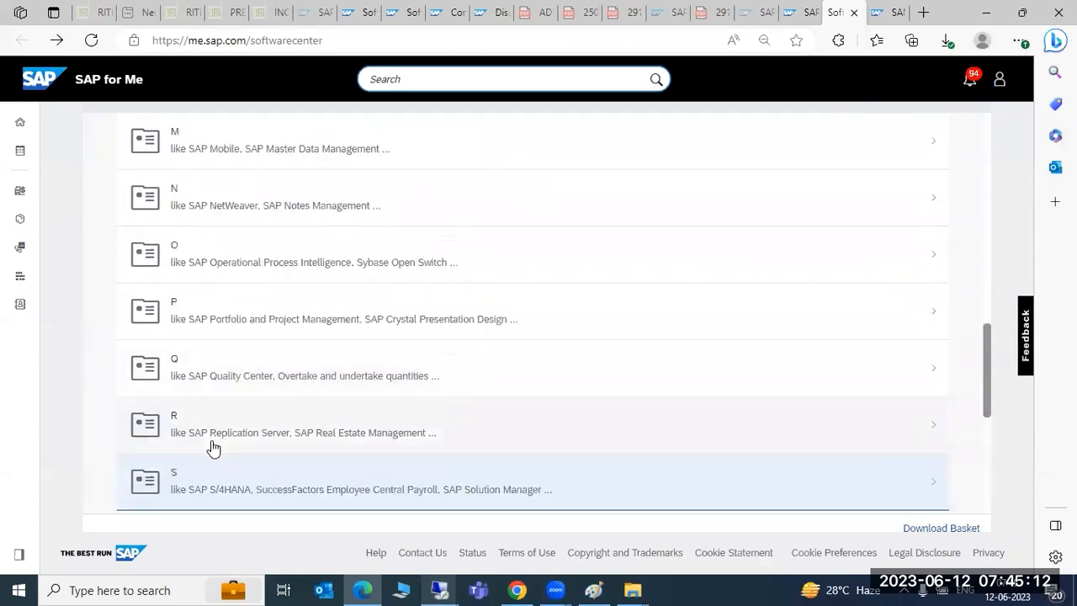
pyautogui.scroll(-1, 213, 449)
pyautogui.click(212, 437)
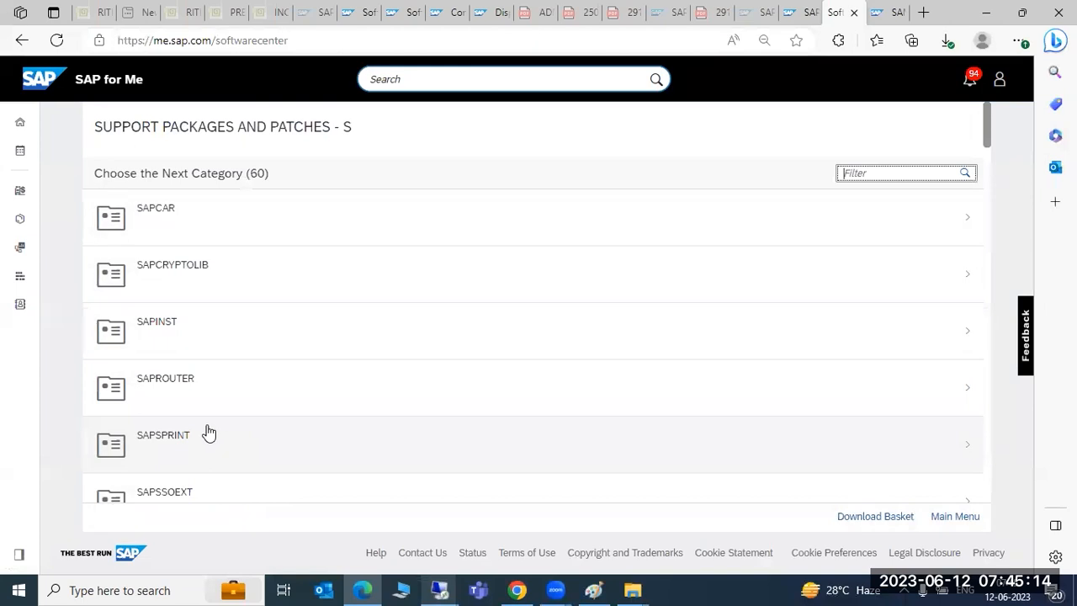
# Step: Open the ST-PI 740 support packages and scroll down toward SAPK-74002INSTPI
pyautogui.scroll(-6, 224, 450)
pyautogui.scroll(-6, 227, 454)
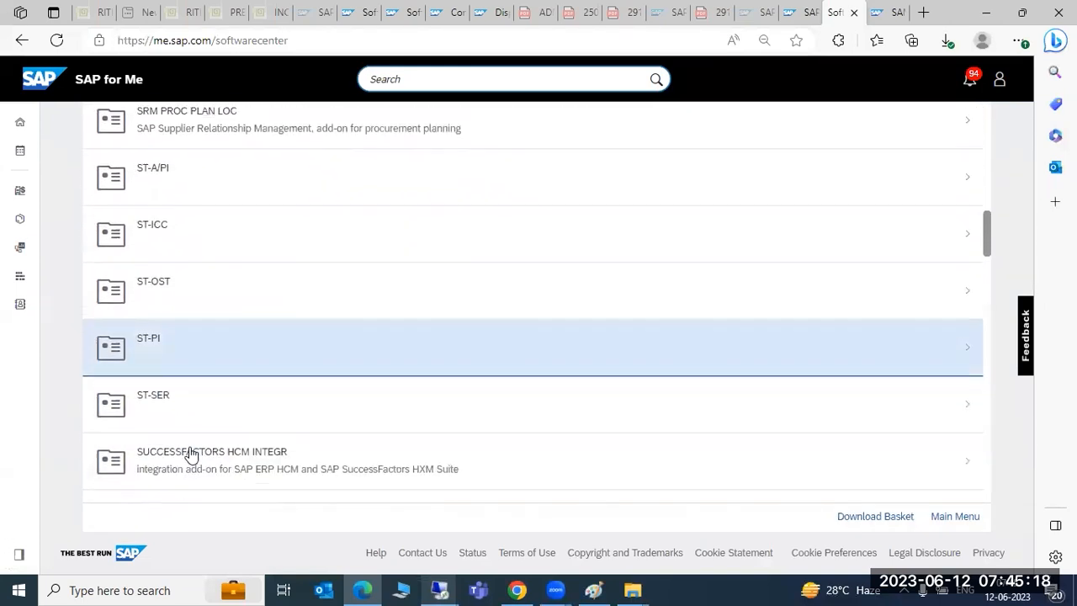
pyautogui.click(155, 346)
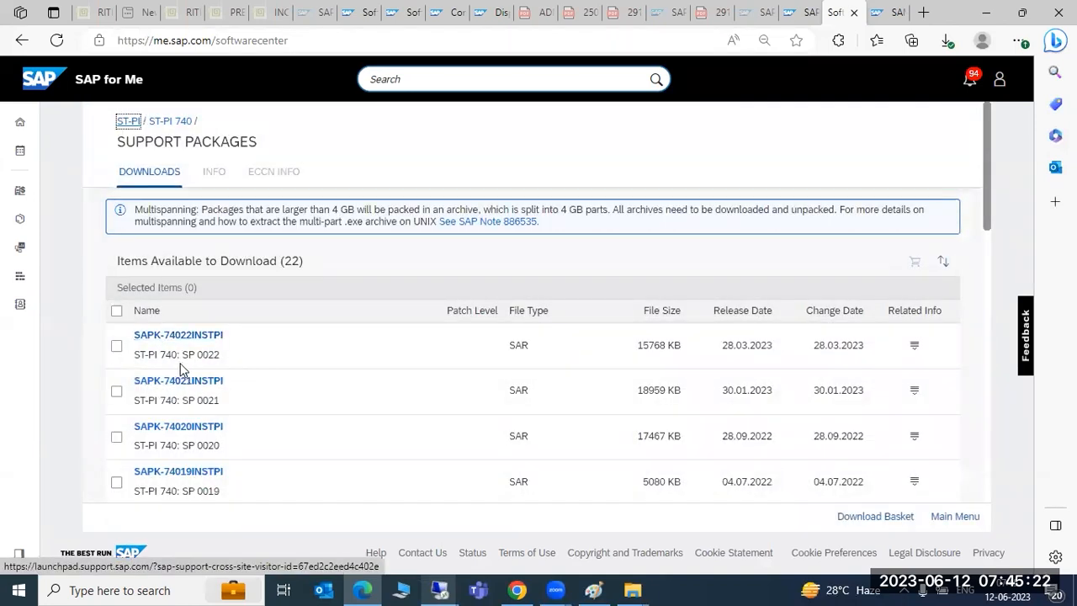
pyautogui.scroll(-8, 227, 468)
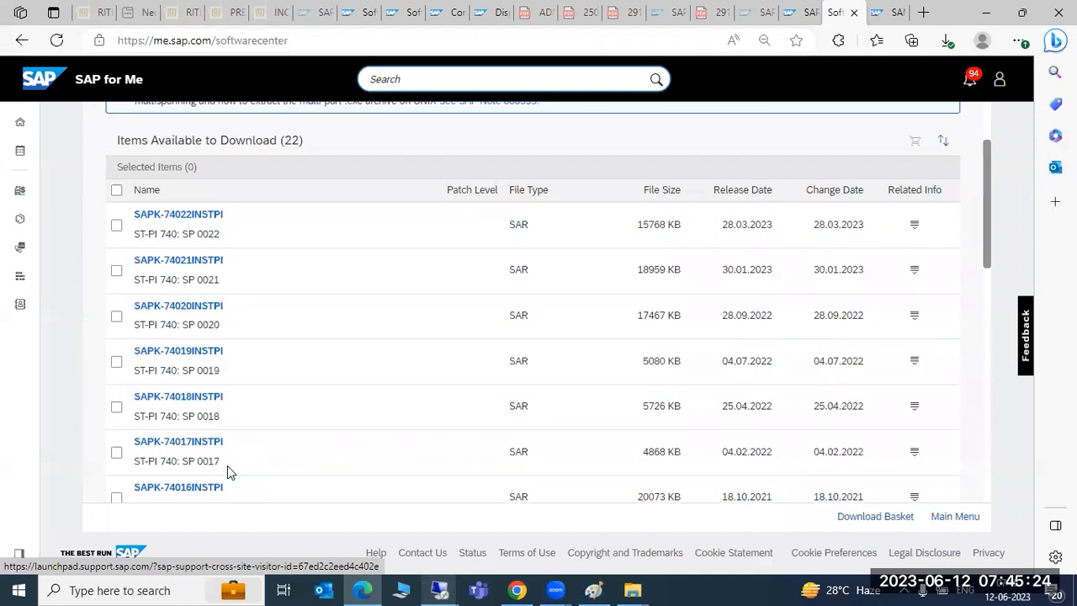
pyautogui.scroll(-3, 227, 471)
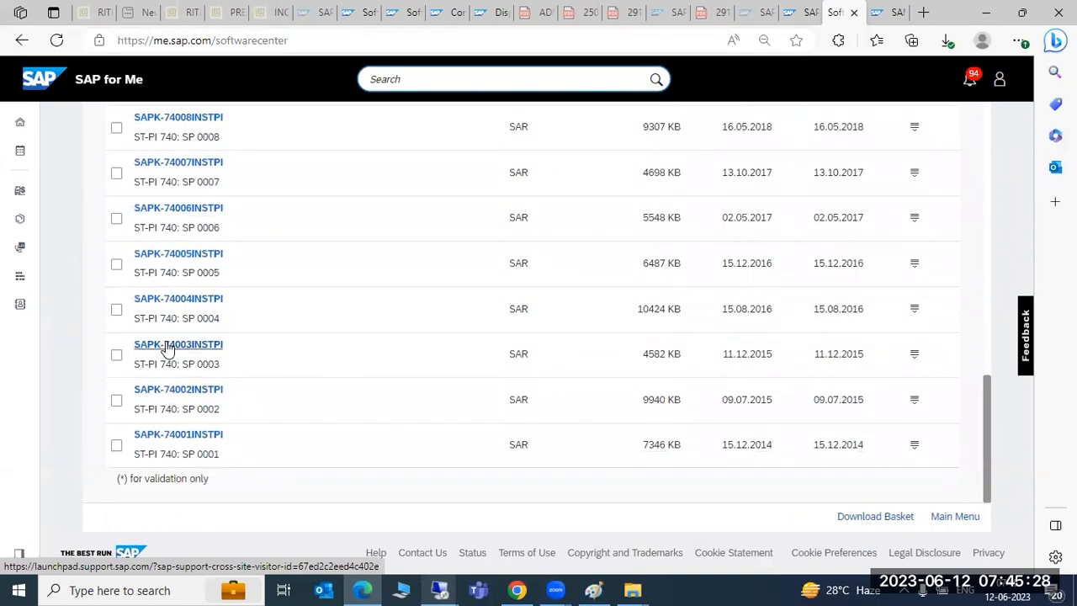
pyautogui.click(438, 588)
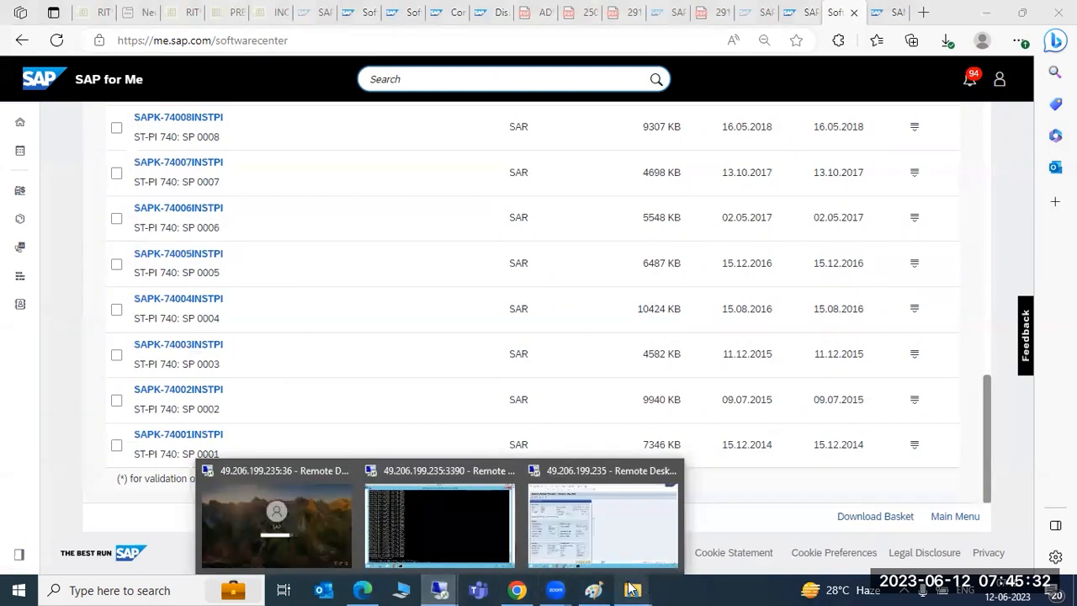
# Step: Copy K-74002INSTPI.SAR from the local Downloads folder
pyautogui.click(800, 518)
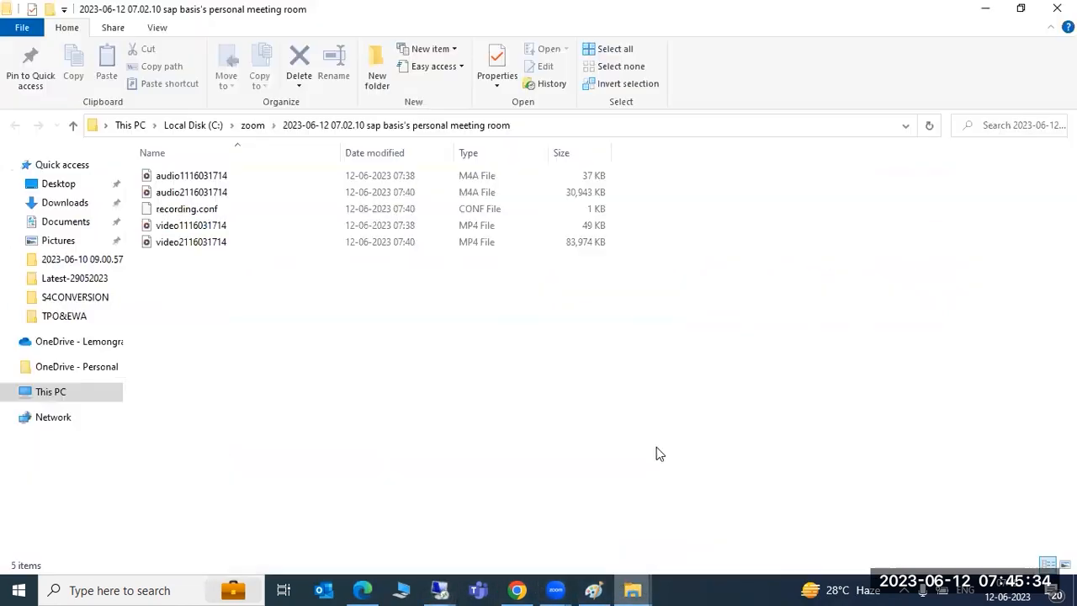
pyautogui.click(52, 209)
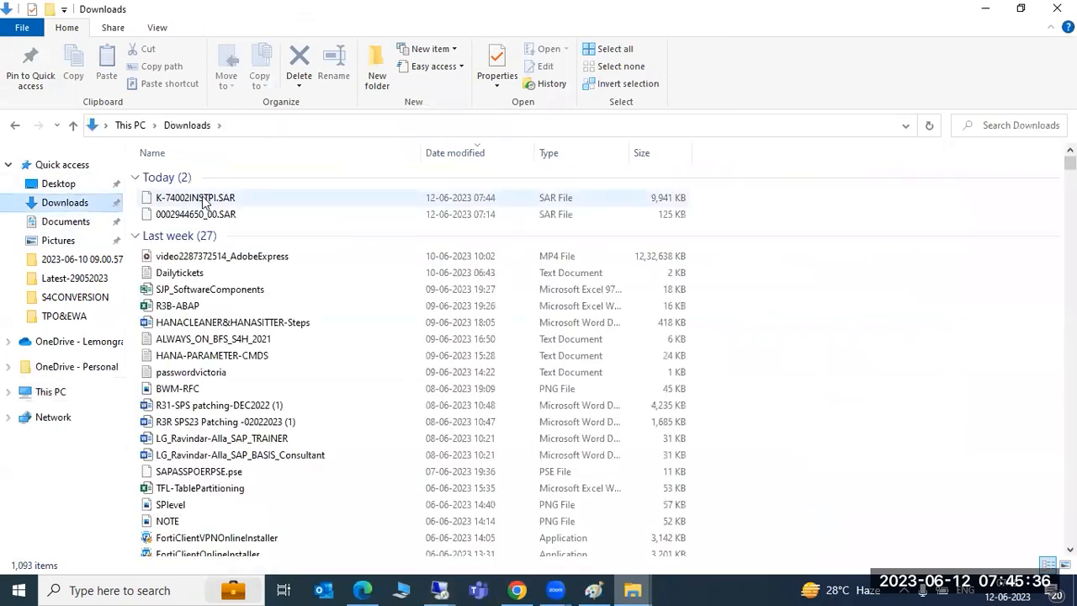
pyautogui.click(203, 199)
pyautogui.rightClick(203, 198)
pyautogui.click(274, 367)
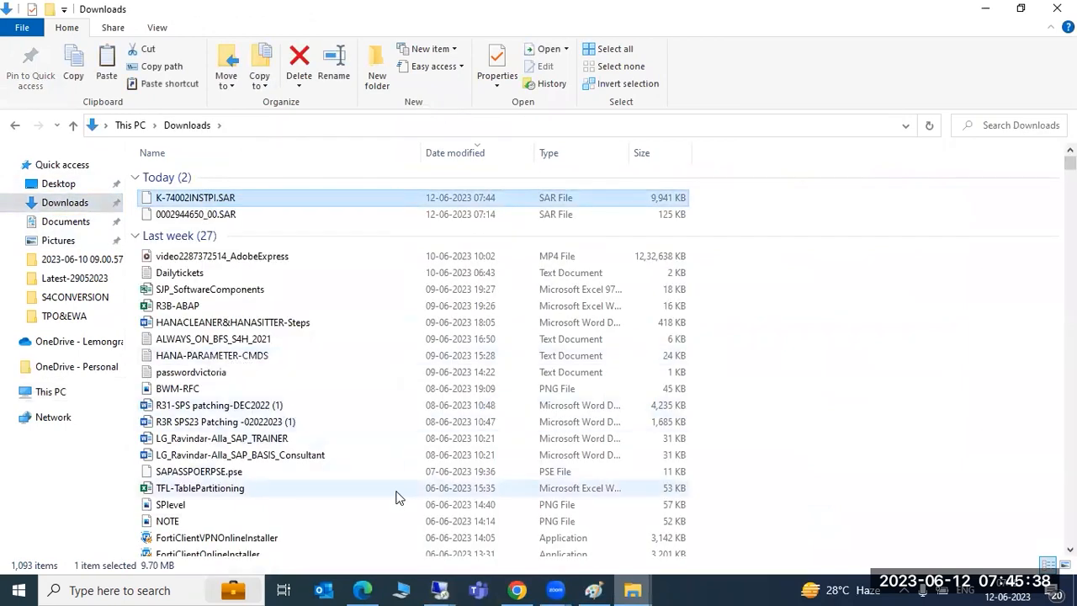
# Step: Paste K-74002INSTPI.SAR into the remote server's Downloads folder
pyautogui.moveTo(441, 585)
pyautogui.click(519, 527)
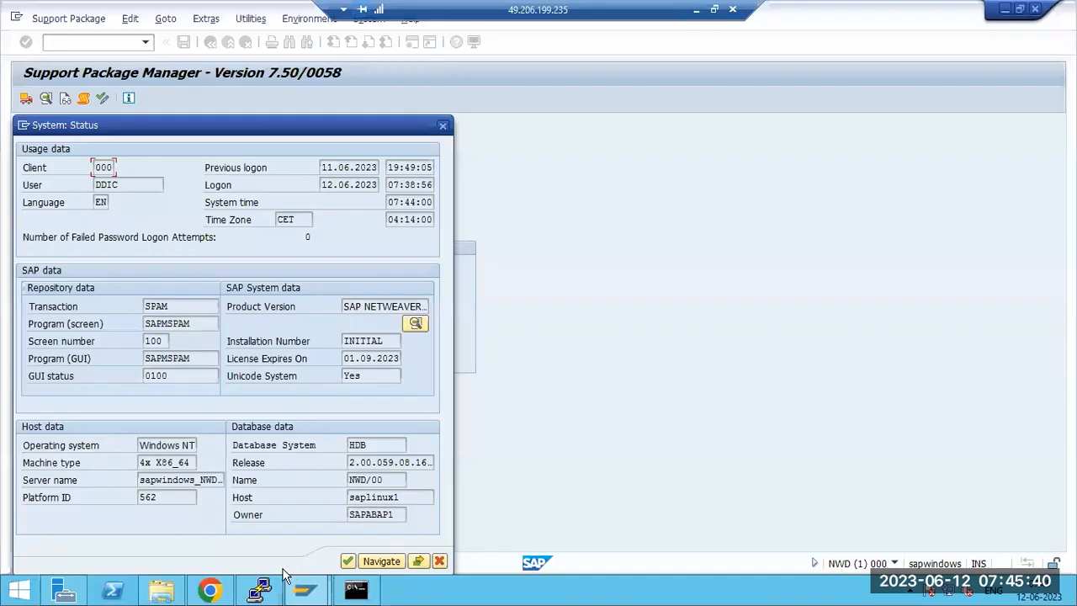
pyautogui.click(161, 591)
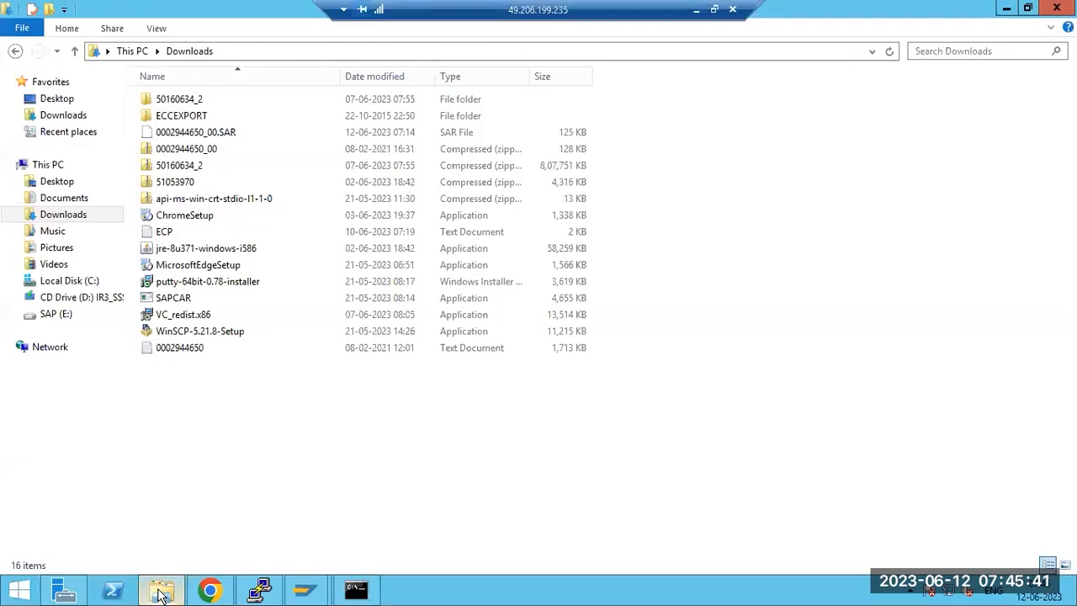
pyautogui.rightClick(206, 447)
pyautogui.click(245, 355)
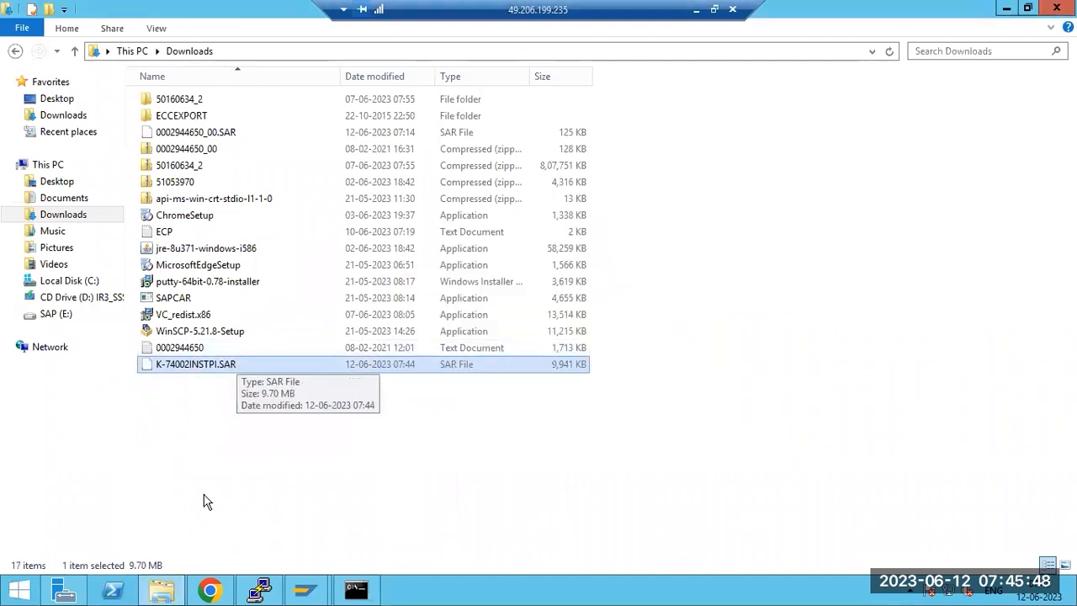
pyautogui.moveTo(305, 589)
pyautogui.click(384, 532)
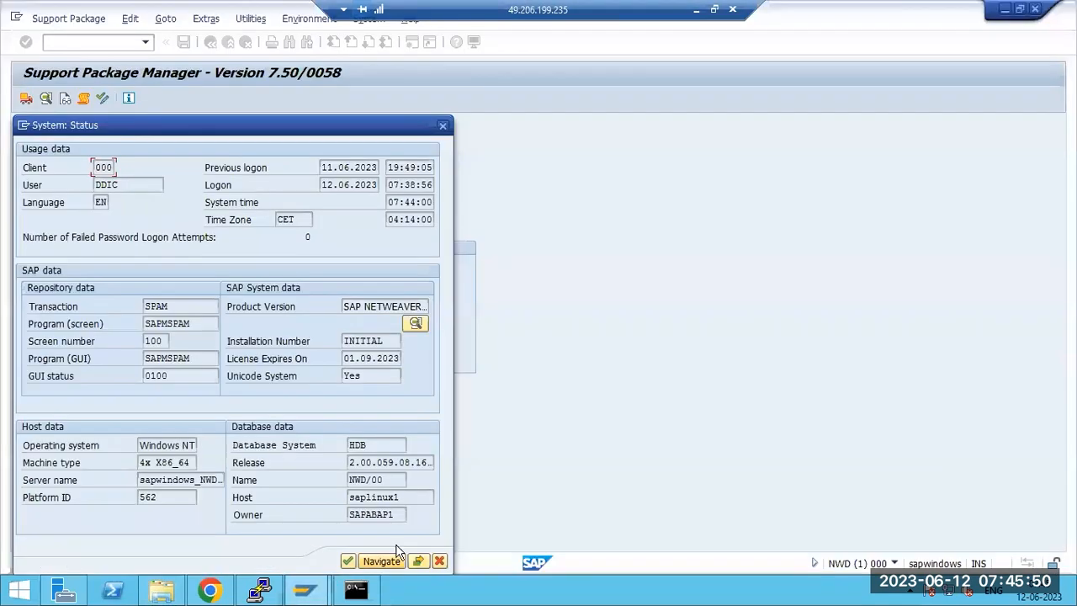
# Step: Load K-74002INSTPI.SAR from the front-end Downloads folder, allow the upload, and decompress it
pyautogui.click(440, 561)
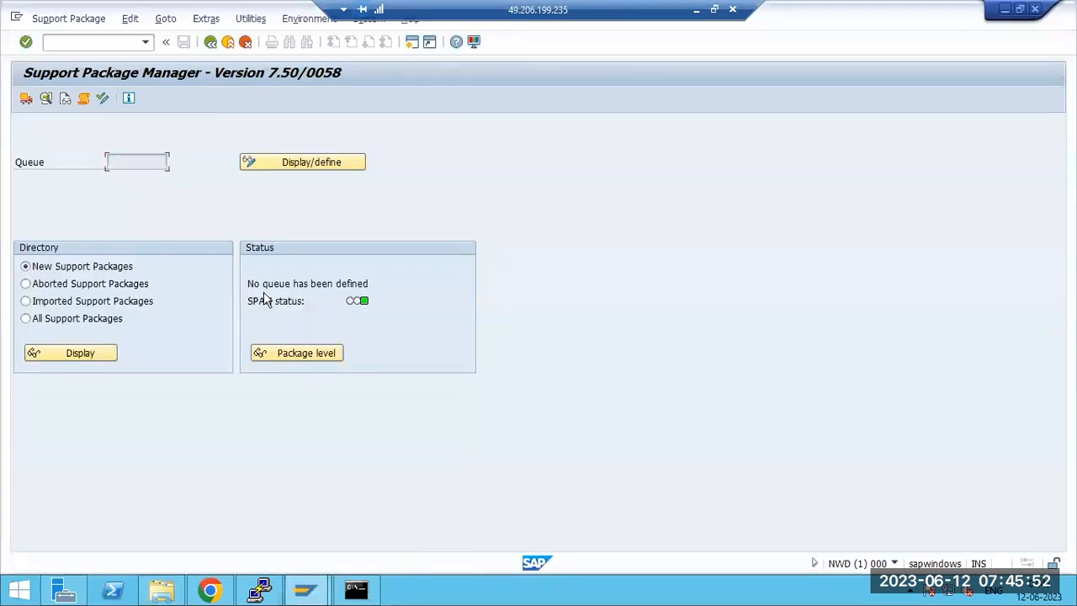
pyautogui.click(47, 18)
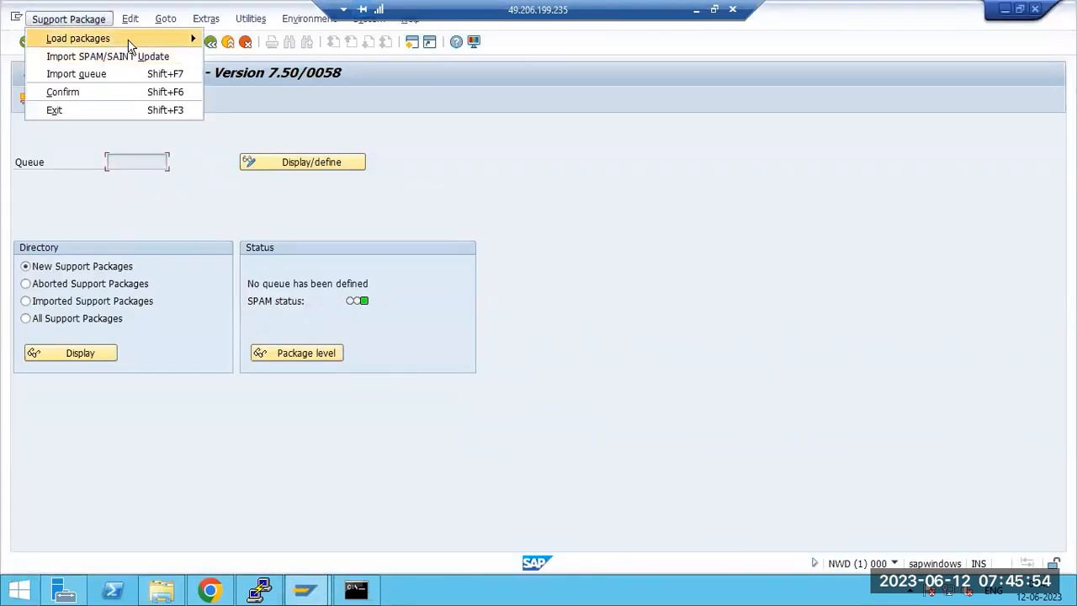
pyautogui.moveTo(175, 43)
pyautogui.click(252, 38)
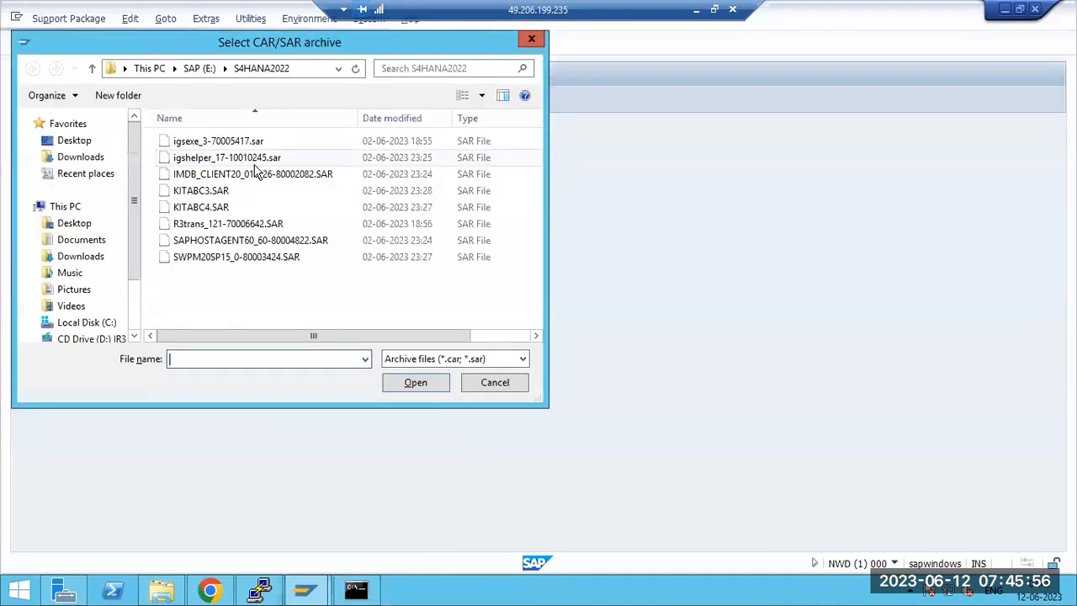
pyautogui.click(93, 156)
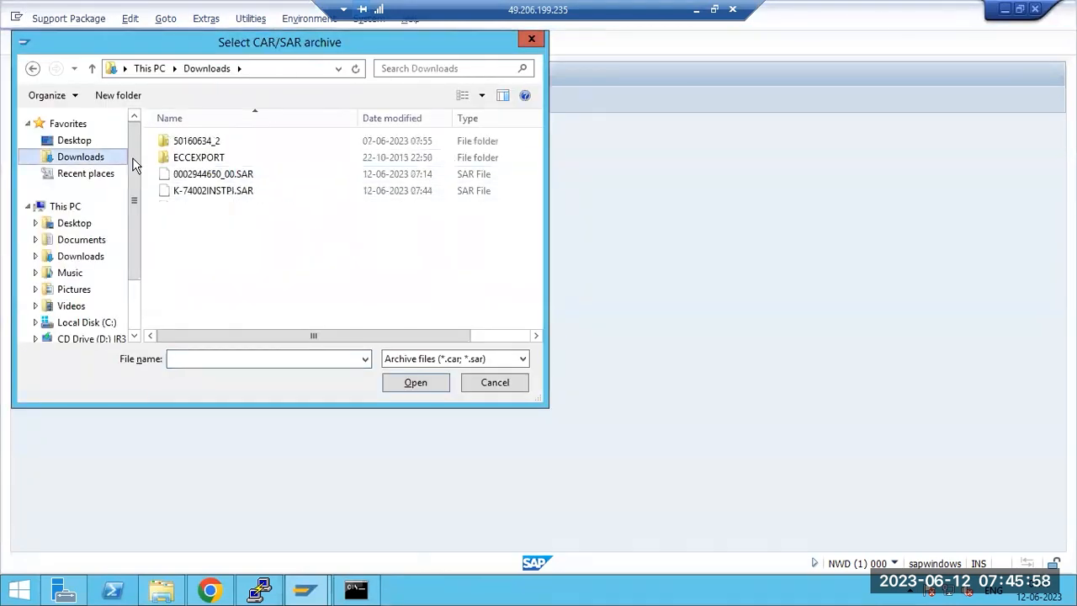
pyautogui.click(225, 191)
pyautogui.doubleClick(226, 191)
pyautogui.click(343, 326)
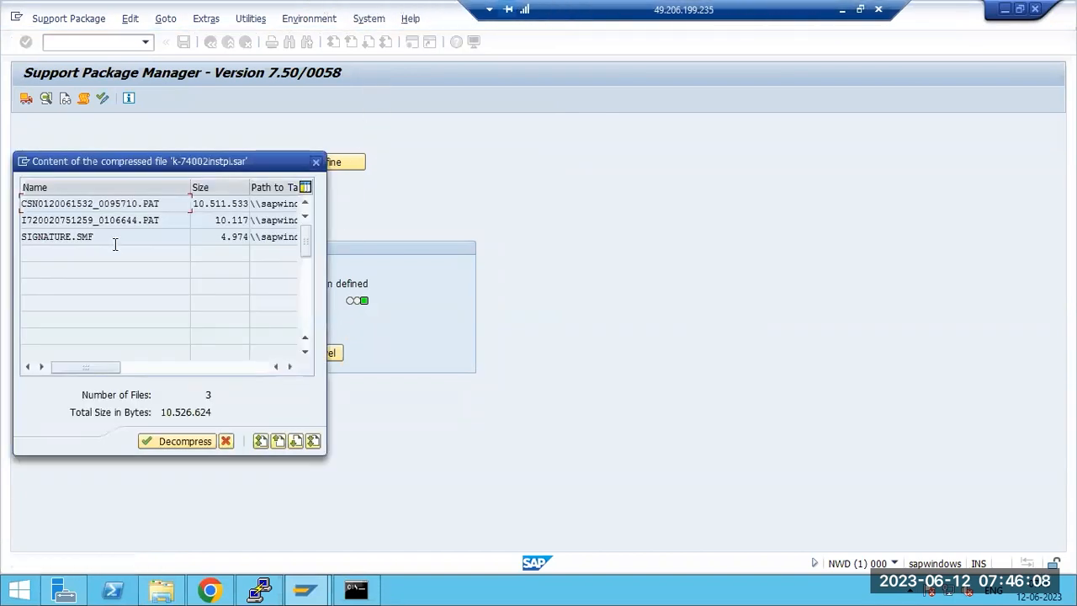
pyautogui.click(178, 442)
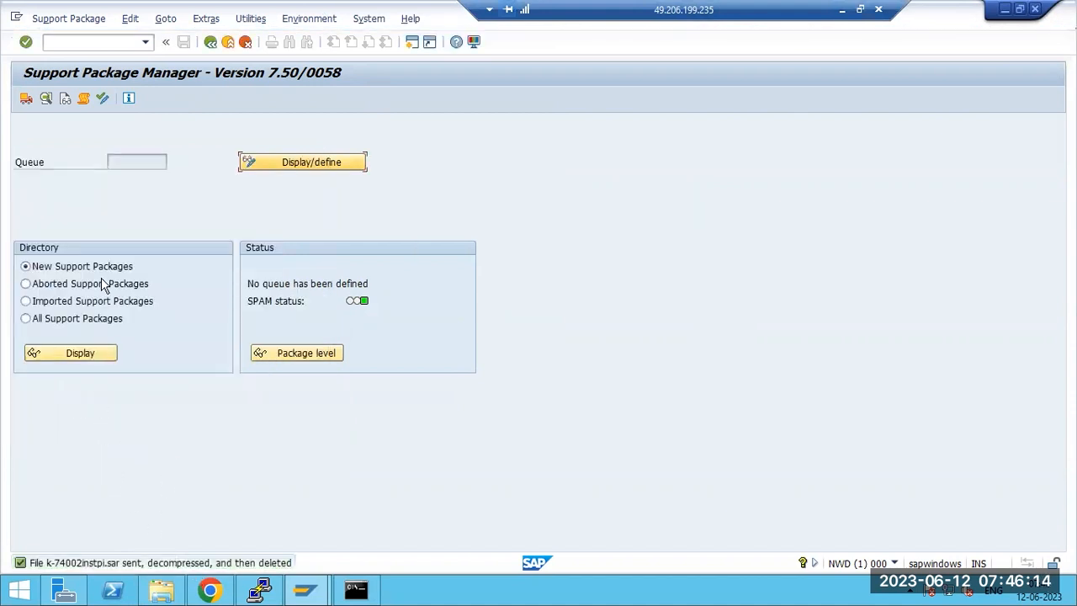
# Step: Define the ST-PI queue up to SP 0002, declining modification adjustment transports
pyautogui.click(265, 166)
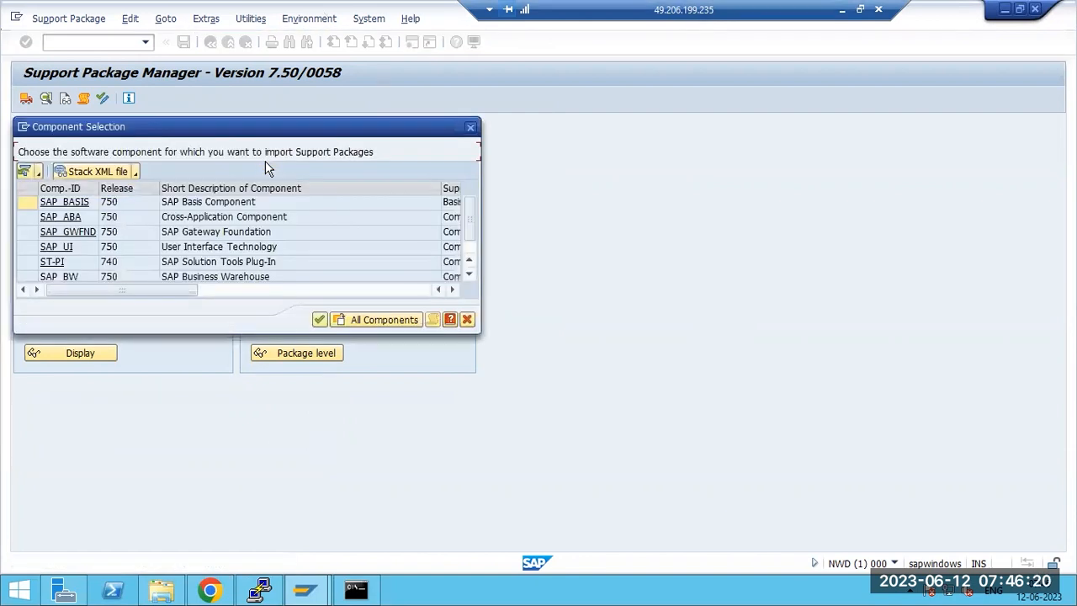
pyautogui.click(53, 262)
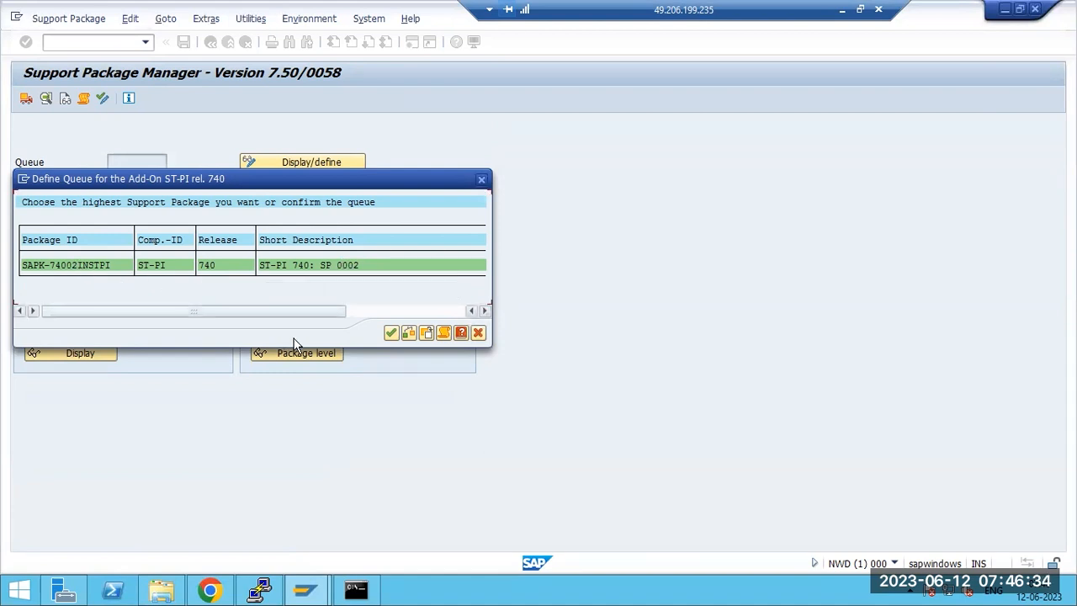
pyautogui.click(391, 334)
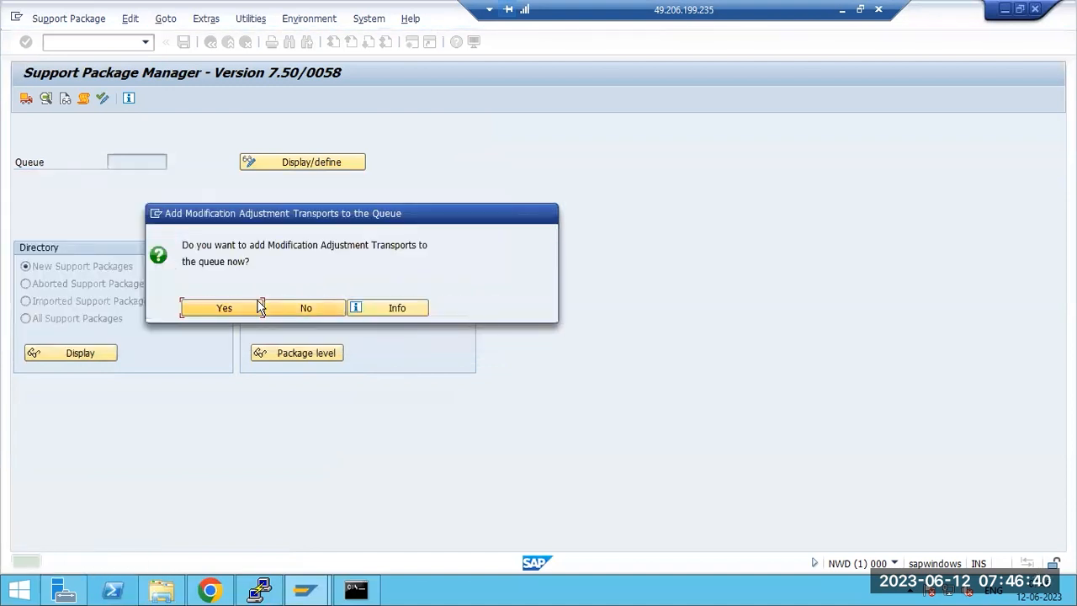
pyautogui.moveTo(412, 245); pyautogui.dragTo(320, 306)
pyautogui.click(302, 310)
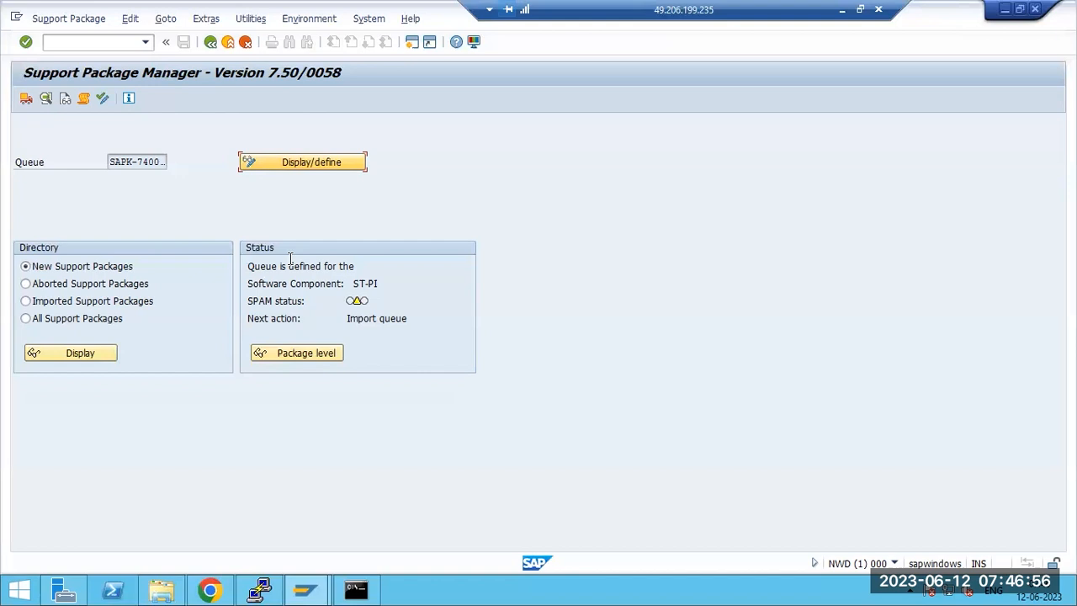
pyautogui.click(365, 283)
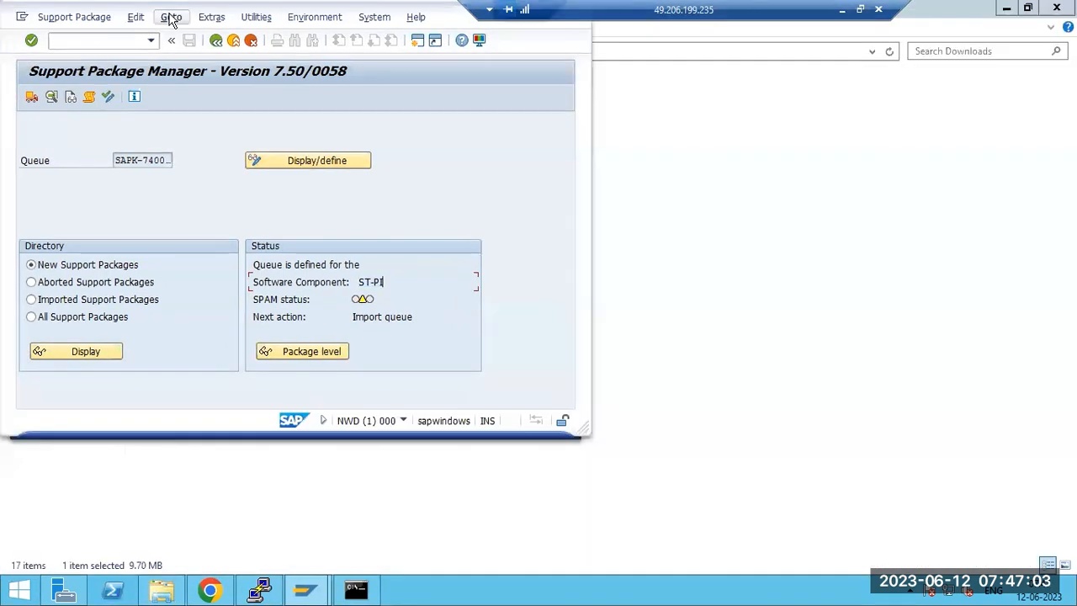
pyautogui.click(167, 18)
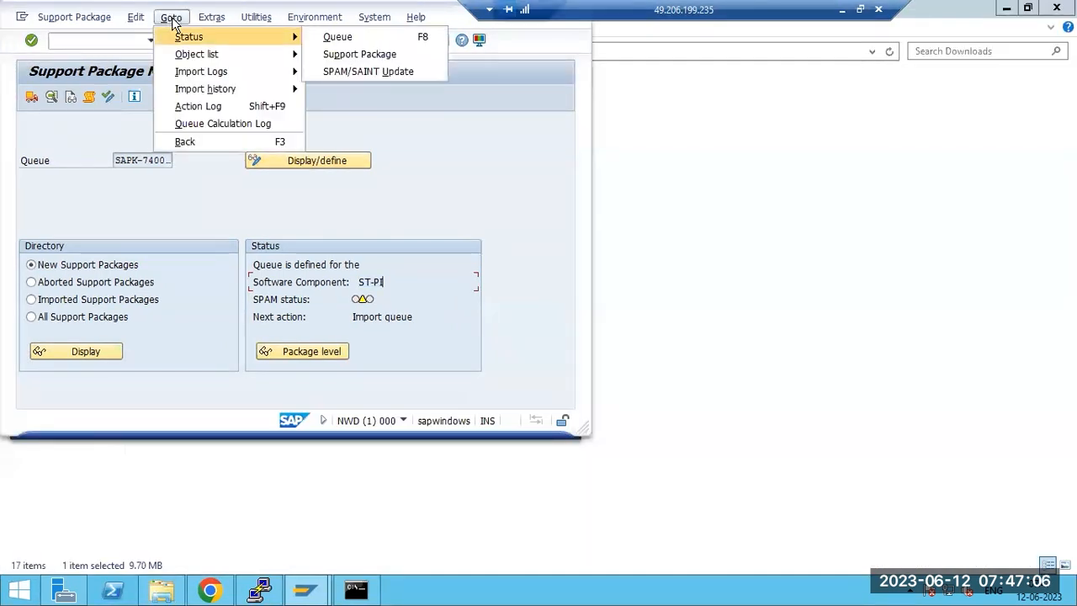
pyautogui.moveTo(210, 18)
pyautogui.moveTo(244, 111)
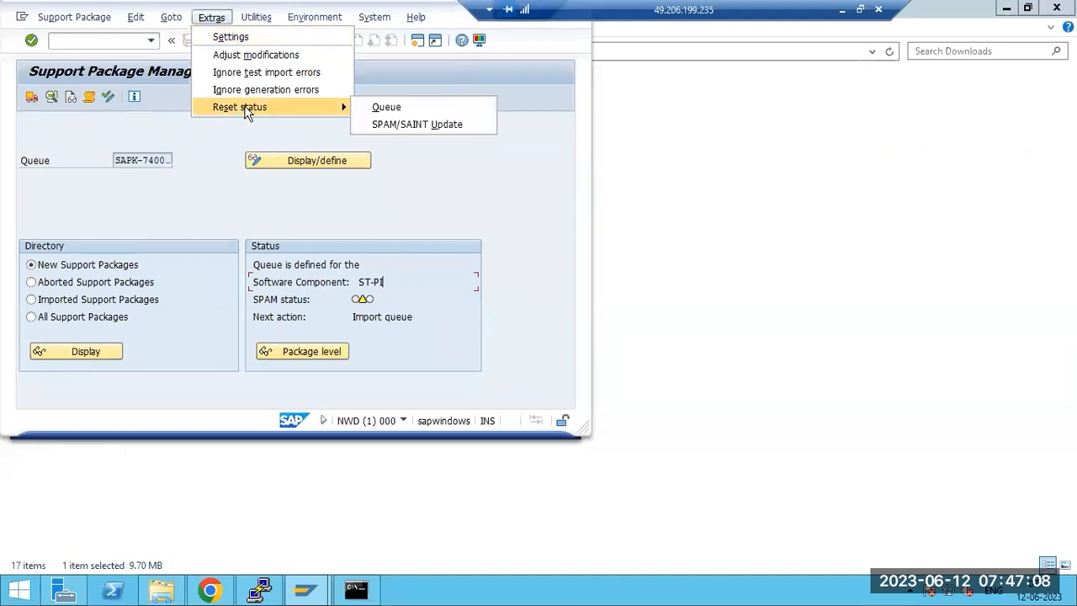
pyautogui.doubleClick(387, 89)
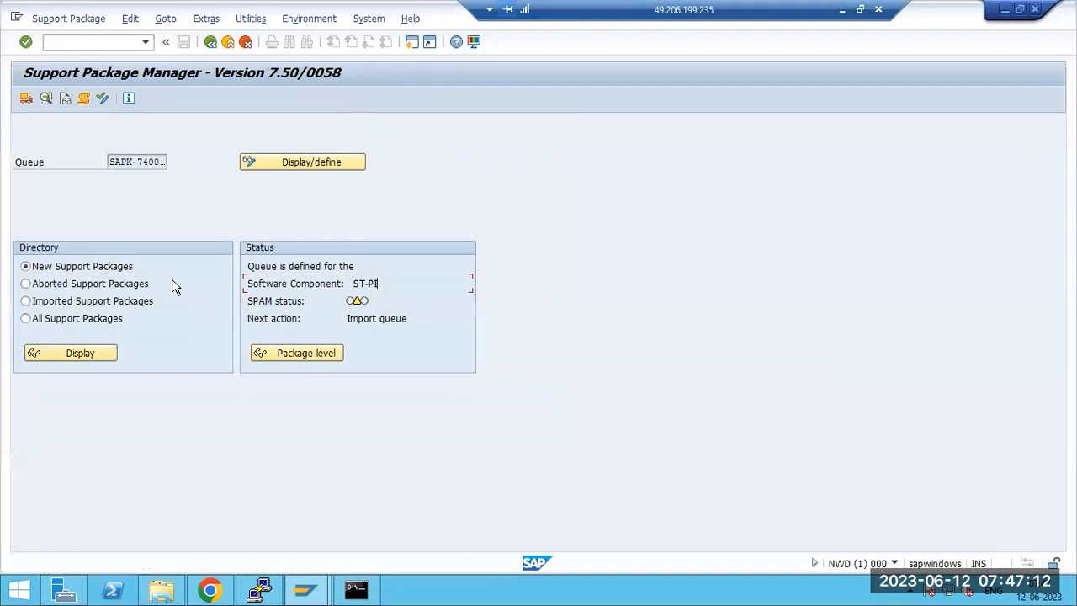
pyautogui.click(345, 17)
pyautogui.click(383, 229)
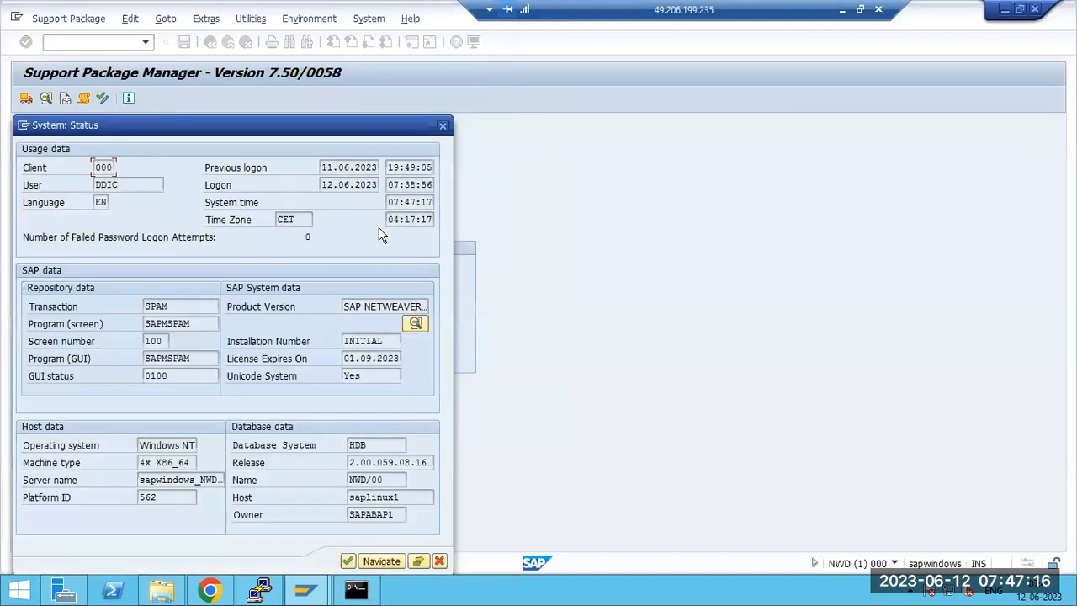
pyautogui.click(416, 323)
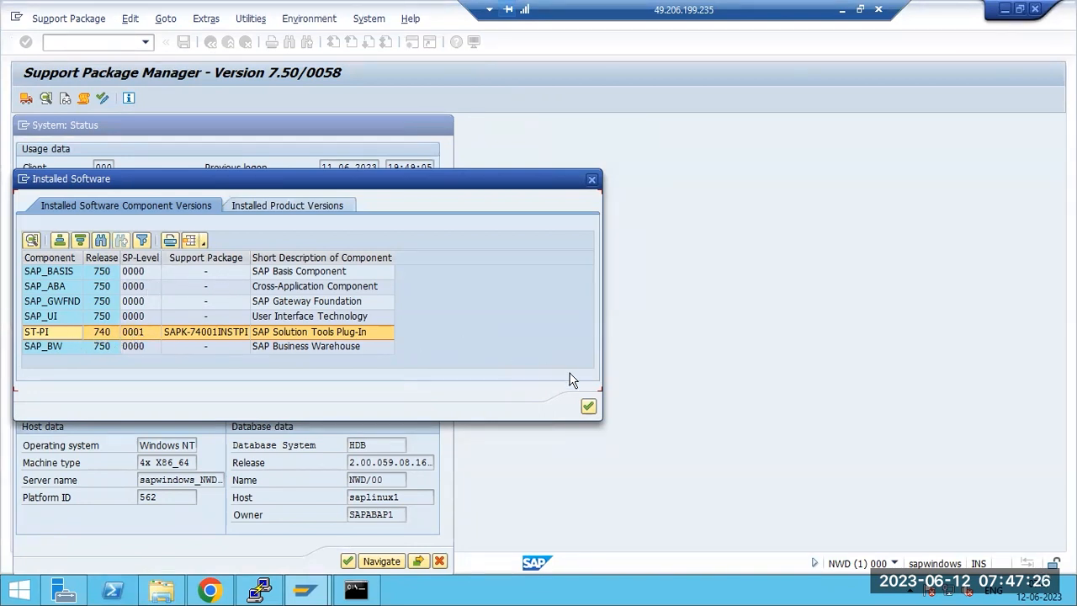
pyautogui.click(585, 410)
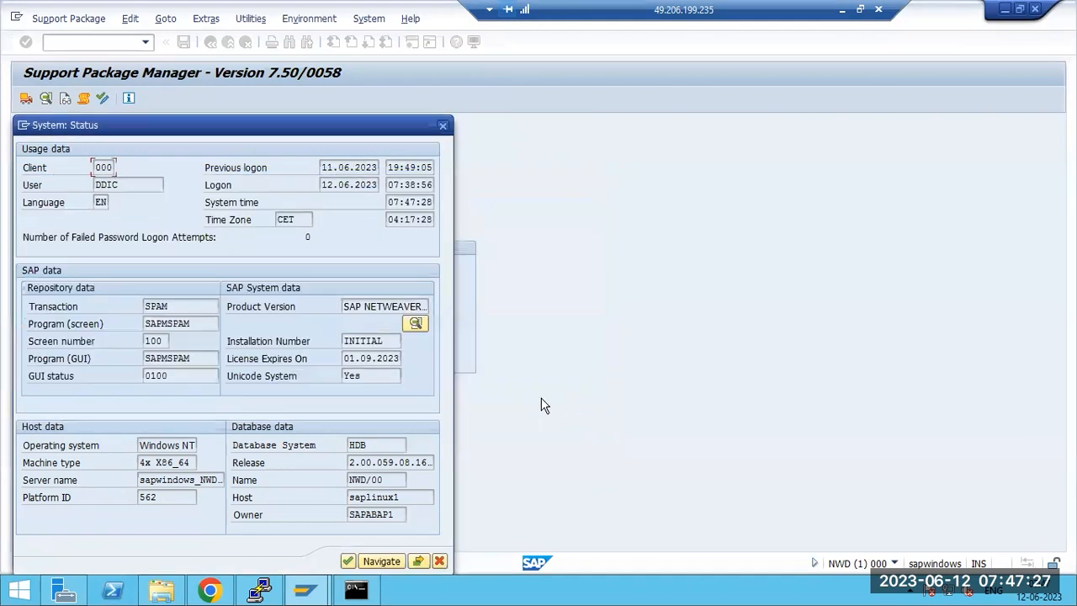
pyautogui.click(442, 127)
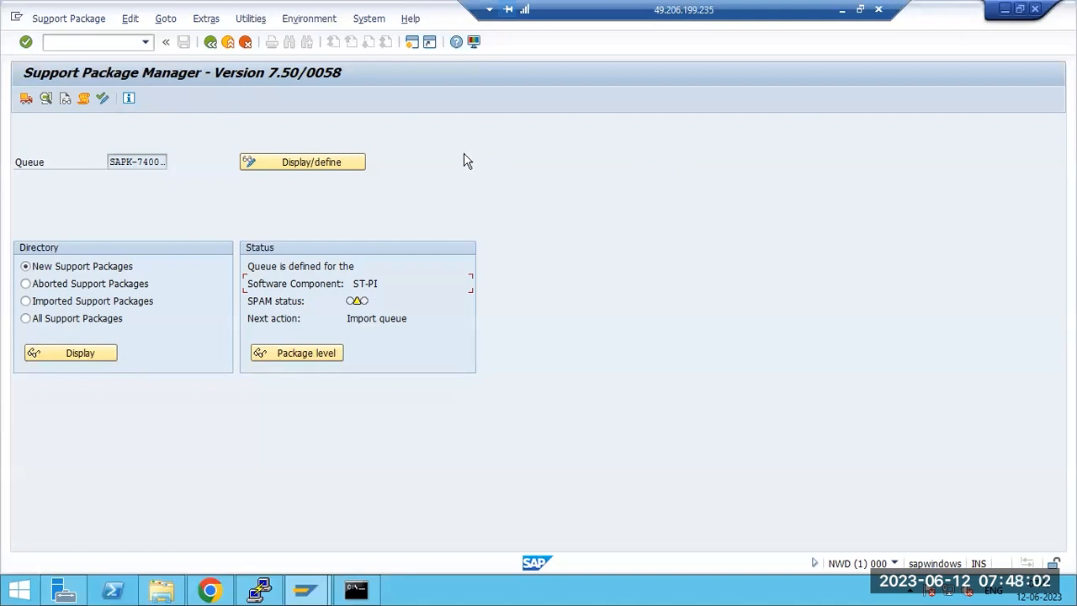
pyautogui.click(368, 19)
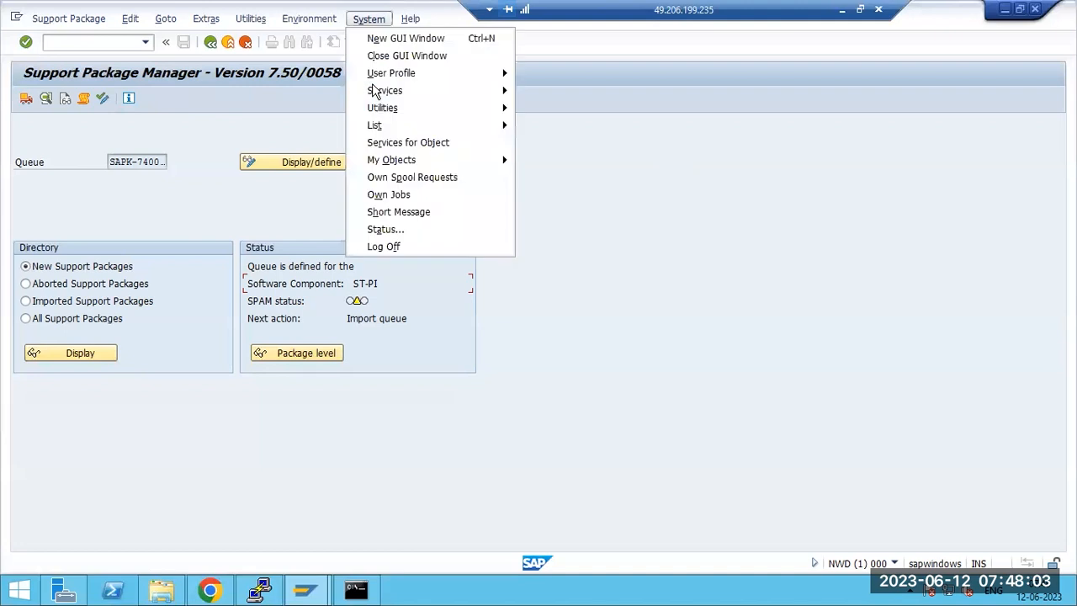
pyautogui.click(385, 229)
pyautogui.click(415, 324)
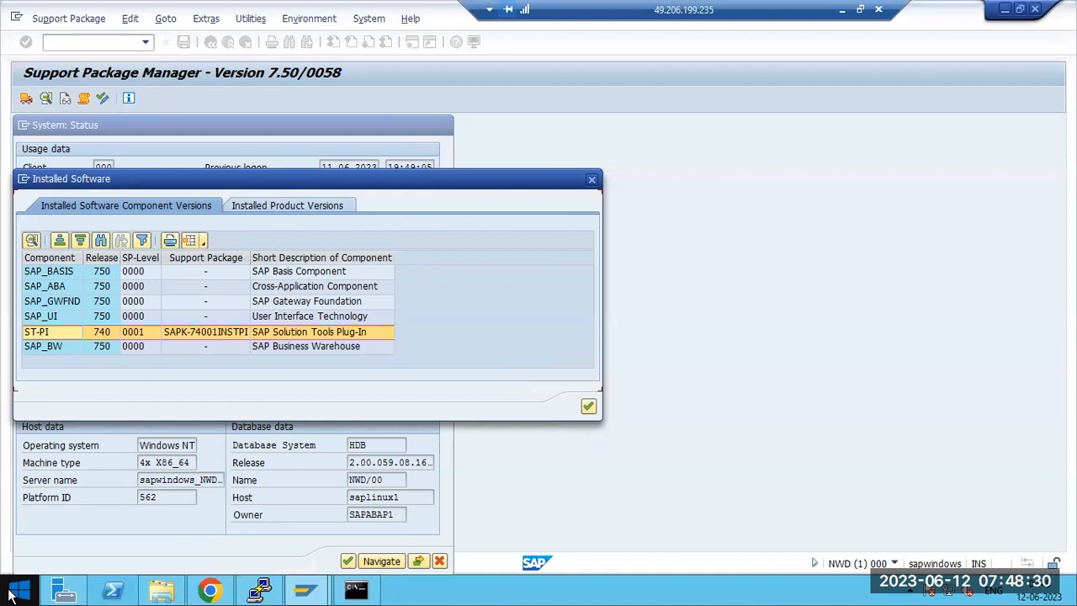
pyautogui.click(588, 407)
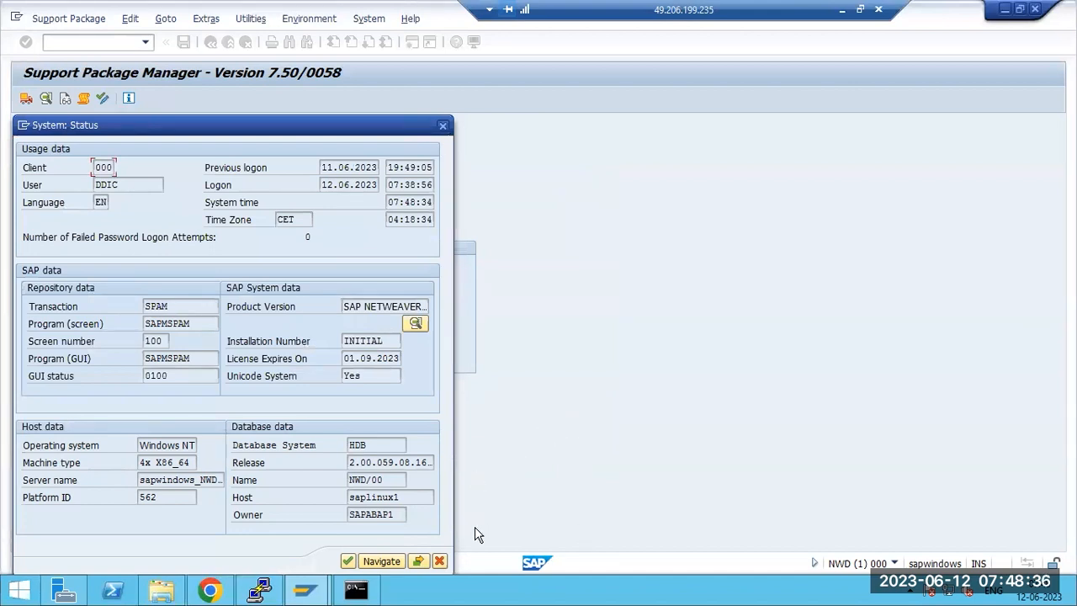
pyautogui.click(440, 562)
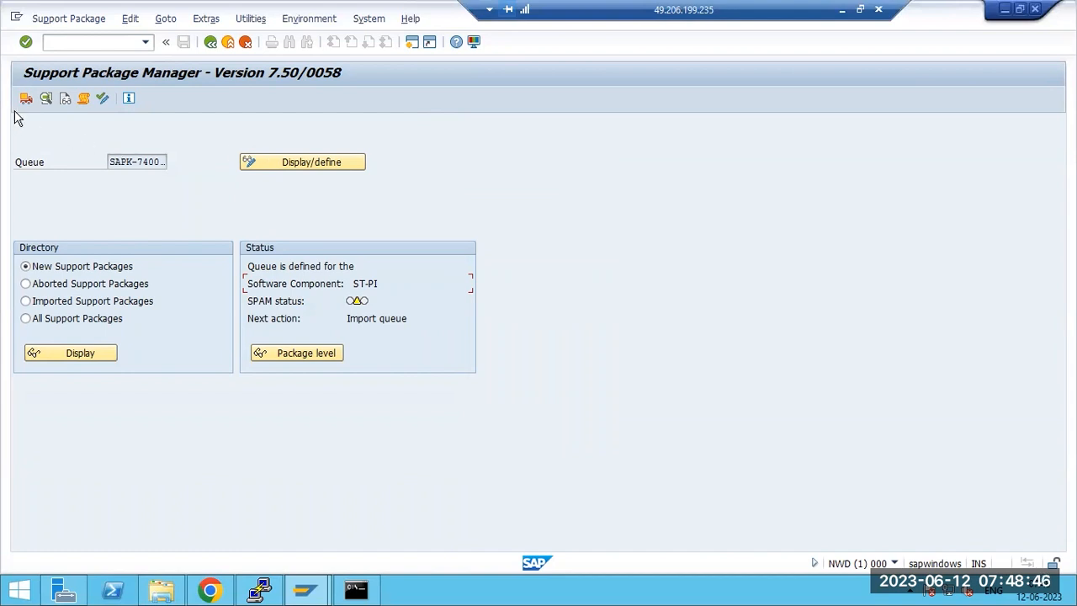
pyautogui.click(59, 19)
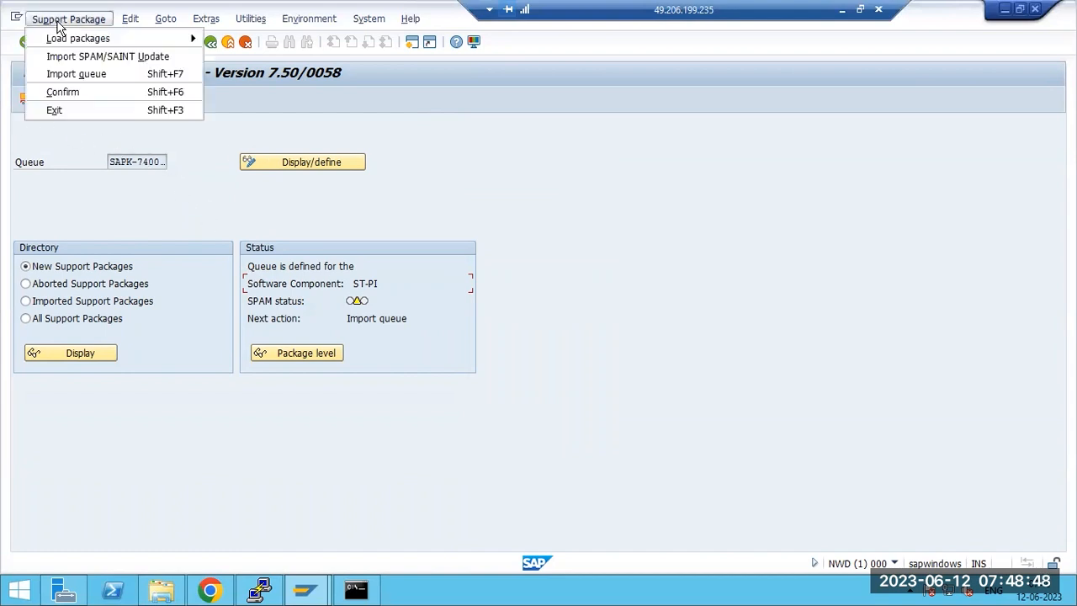
pyautogui.moveTo(128, 38)
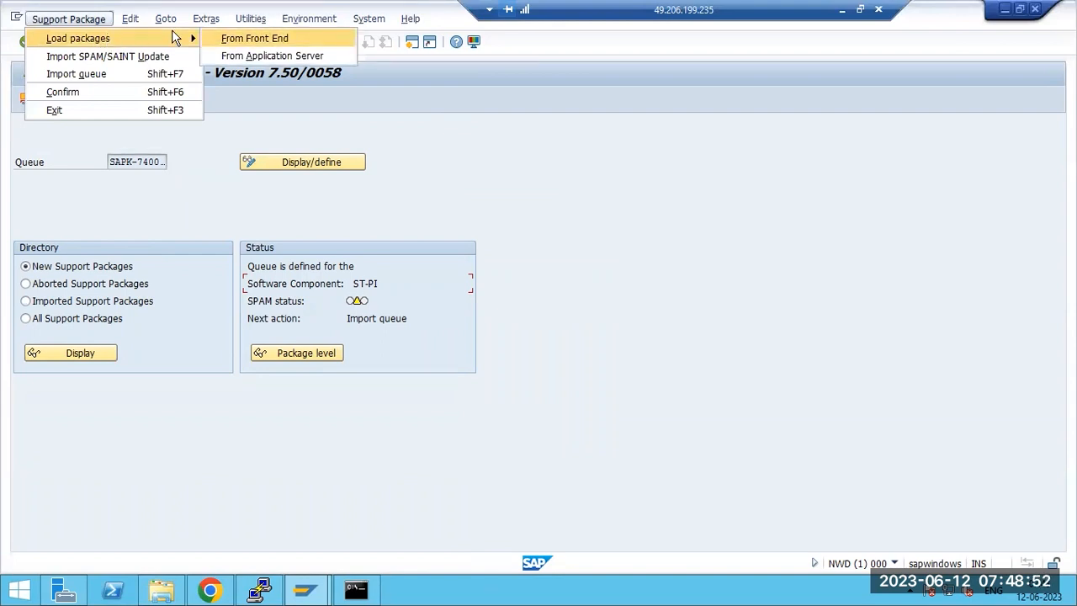
pyautogui.click(160, 590)
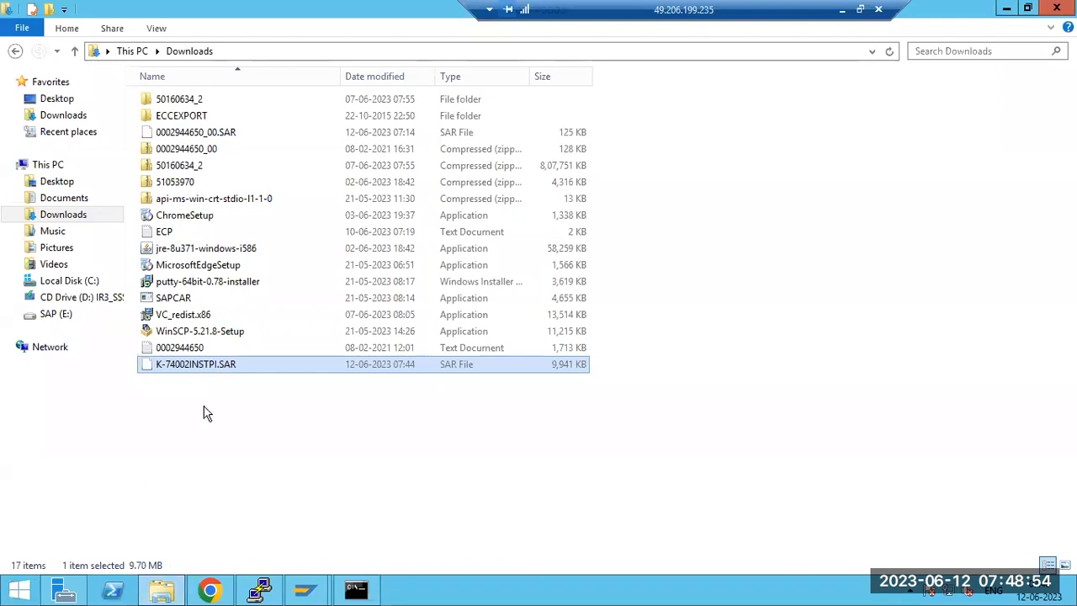
pyautogui.click(162, 590)
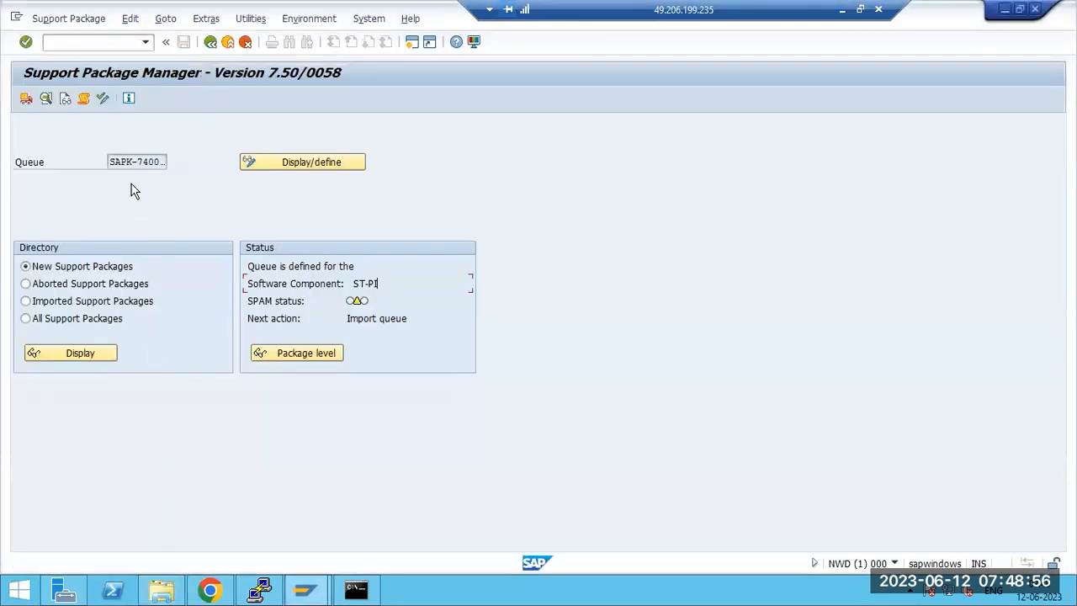
pyautogui.click(68, 20)
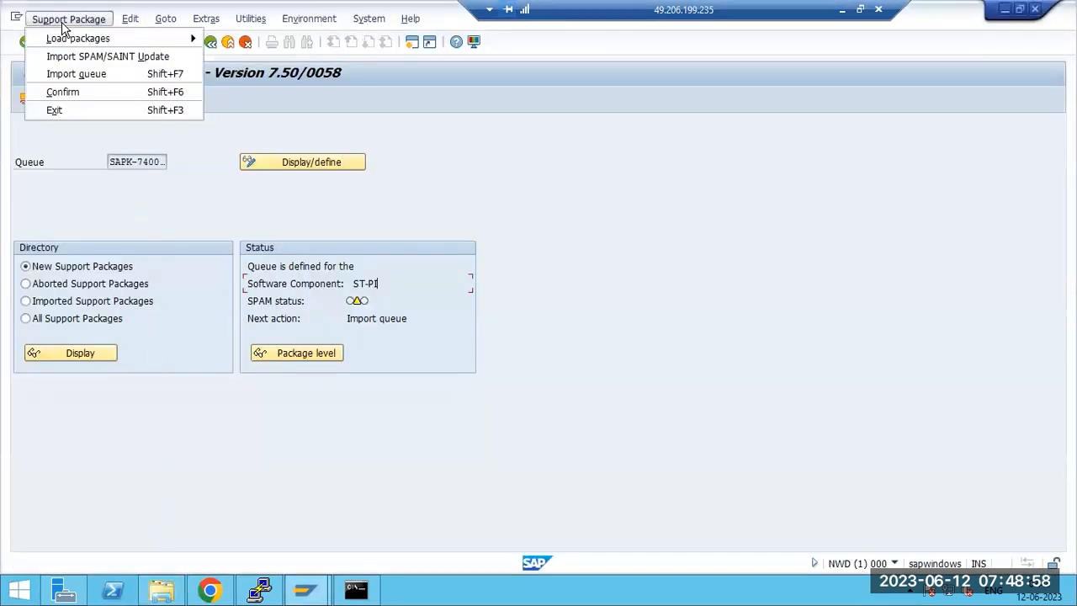
# Step: Confirm the SAPK-74002INSTPI queue, start the import, and review its start options
pyautogui.click(282, 163)
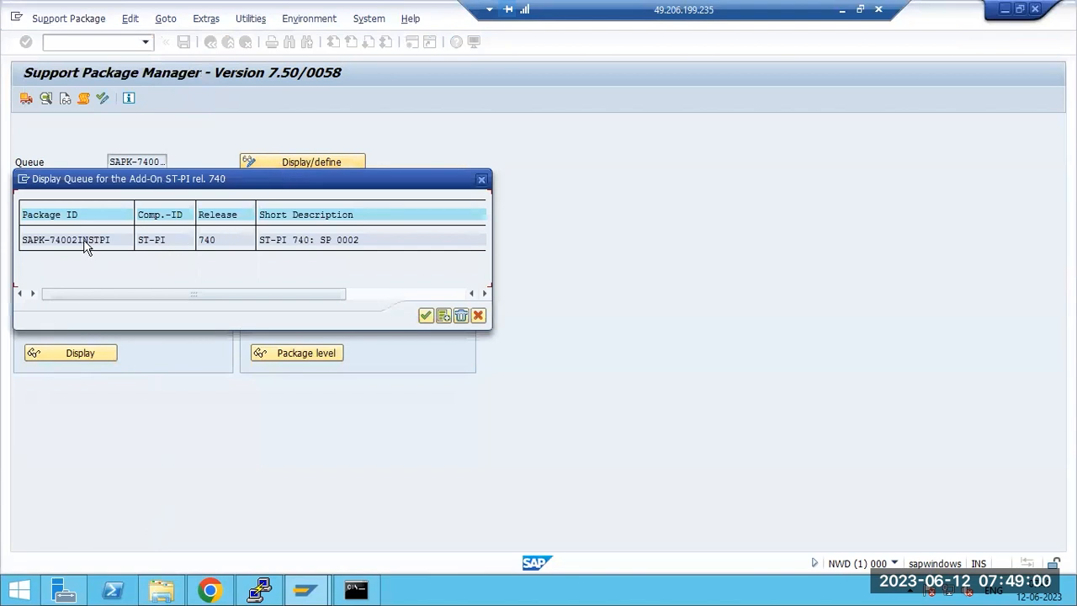
pyautogui.click(425, 315)
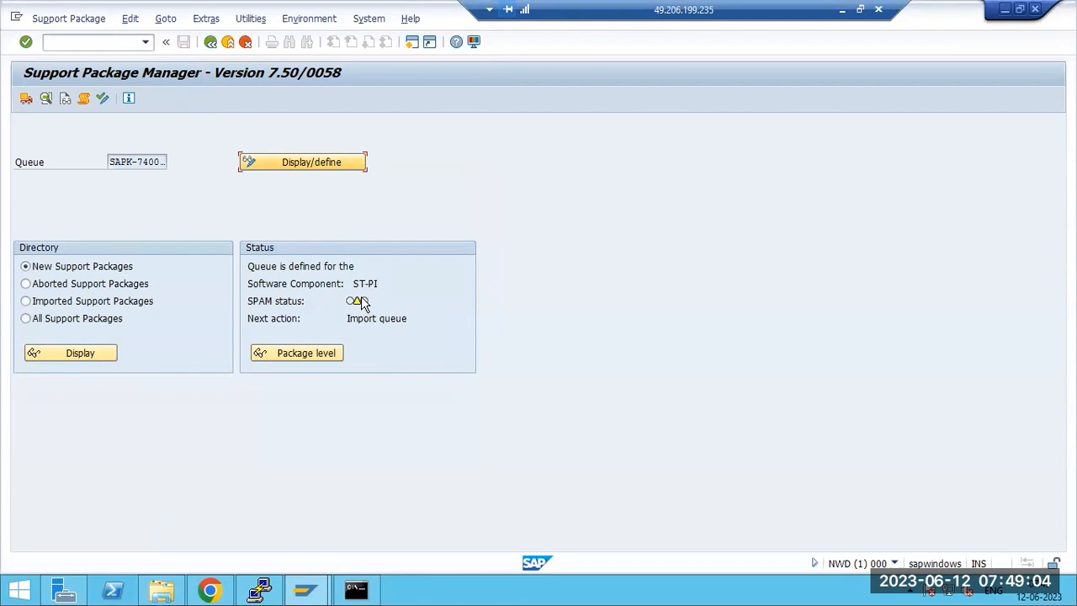
pyautogui.click(27, 100)
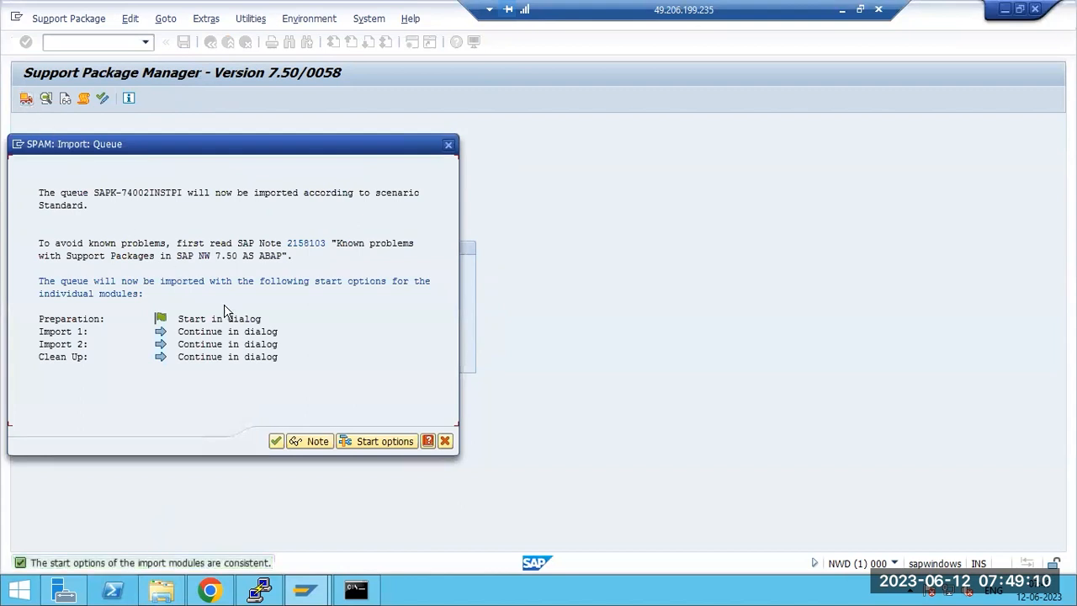
pyautogui.click(374, 445)
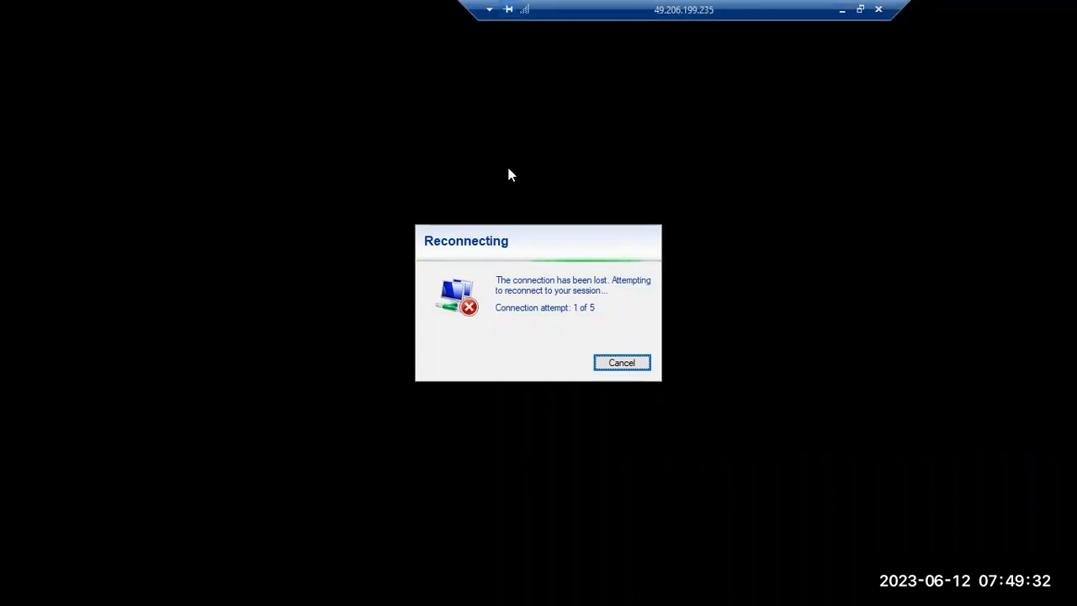
pyautogui.click(614, 365)
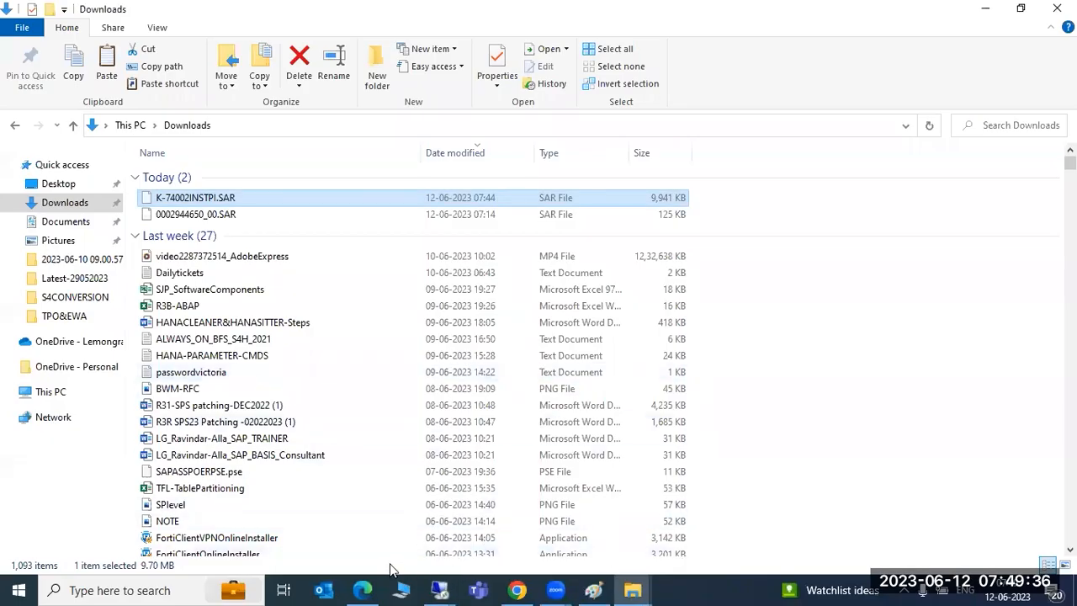
pyautogui.press('super+r')
pyautogui.click(138, 539)
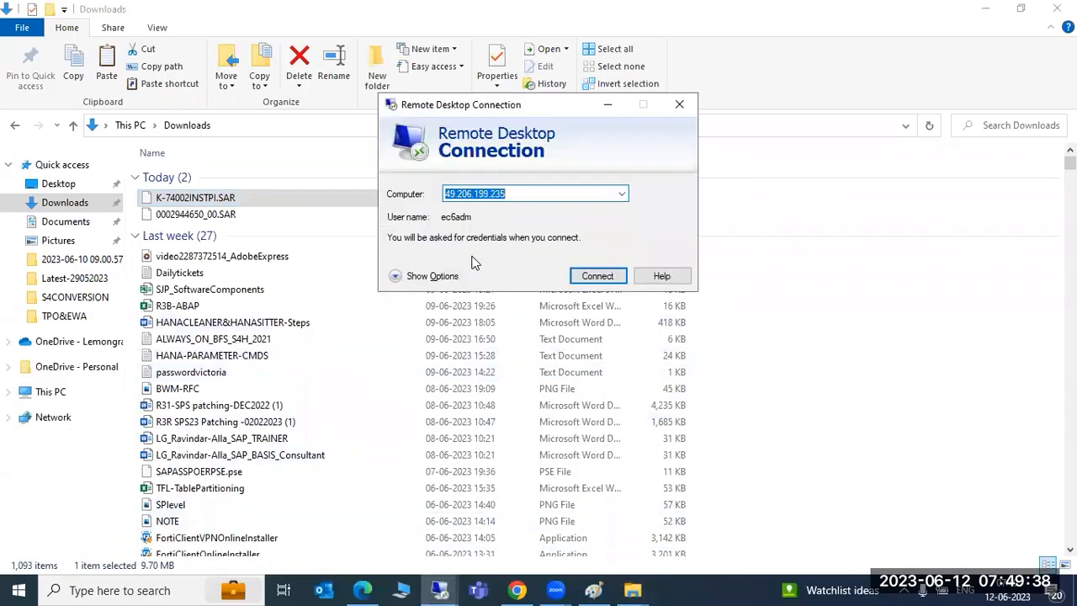
pyautogui.click(589, 278)
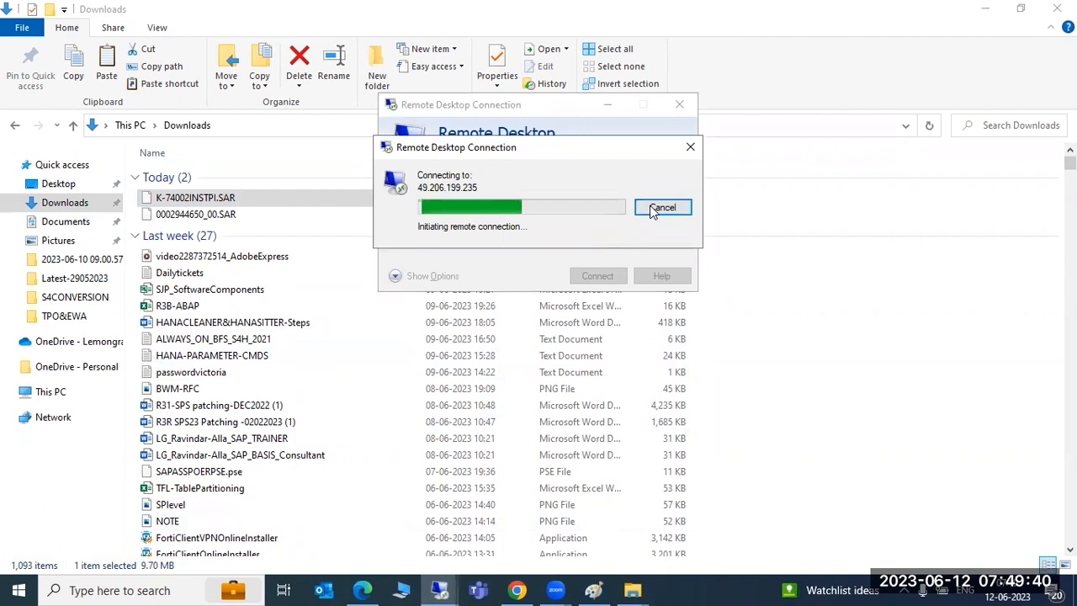
pyautogui.click(662, 208)
pyautogui.click(620, 195)
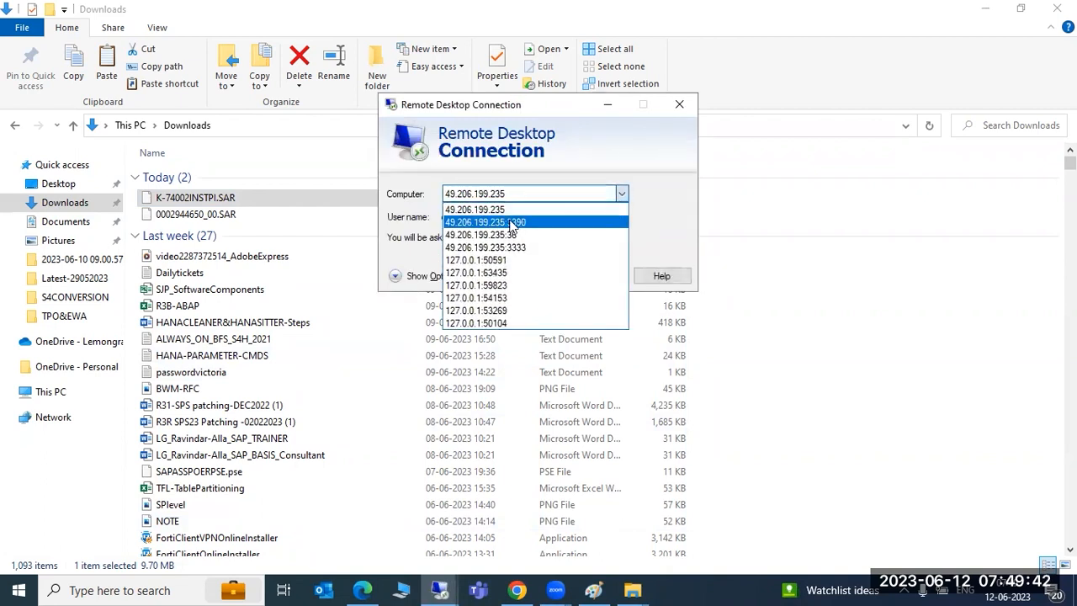
pyautogui.click(512, 222)
pyautogui.click(622, 194)
pyautogui.click(479, 211)
pyautogui.click(600, 277)
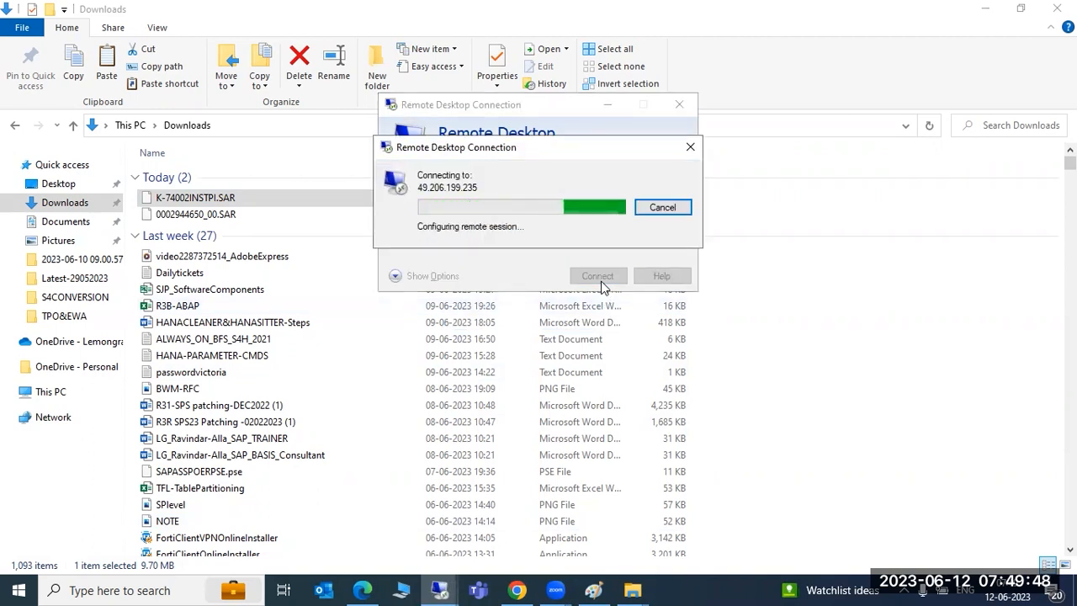
# Step: Sign in with a different account, entering the Administrator username and its password
pyautogui.click(394, 260)
pyautogui.click(440, 331)
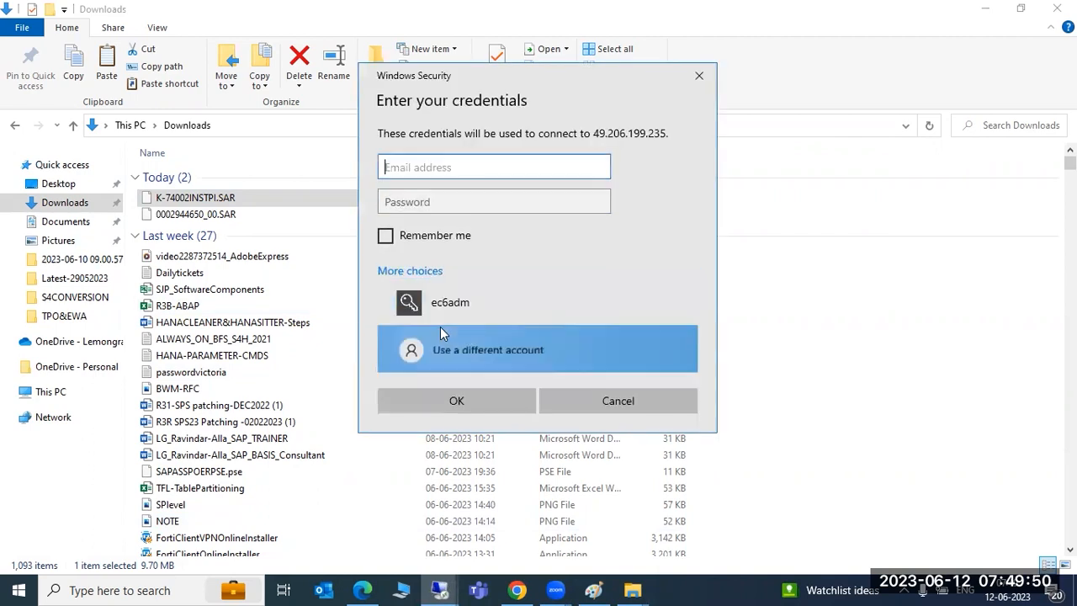
pyautogui.write('Administrator')
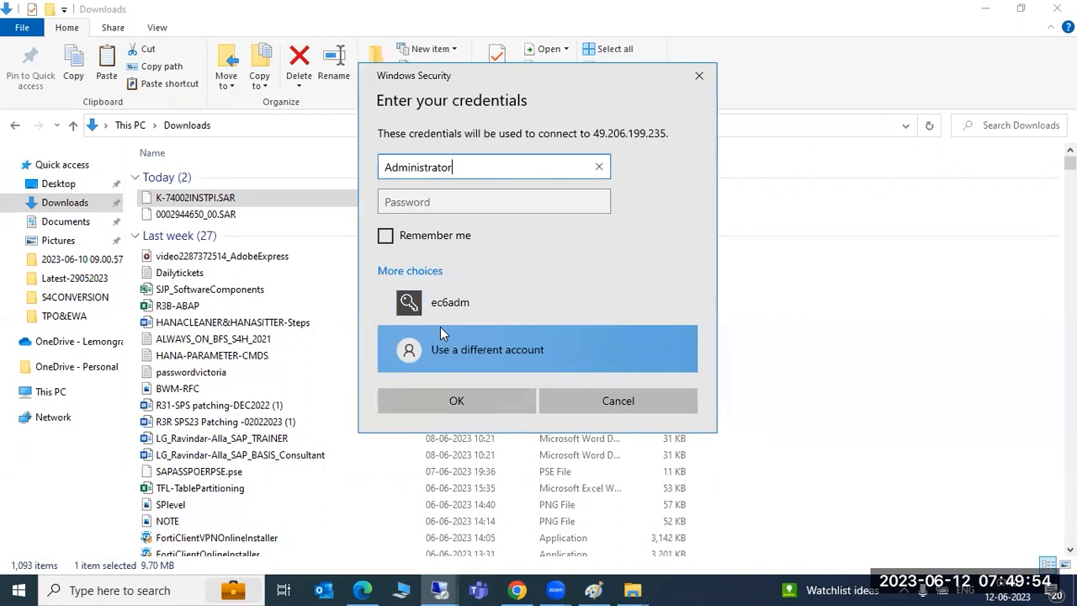
pyautogui.press('Tab')
pyautogui.write('******')
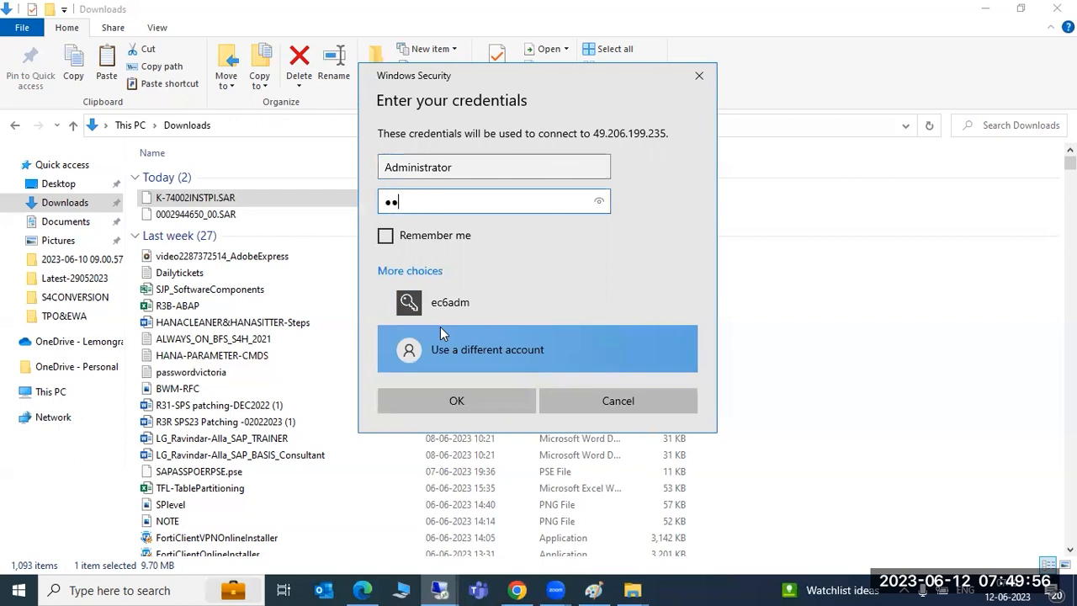
pyautogui.write('****')
pyautogui.press('Return')
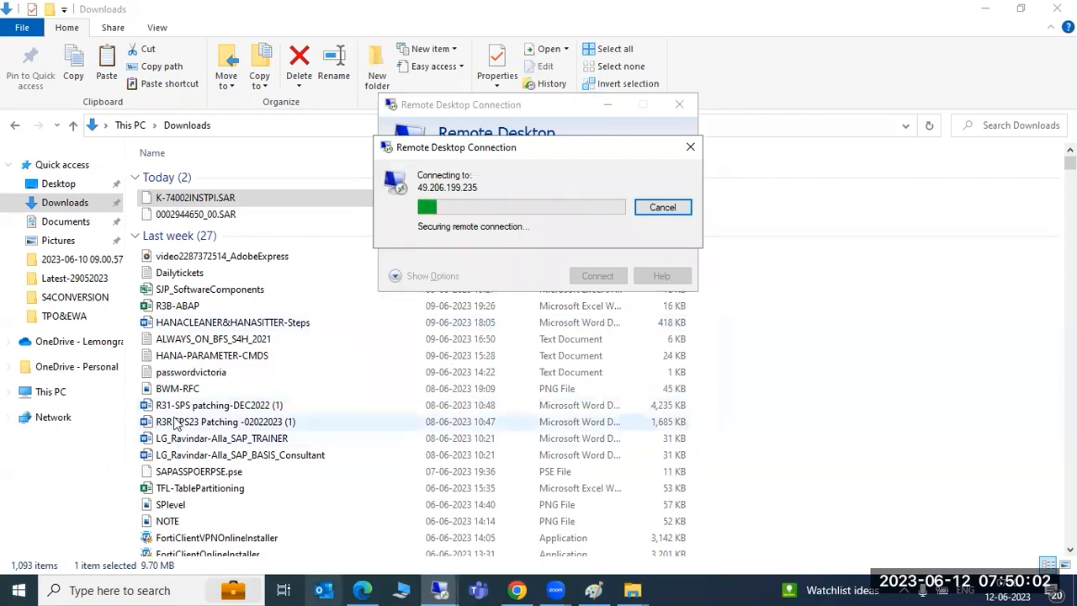
pyautogui.click(986, 8)
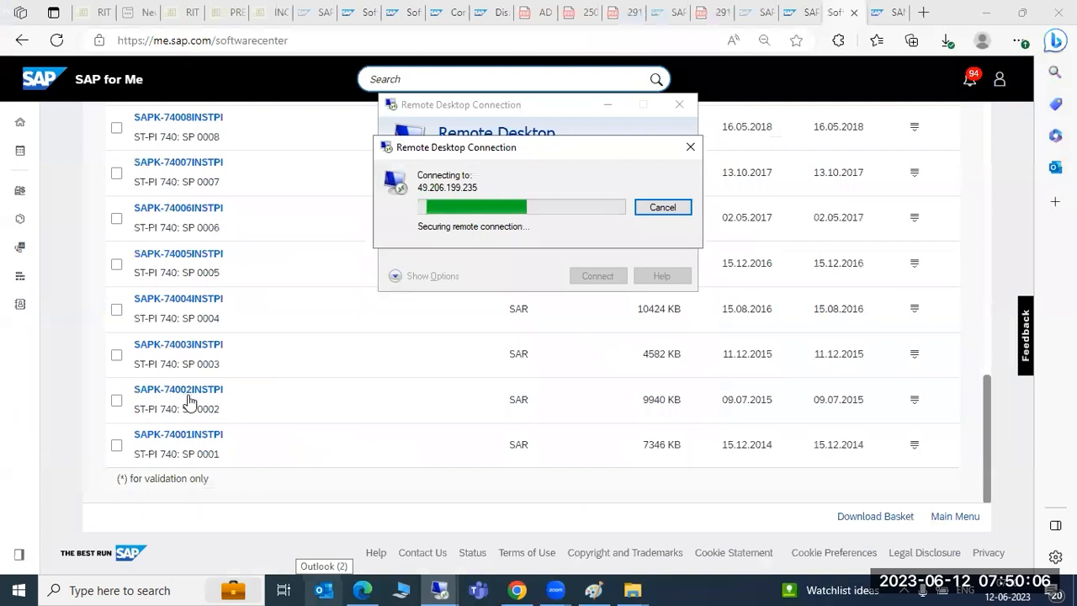
# Step: Go back from the ST-PI product page to the previous software list in SAP for Me
pyautogui.scroll(10, 189, 403)
pyautogui.scroll(-5, 188, 403)
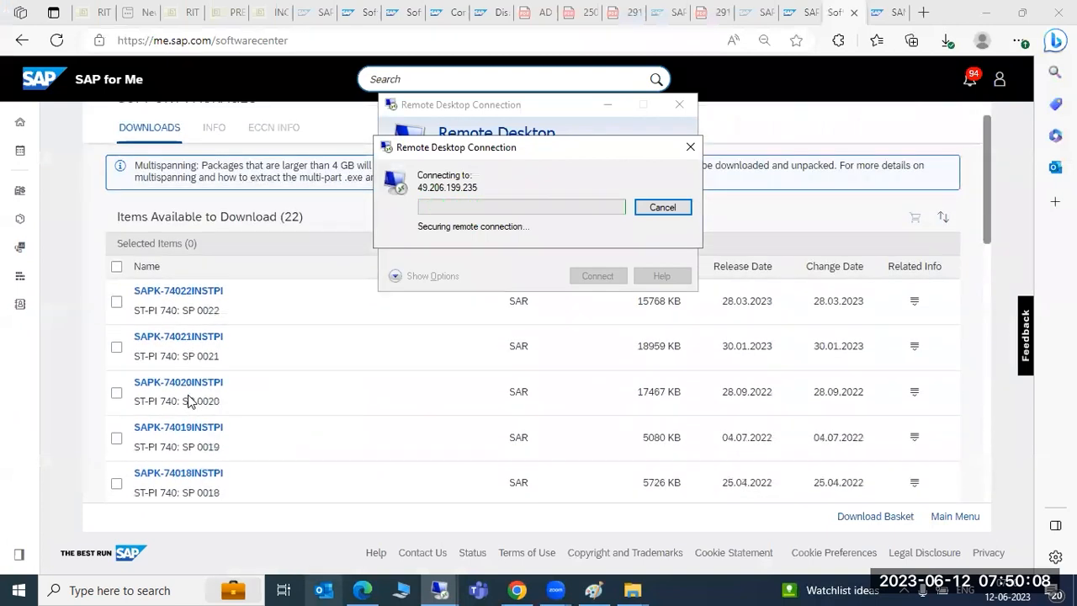
pyautogui.scroll(5, 188, 402)
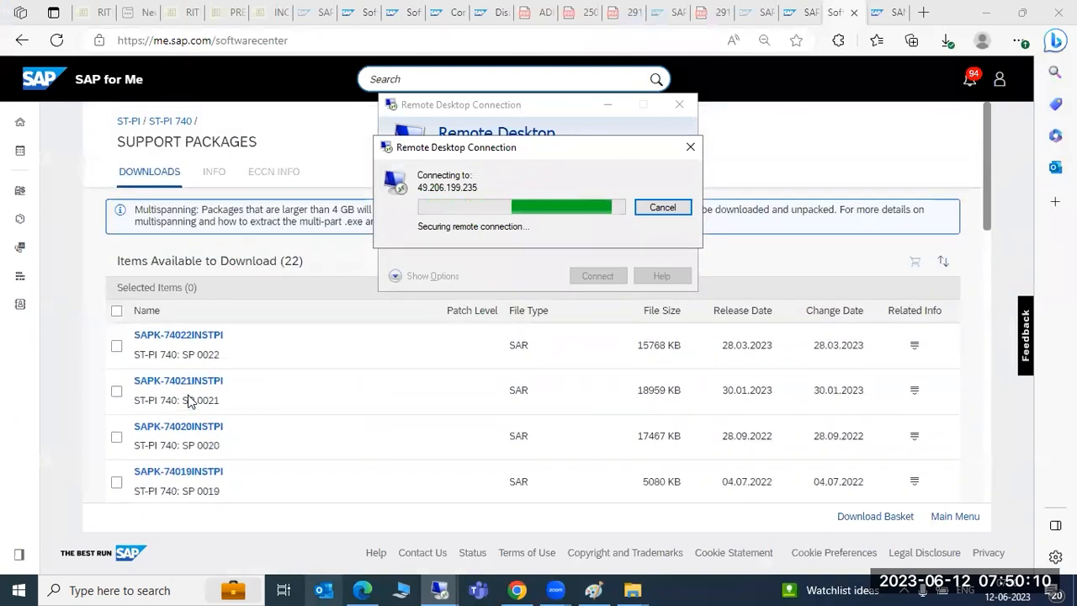
pyautogui.click(126, 122)
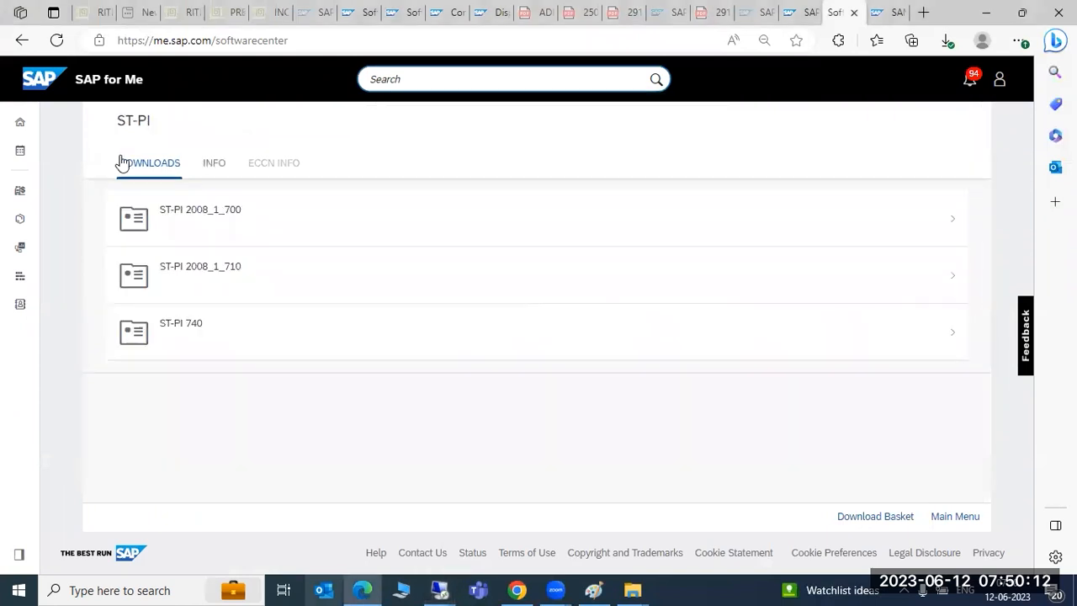
pyautogui.click(21, 42)
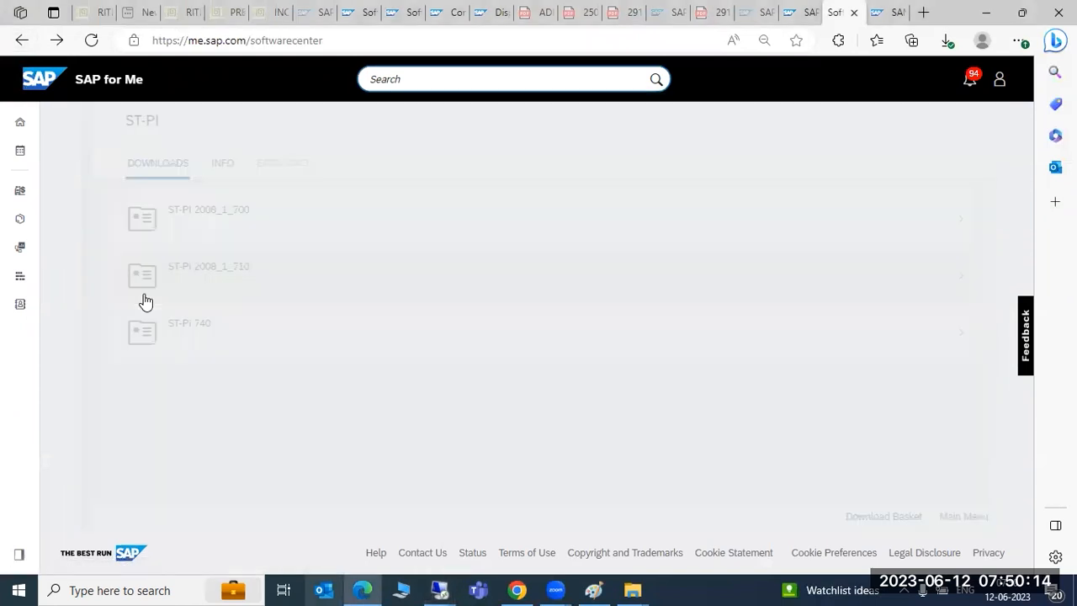
# Step: Return to the Download Software overview and bring up the Remote Desktop connection attempt
pyautogui.scroll(20, 242, 412)
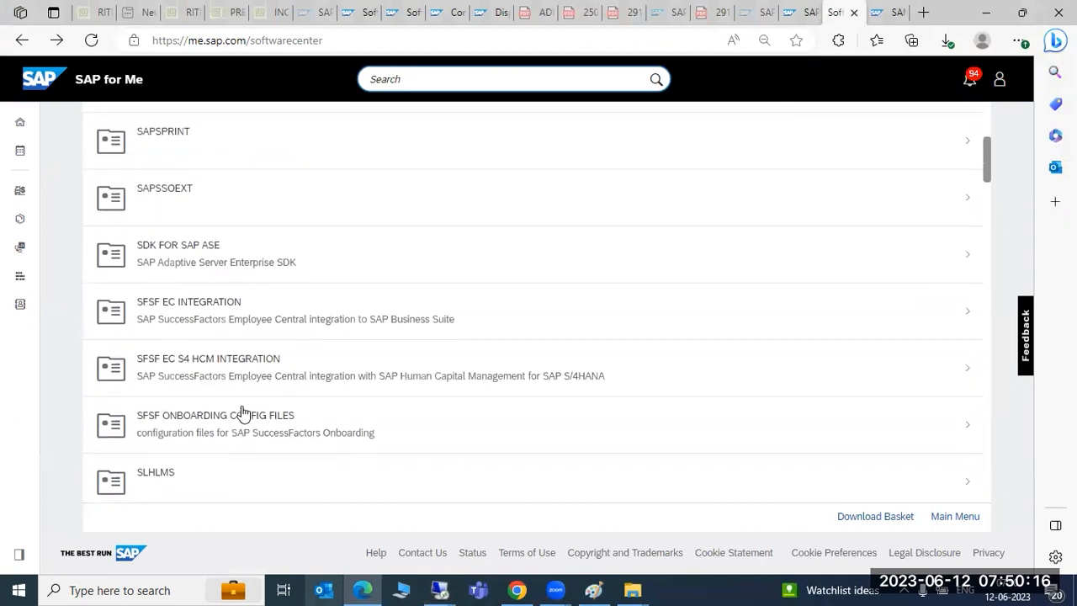
pyautogui.scroll(-20, 242, 413)
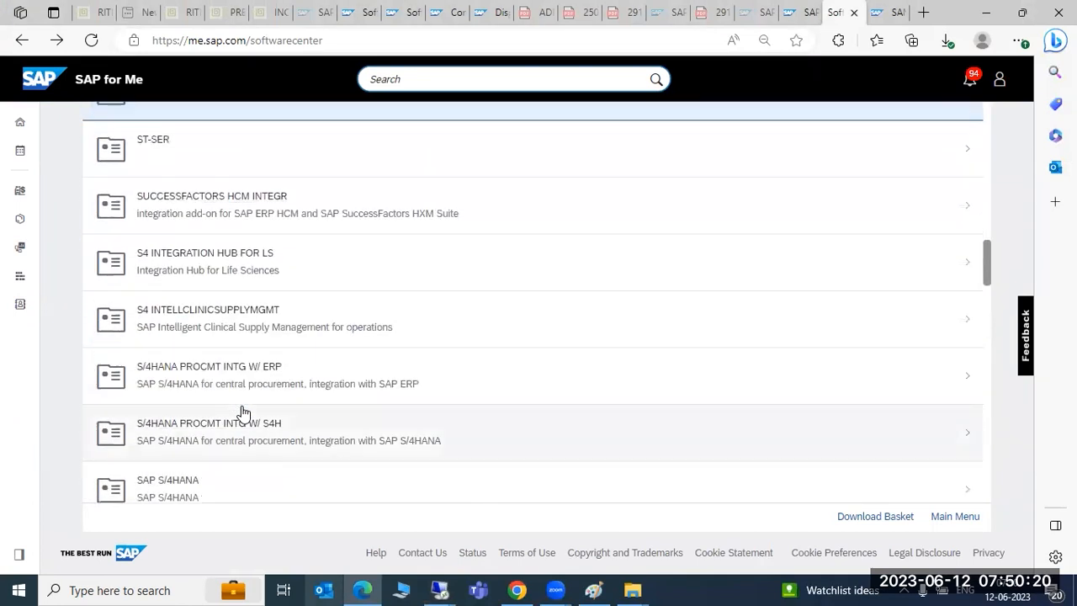
pyautogui.scroll(-3, 243, 413)
pyautogui.scroll(-8, 196, 296)
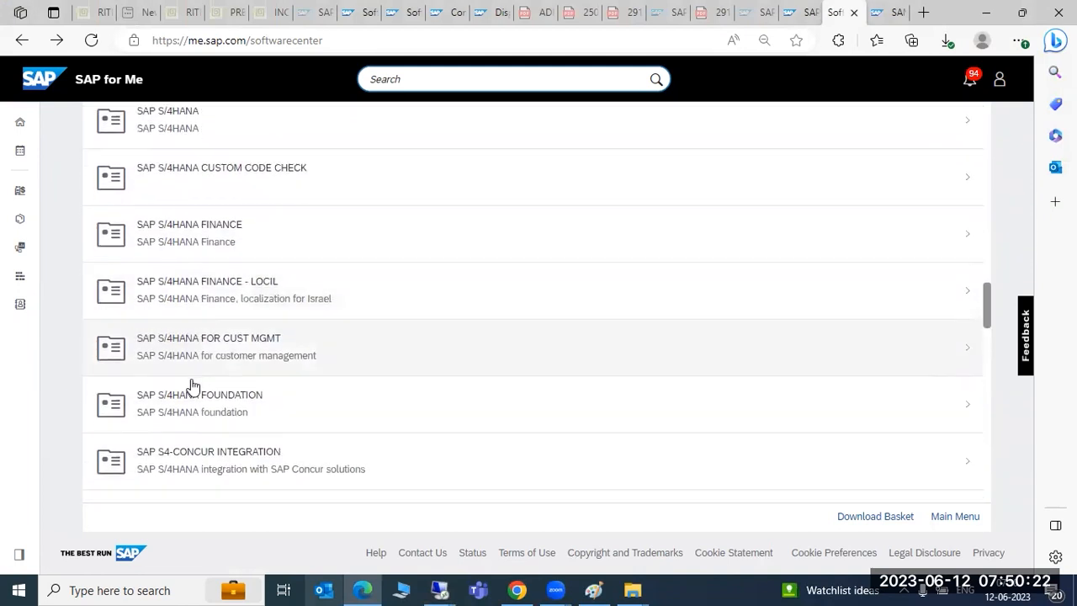
pyautogui.scroll(-10, 199, 428)
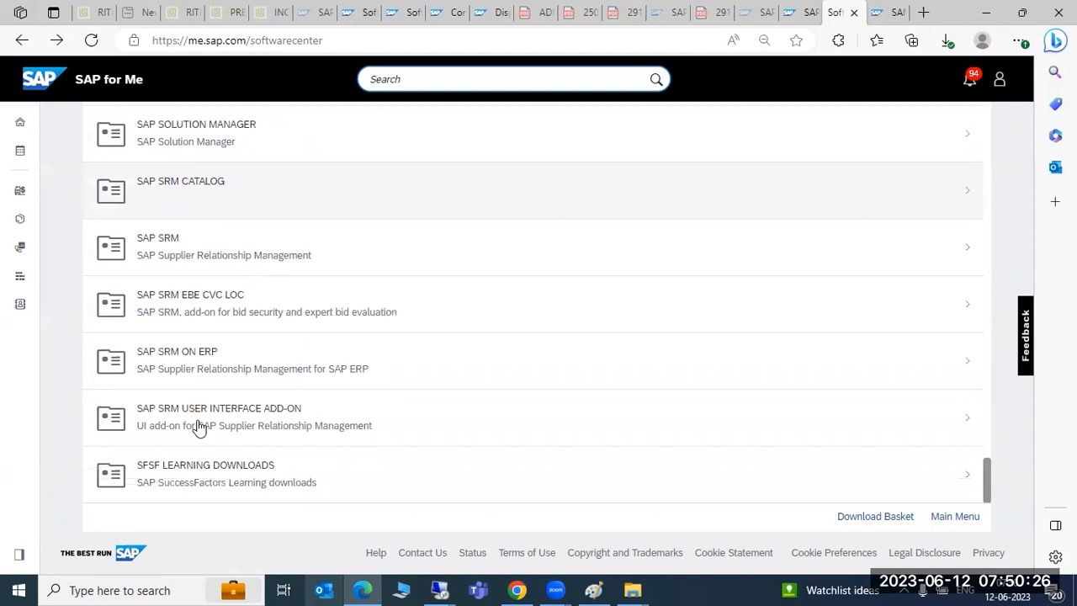
pyautogui.click(22, 44)
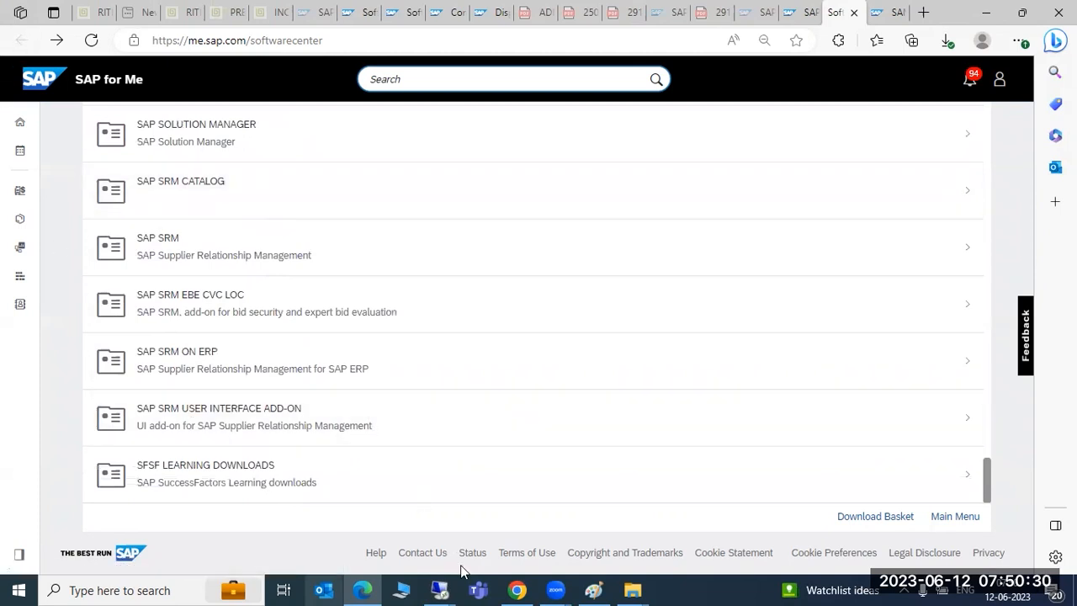
pyautogui.click(441, 589)
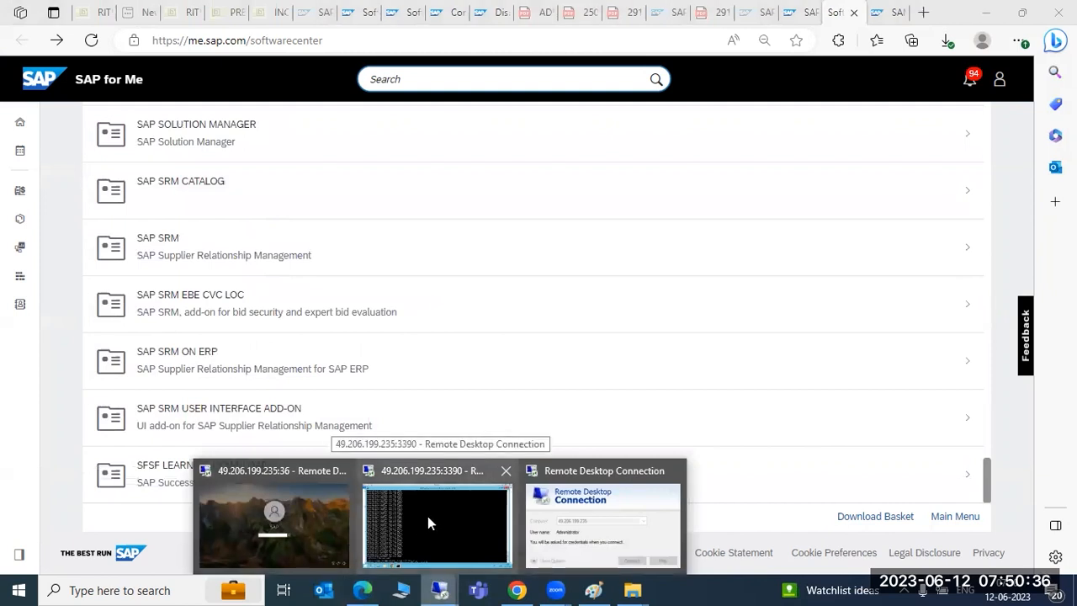
pyautogui.click(530, 492)
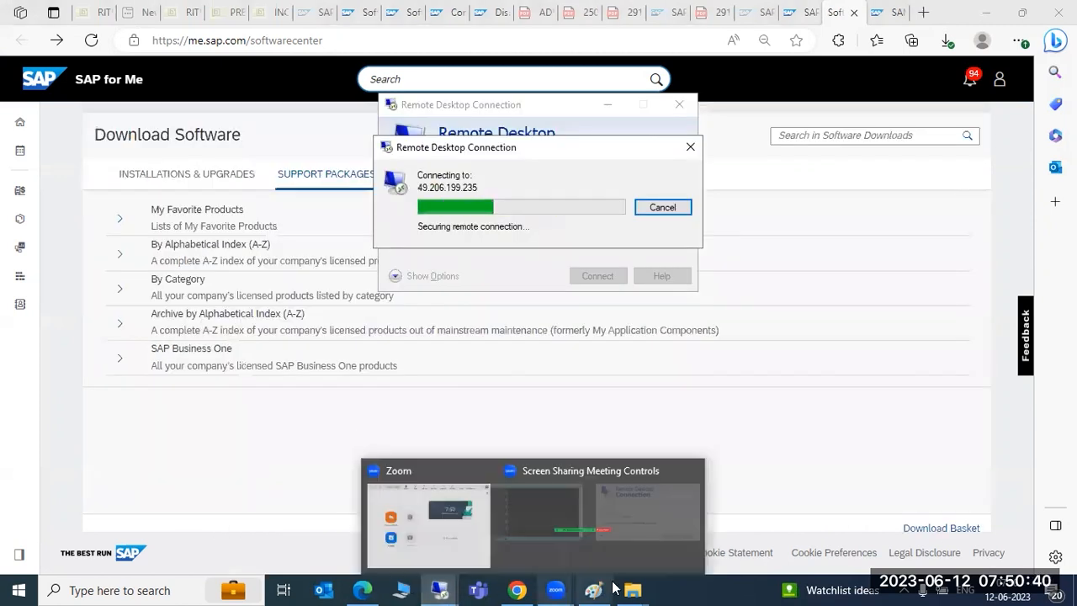
pyautogui.moveTo(634, 590)
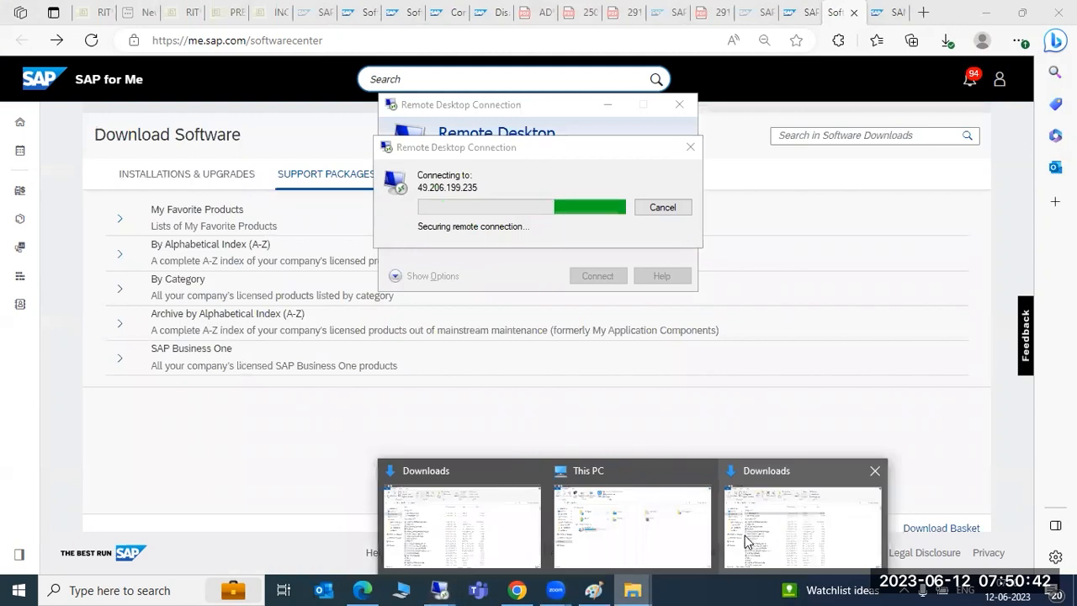
pyautogui.click(744, 541)
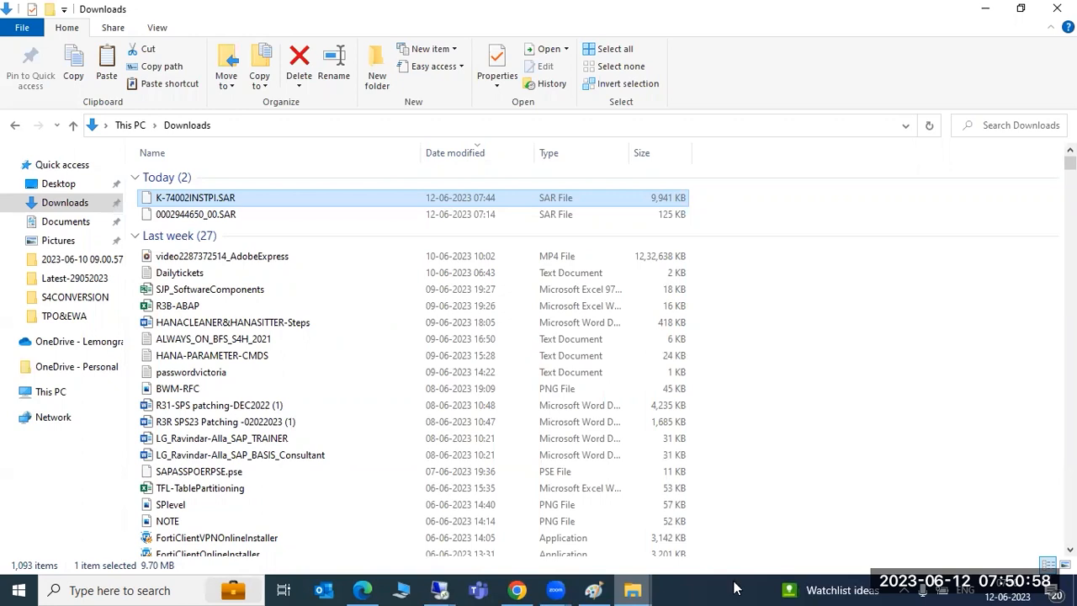
pyautogui.moveTo(445, 589)
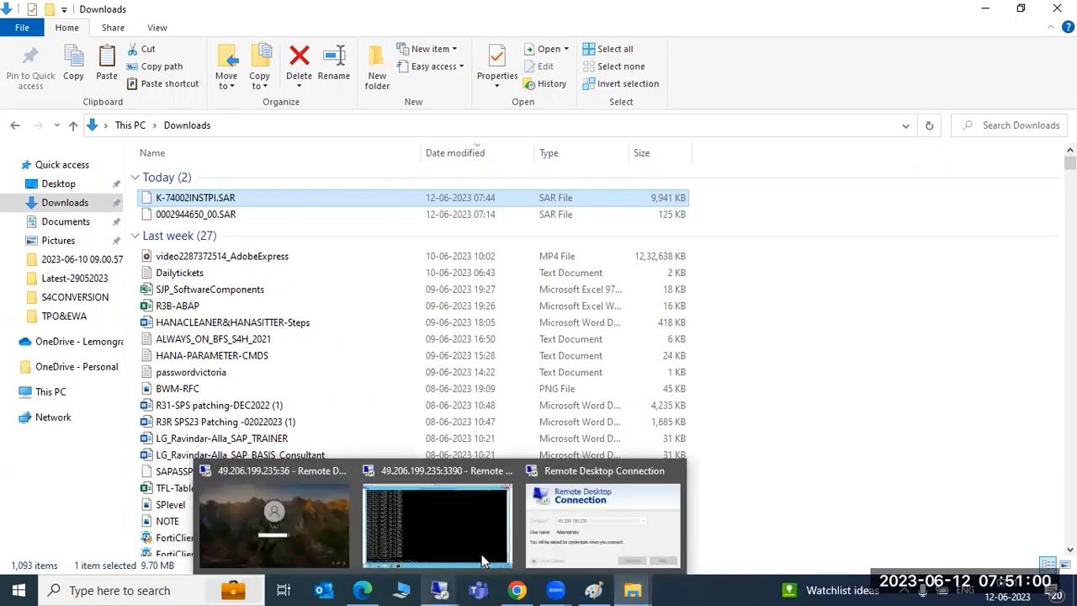
pyautogui.click(605, 526)
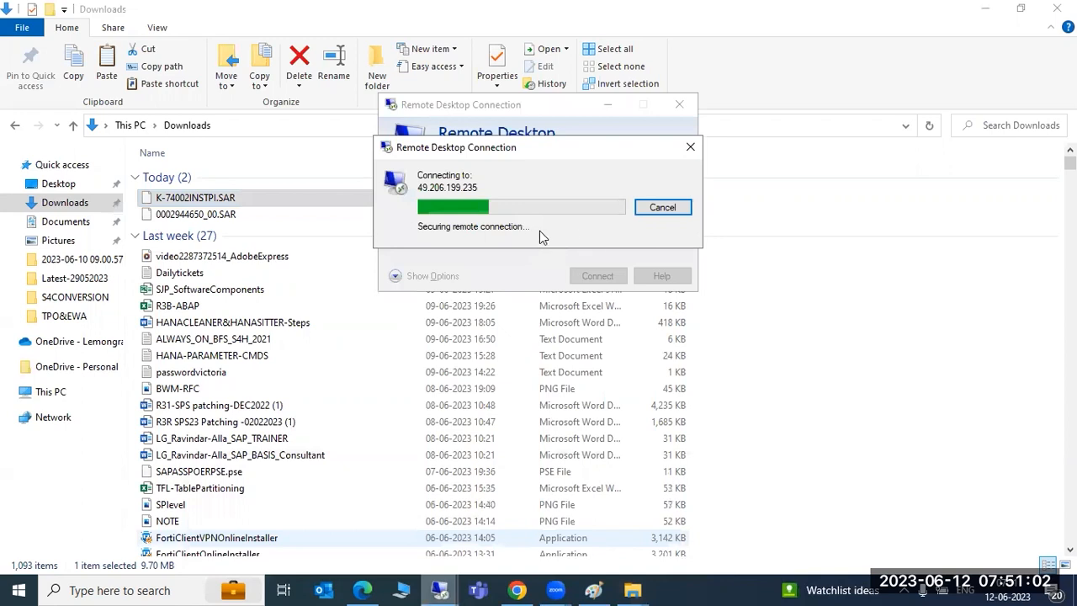
pyautogui.click(661, 207)
pyautogui.click(681, 104)
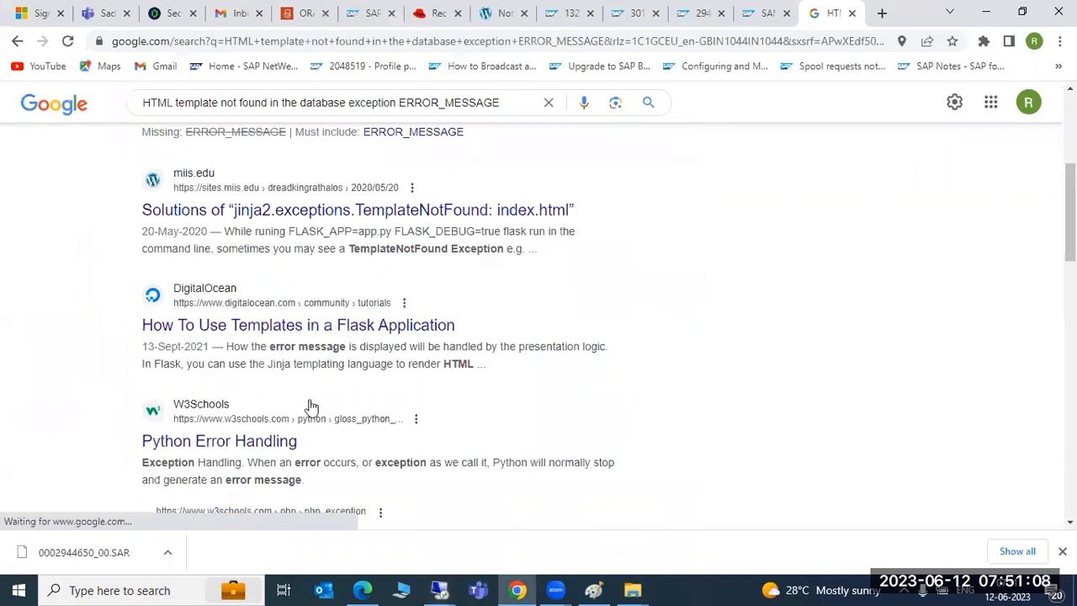
# Step: Review the Google results for the HTML template error, then close that tab
pyautogui.scroll(4, 311, 408)
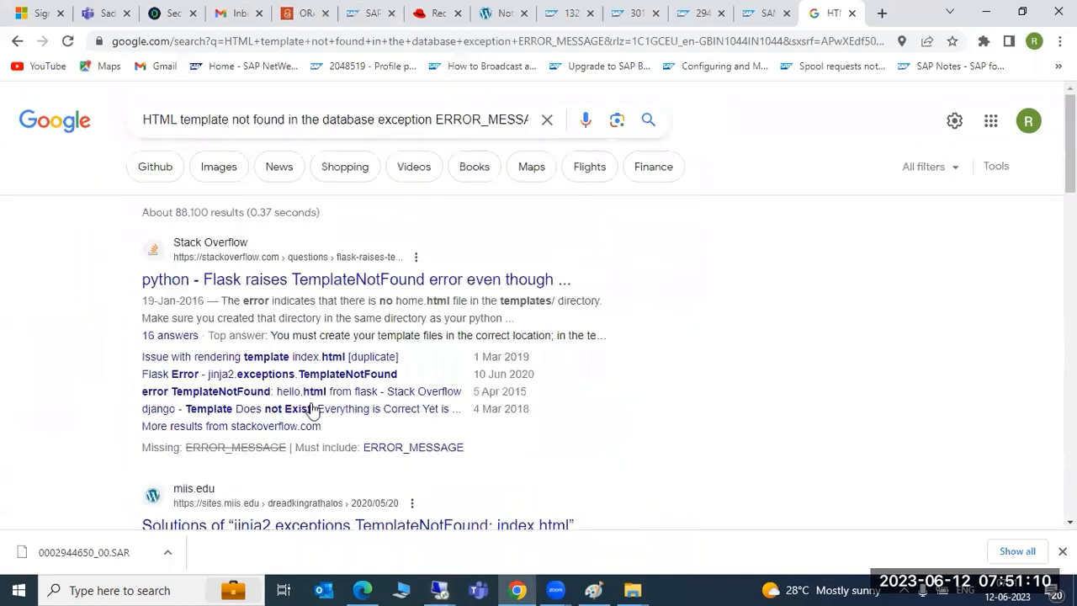
pyautogui.scroll(-3, 310, 407)
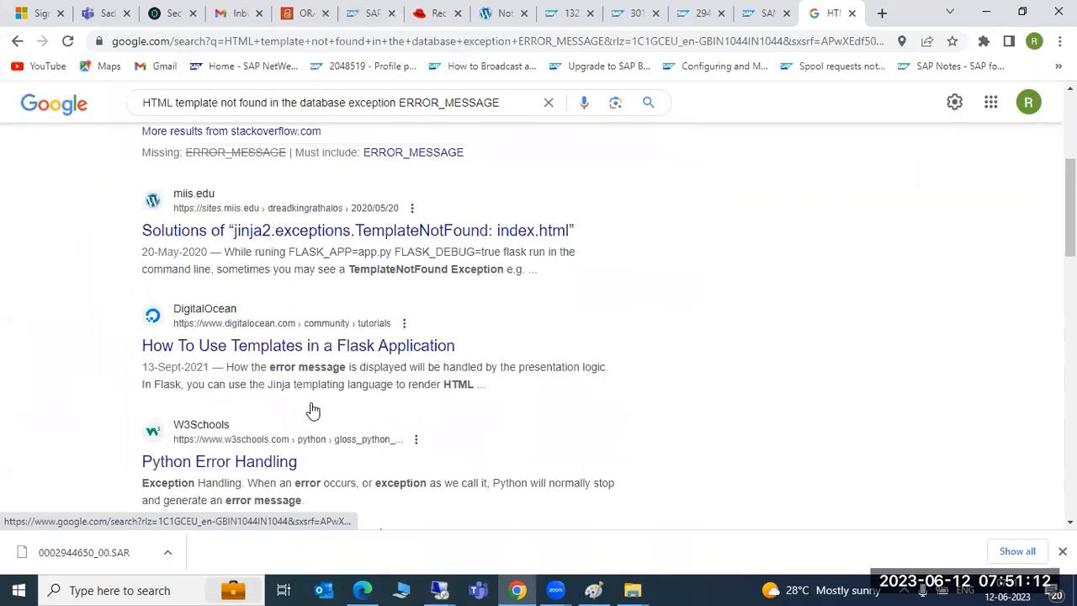
pyautogui.scroll(-1, 312, 410)
pyautogui.scroll(-10, 310, 408)
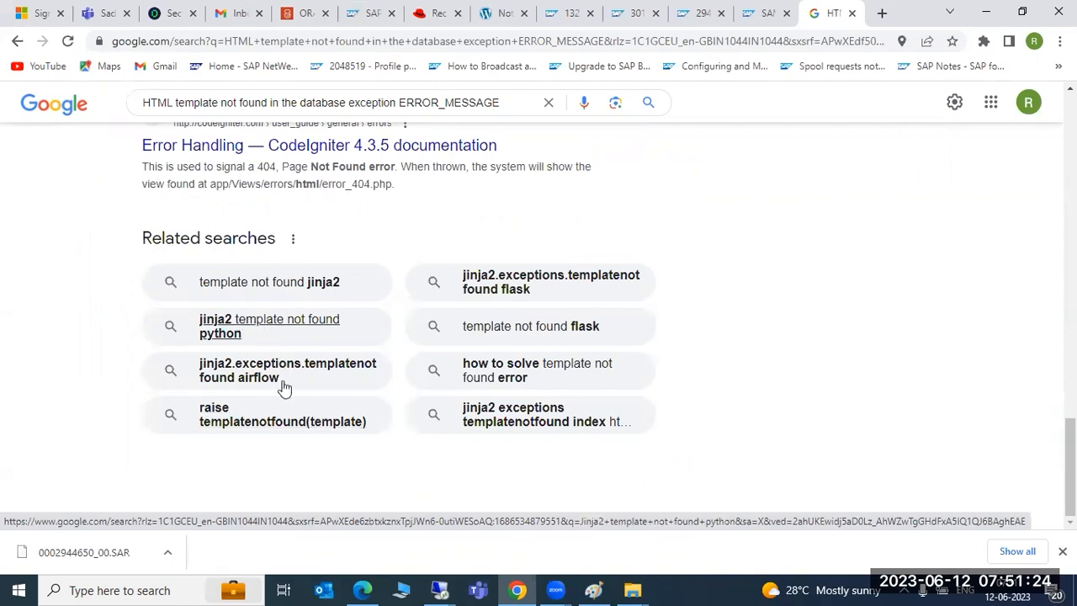
pyautogui.scroll(4, 302, 406)
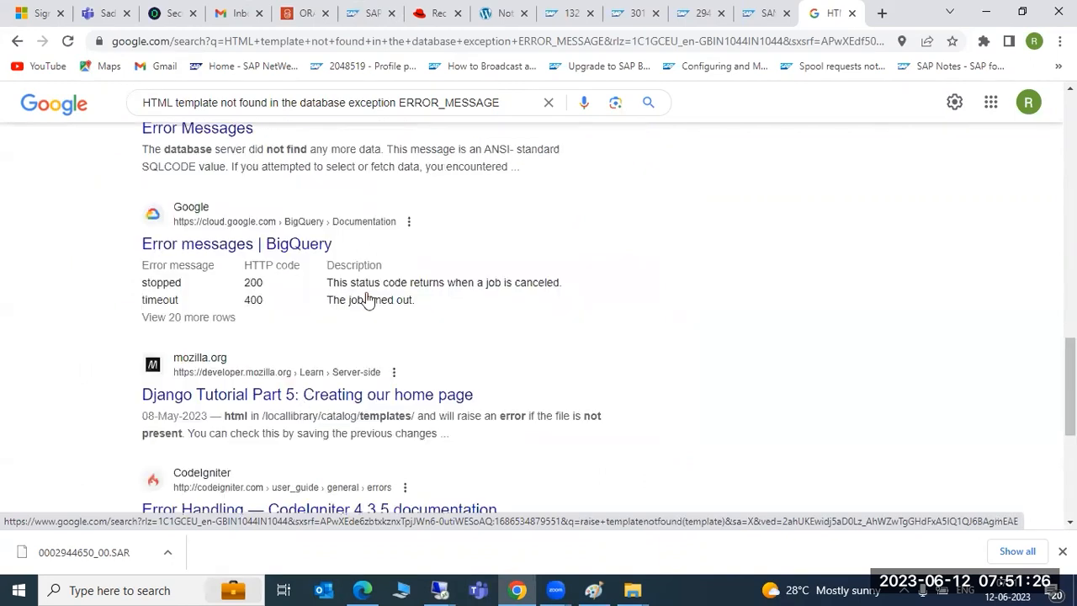
pyautogui.scroll(5, 397, 252)
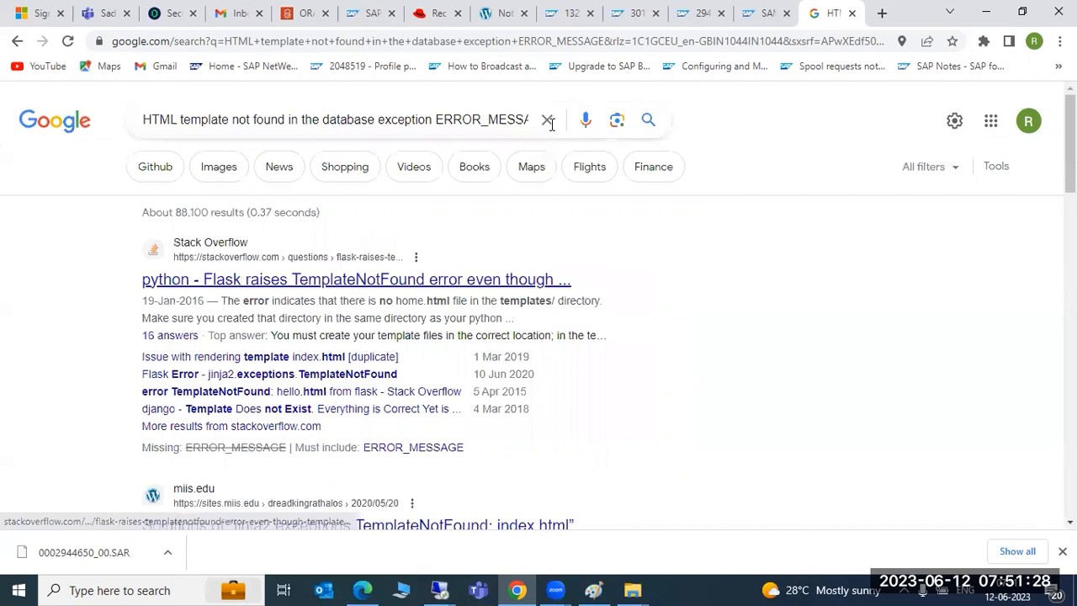
pyautogui.hotkey('ctrl', 'w')
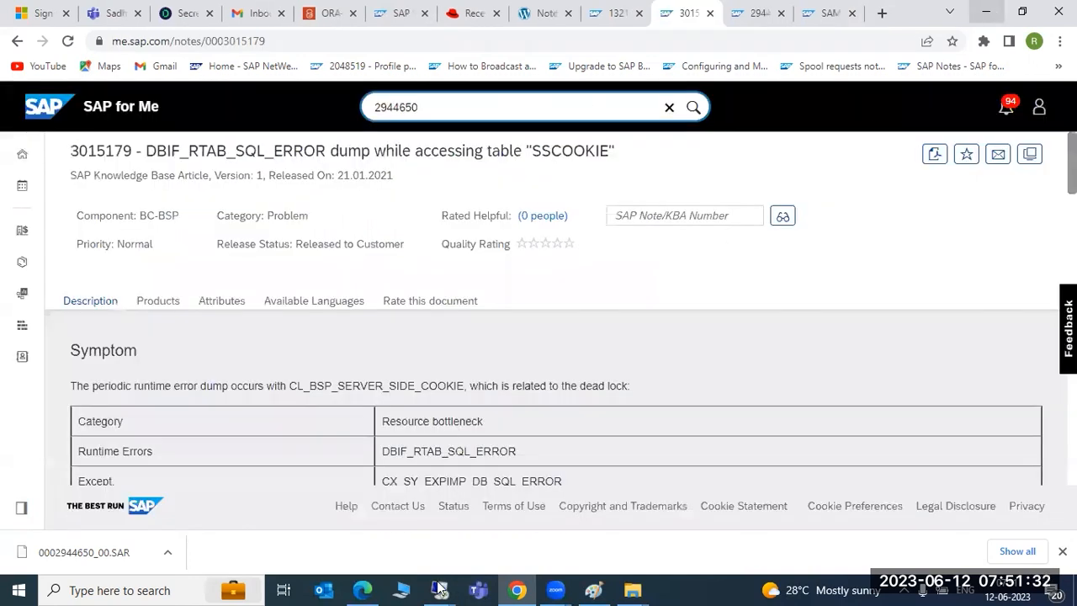
pyautogui.moveTo(446, 587)
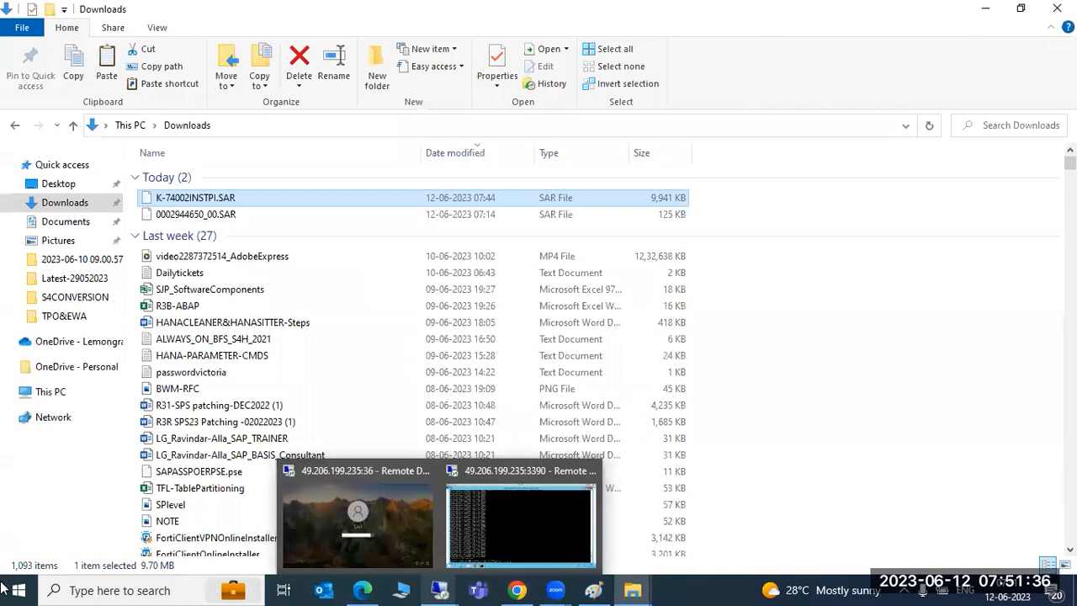
# Step: Cancel the remote reconnect, reopen and restore the server session, then switch to Paint notes
pyautogui.click(356, 524)
pyautogui.click(622, 364)
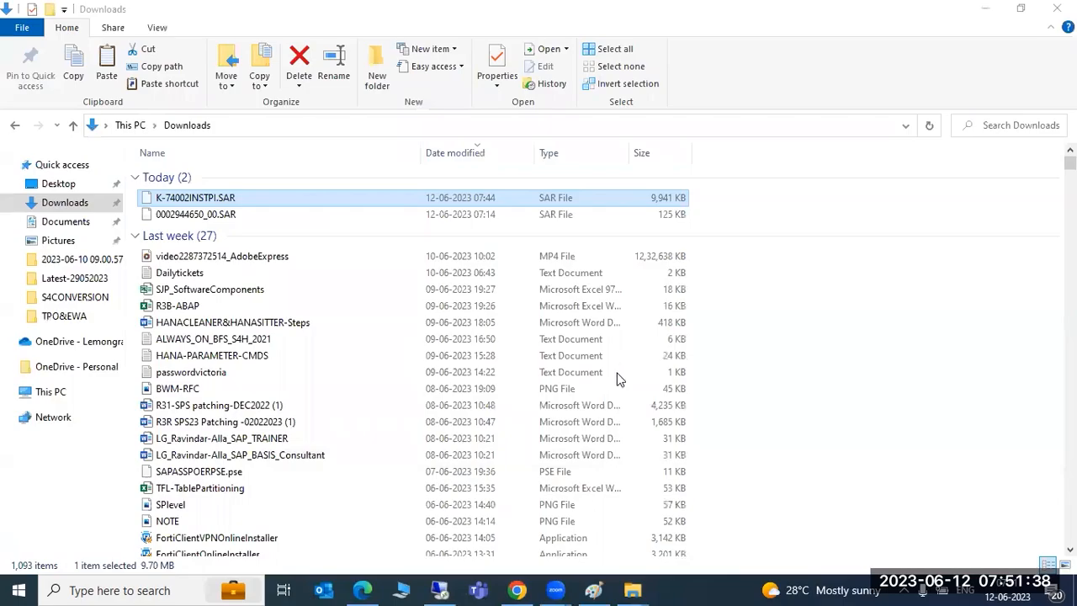
pyautogui.moveTo(432, 589)
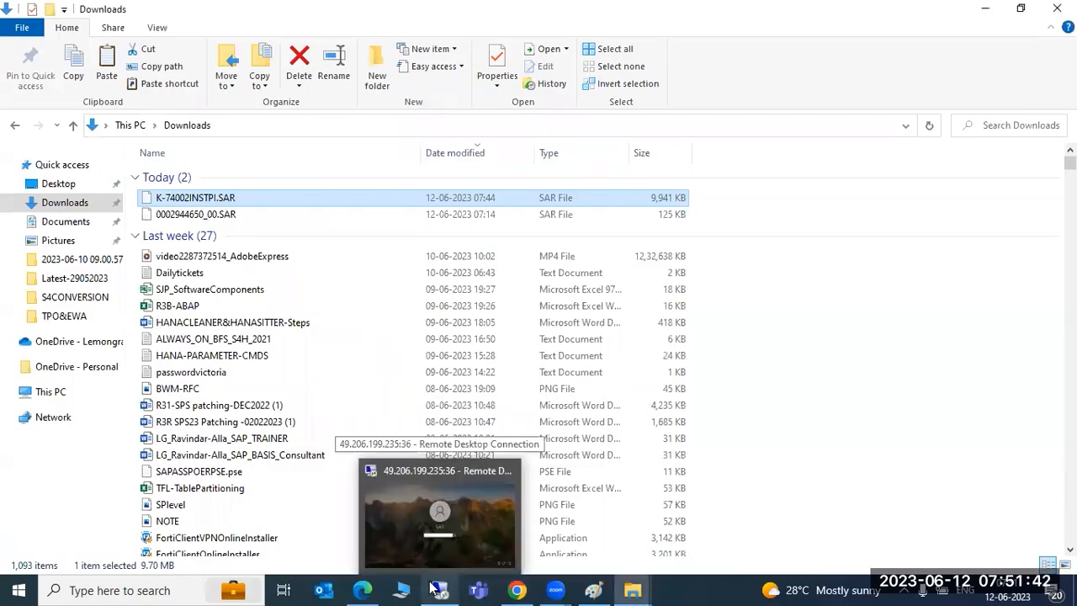
pyautogui.click(432, 589)
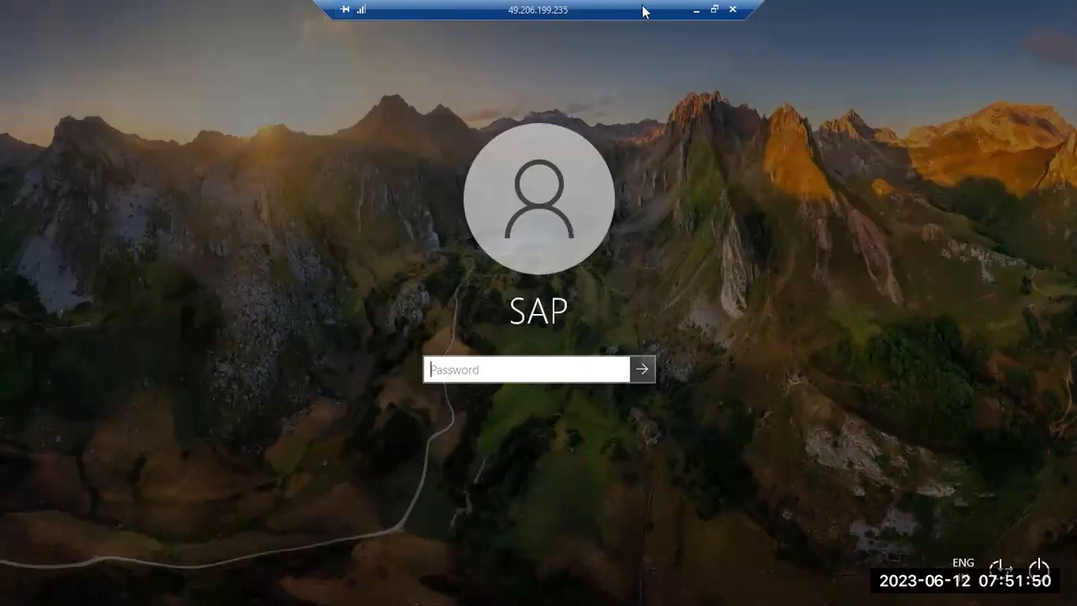
pyautogui.click(716, 10)
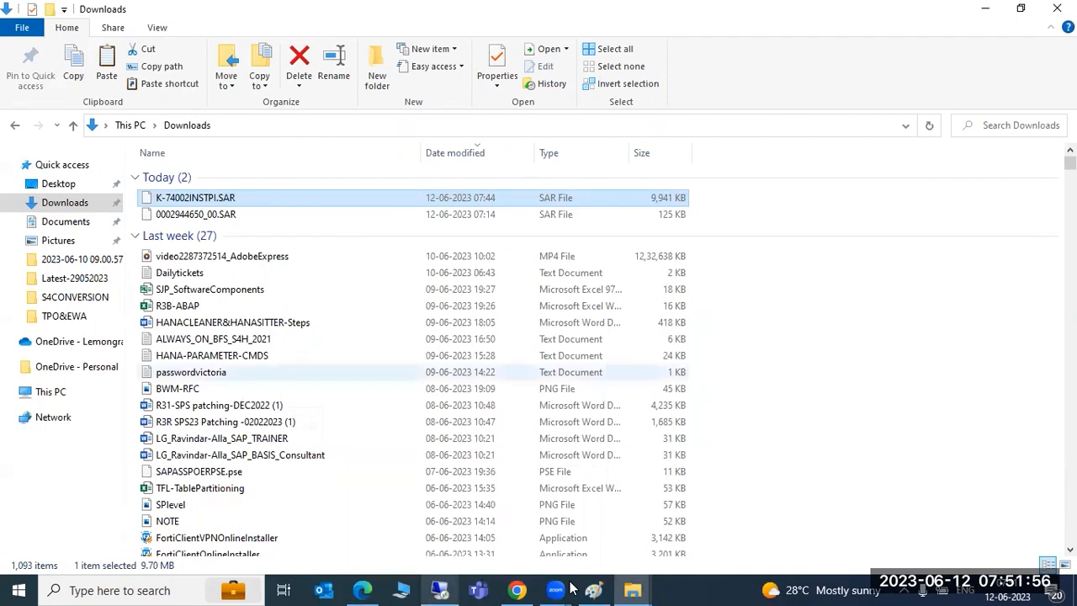
pyautogui.click(596, 589)
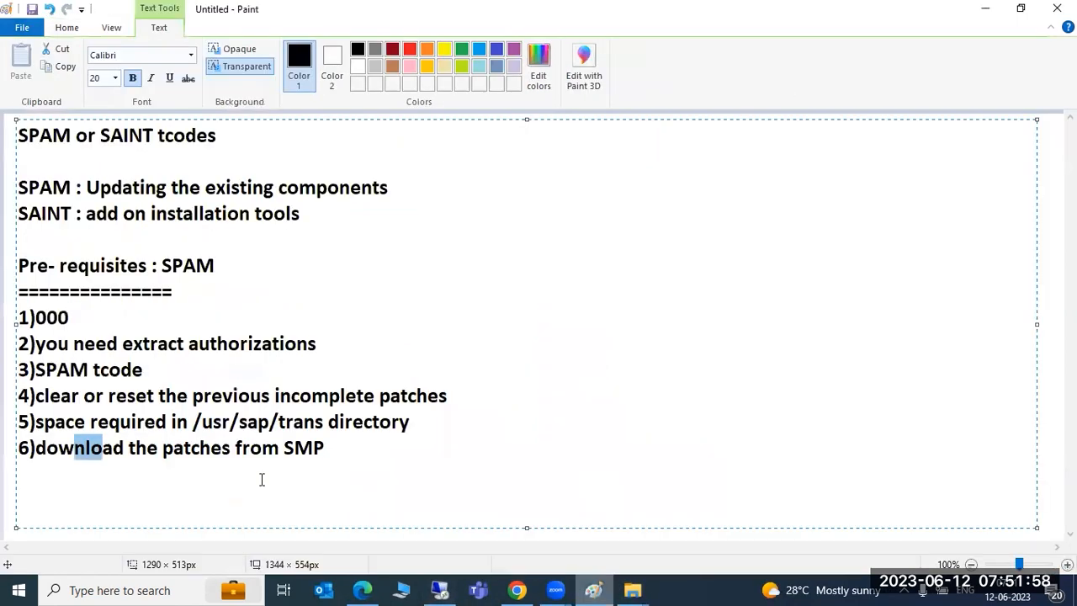
# Step: Select all notes text from '6)download the patches from SMP' up to the box's top-left
pyautogui.moveTo(8, 327); pyautogui.dragTo(15, 122)
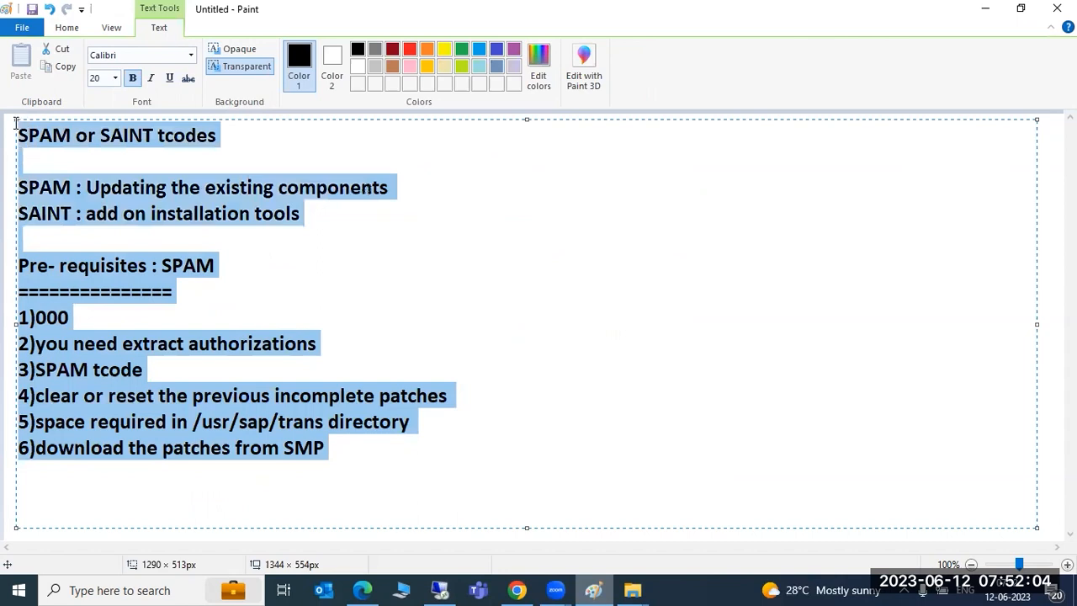
pyautogui.click(250, 212)
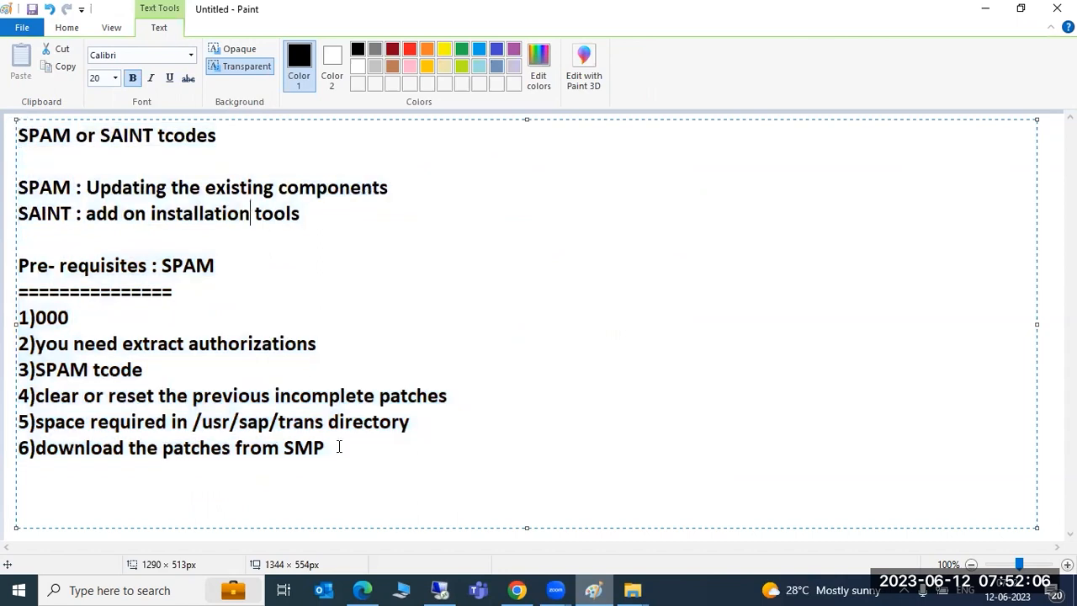
pyautogui.moveTo(339, 447); pyautogui.dragTo(78, 310)
pyautogui.moveTo(40, 213); pyautogui.dragTo(17, 122)
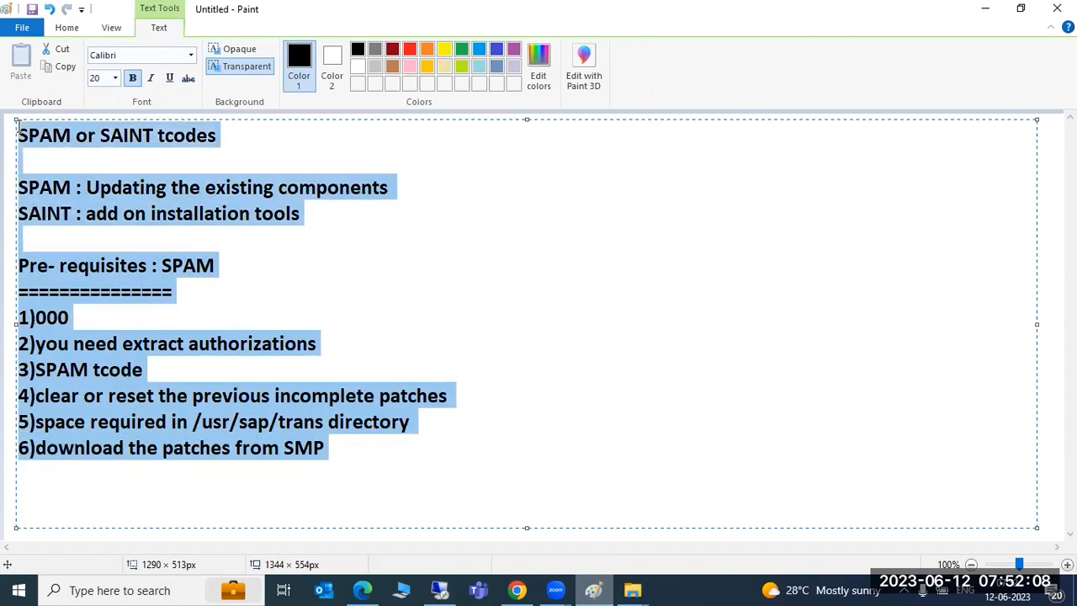